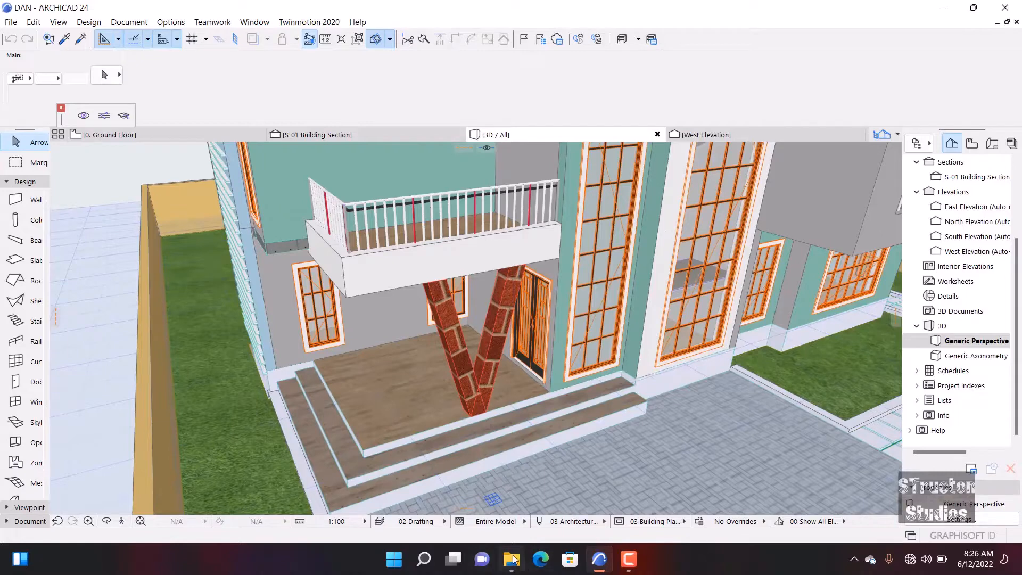
- Switch to File Explorer and look over the DAN project folder and the hidden system tray apps
left_click(514, 560)
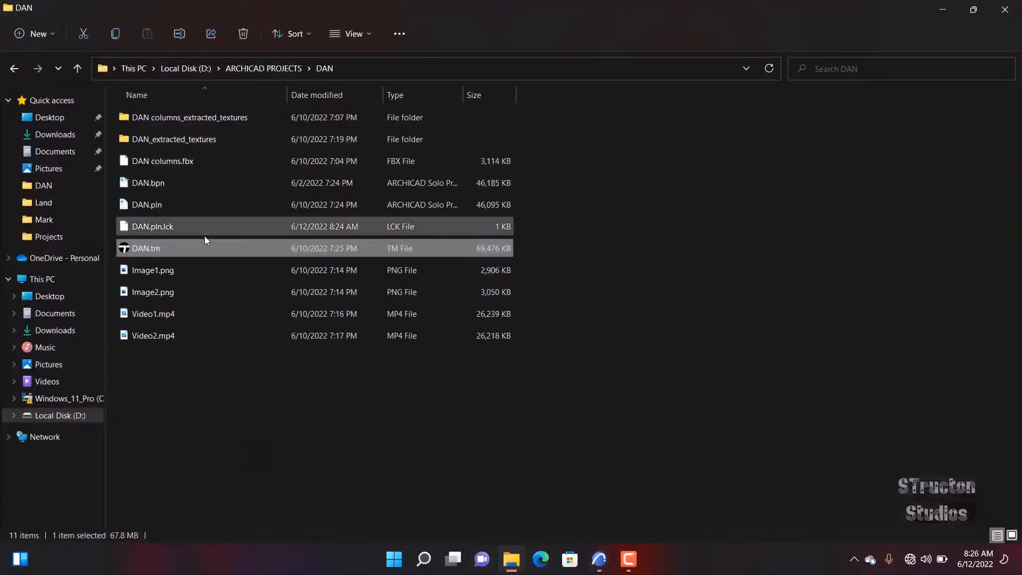
left_click(853, 559)
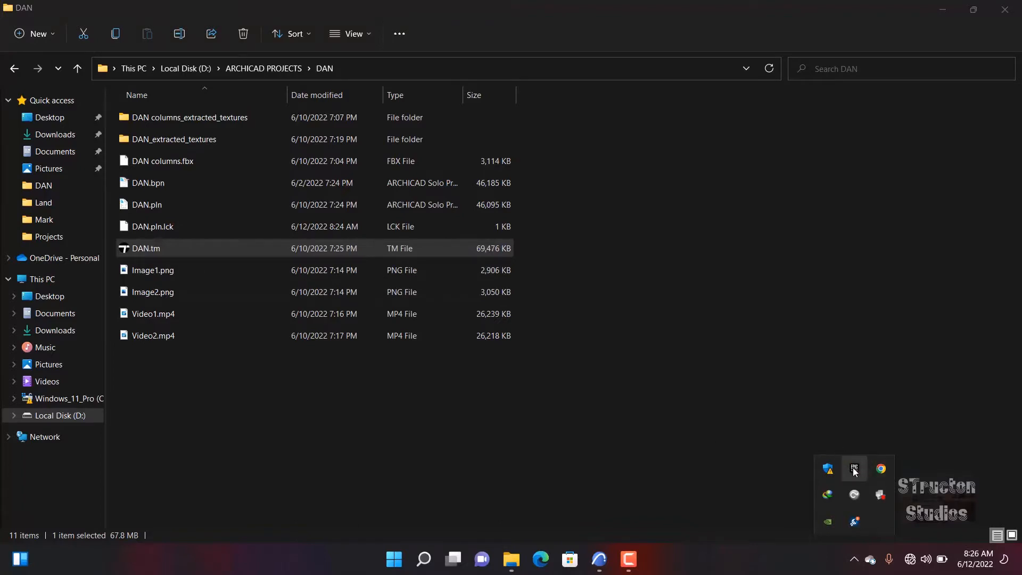
left_click(456, 391)
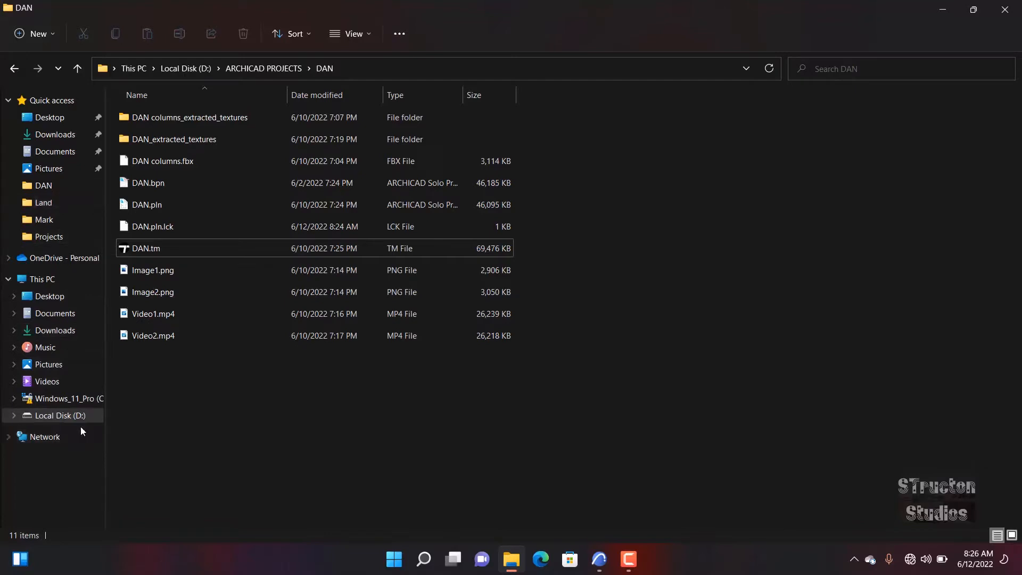
- Browse drive C to Program Files > Epic Games > Twinmotion2022.2EDU to locate Twinmotion.exe, and return to ARCHICAD
left_click(65, 400)
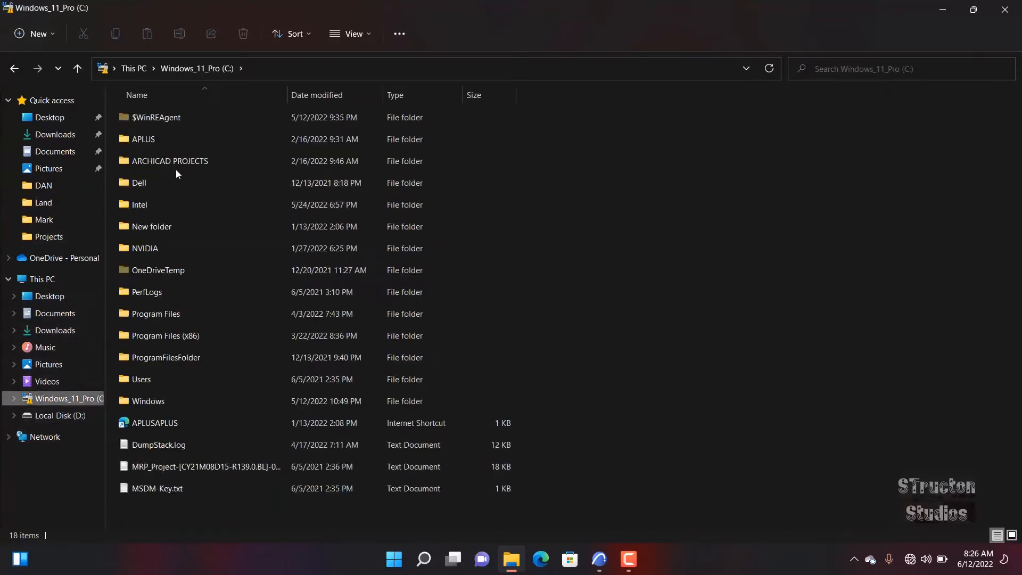
left_click(161, 313)
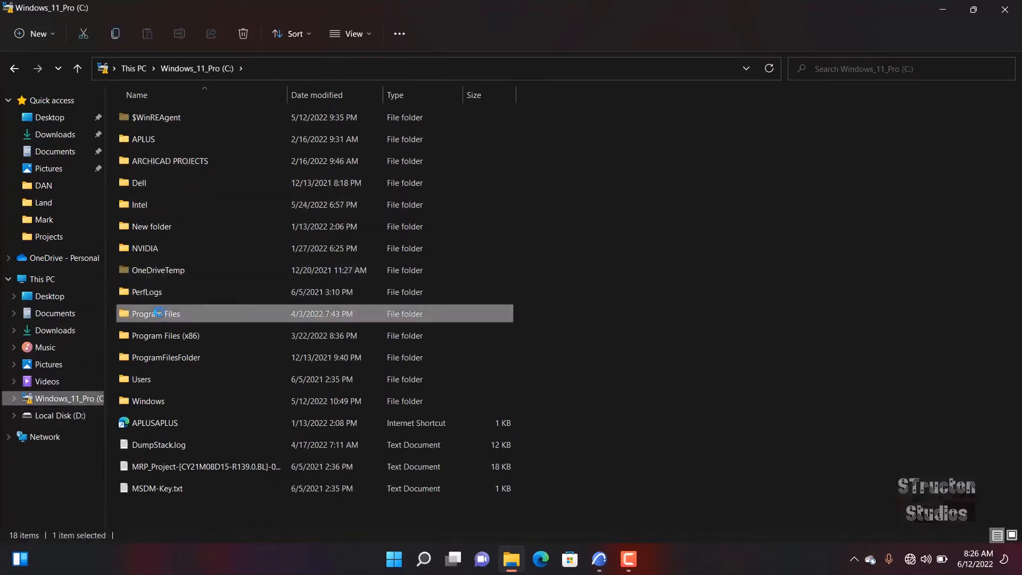
double_click(198, 311)
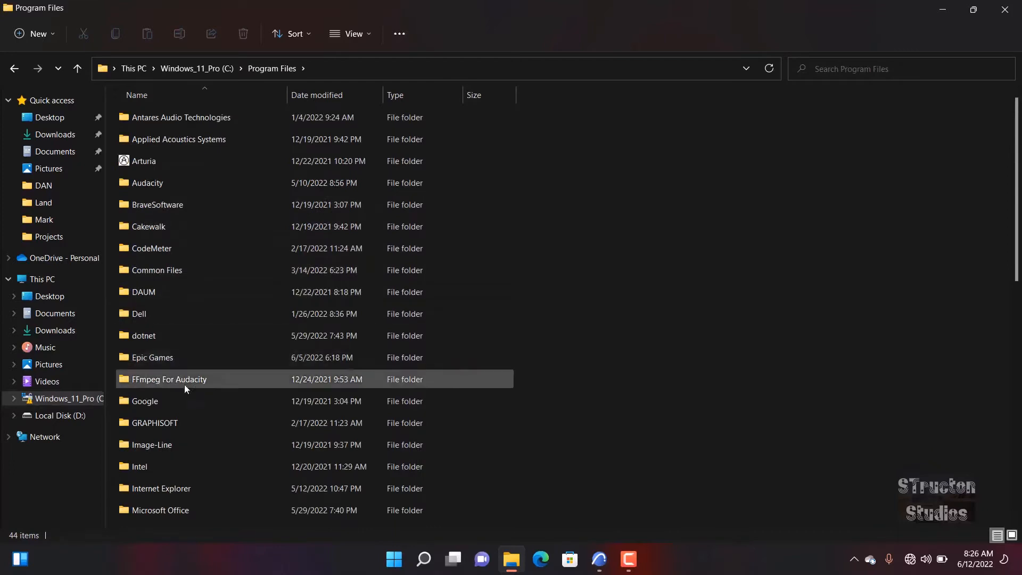
double_click(172, 363)
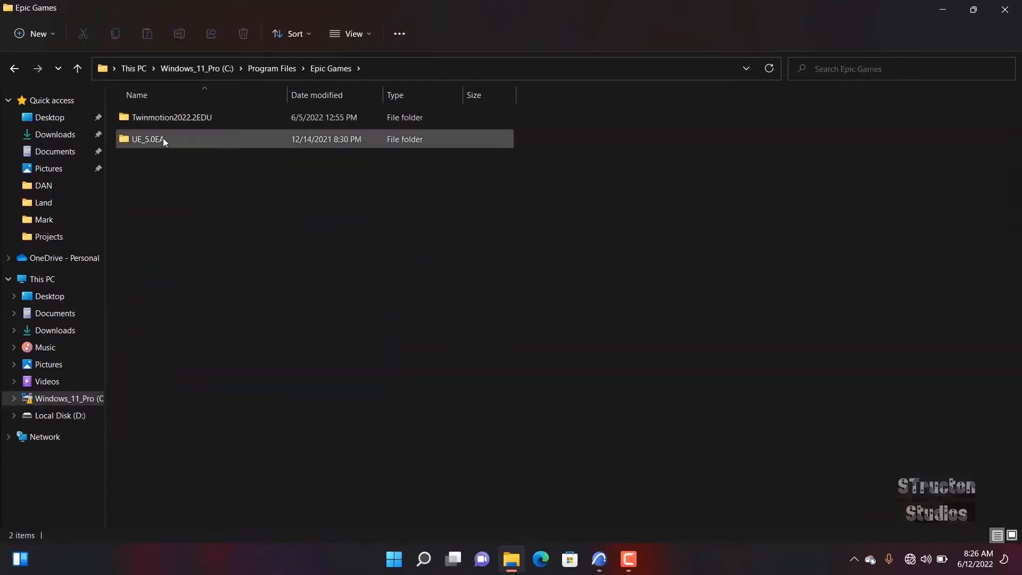
double_click(176, 116)
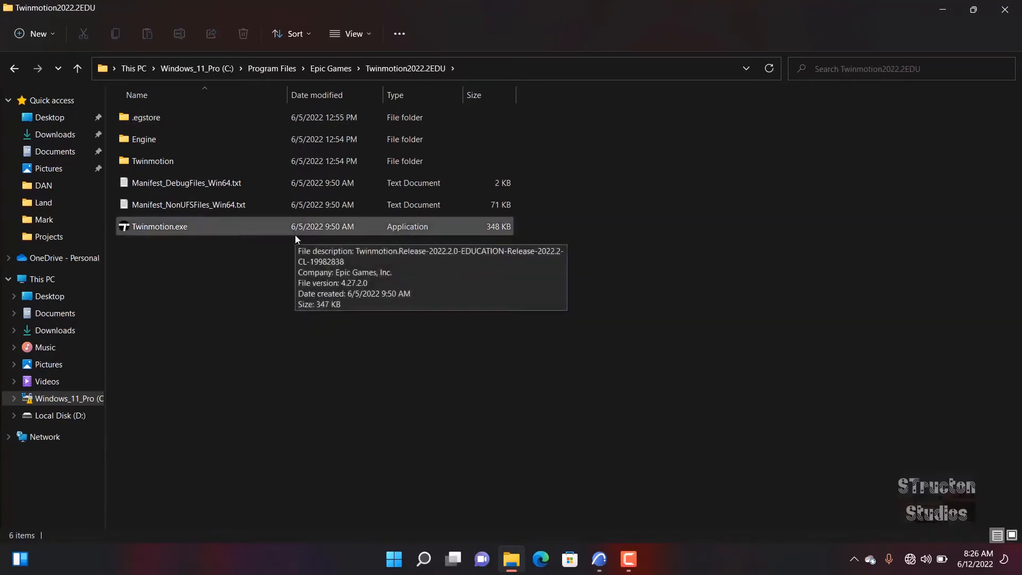
left_click(952, 5)
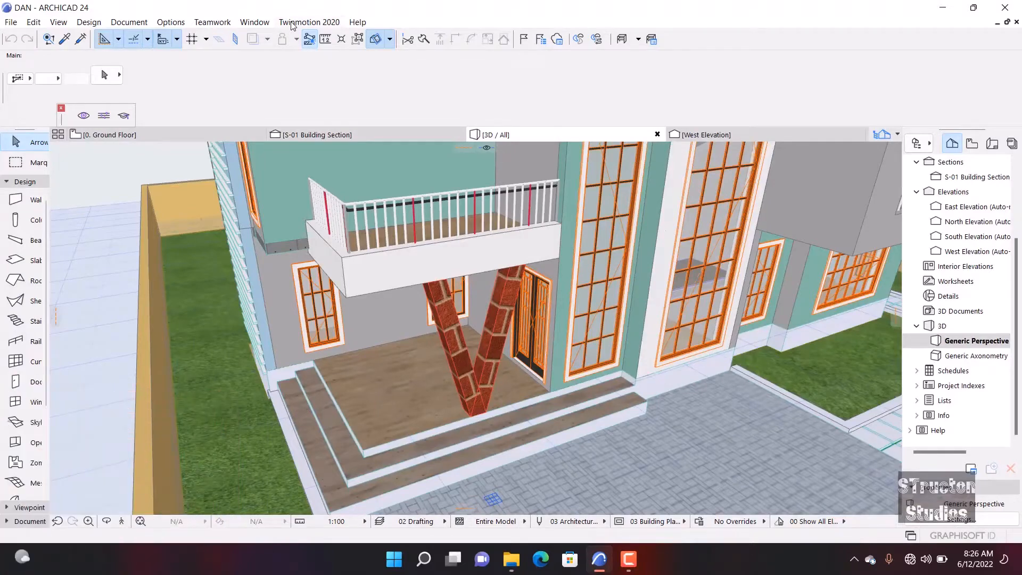
- Start a Twinmotion Direct Link from the ARCHICAD model and open the existing project DAN.tm for it
left_click(292, 24)
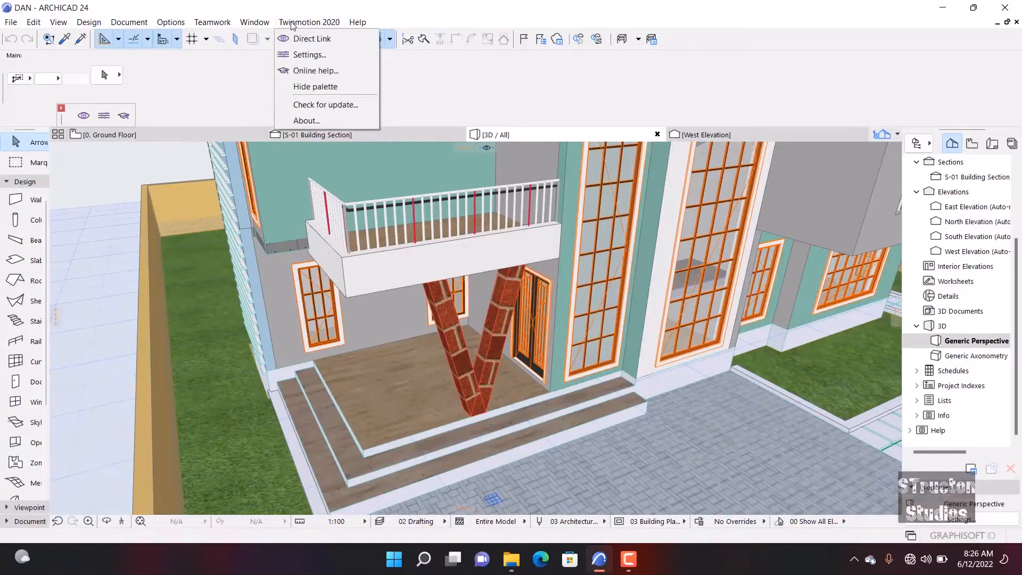
left_click(312, 38)
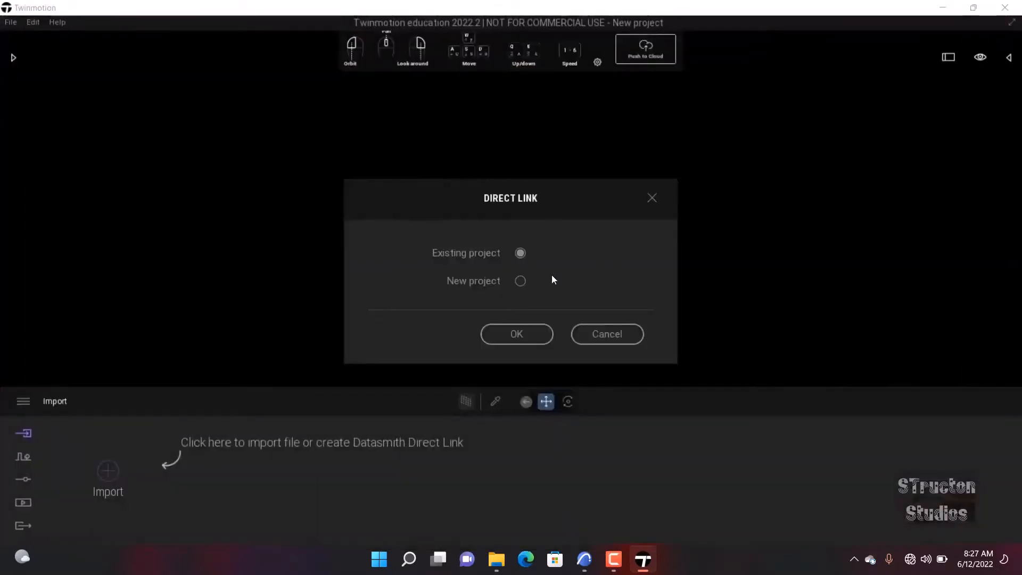
left_click(525, 331)
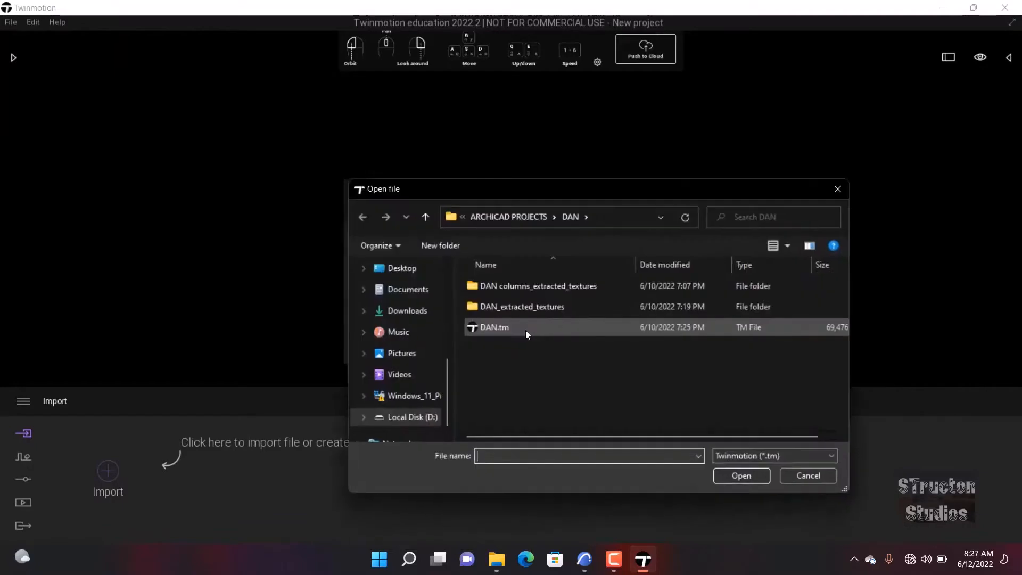
left_click(523, 330)
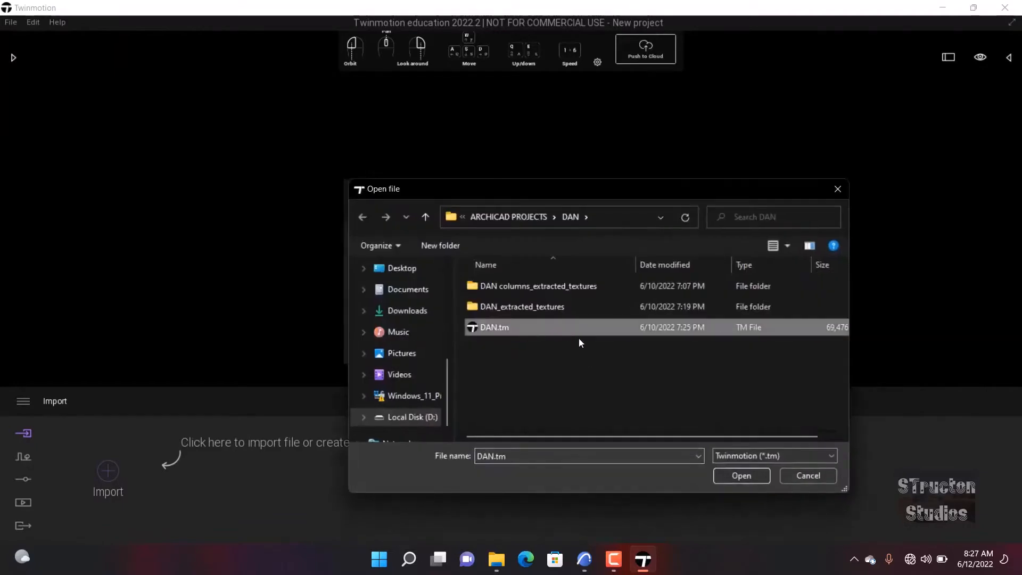
left_click(717, 474)
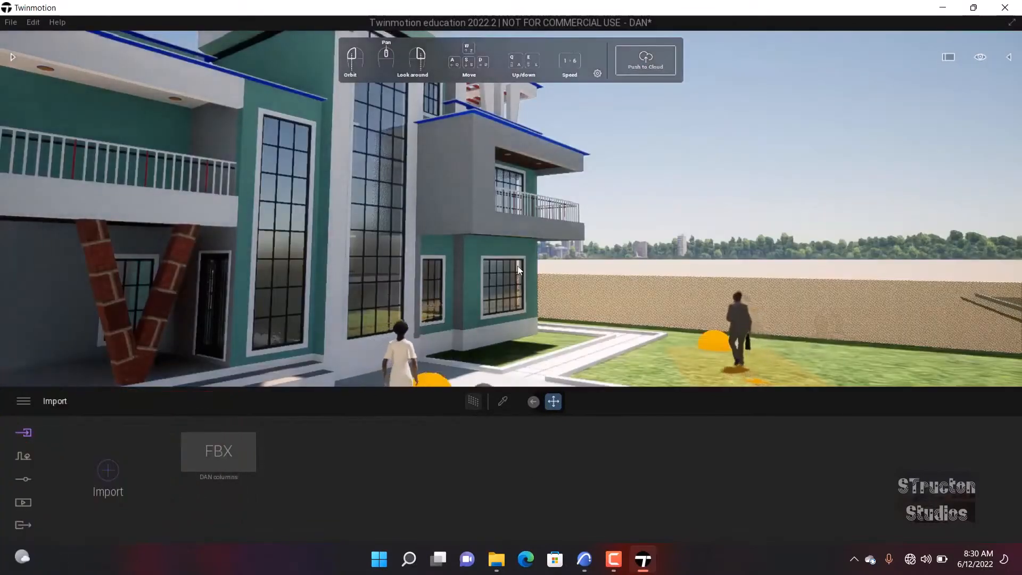
- Delete the character paths on the driveway and the front lawn
scroll(510, 214, "down", 4)
right_click_drag(510, 214, 529, 205)
middle_click_drag(529, 206, 479, 298)
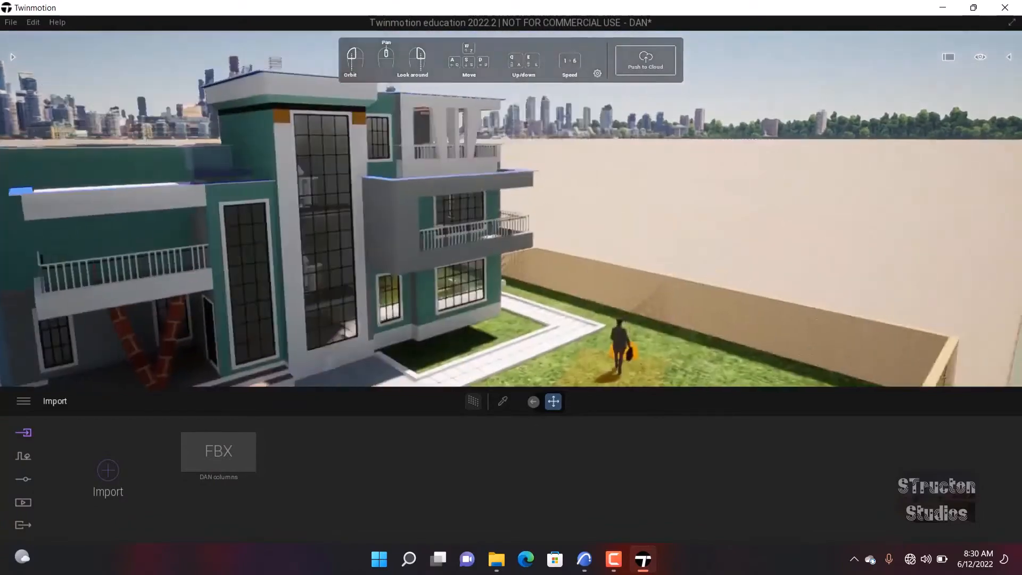
right_click_drag(740, 256, 691, 297)
scroll(690, 296, "up", 3)
middle_click_drag(691, 296, 668, 211)
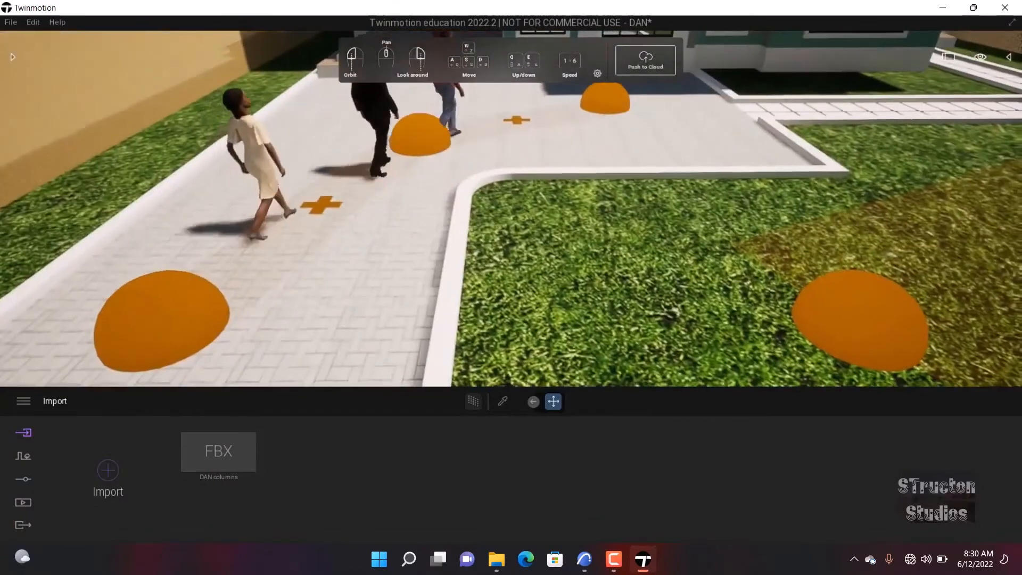
left_click(631, 110)
key("Delete")
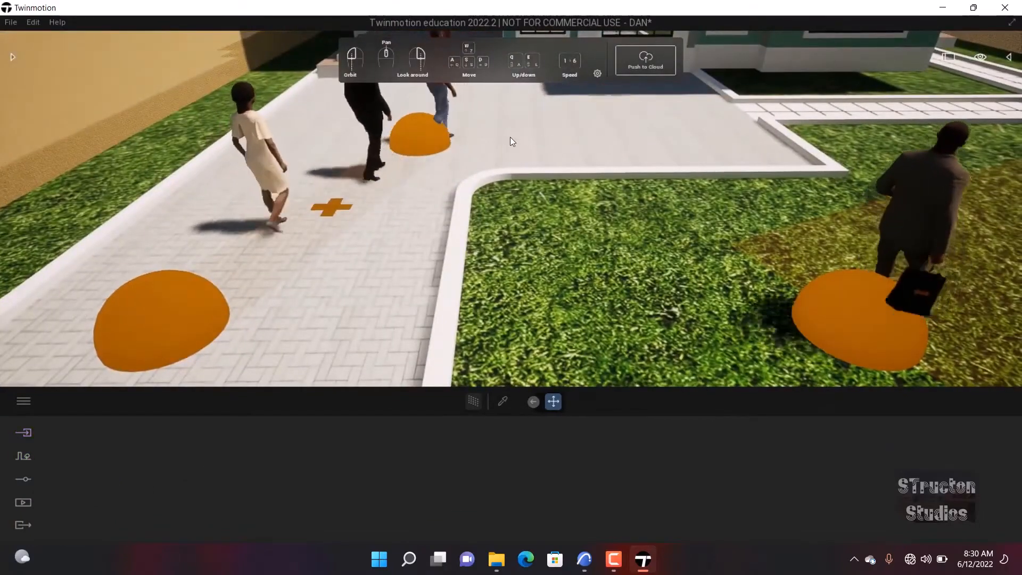
left_click(421, 138)
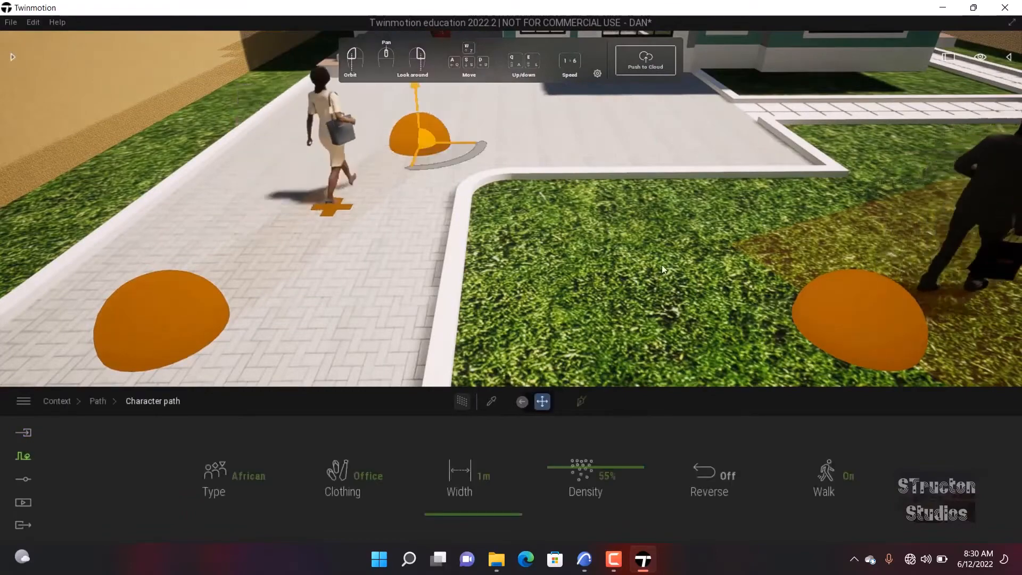
key("Delete")
left_click(874, 346)
key("Delete")
- Inspect the driveway, the front lawn and the kerbed grass planters along the road
scroll(573, 324, "down", 6)
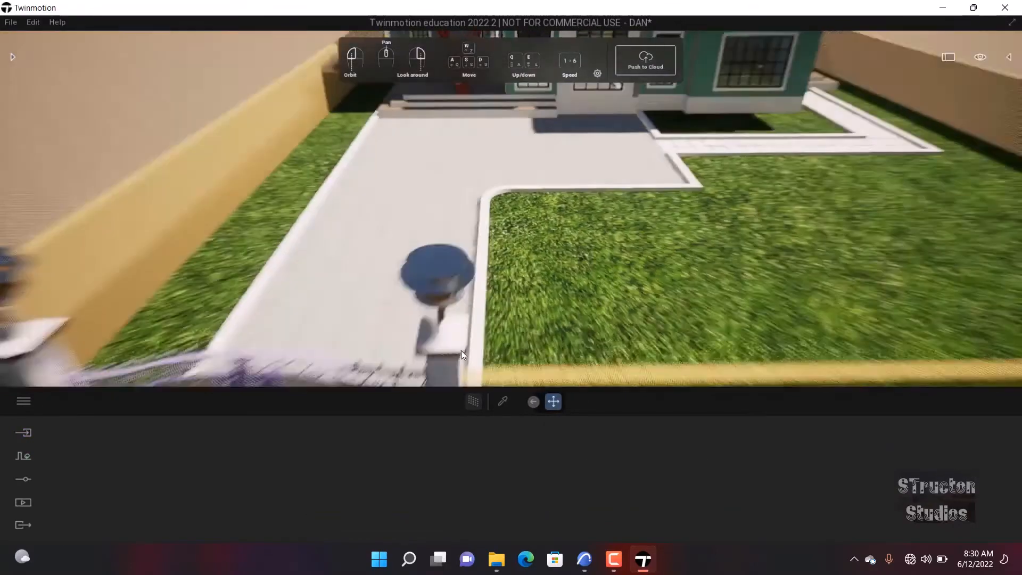
scroll(528, 269, "up", 4)
scroll(447, 206, "up", 3)
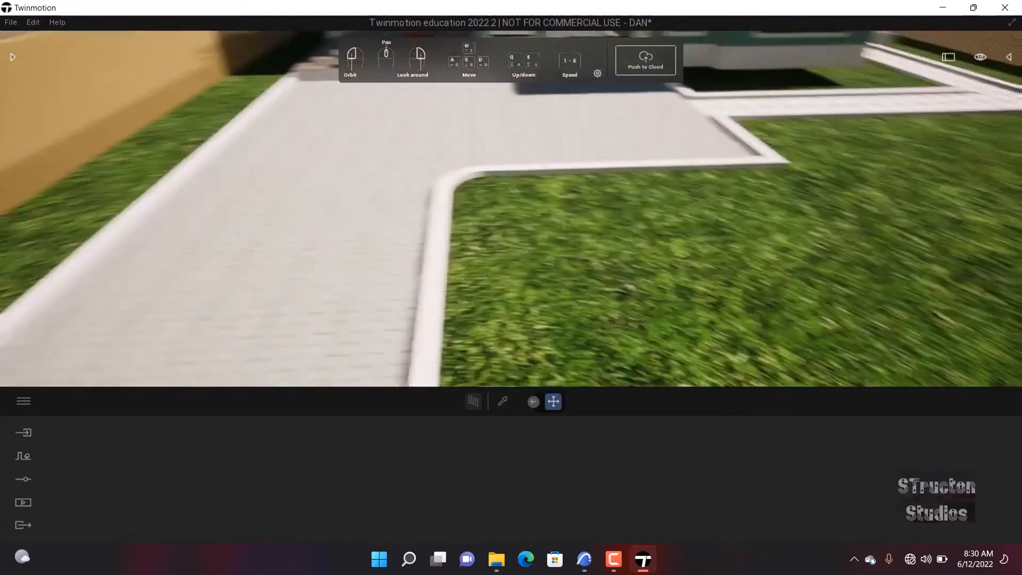
right_click_drag(447, 207, 639, 175)
scroll(447, 206, "down", 3)
middle_click_drag(447, 206, 452, 138)
scroll(447, 206, "down", 2)
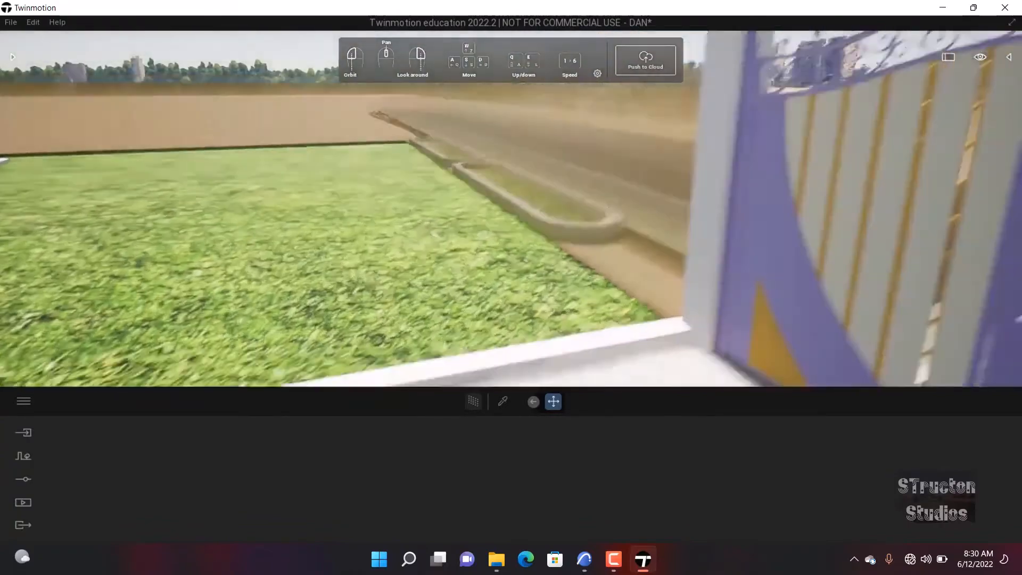
middle_click_drag(447, 207, 413, 220)
scroll(412, 219, "up", 2)
mouse_move(394, 225)
right_mouse_down()
mouse_move(412, 220)
mouse_move(389, 244)
right_mouse_up()
scroll(416, 277, "up", 4)
scroll(452, 250, "down", 4)
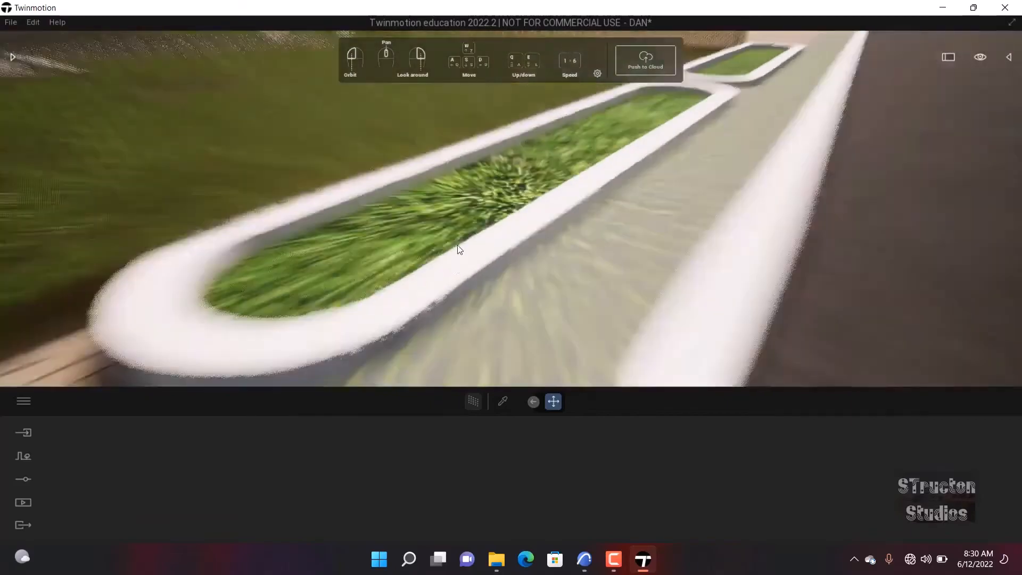
scroll(439, 212, "up", 3)
right_click_drag(440, 212, 539, 188)
scroll(538, 173, "down", 4)
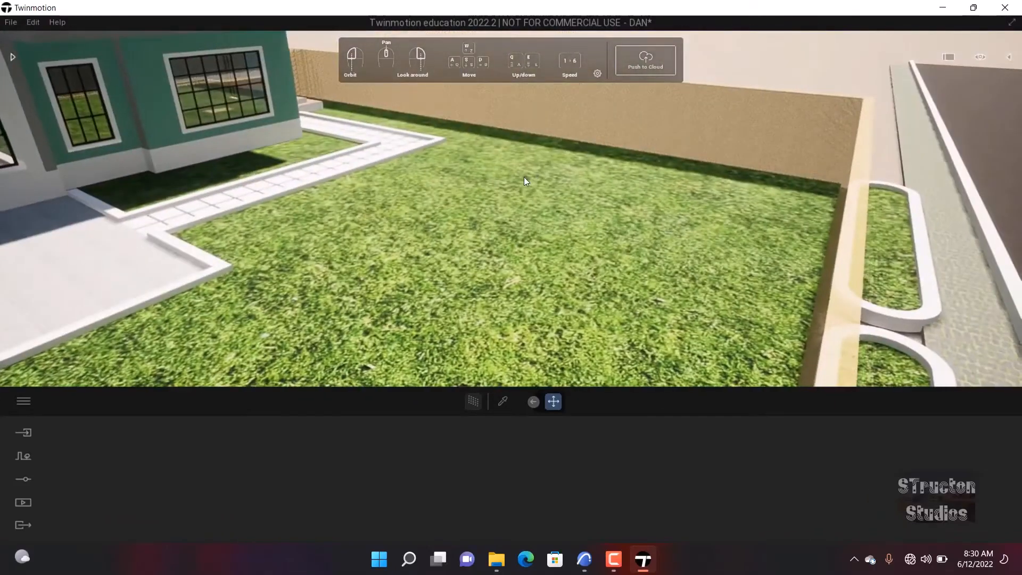
scroll(415, 192, "up", 3)
scroll(411, 201, "down", 5)
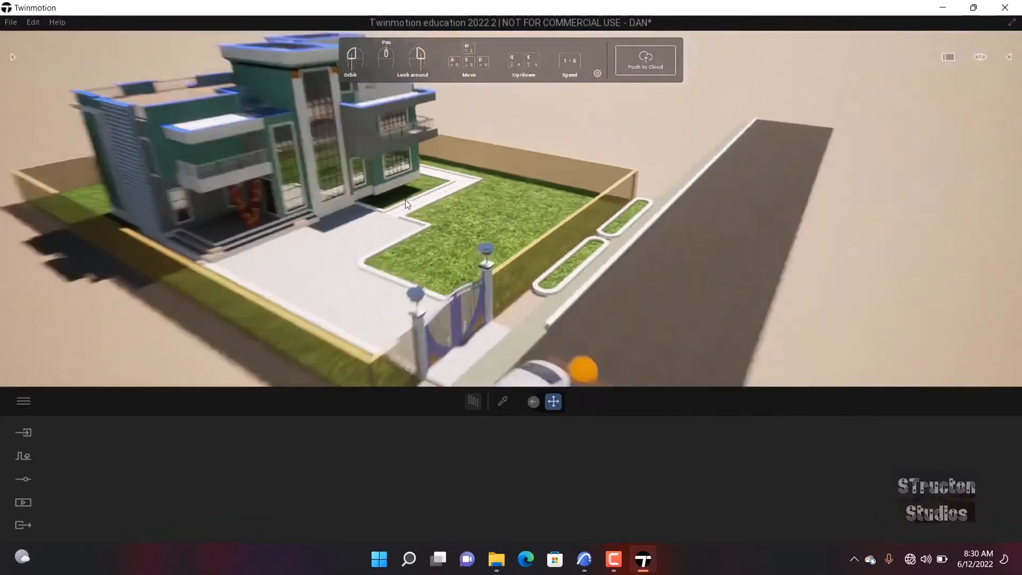
- Examine the paved strip outside the gate between the boundary wall, the planters and the road kerb
scroll(490, 228, "up", 6)
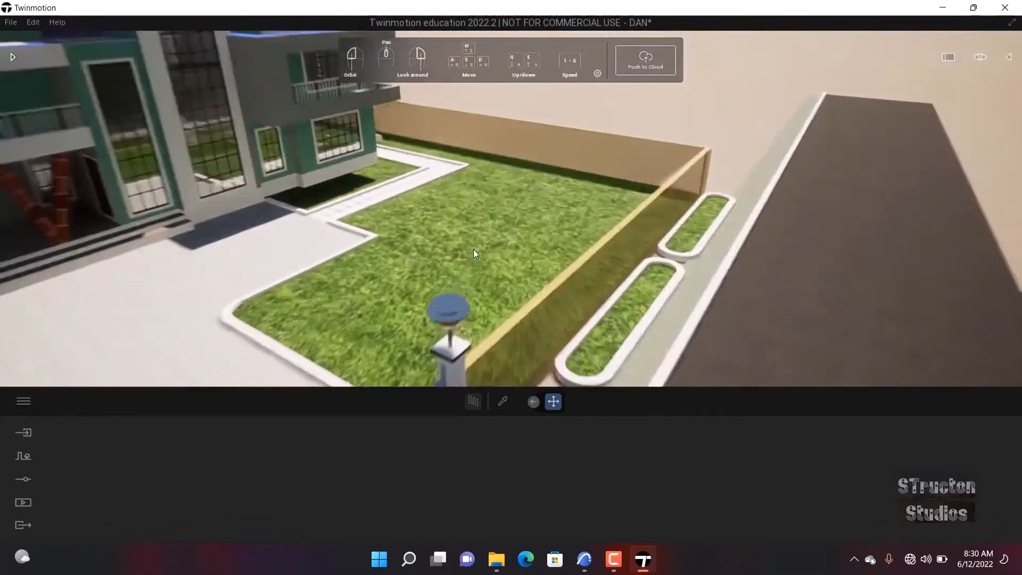
scroll(547, 221, "up", 3)
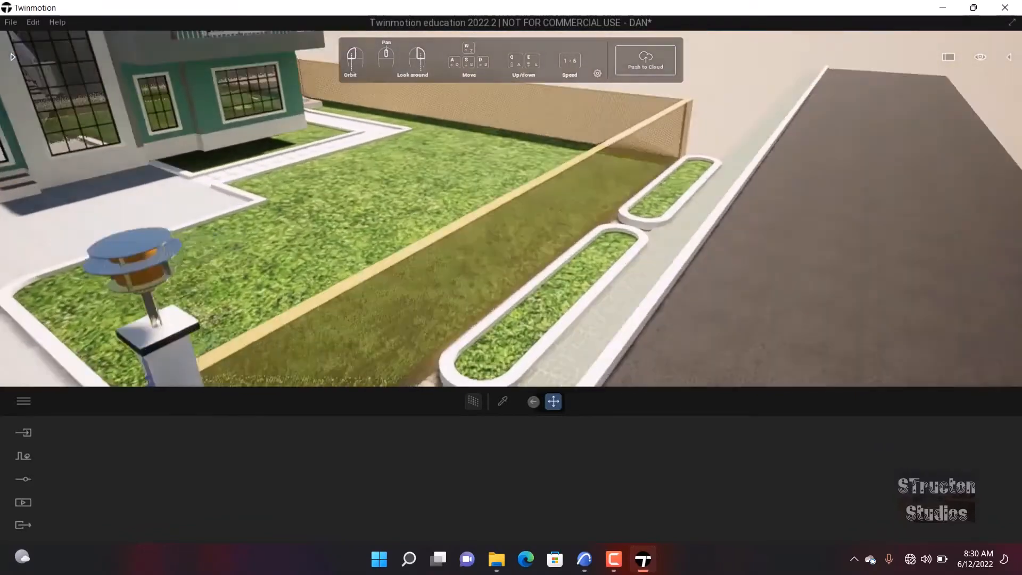
scroll(614, 260, "up", 4)
scroll(606, 263, "down", 8)
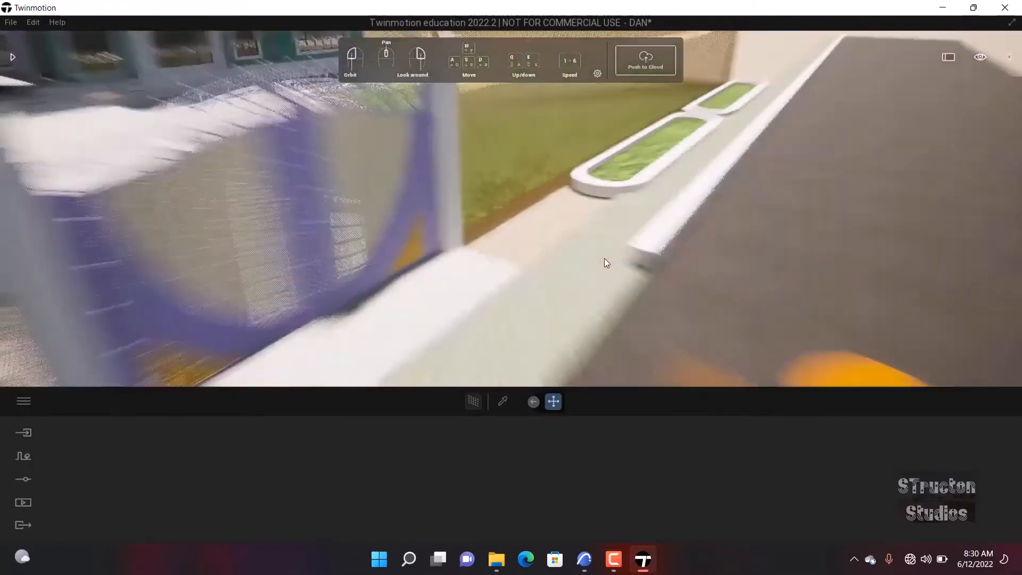
scroll(604, 224, "down", 5)
scroll(638, 234, "up", 8)
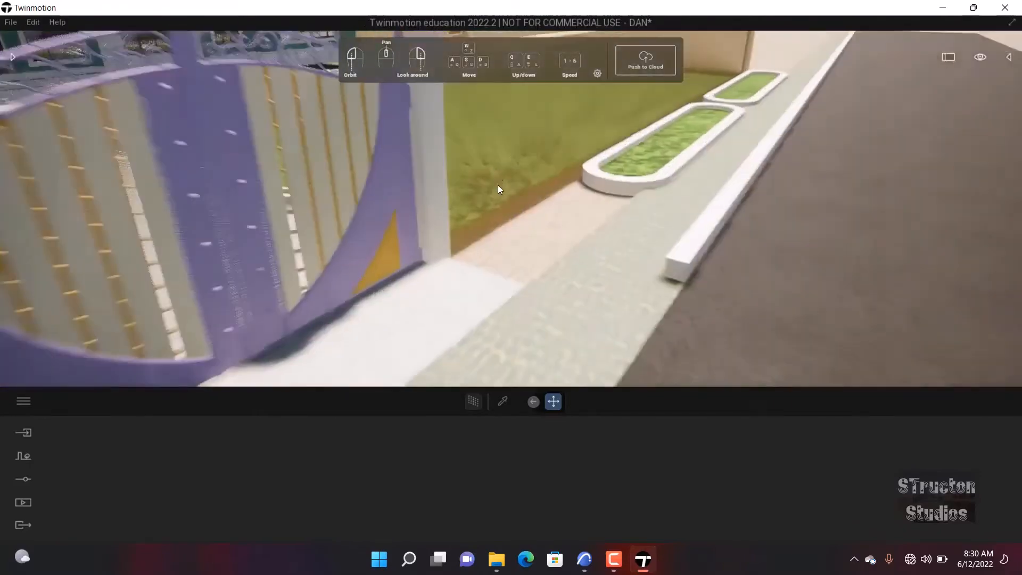
scroll(678, 144, "down", 5)
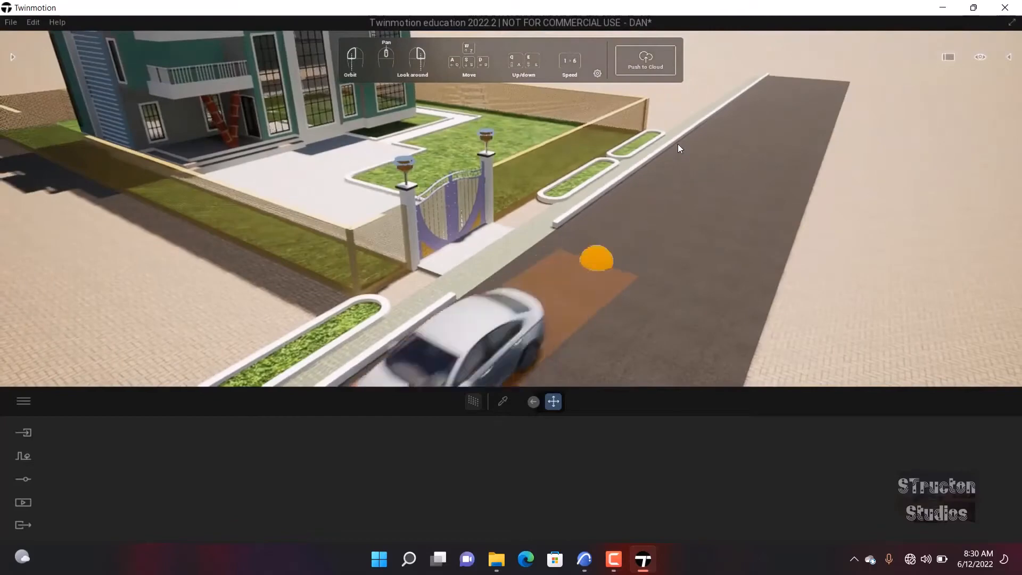
scroll(678, 144, "up", 8)
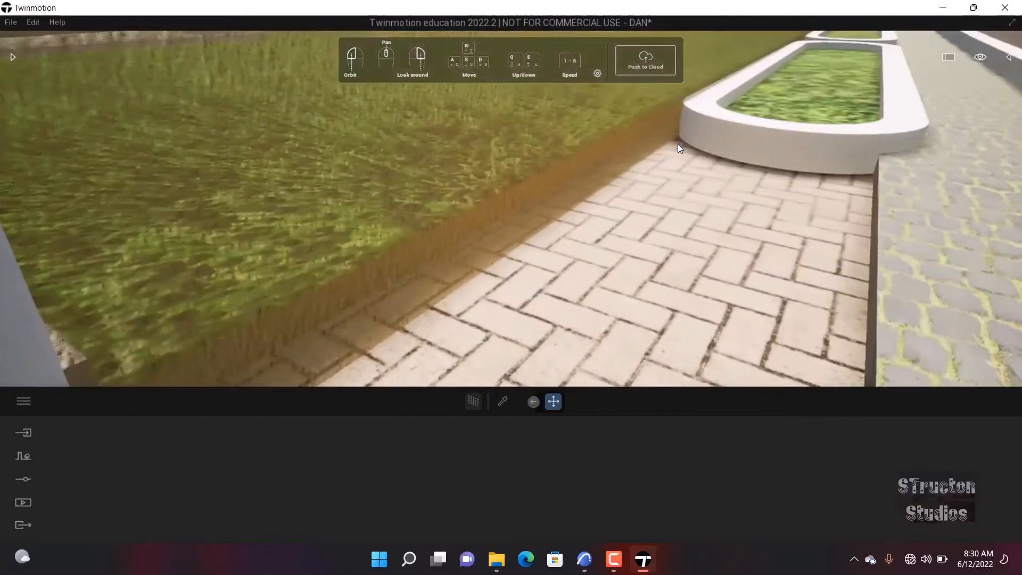
scroll(634, 154, "down", 5)
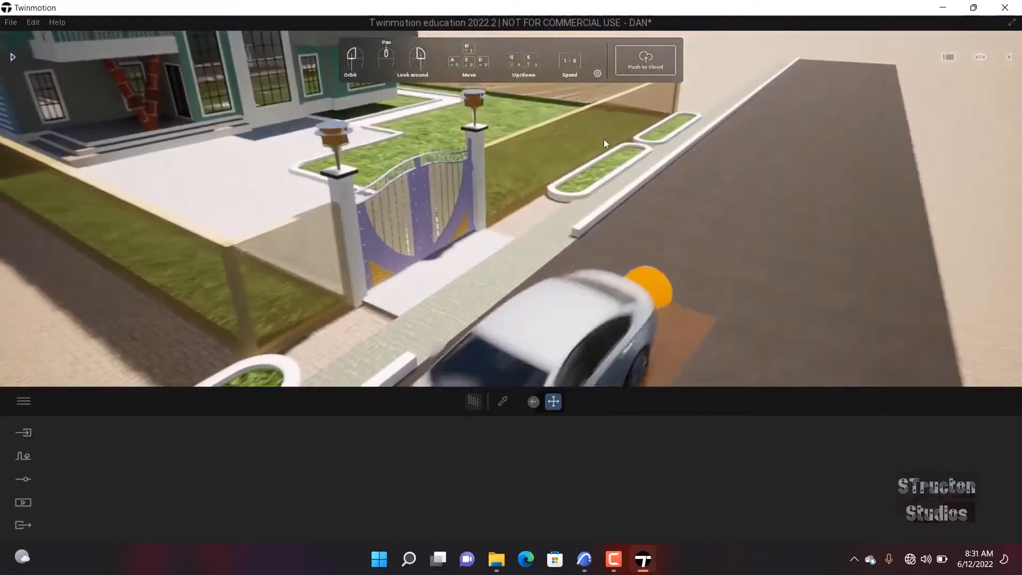
scroll(541, 126, "up", 8)
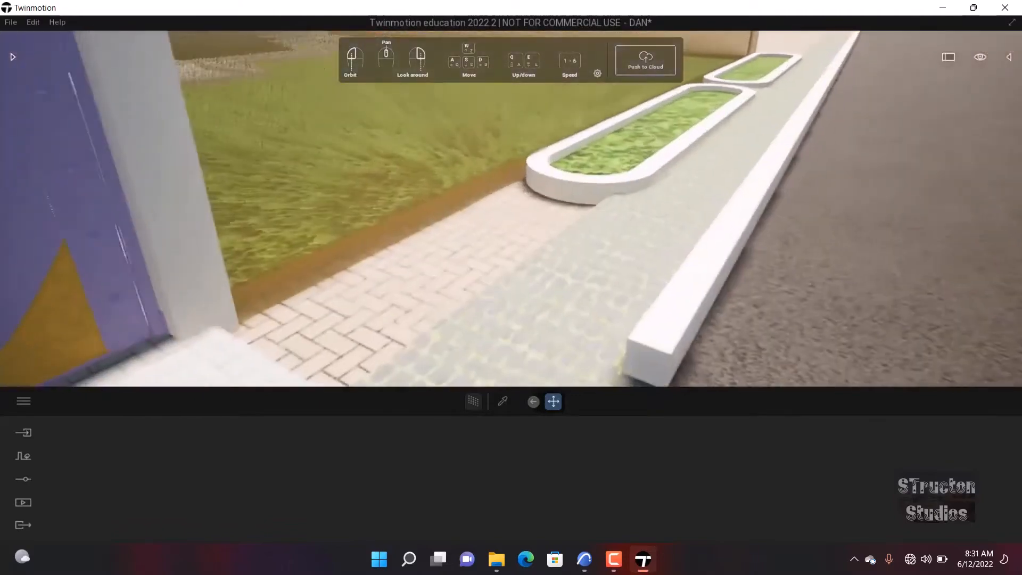
scroll(625, 155, "up", 3)
right_click_drag(636, 166, 458, 173)
scroll(684, 226, "up", 8)
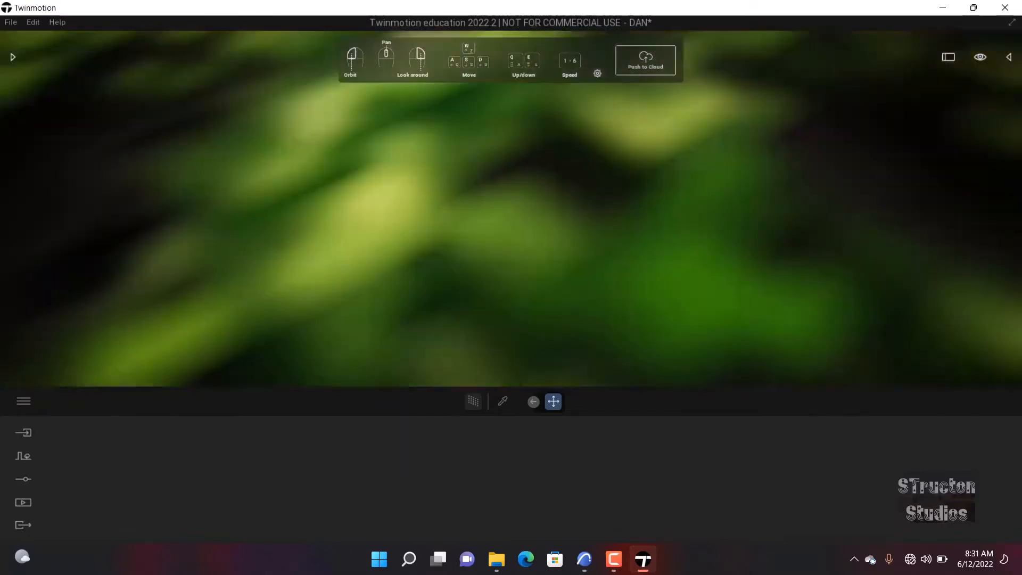
scroll(649, 232, "down", 10)
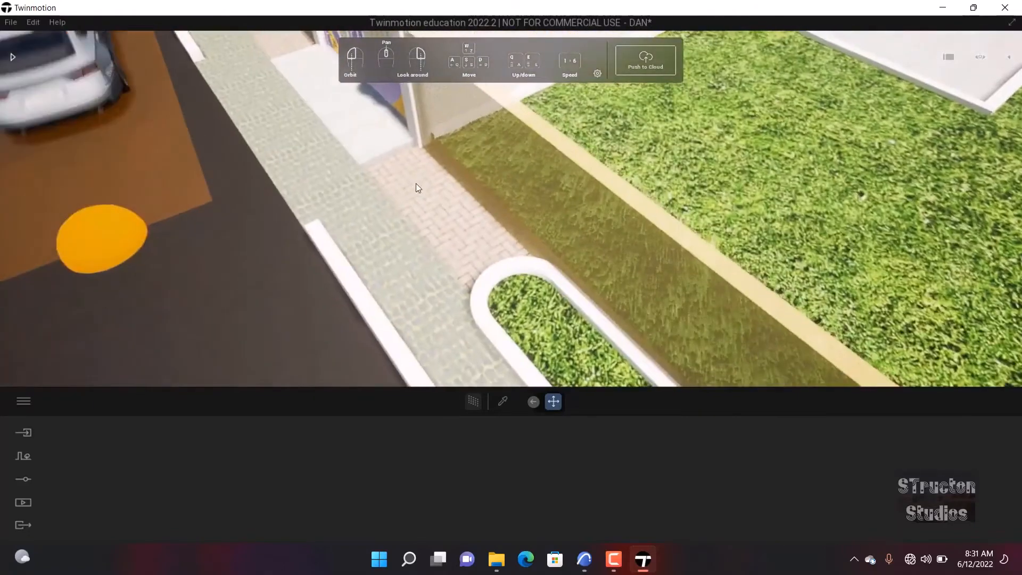
right_click_drag(416, 183, 396, 167)
middle_click_drag(453, 167, 382, 165)
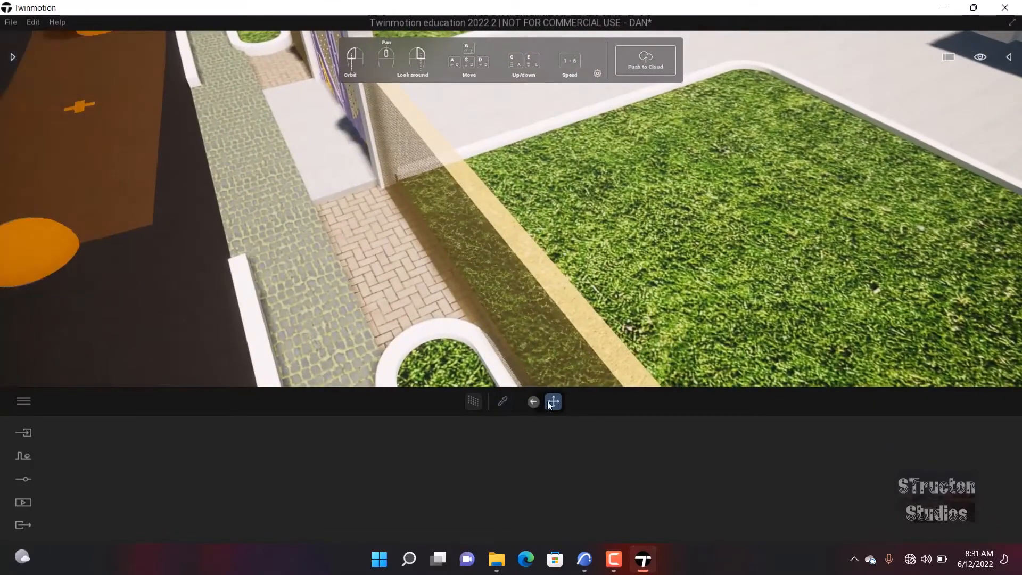
- Shorten the vehicle path on the road by moving its near end back past the gate
scroll(492, 213, "down", 5)
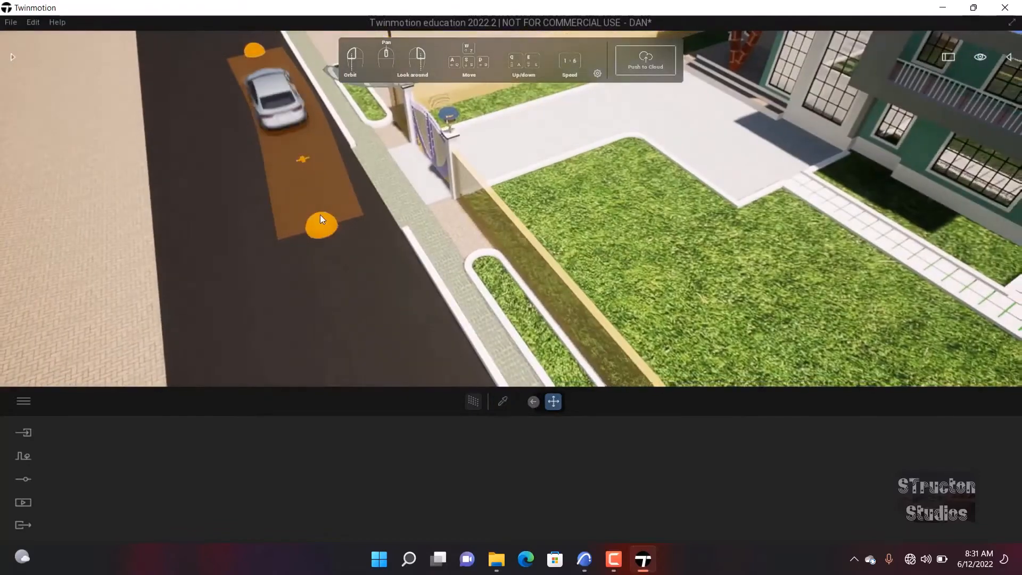
left_click(322, 219)
key("Delete")
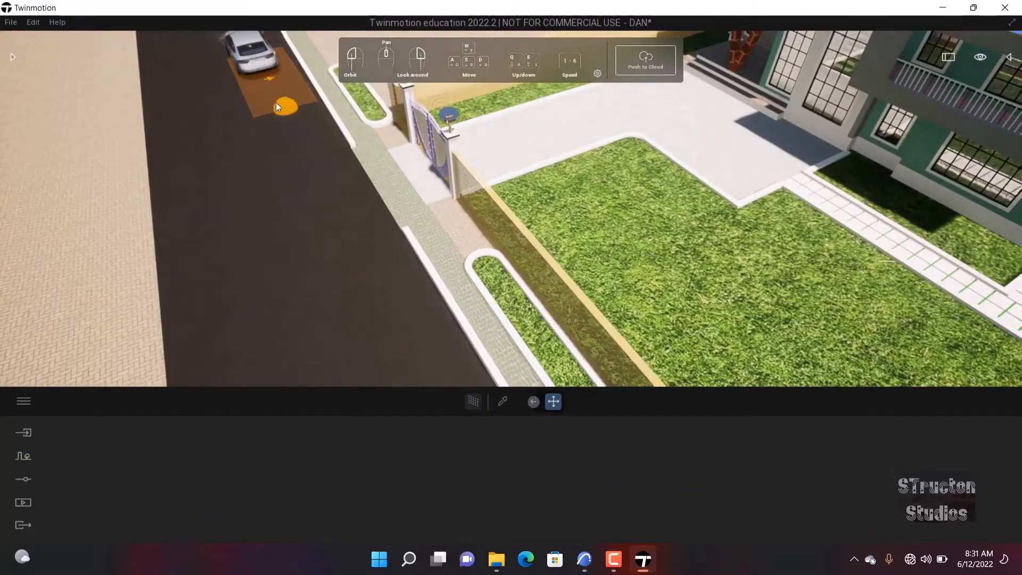
- Try raising the surrounding paved ground by about 0.24, and lower it back below the road, lawns and planters
scroll(493, 218, "down", 5)
left_click(151, 232)
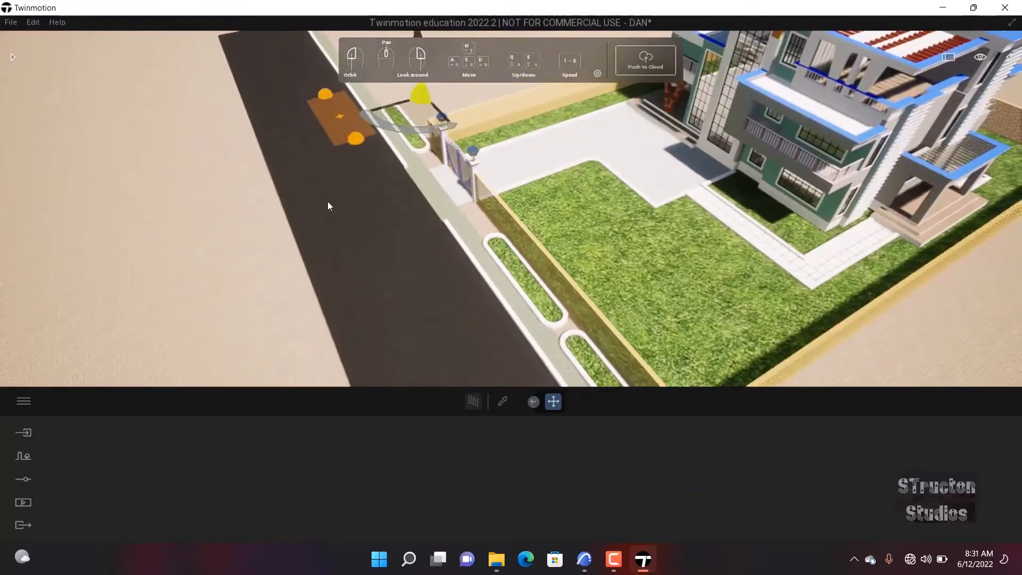
scroll(416, 197, "up", 5)
right_click_drag(419, 330, 329, 270)
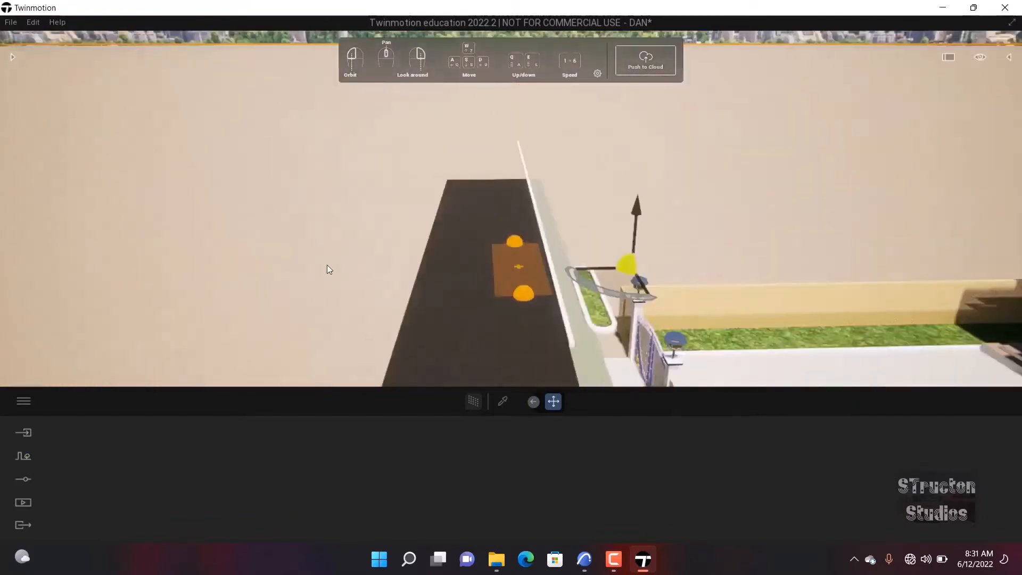
middle_click_drag(574, 275, 579, 219)
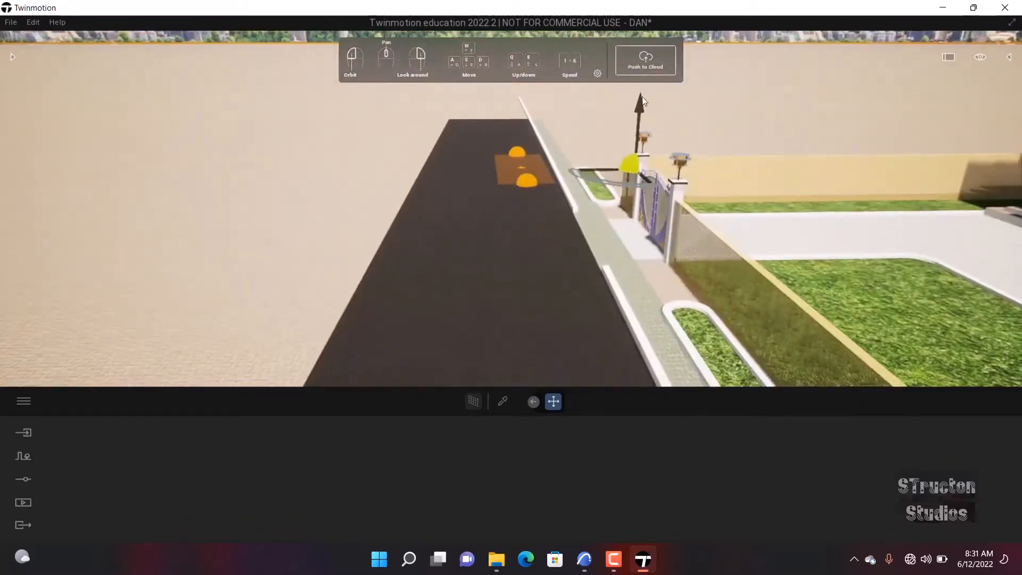
left_click_drag(640, 106, 625, 101)
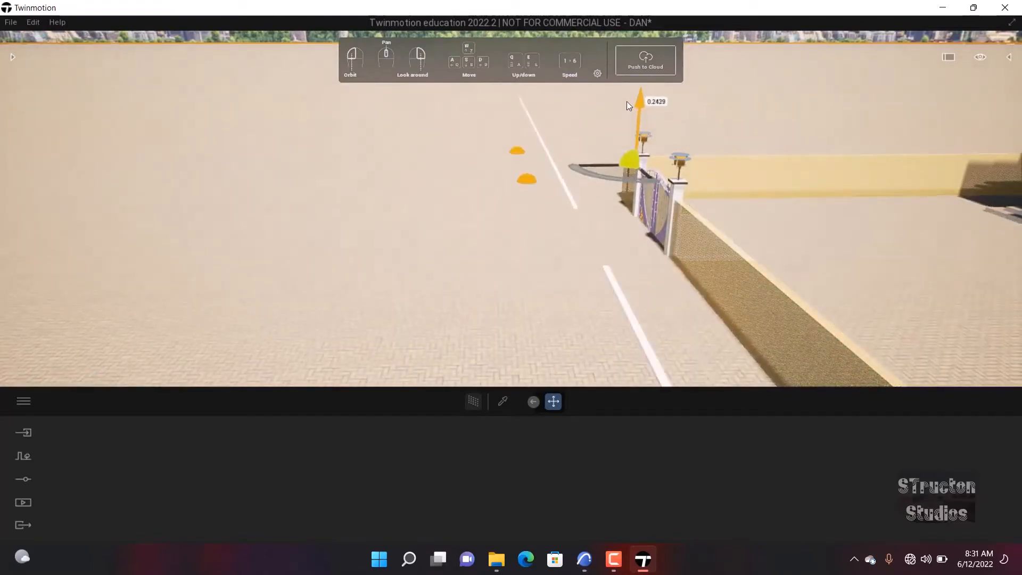
left_click_drag(631, 102, 636, 104)
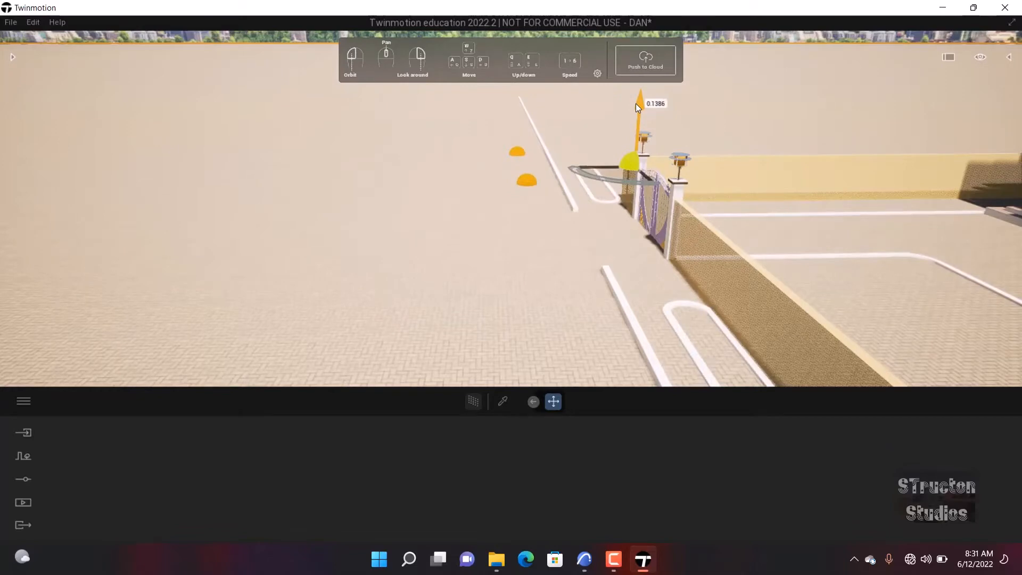
left_click_drag(636, 104, 634, 105)
- Examine the gate front, the kerbed roadside planters, the boundary wall and the road surface along the plot
scroll(665, 308, "up", 3)
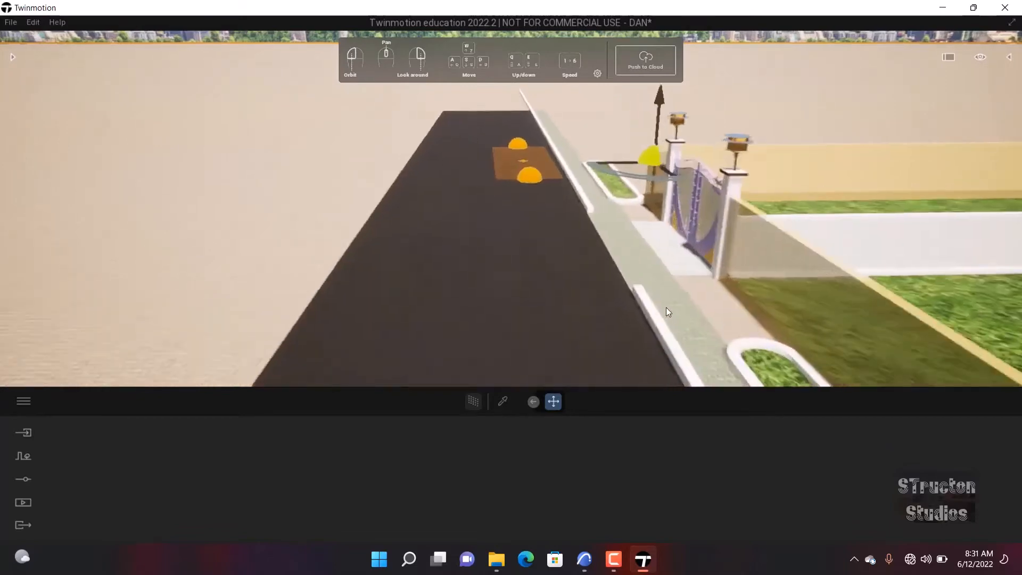
scroll(666, 308, "up", 3)
right_click_drag(636, 260, 627, 221)
scroll(548, 260, "down", 2)
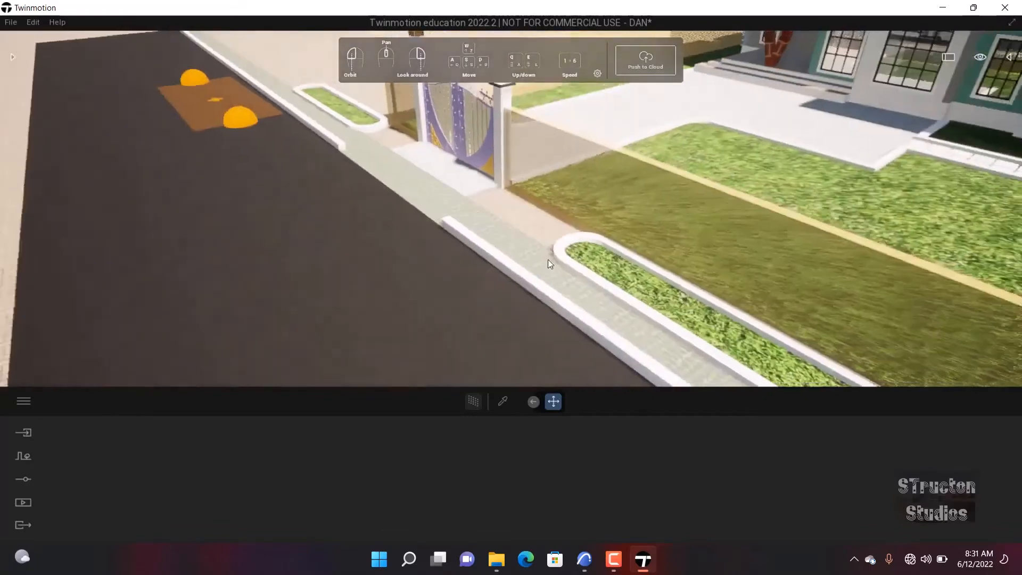
right_click_drag(548, 260, 283, 168)
scroll(548, 225, "up", 2)
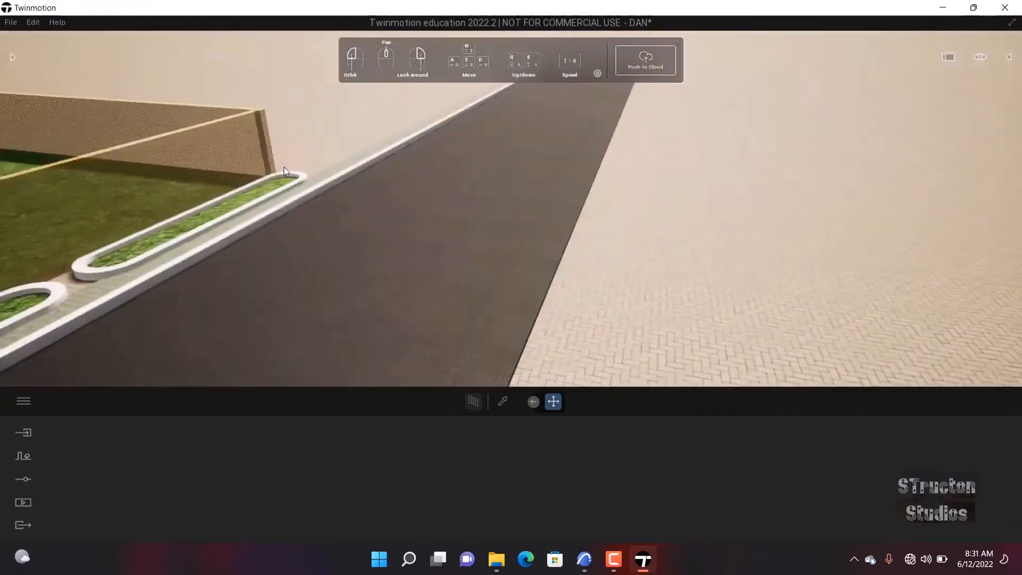
key("w")
key("a")
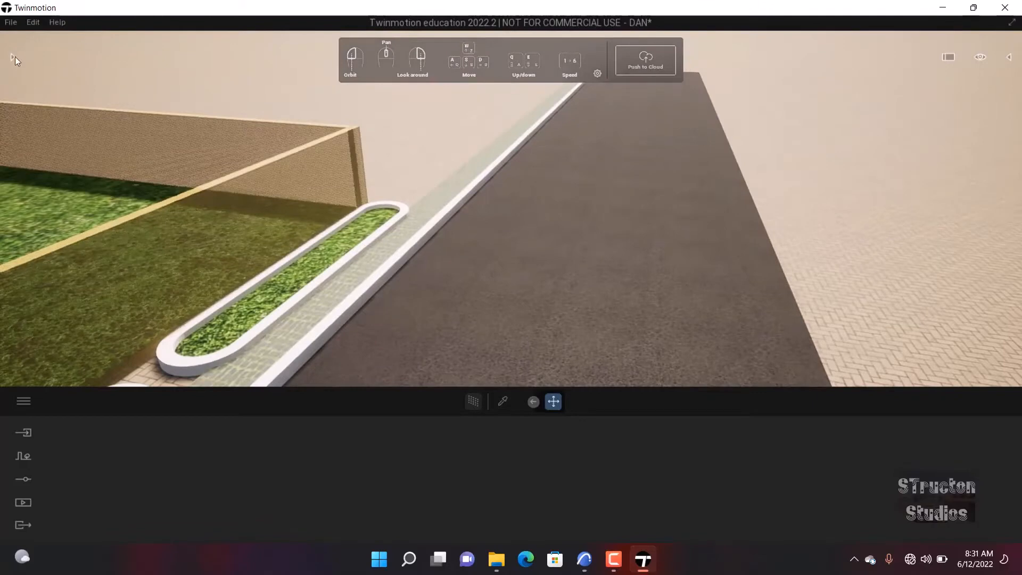
- Show the asset library at its main categories instead of vegetation and landscape, and try collapsing and reopening it
left_click(15, 56)
left_click(130, 130)
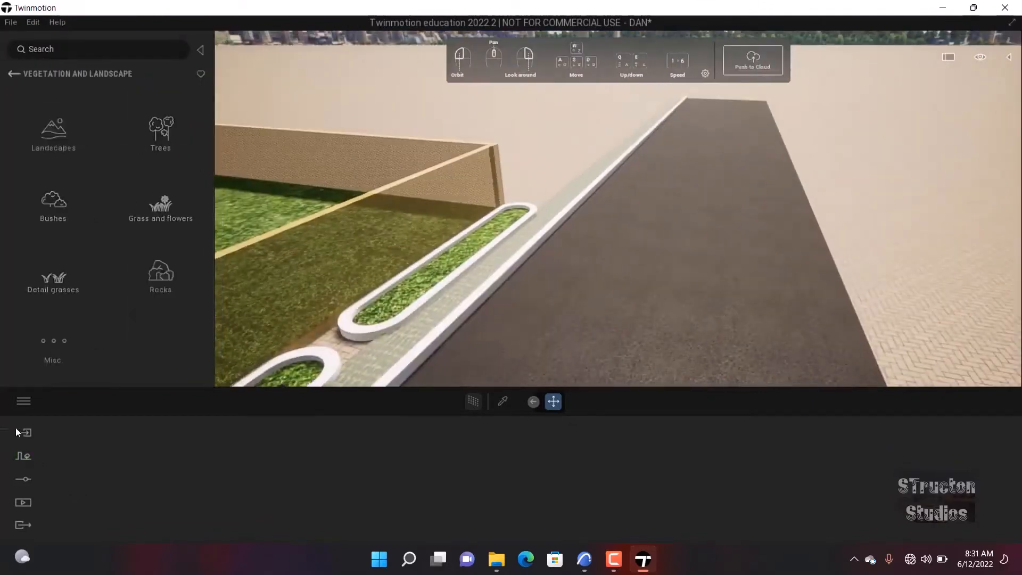
left_click(14, 74)
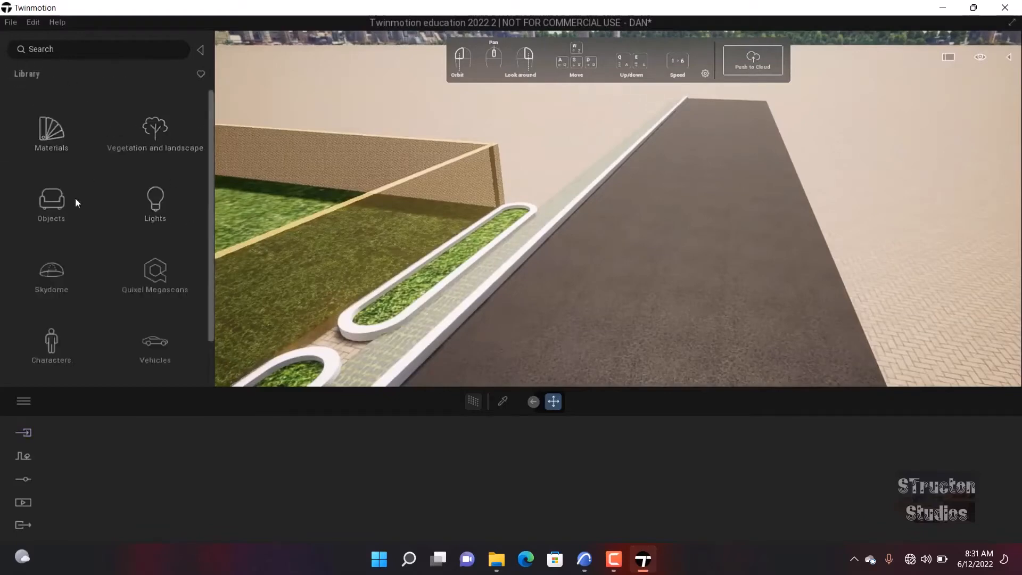
left_click(200, 50)
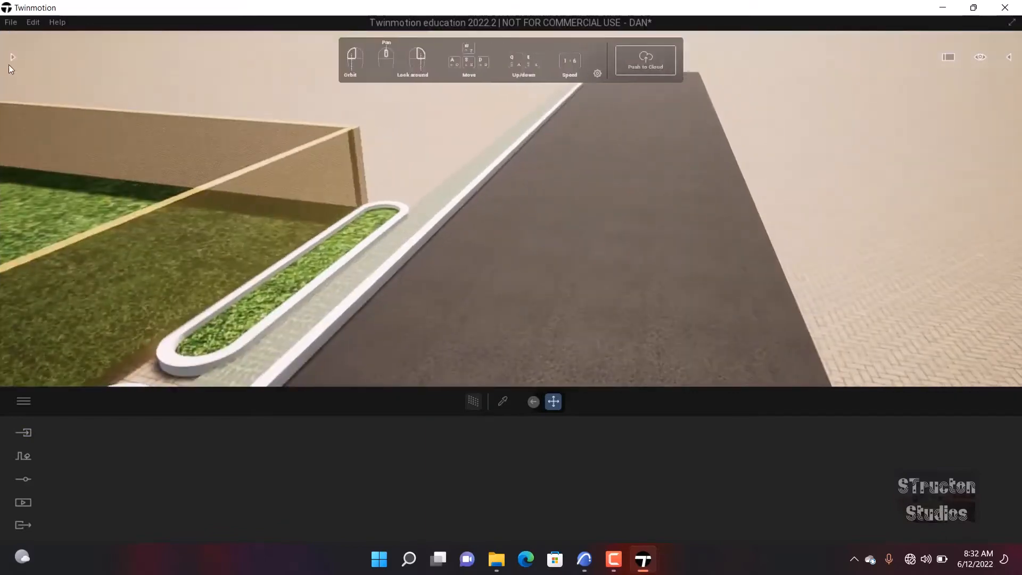
left_click(13, 57)
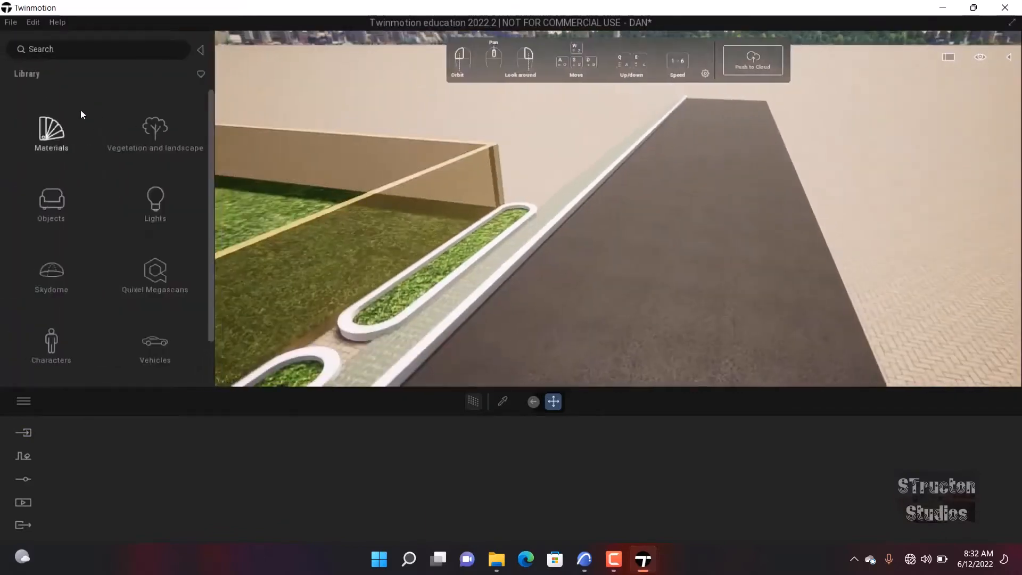
- Browse the Quixel Megascans surfaces in the library to the modern brick materials
scroll(81, 110, "down", 1)
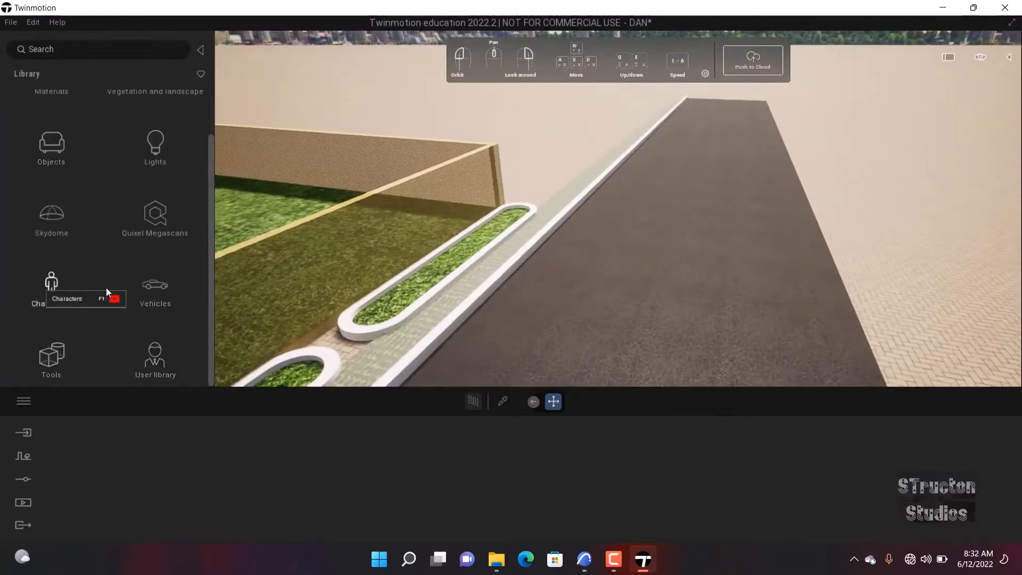
left_click(152, 220)
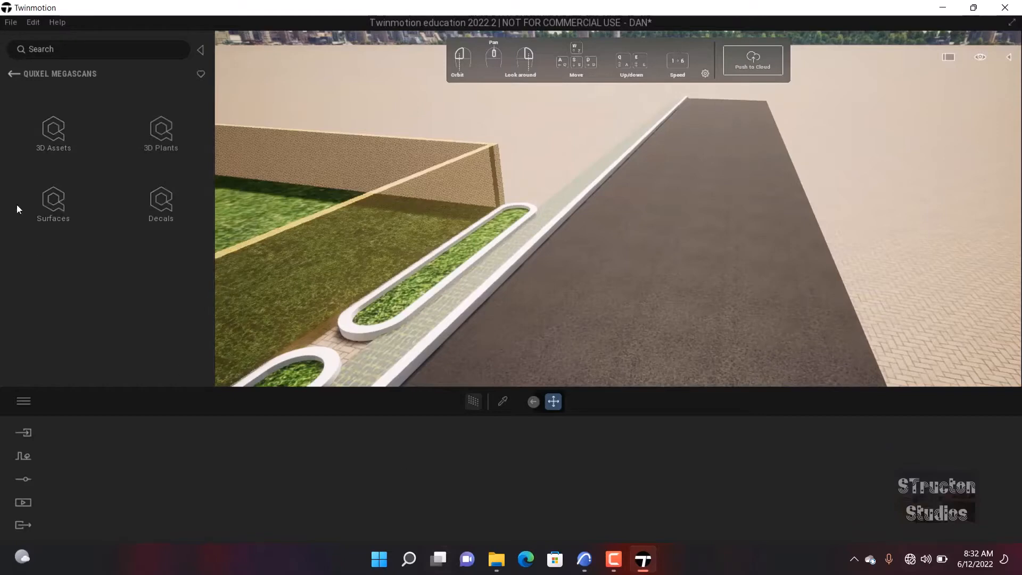
left_click(53, 218)
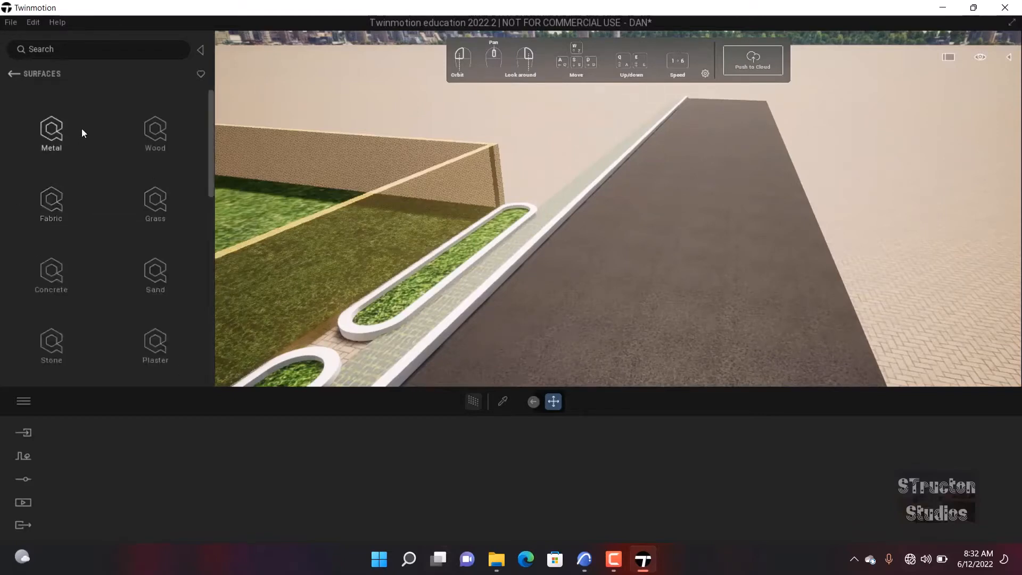
scroll(66, 277, "down", 5)
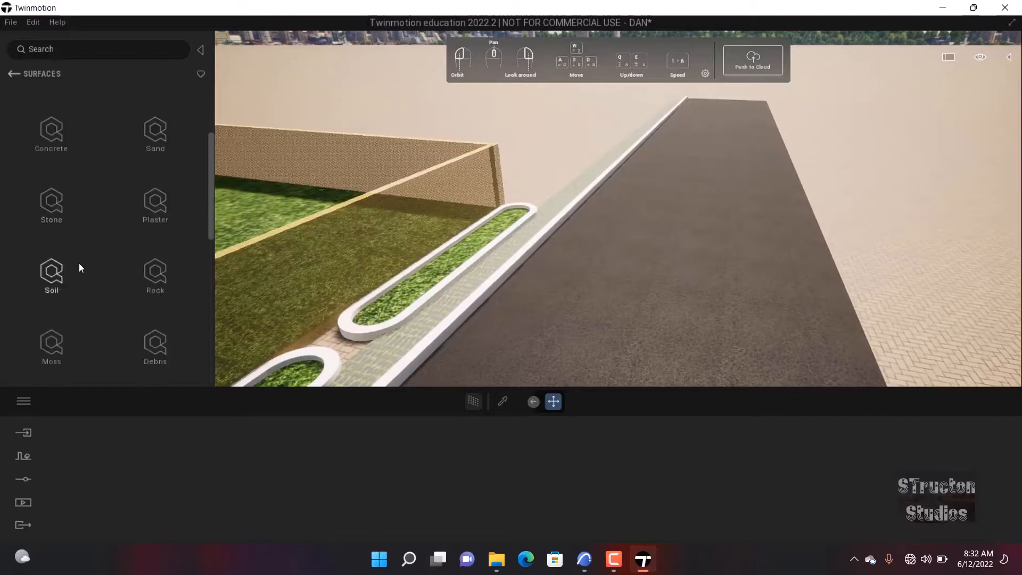
left_click(65, 248)
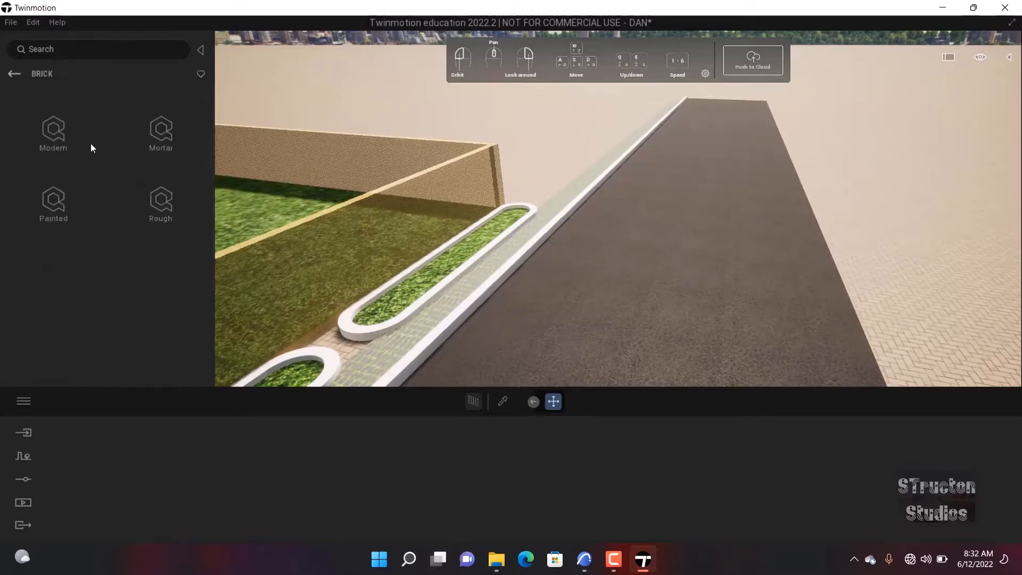
left_click(63, 138)
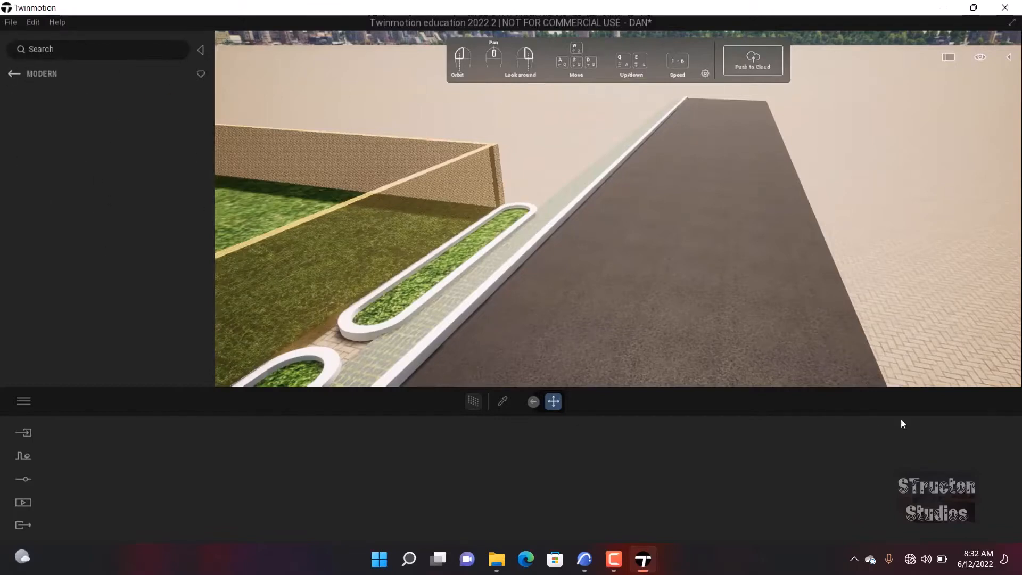
- Turn on the computer's Wi-Fi in the system quick settings and return to the project
left_click(904, 558)
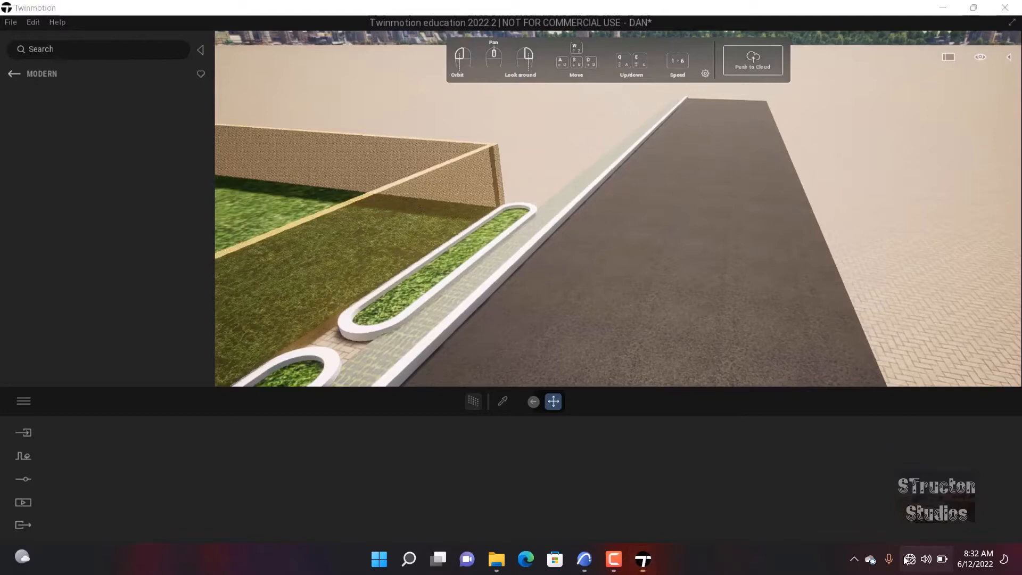
left_click(909, 555)
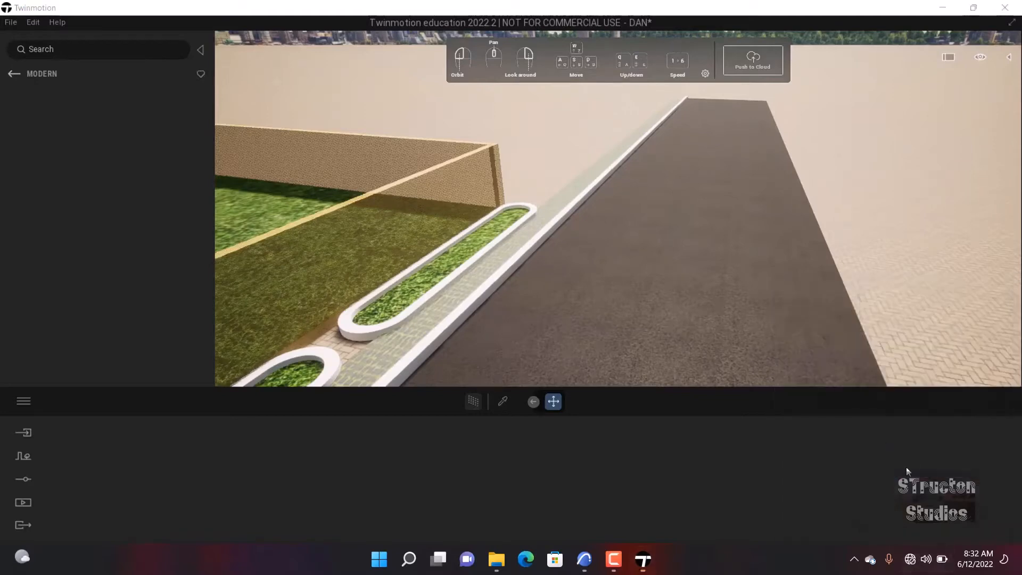
left_click(940, 551)
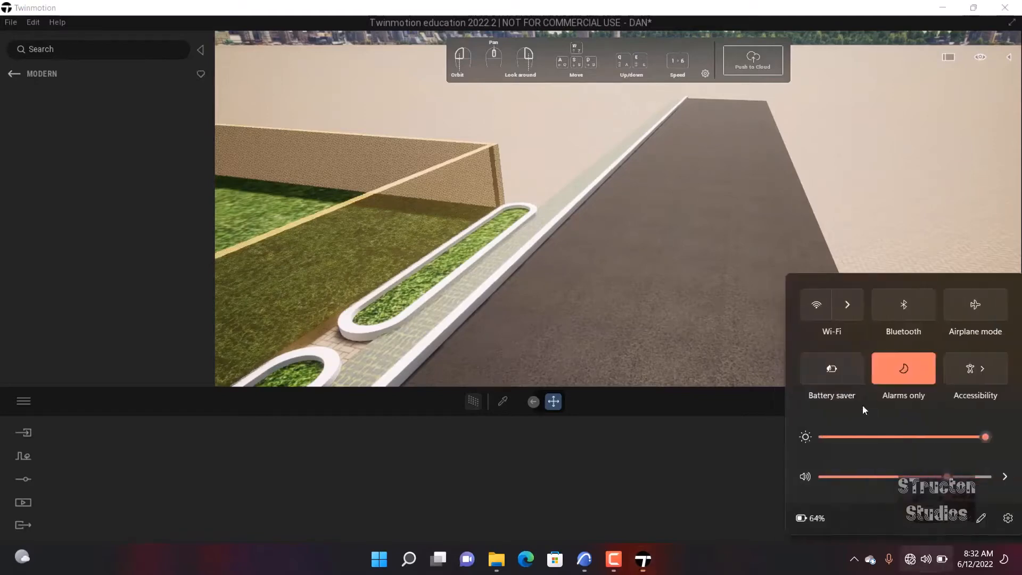
left_click(797, 313)
left_click(744, 468)
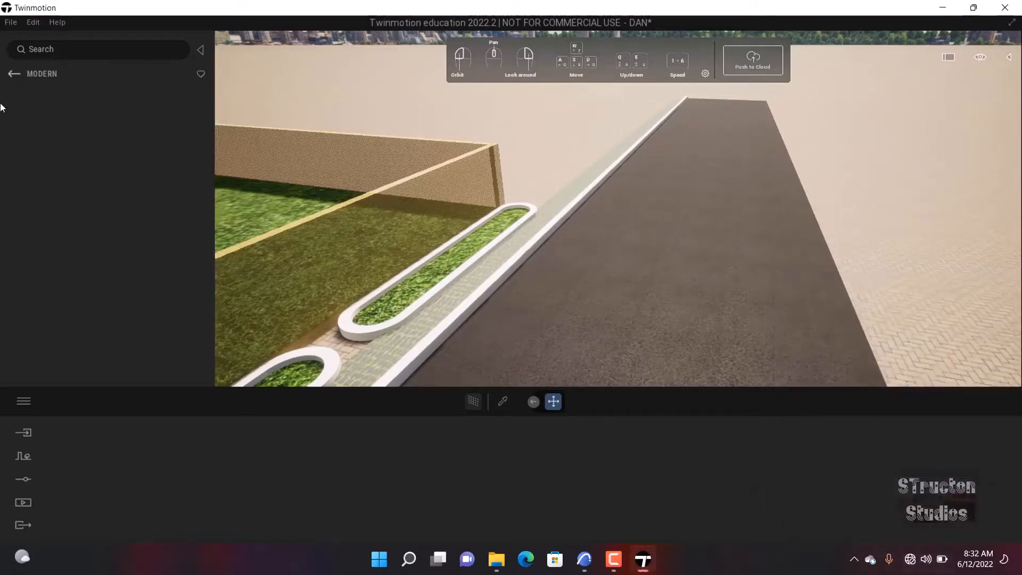
- Look at the clear noon sky in the library's Skydome category and return to the main categories
left_click(14, 73)
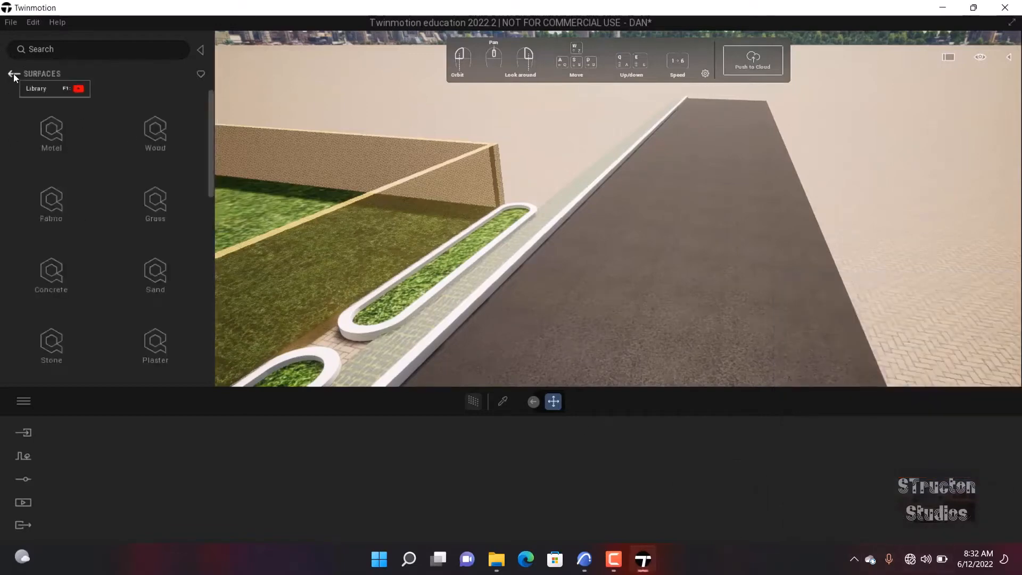
left_click(14, 73)
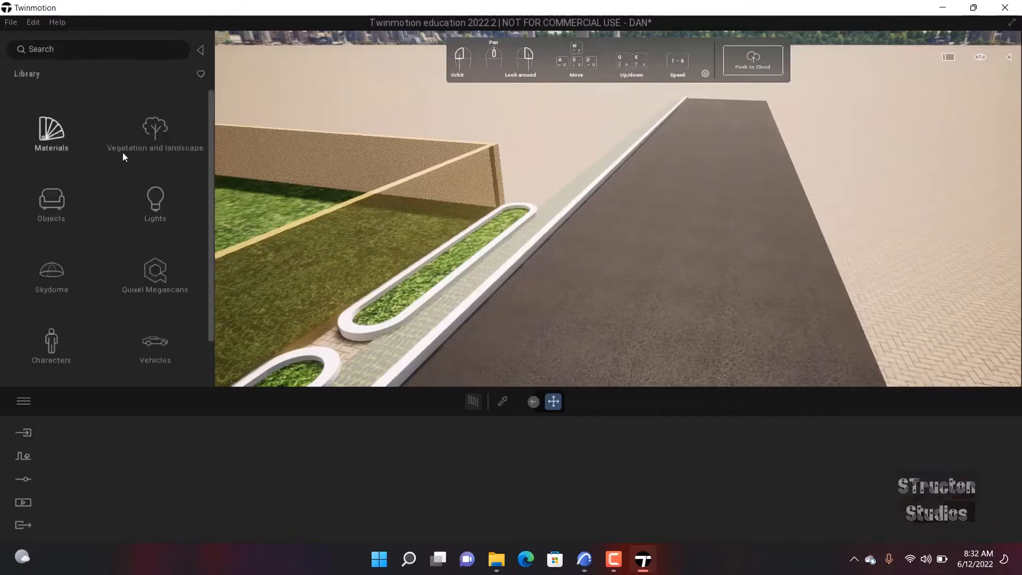
scroll(123, 225, "down", 1)
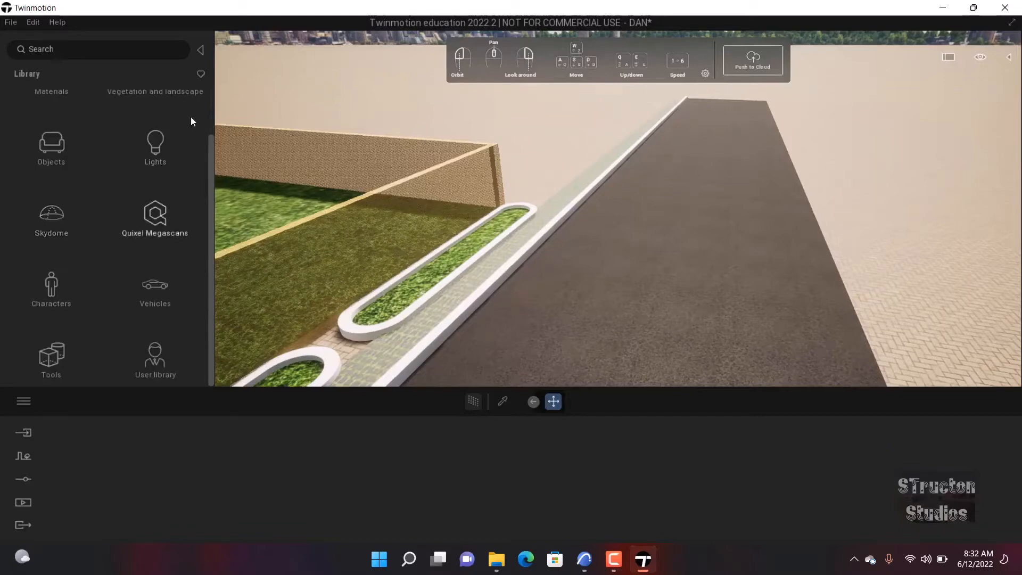
right_click_drag(573, 143, 745, 59)
left_click(54, 218)
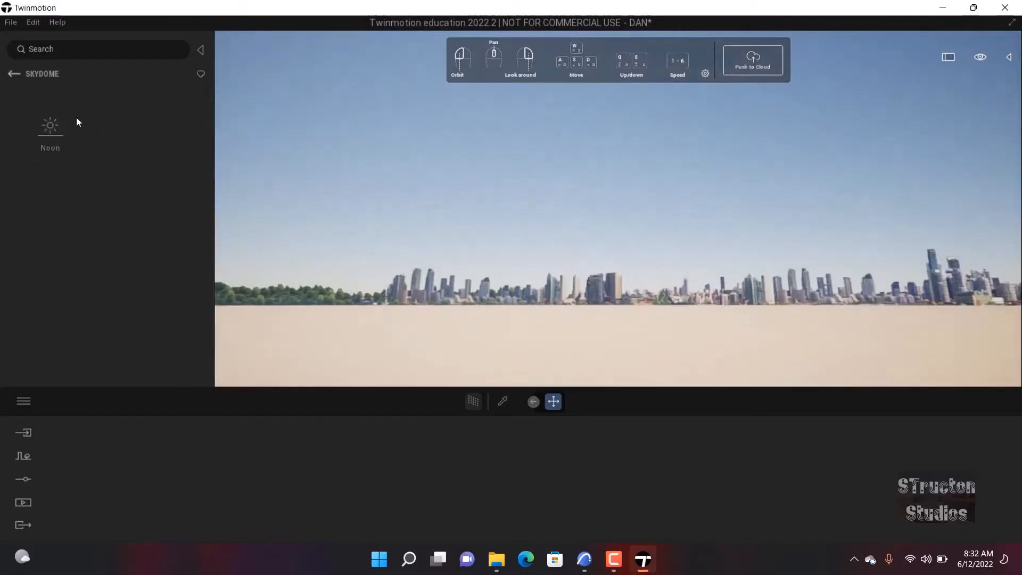
left_click(49, 132)
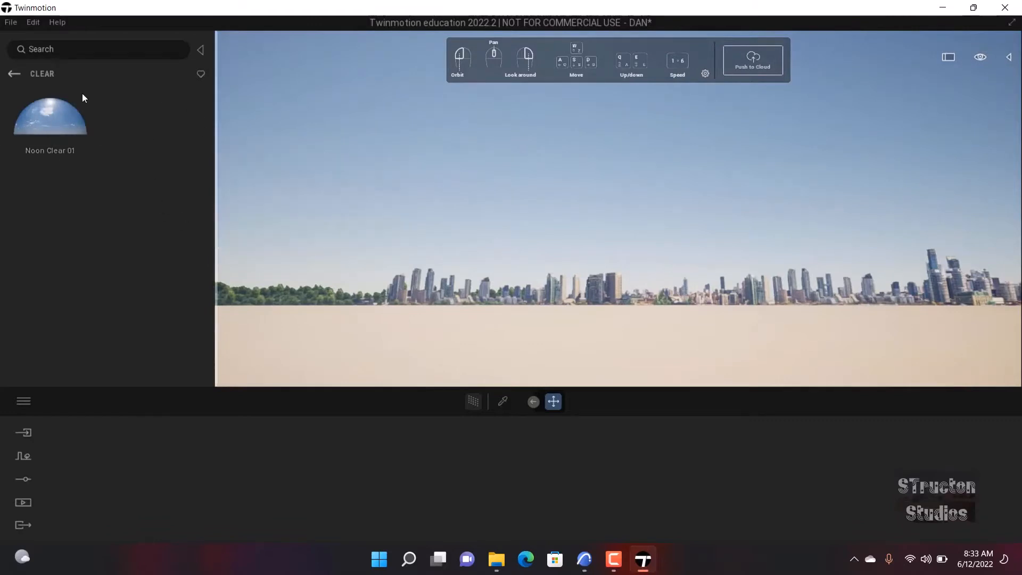
left_click(14, 75)
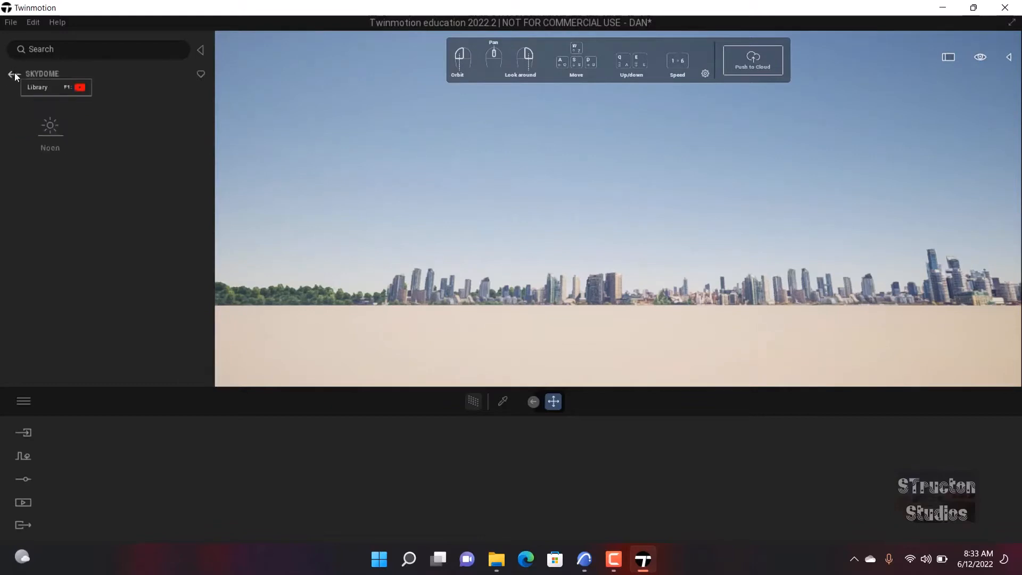
left_click(14, 75)
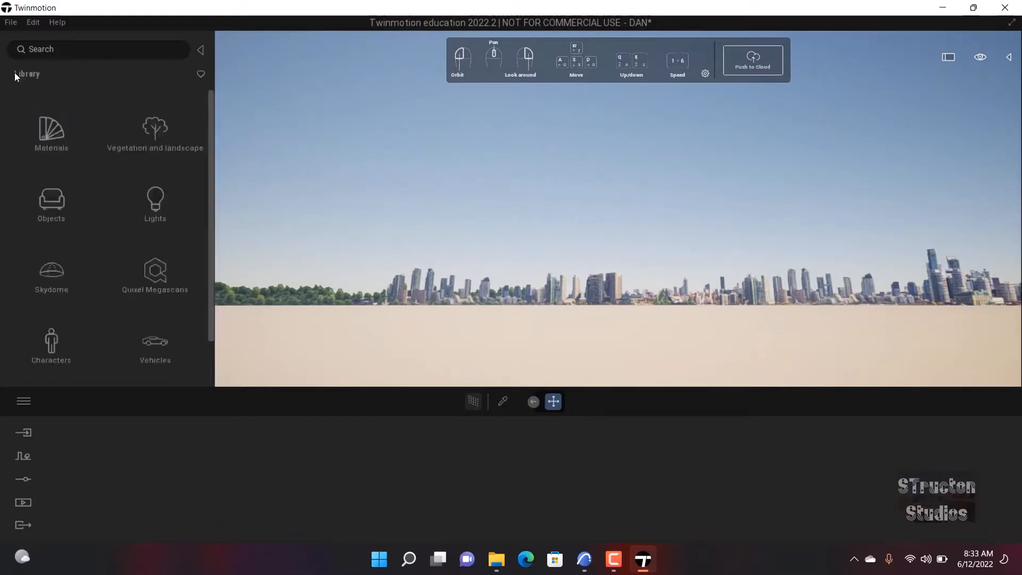
- Look through the IES lights in the library's Lights category and open the Objects category
left_click(153, 206)
scroll(101, 167, "down", 6)
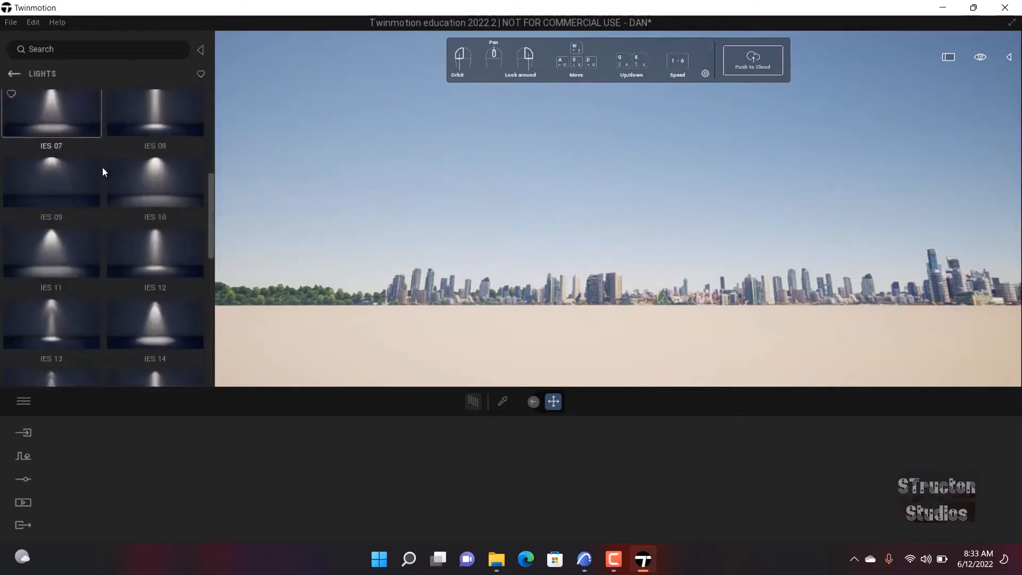
scroll(114, 238, "down", 7)
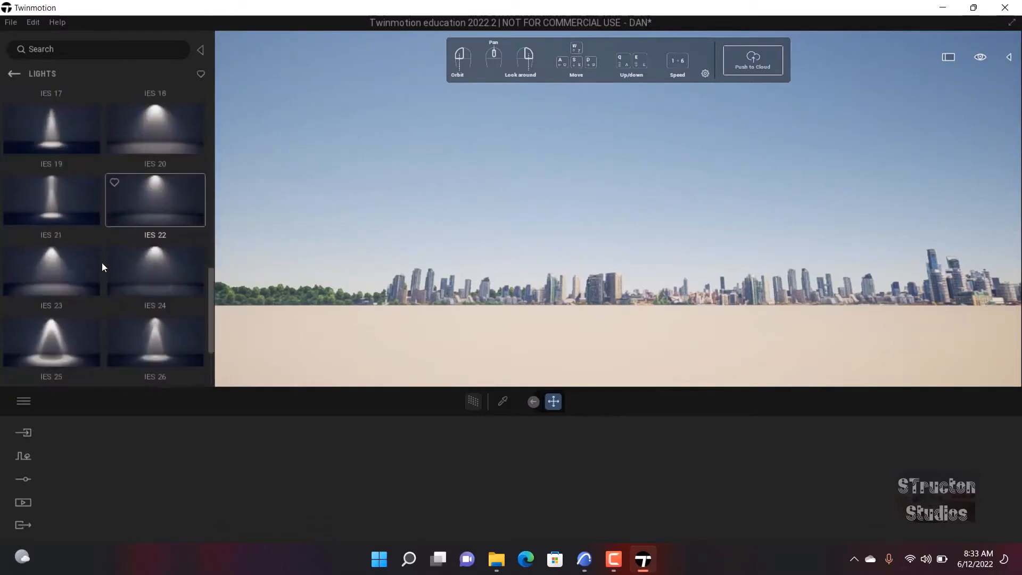
left_click(14, 74)
left_click(53, 198)
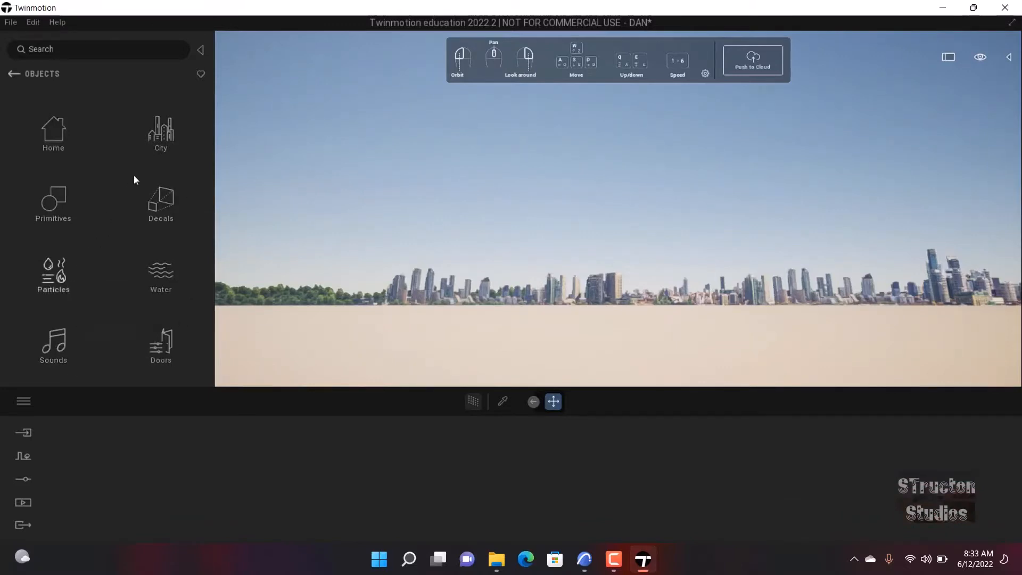
- Look through the City objects and the road-marking, parking lot and manhole decals in the library's Objects category
left_click(176, 131)
scroll(54, 154, "down", 1)
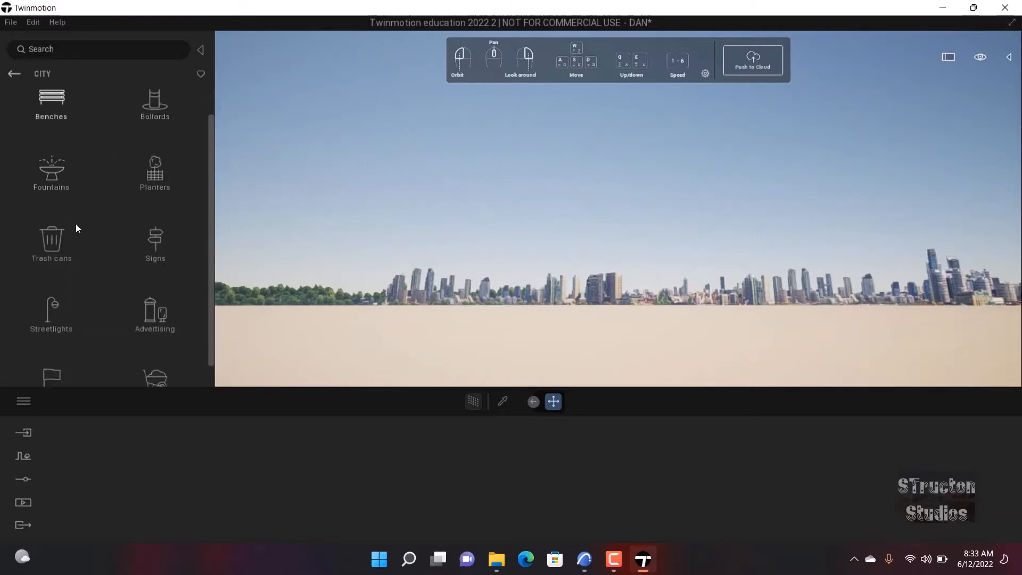
scroll(69, 250, "down", 1)
left_click(14, 73)
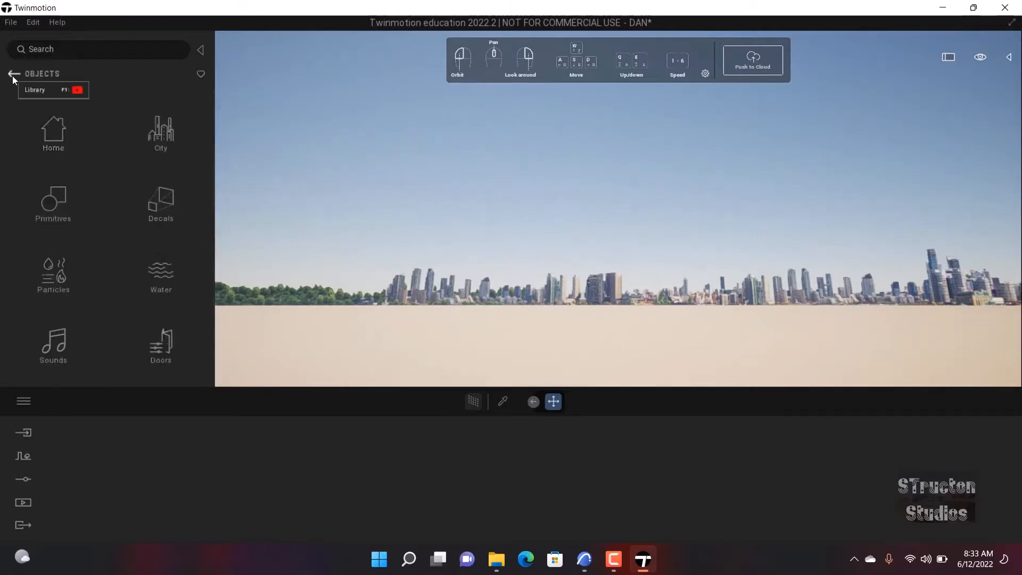
left_click(160, 205)
scroll(160, 206, "down", 5)
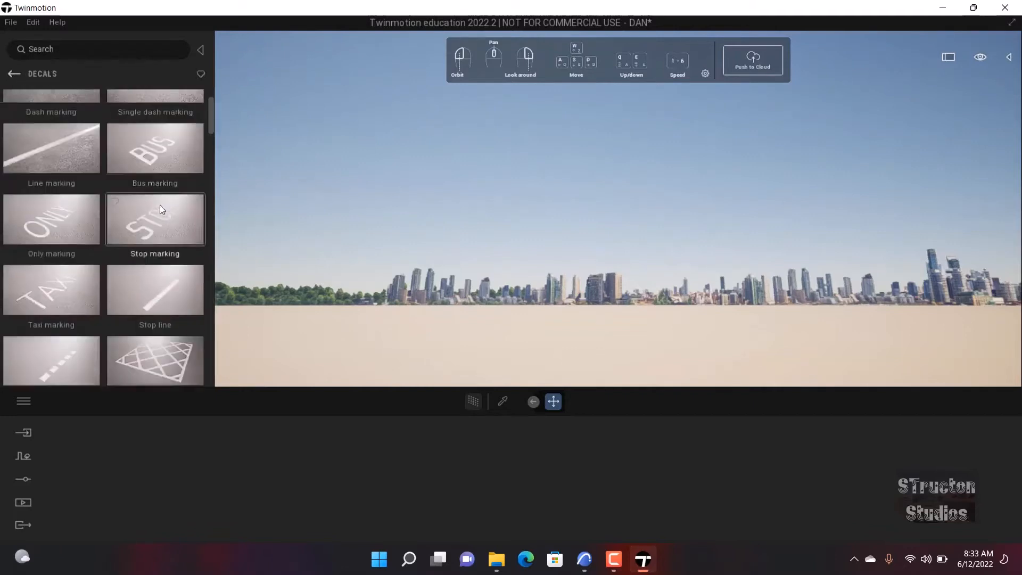
scroll(117, 263, "down", 10)
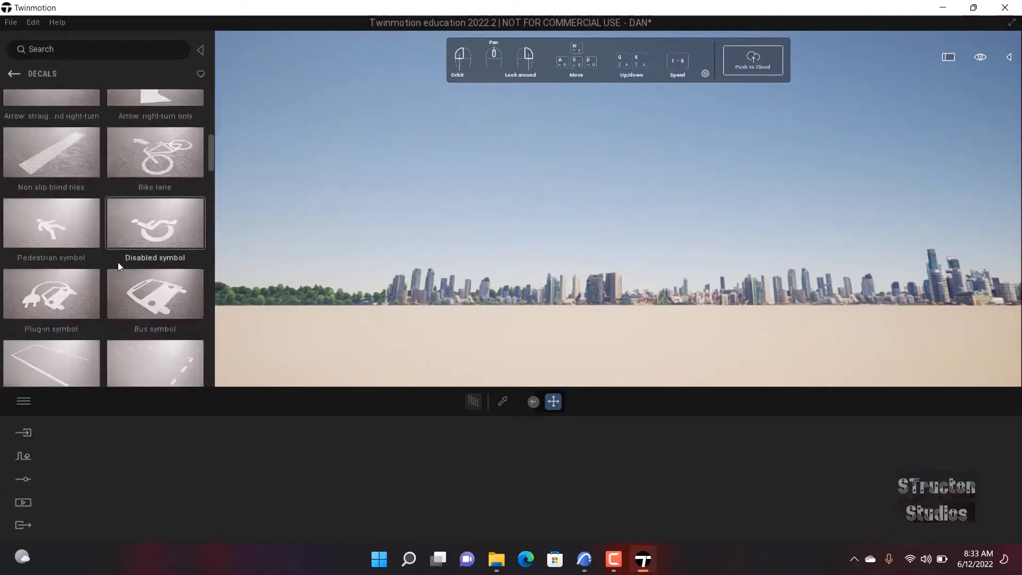
scroll(108, 262, "down", 1)
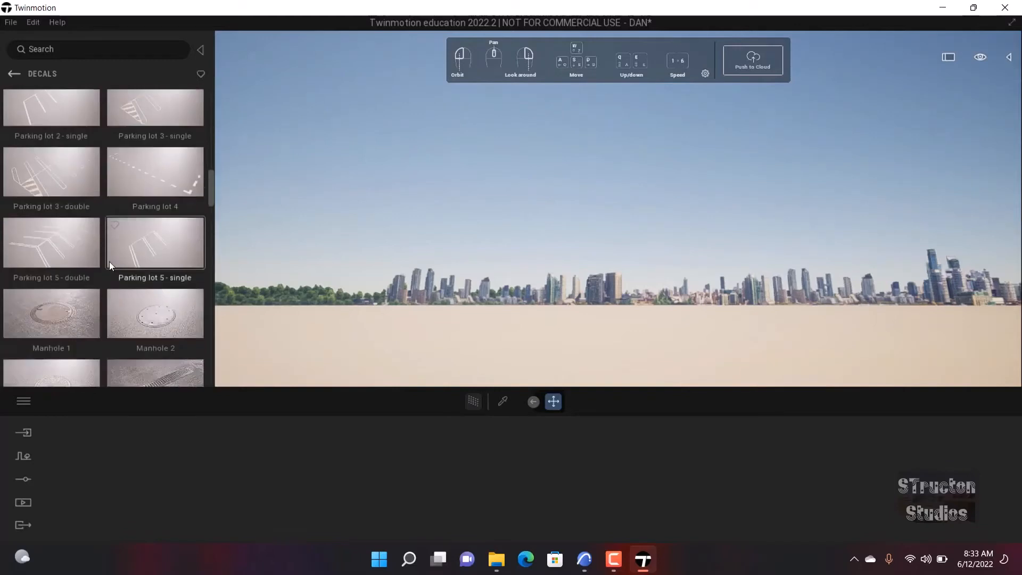
scroll(59, 193, "up", 1)
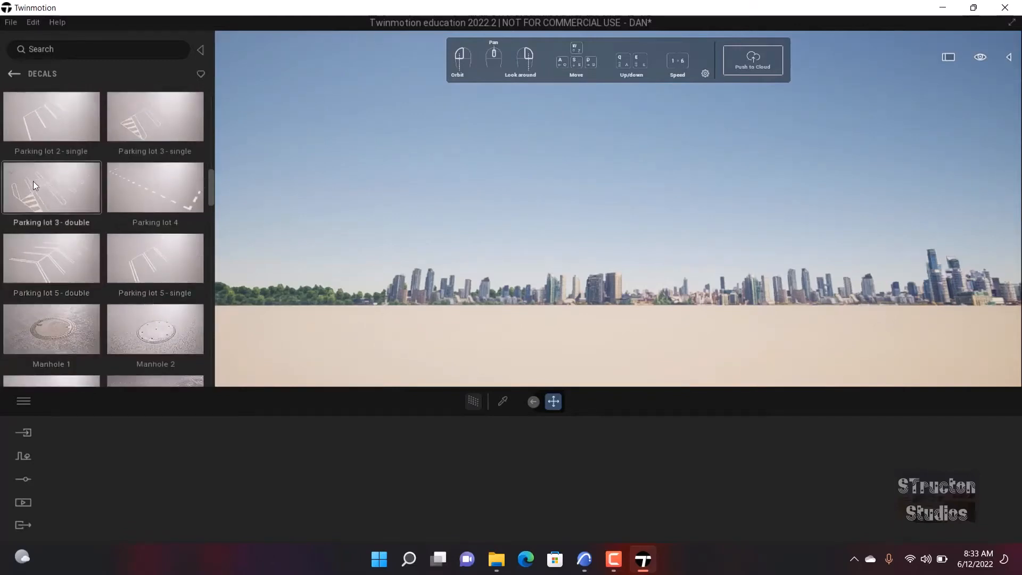
scroll(106, 279, "down", 2)
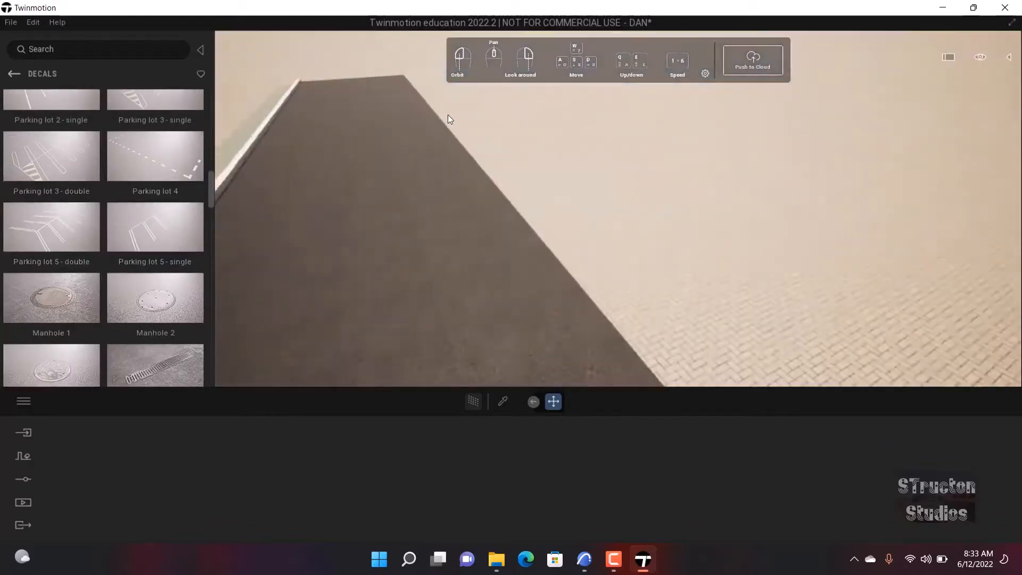
- Place a Double line marking decal on the road in front of the house's front fence
right_click_drag(448, 114, 441, 205)
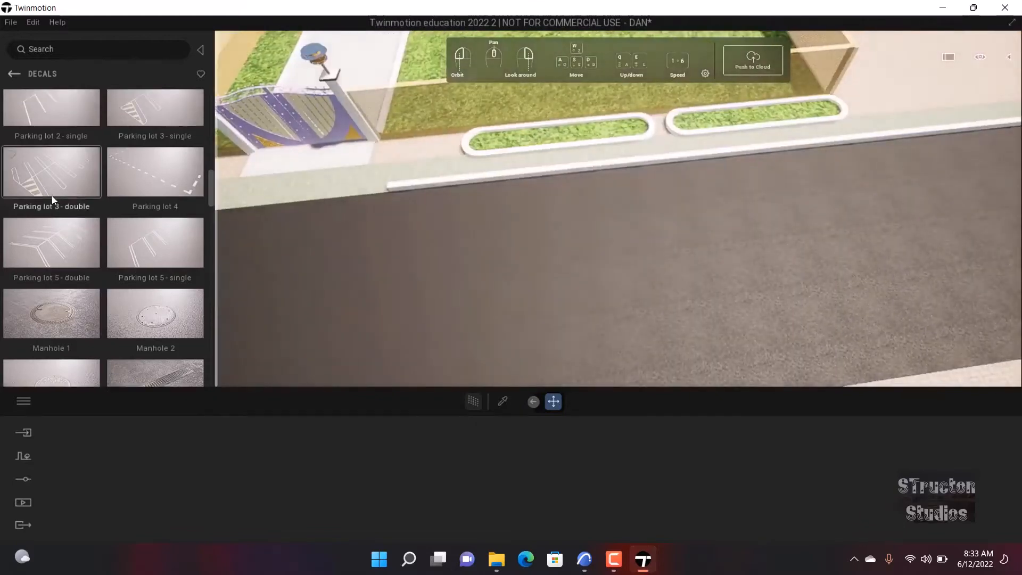
scroll(138, 179, "up", 2)
left_click_drag(138, 179, 118, 129)
scroll(83, 239, "up", 6)
scroll(59, 218, "up", 2)
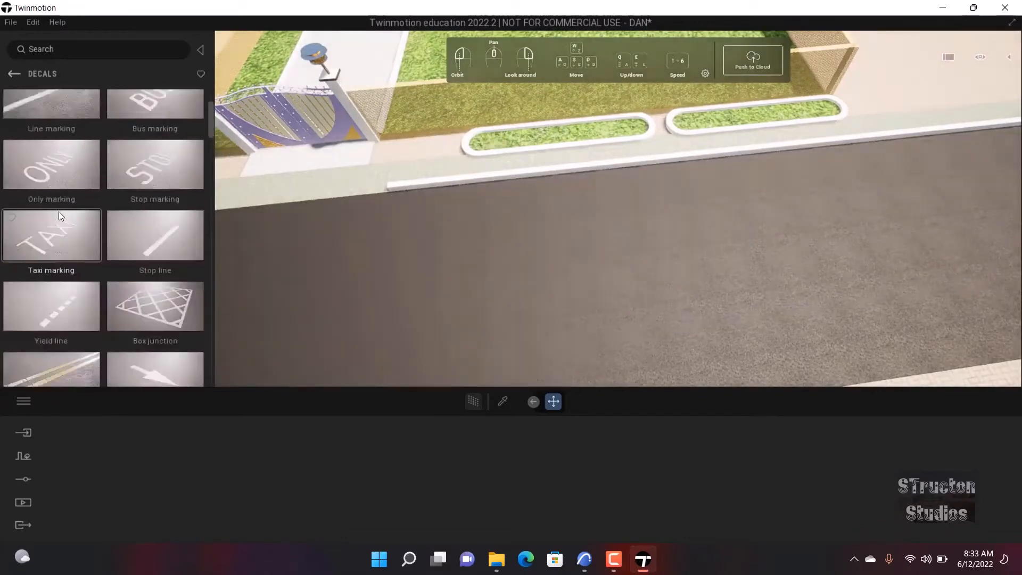
scroll(58, 221, "down", 3)
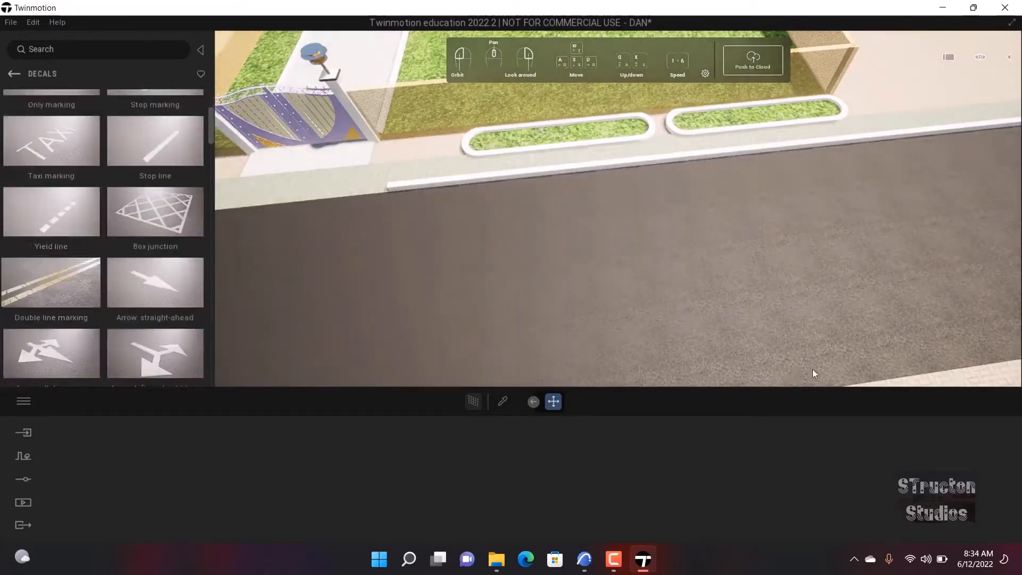
left_click_drag(812, 370, 741, 249)
key("d")
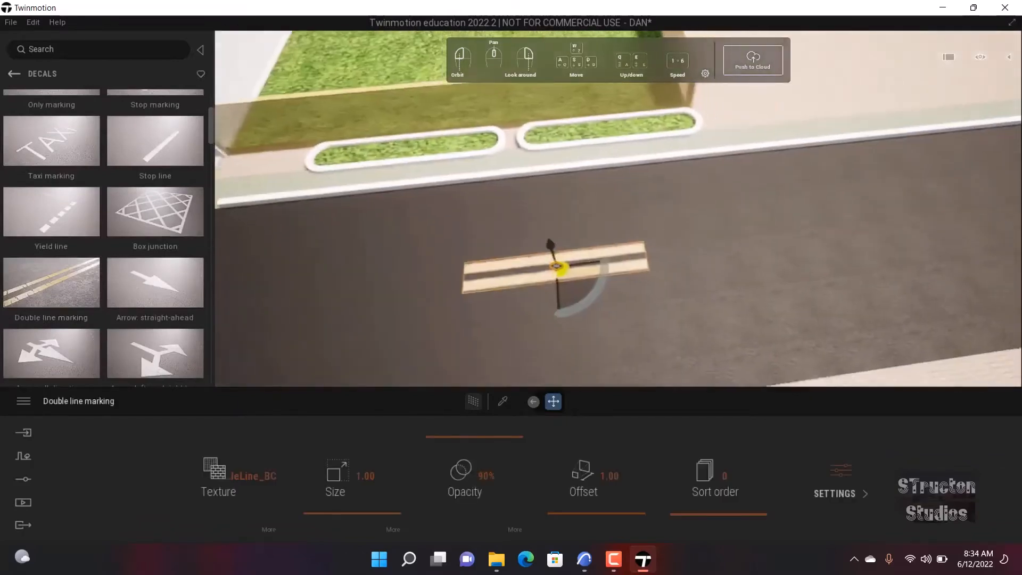
- Shift the double line marking slightly along the road towards the gate
right_click_drag(630, 229, 495, 229)
right_click_drag(633, 277, 688, 306)
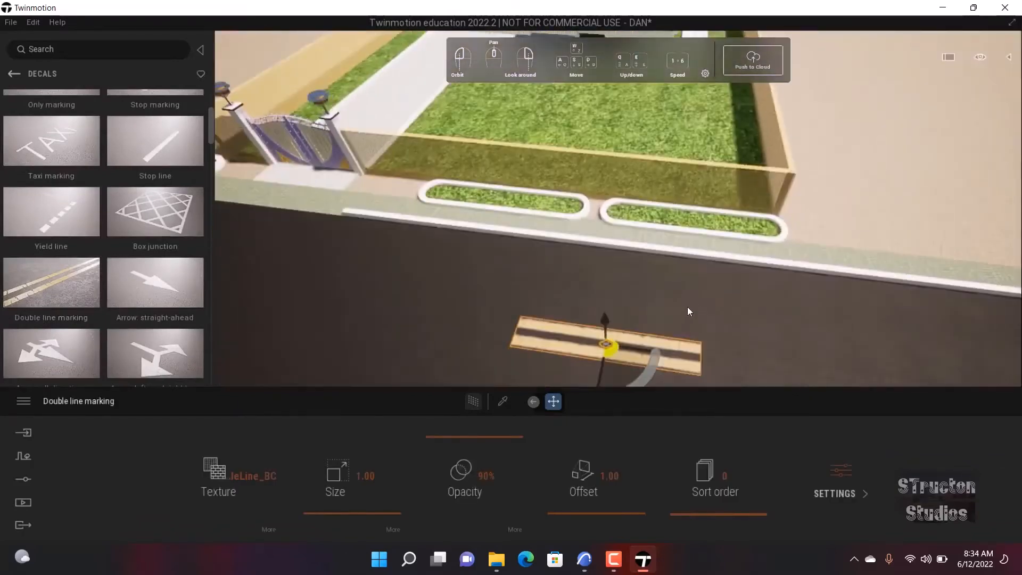
key("s")
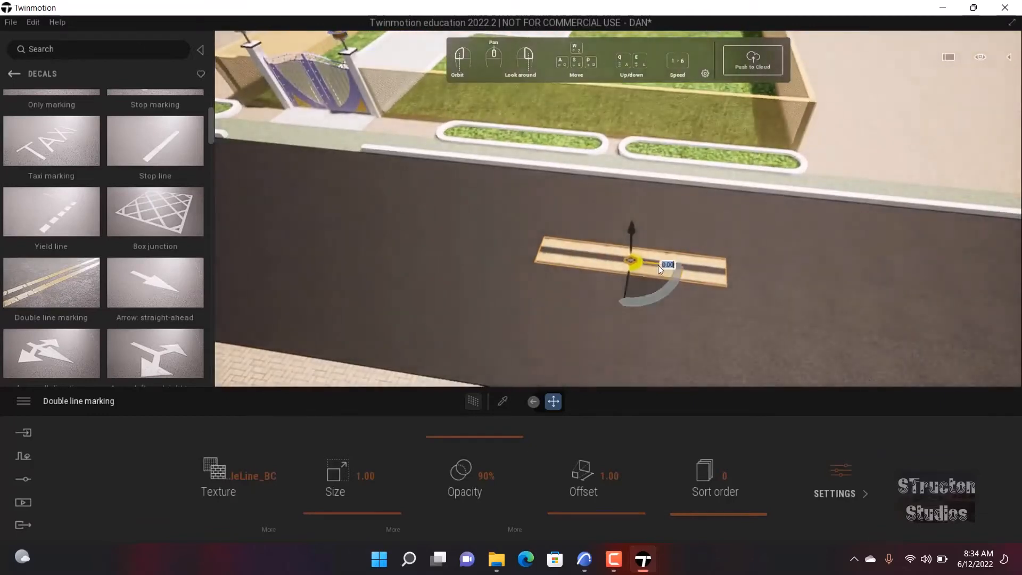
left_click_drag(658, 265, 630, 247)
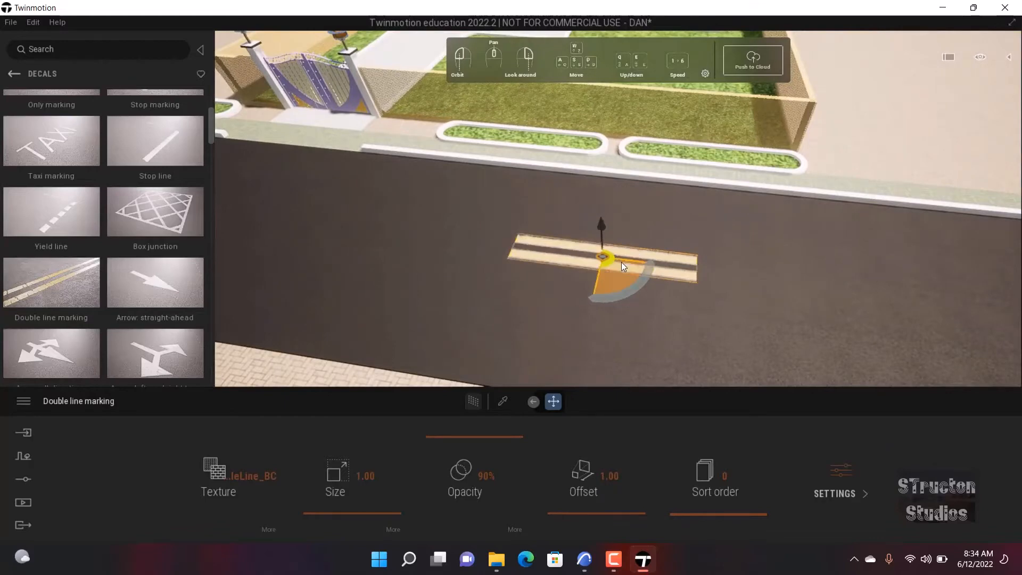
- Try to repeat the double line marking along the road as multiple instances with 4.57 m spacing
key("w")
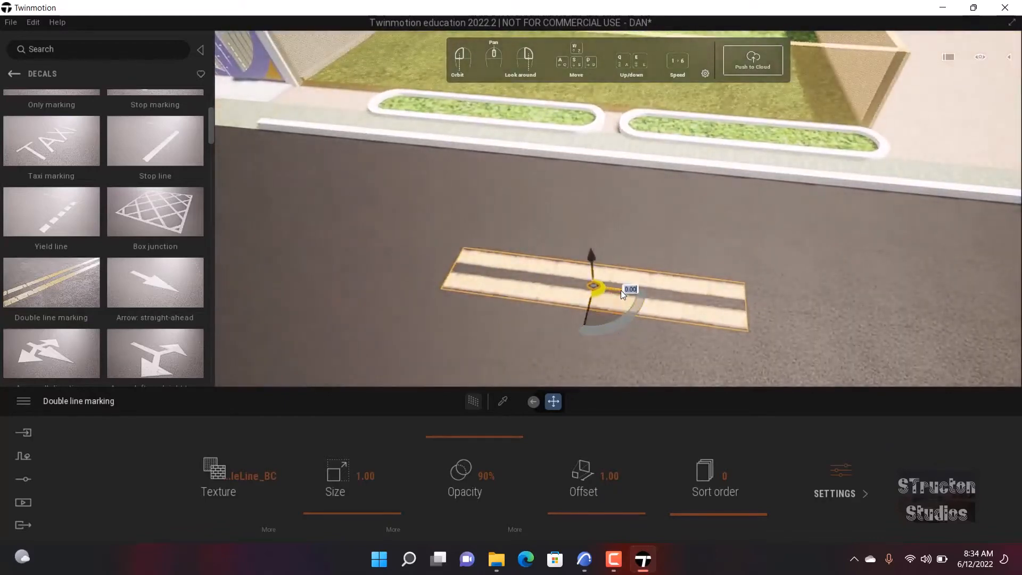
left_click_drag(621, 289, 903, 307, "alt")
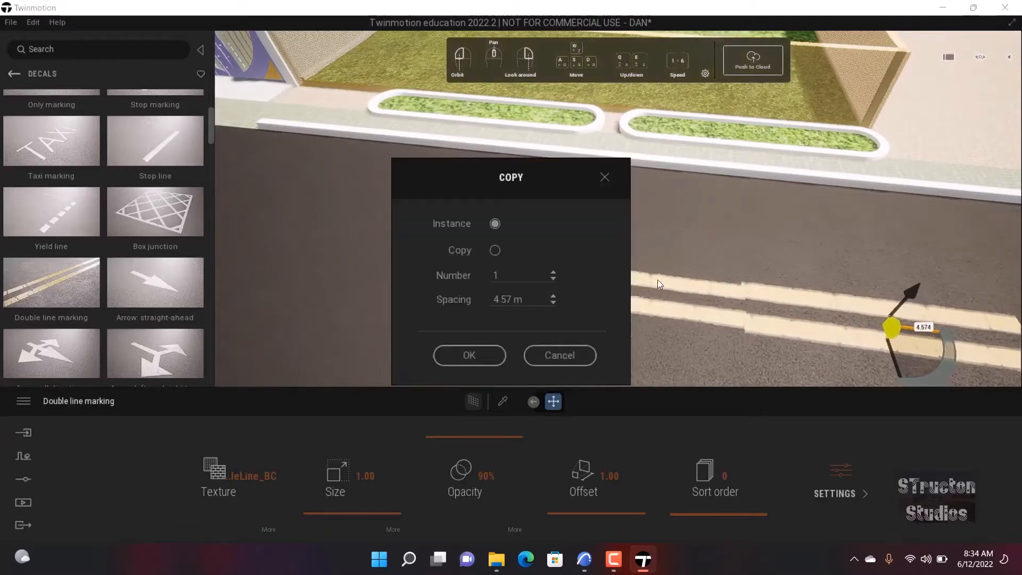
triple_click(551, 269)
triple_click(551, 270)
triple_click(552, 269)
left_click(554, 271)
left_click(468, 353)
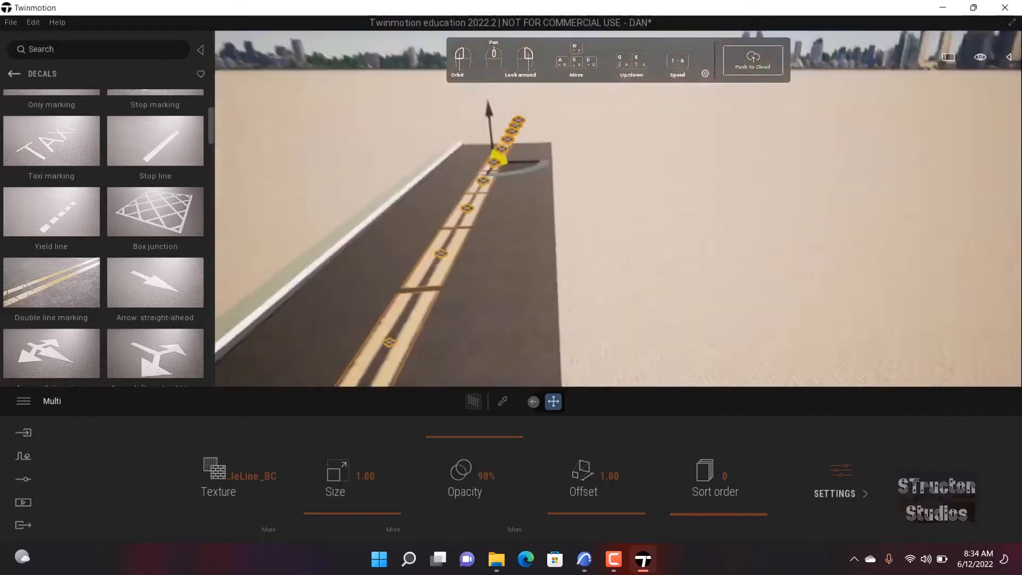
- Deselect the row of line markings and undo the copies, keeping only the original decal
key("Escape")
key("s")
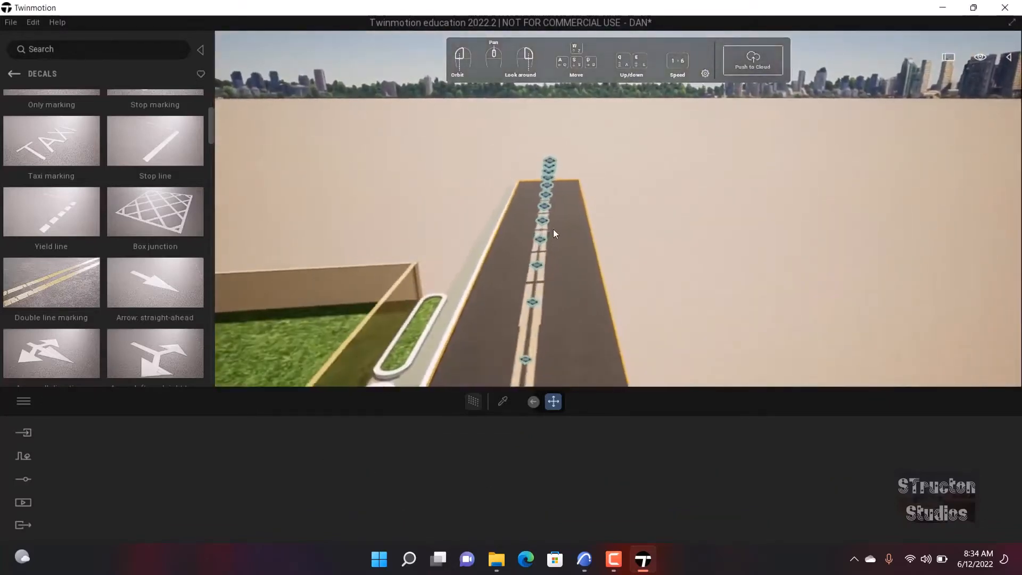
key("ctrl+z")
key("ctrl+z")
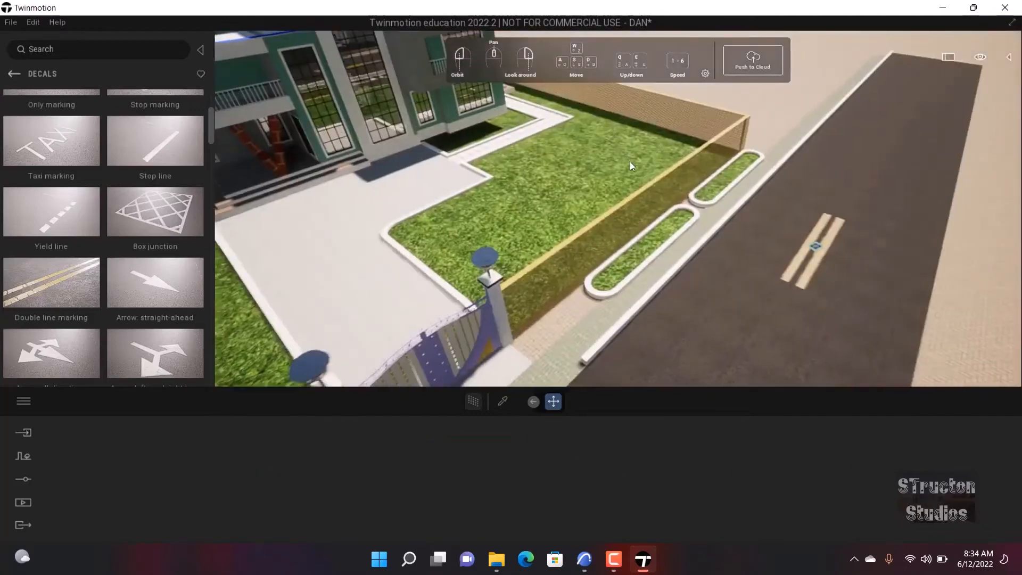
- Leave the decals, open Vegetation scatter, and add and select Long grass 01 as the plant to scatter
left_click(15, 74)
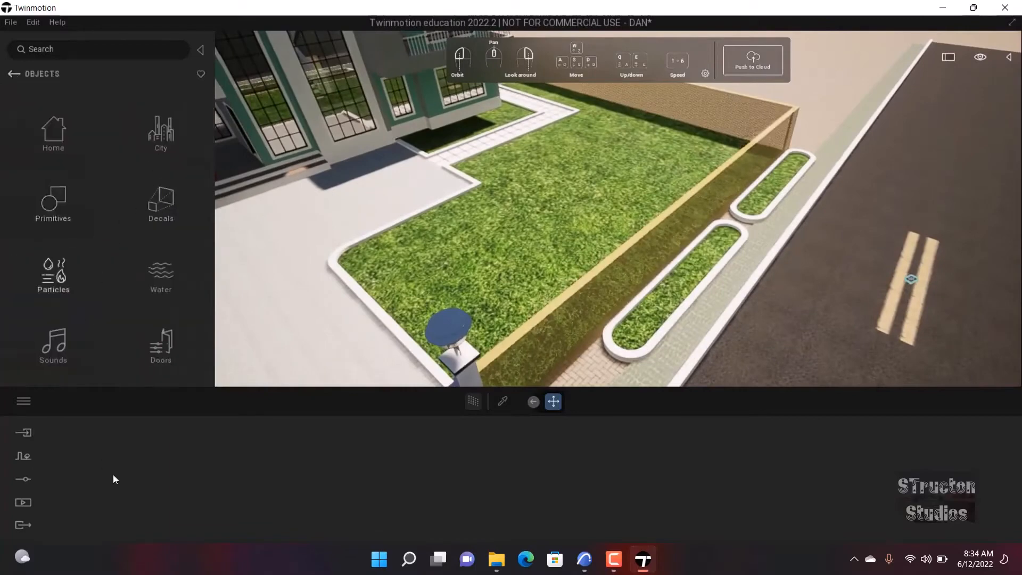
left_click(22, 457)
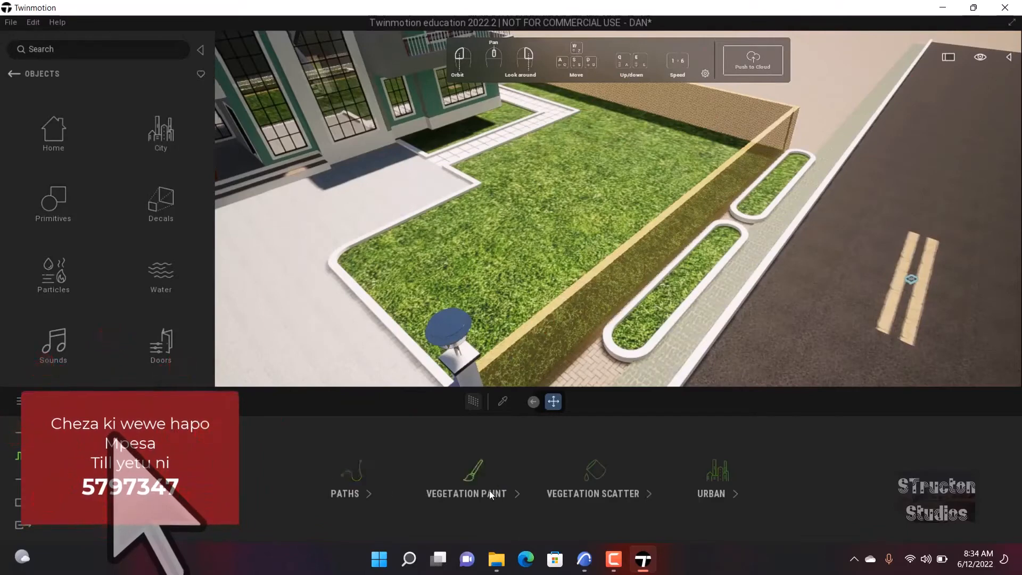
left_click(591, 493)
mouse_move(125, 130)
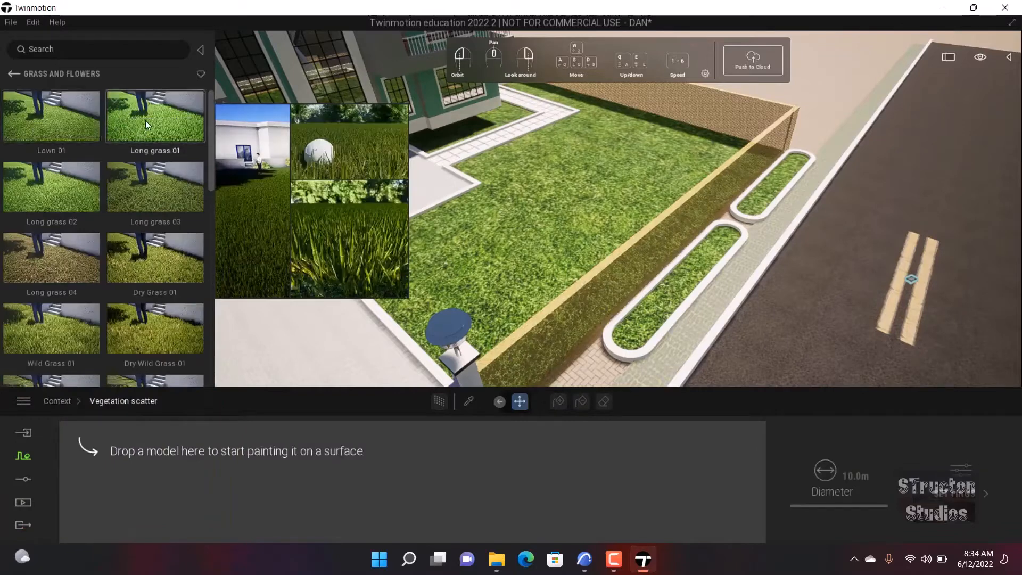
left_click_drag(146, 120, 229, 467)
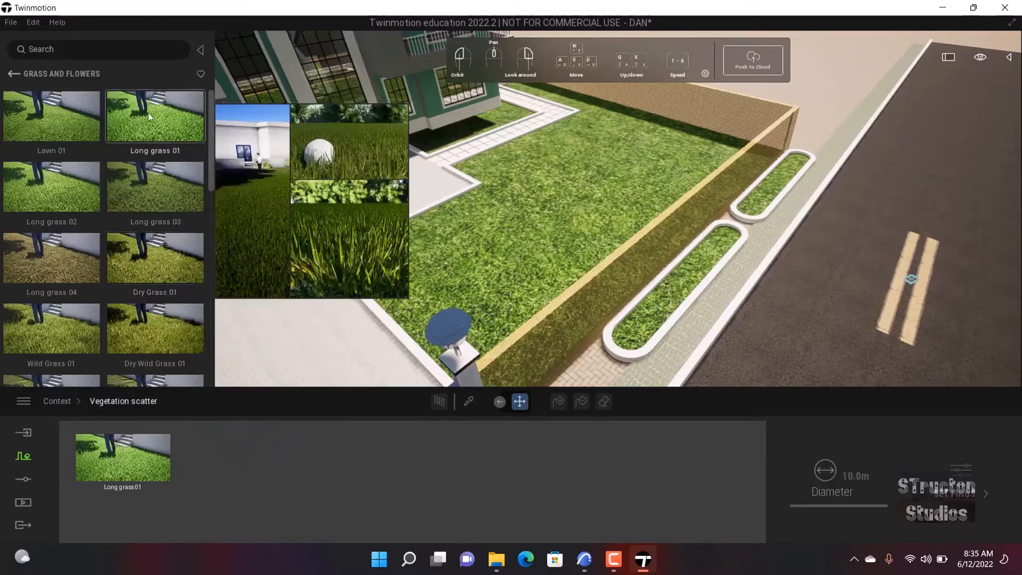
left_click(135, 454)
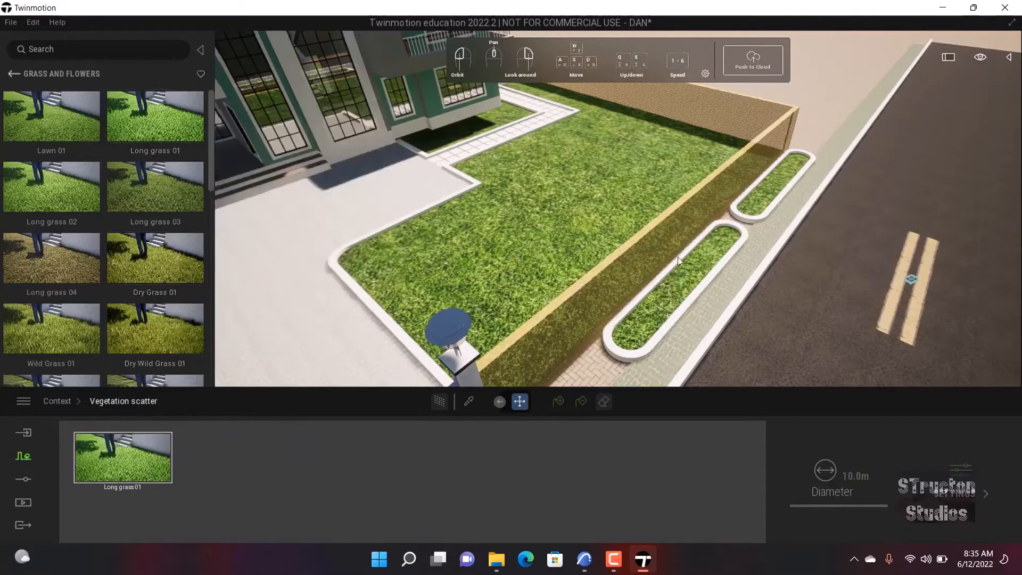
- Scatter Long grass 01 over the lawn and roadside planting beds with the Scatter add tool
scroll(695, 312, "up", 5)
right_click_drag(695, 312, 688, 281)
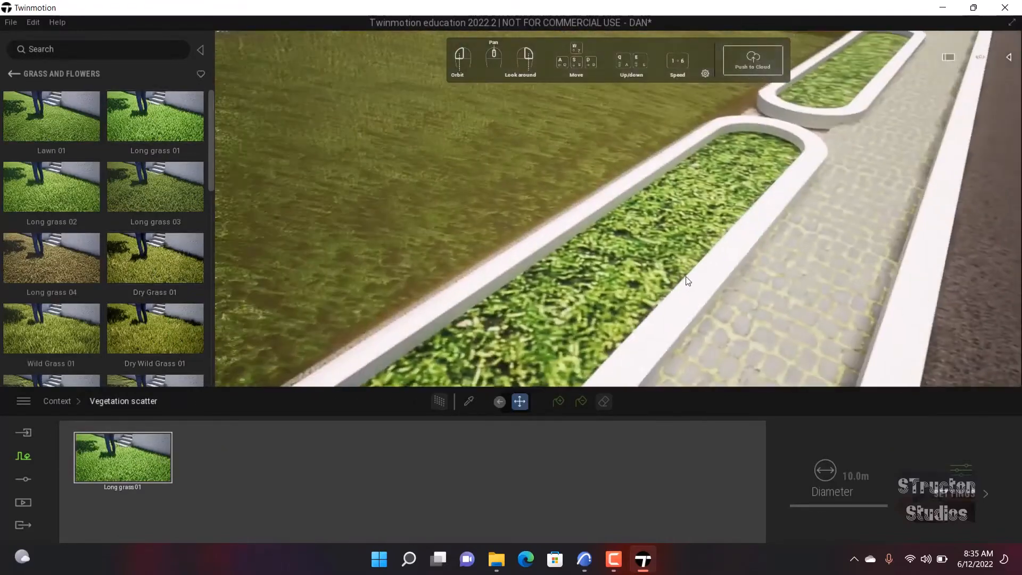
scroll(688, 281, "down", 5)
middle_click_drag(479, 320, 752, 177)
scroll(615, 209, "up", 2)
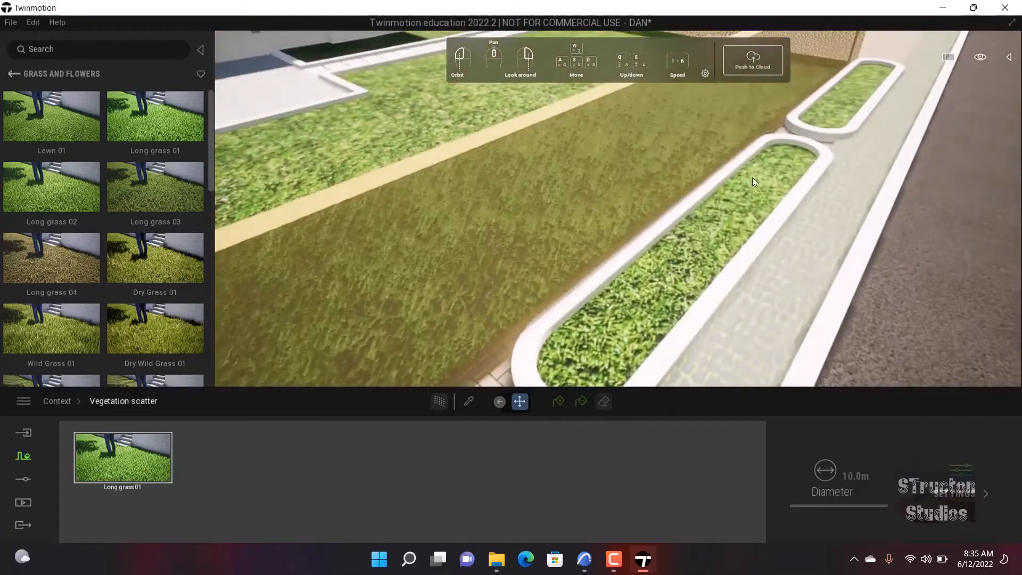
left_click(556, 402)
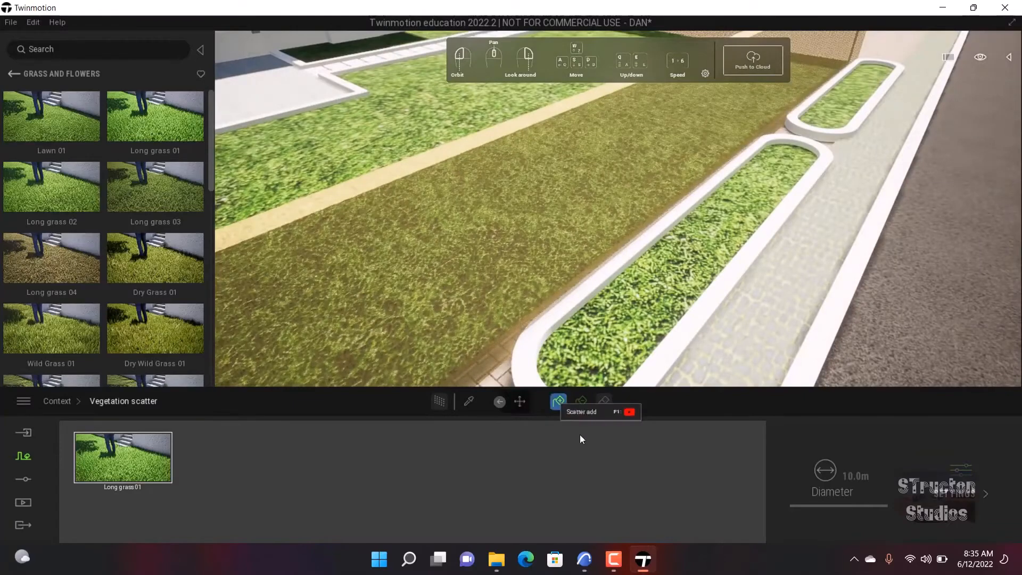
left_click(669, 288)
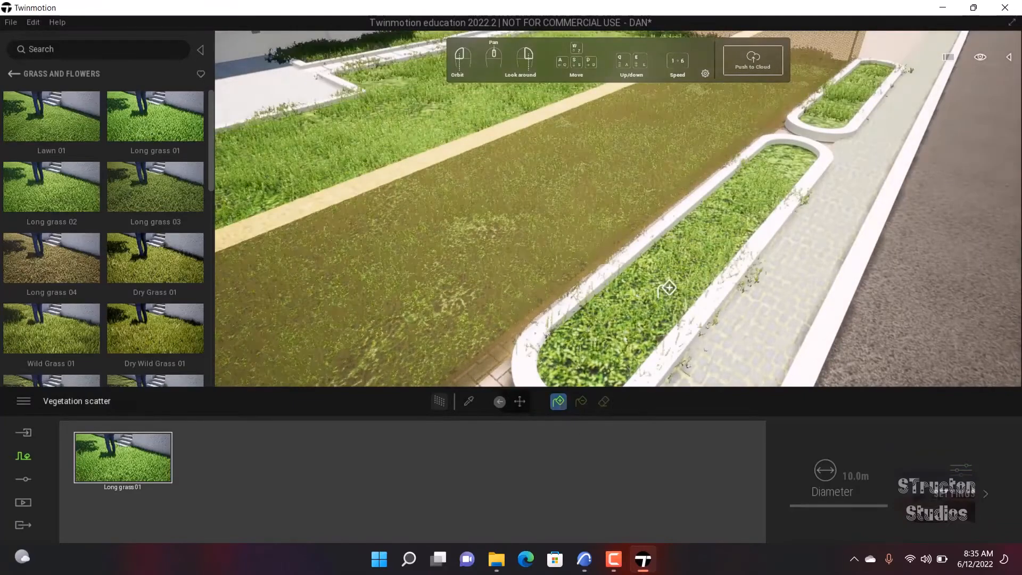
- Examine the scattered grass across the lawn and beds from far and near, leaving the scatter tool for Translate
scroll(665, 289, "down", 10)
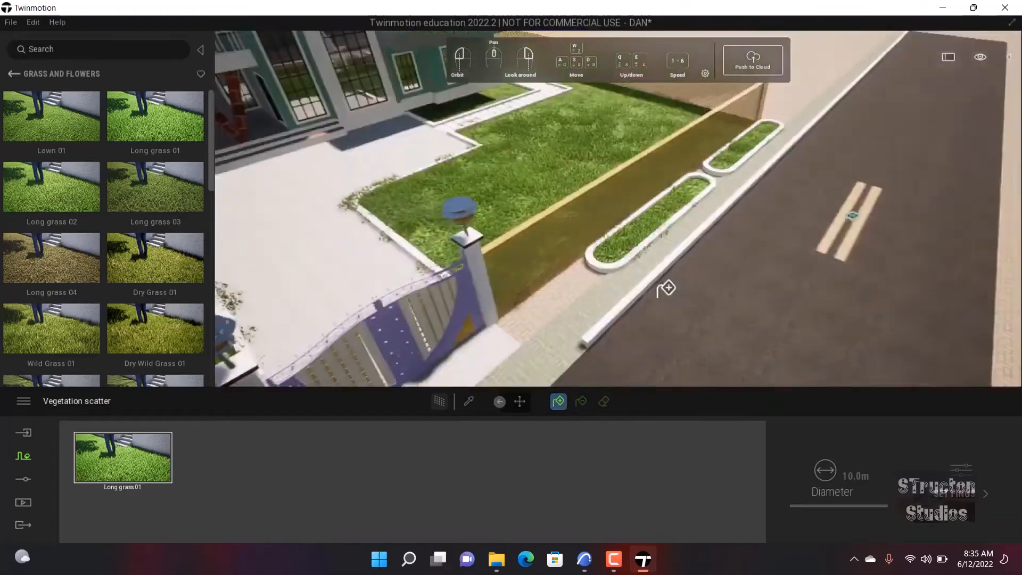
scroll(664, 289, "up", 10)
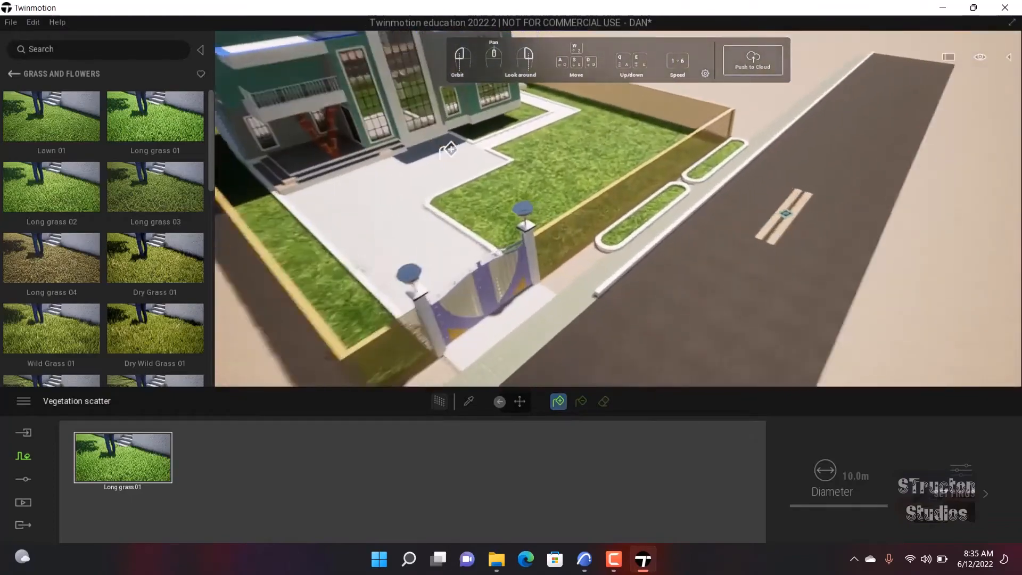
scroll(462, 154, "up", 8)
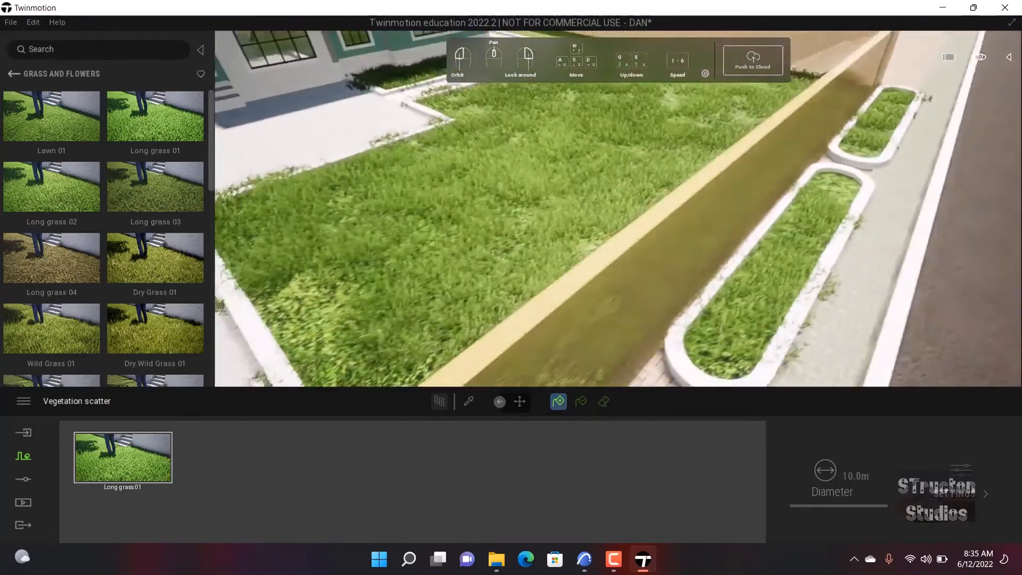
scroll(580, 206, "down", 8)
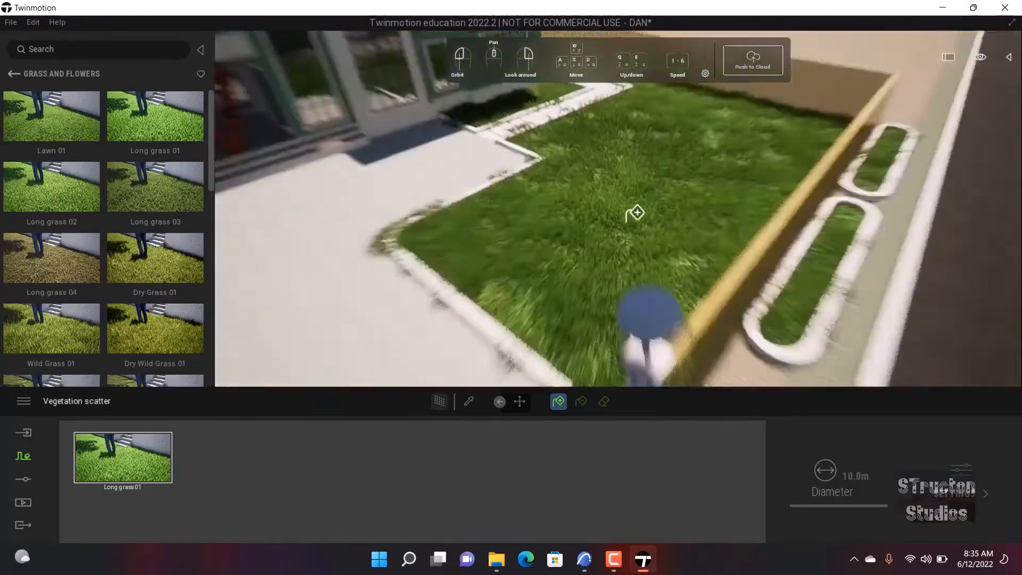
scroll(662, 188, "up", 8)
scroll(636, 191, "down", 8)
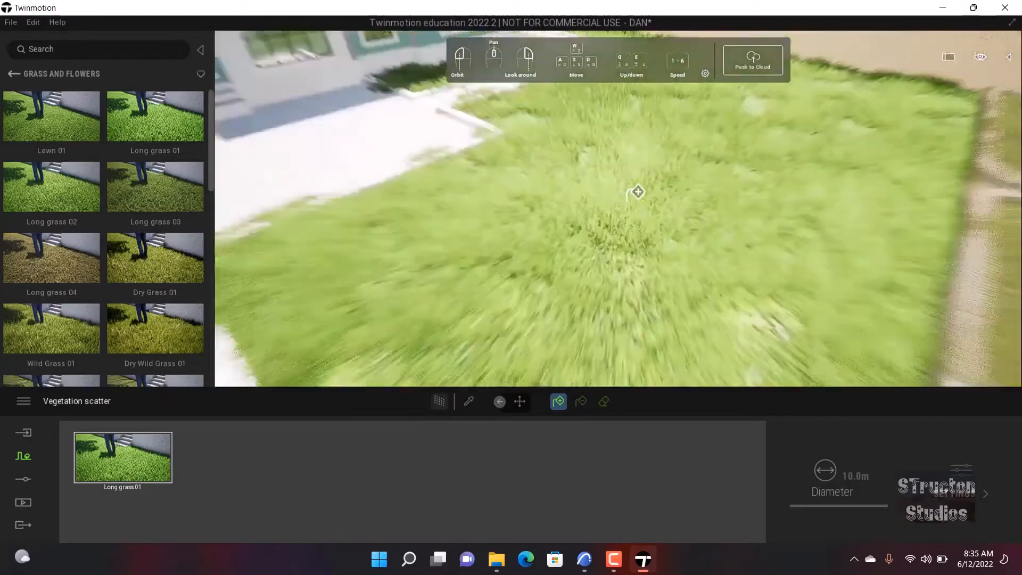
scroll(673, 129, "up", 10)
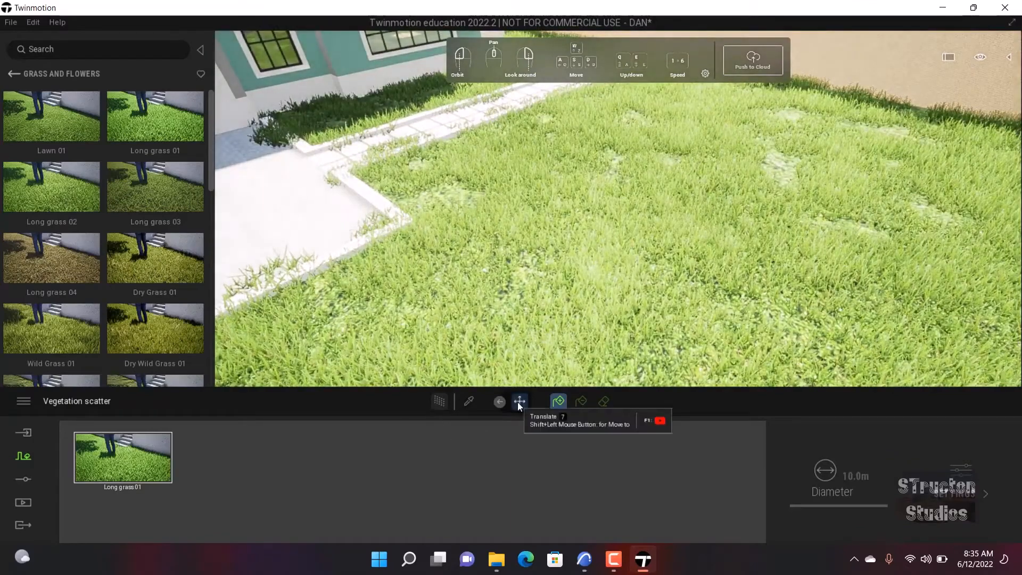
left_click(519, 402)
right_click_drag(737, 195, 654, 222)
right_click_drag(539, 305, 682, 215)
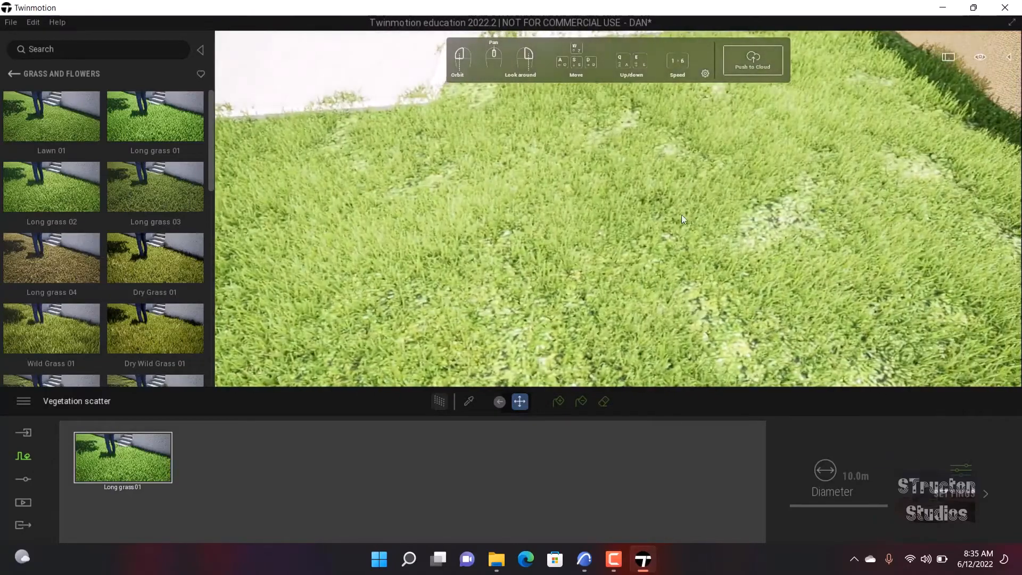
- Examine the scattered grass up close on the lawn and from farther out around the gate and roadside beds
right_click_drag(729, 268, 707, 285)
scroll(592, 197, "up", 5)
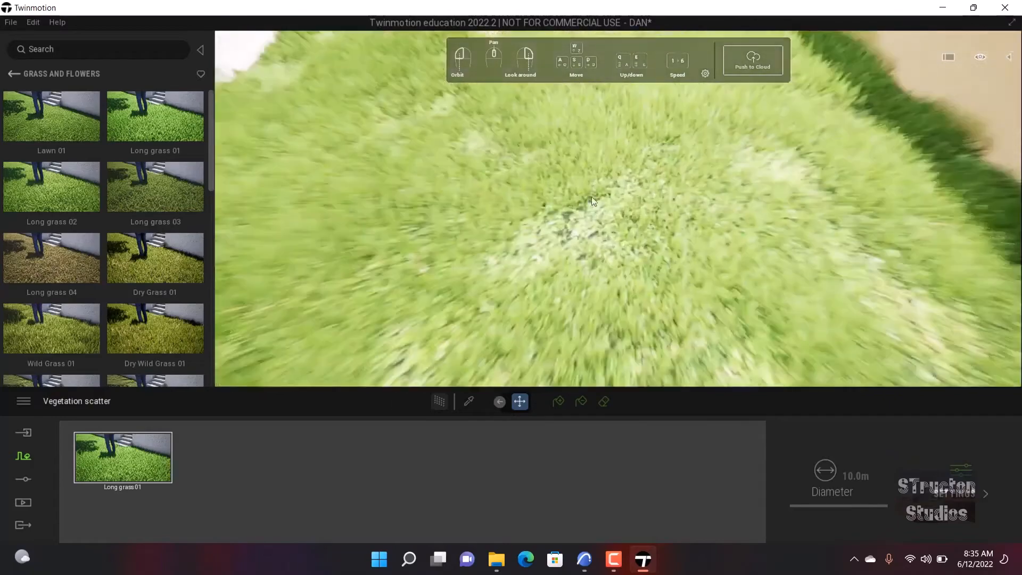
left_click(580, 209)
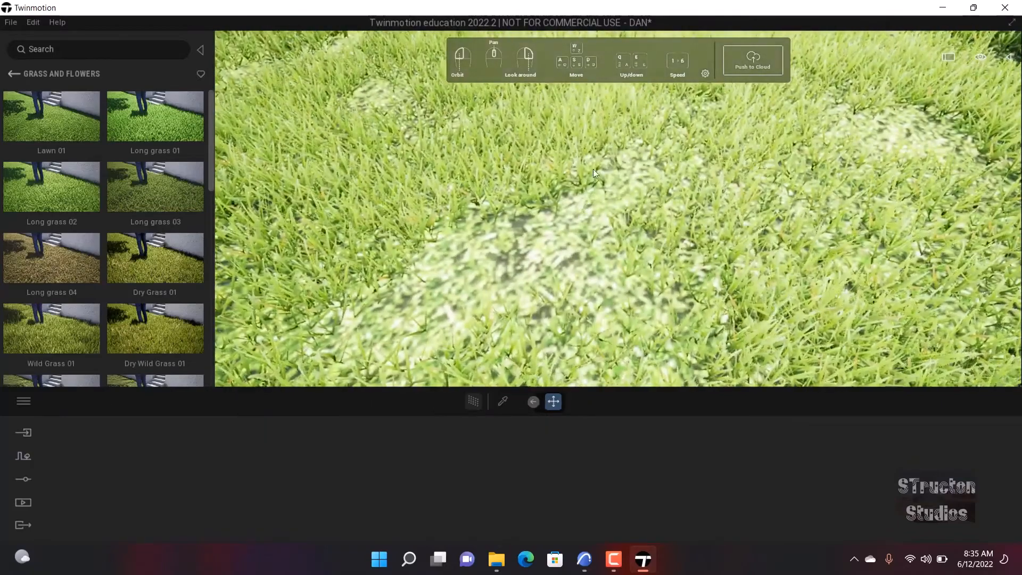
scroll(585, 164, "down", 5)
scroll(586, 166, "down", 8)
right_click_drag(629, 227, 344, 230)
scroll(343, 228, "up", 5)
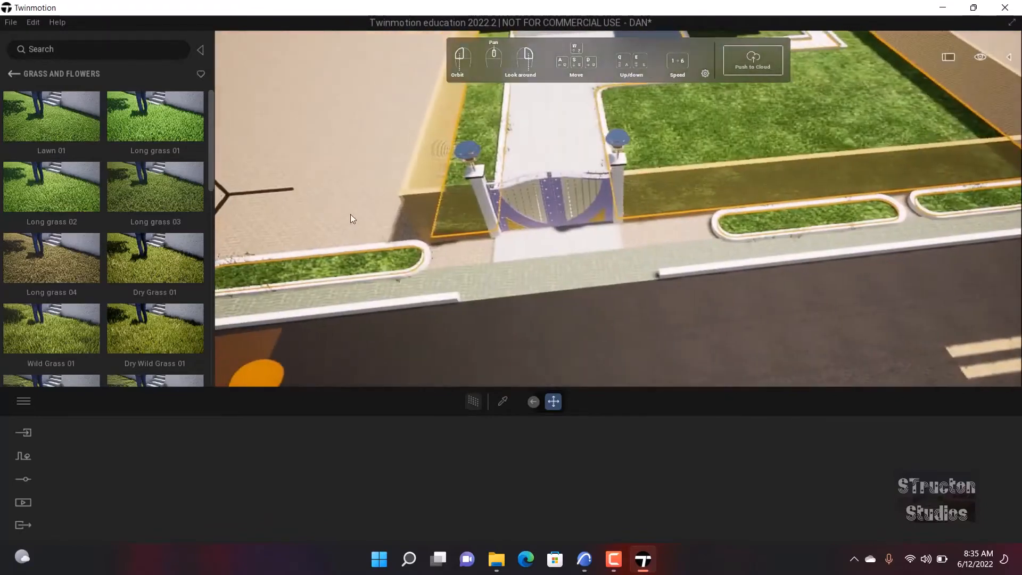
- Remove the scattered Long grass 01 from the lawn and the roadside planting beds
left_click(500, 200)
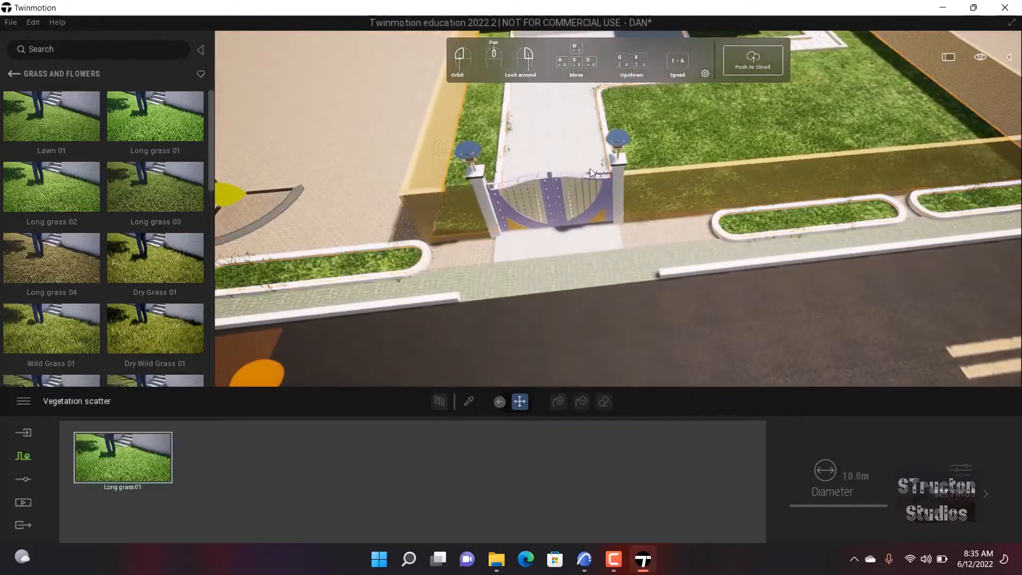
scroll(672, 194, "up", 8)
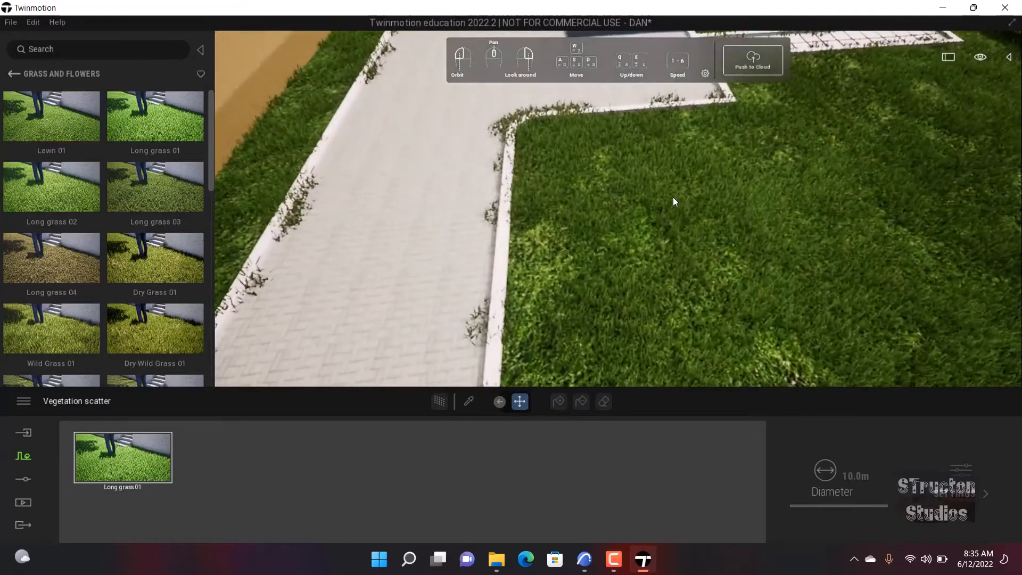
left_click(673, 201)
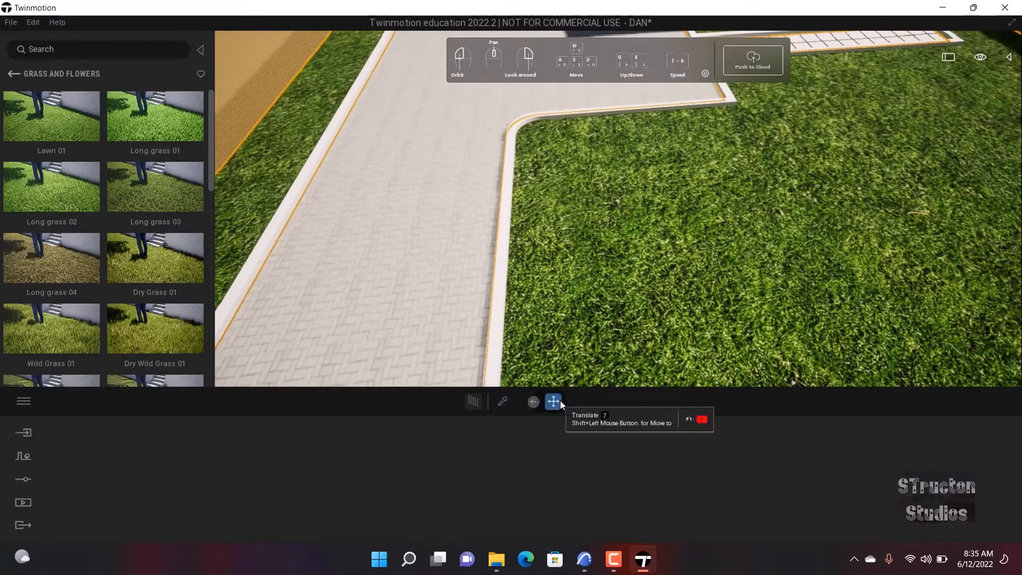
- Sample the lawn's material with the Material picker
scroll(586, 287, "down", 5)
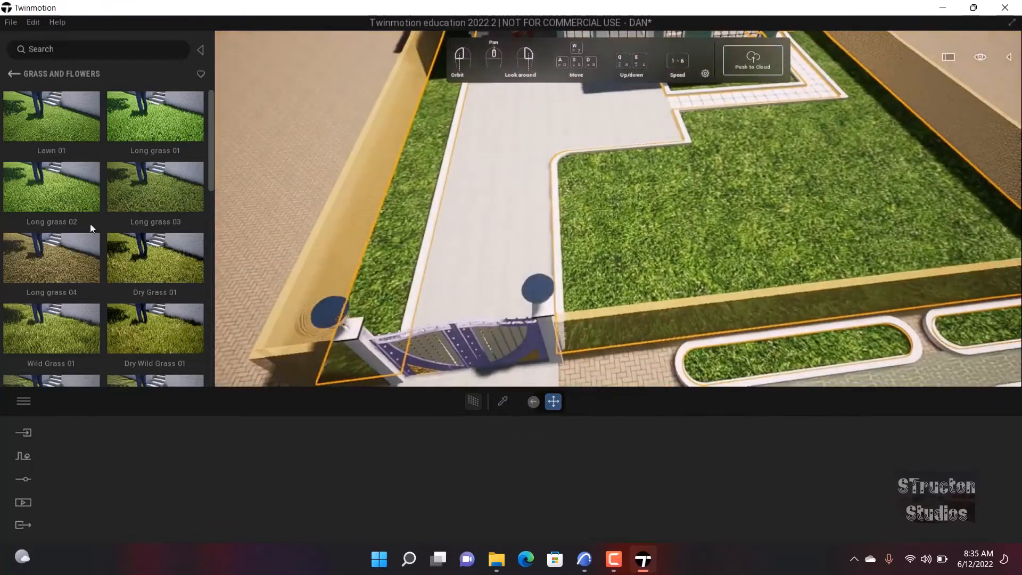
scroll(579, 181, "up", 3)
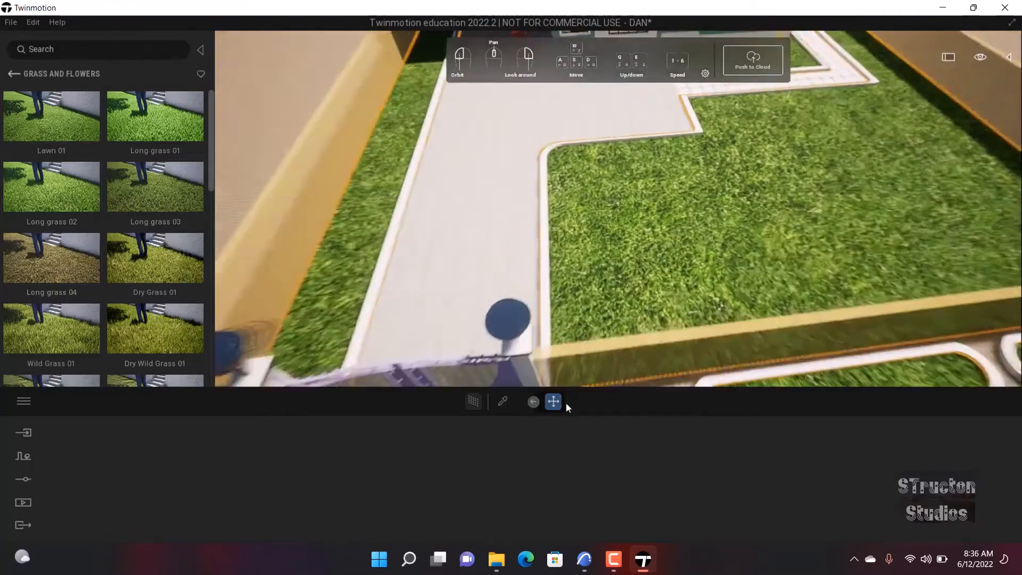
left_click(503, 401)
scroll(534, 319, "up", 3)
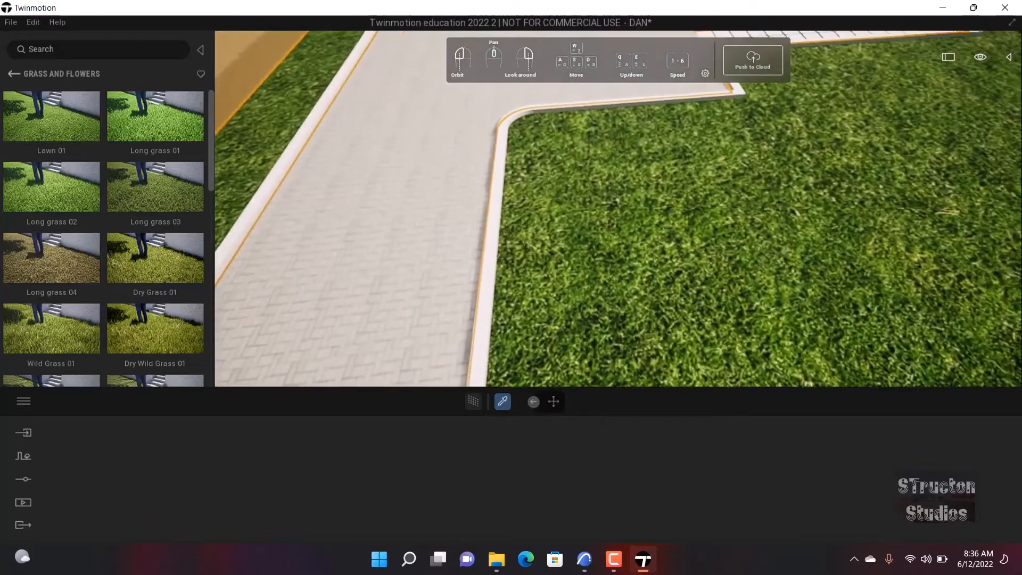
scroll(617, 332, "up", 4)
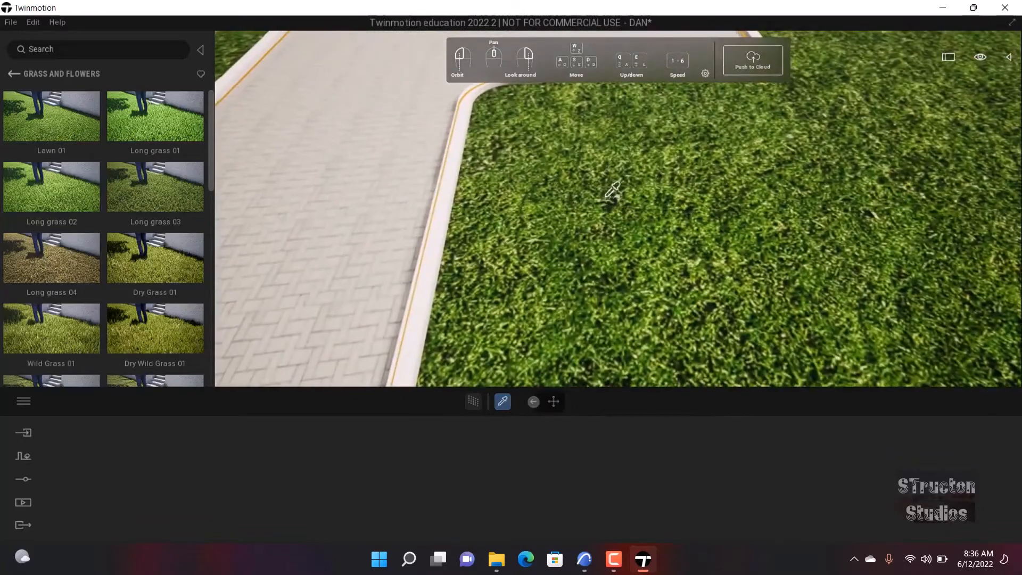
left_click(612, 189)
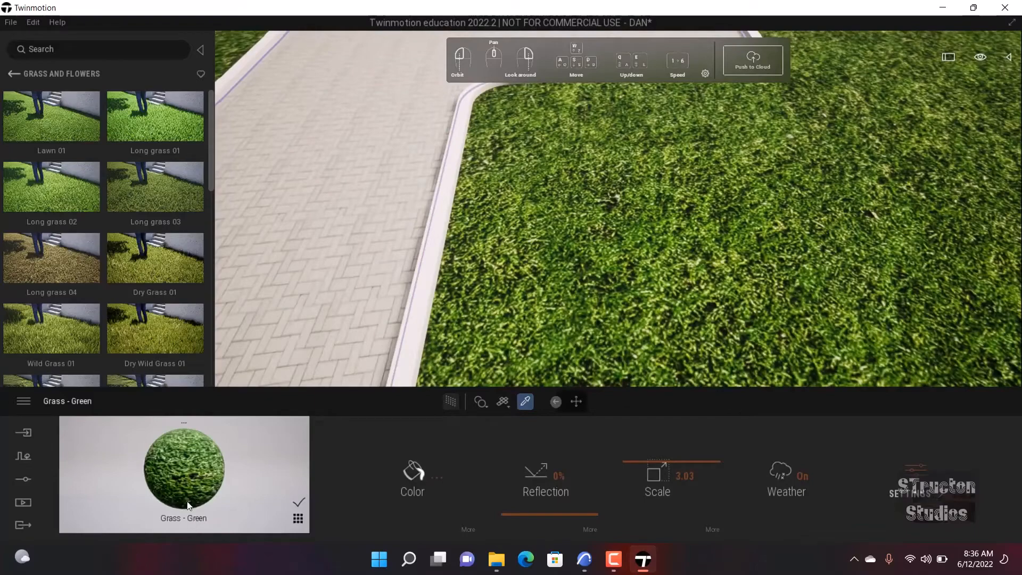
- Compare the grass material on the lawn with the one in the roadside planting beds from near and far
scroll(293, 356, "down", 4)
scroll(642, 235, "down", 5)
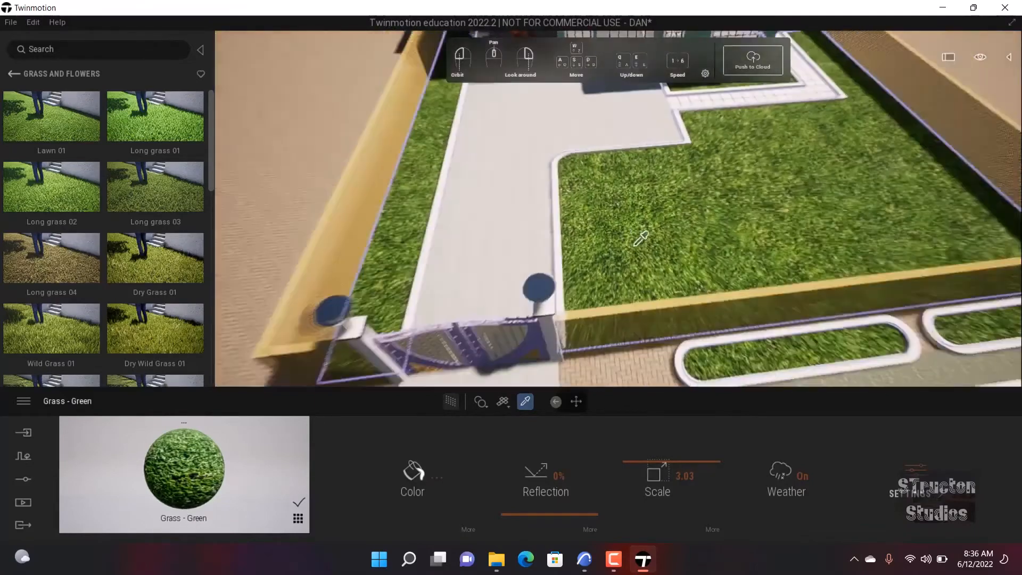
right_click_drag(643, 235, 686, 205)
scroll(600, 306, "up", 6)
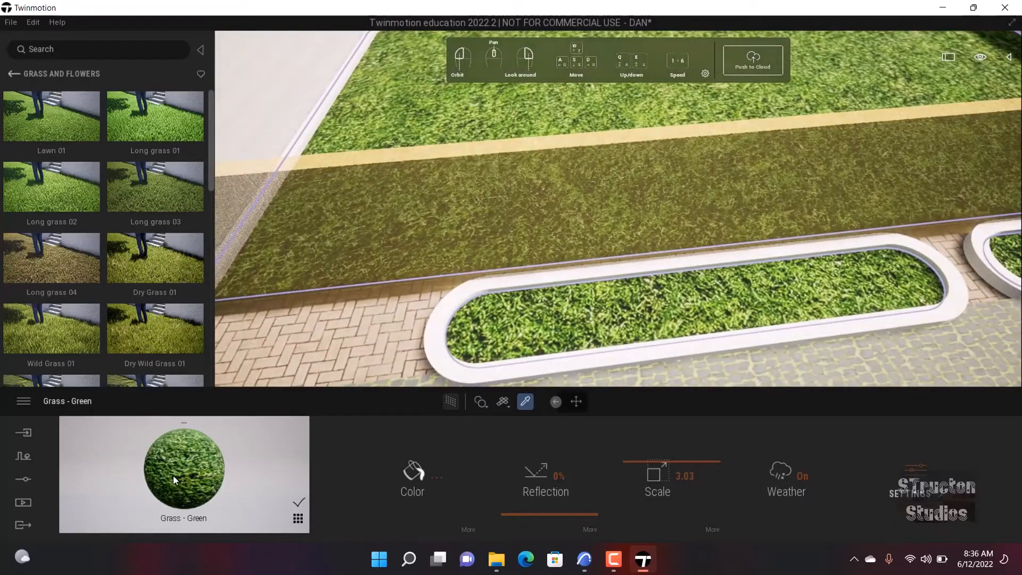
scroll(485, 326, "down", 6)
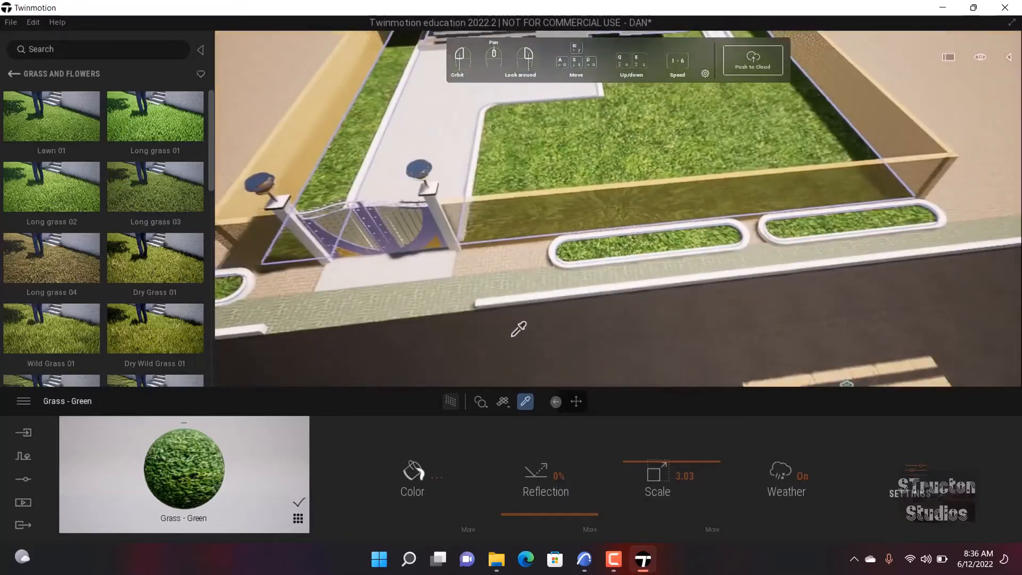
scroll(659, 276, "up", 6)
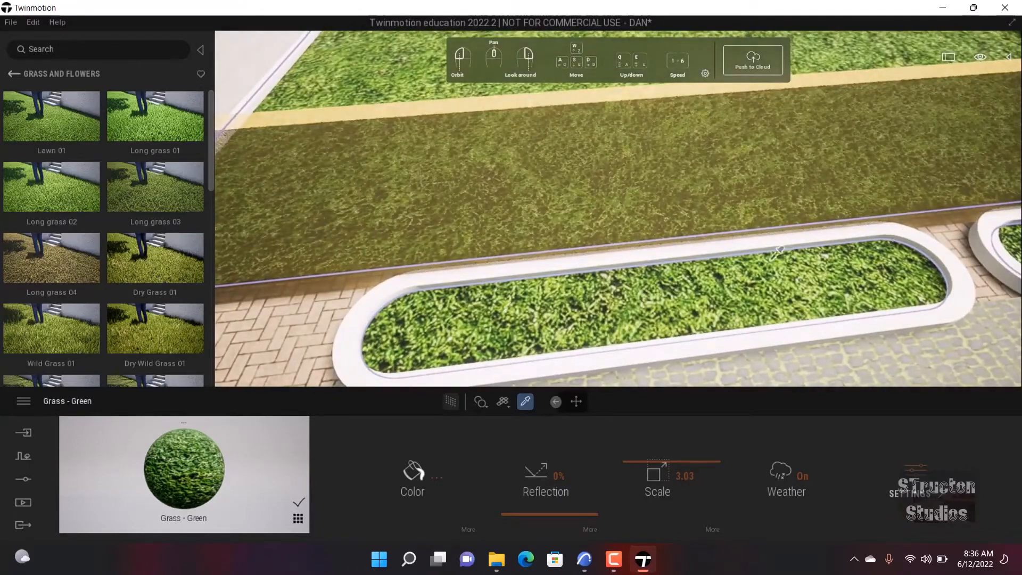
scroll(660, 321, "down", 5)
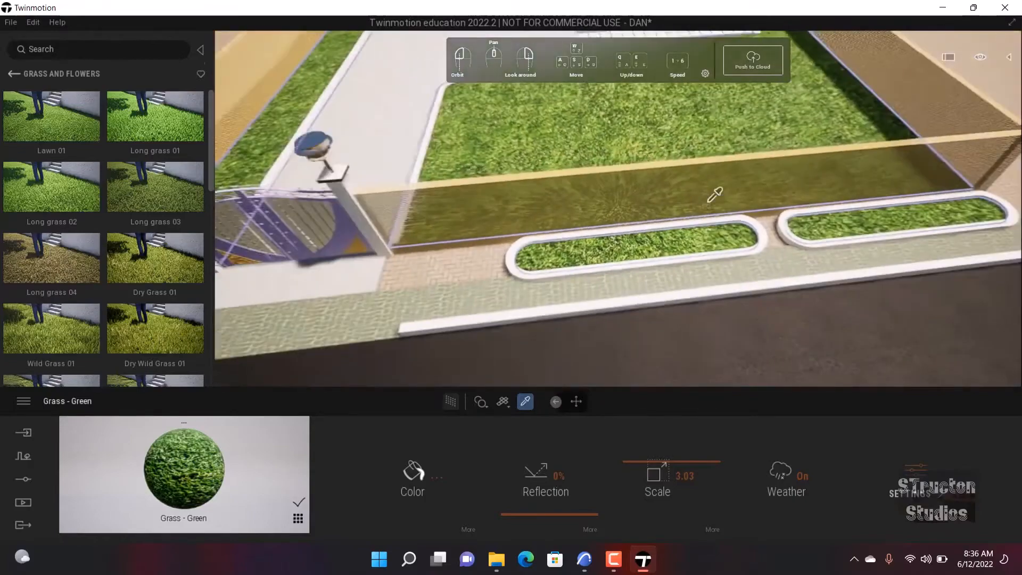
scroll(698, 200, "up", 5)
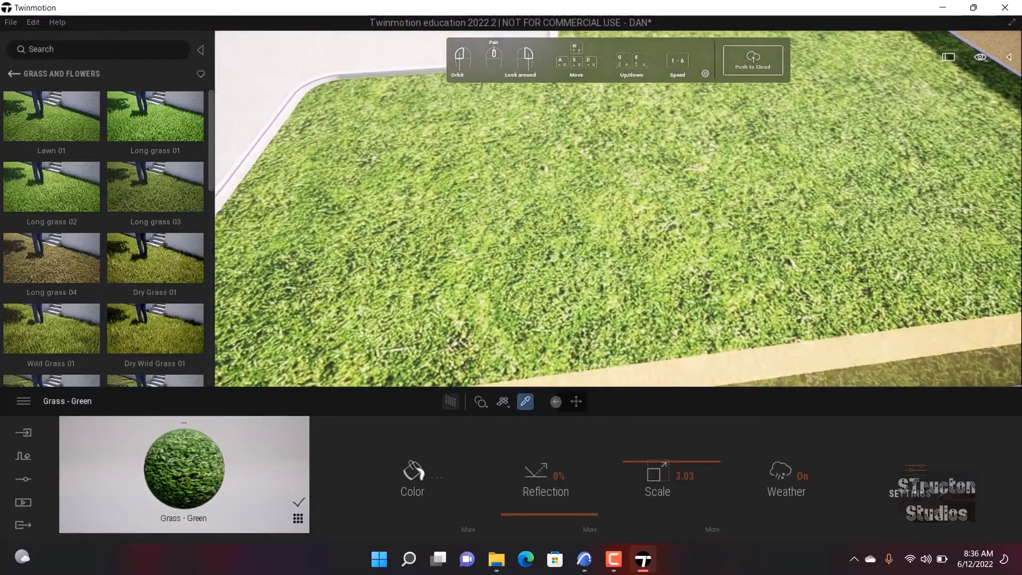
scroll(668, 223, "down", 4)
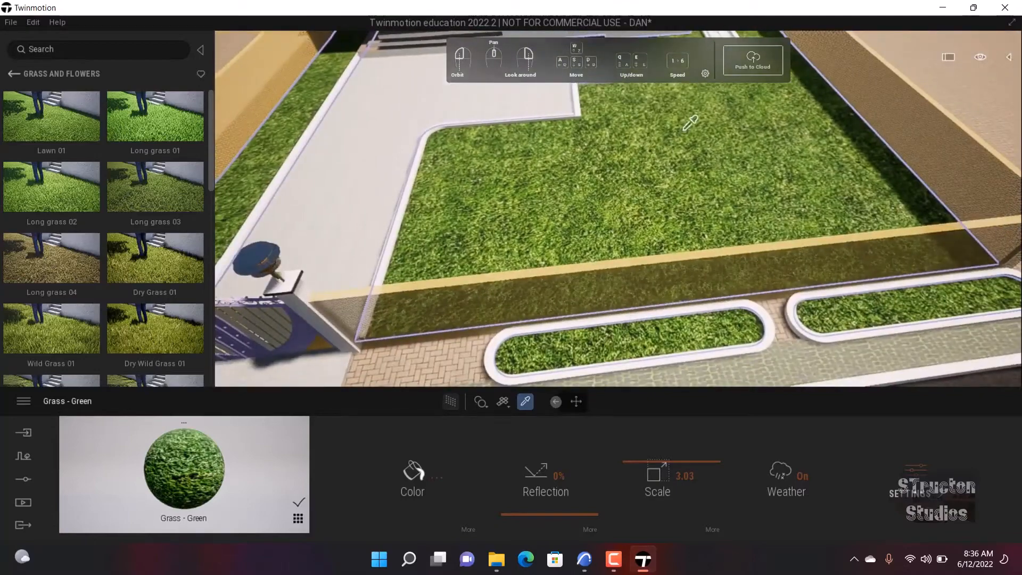
scroll(621, 301, "up", 6)
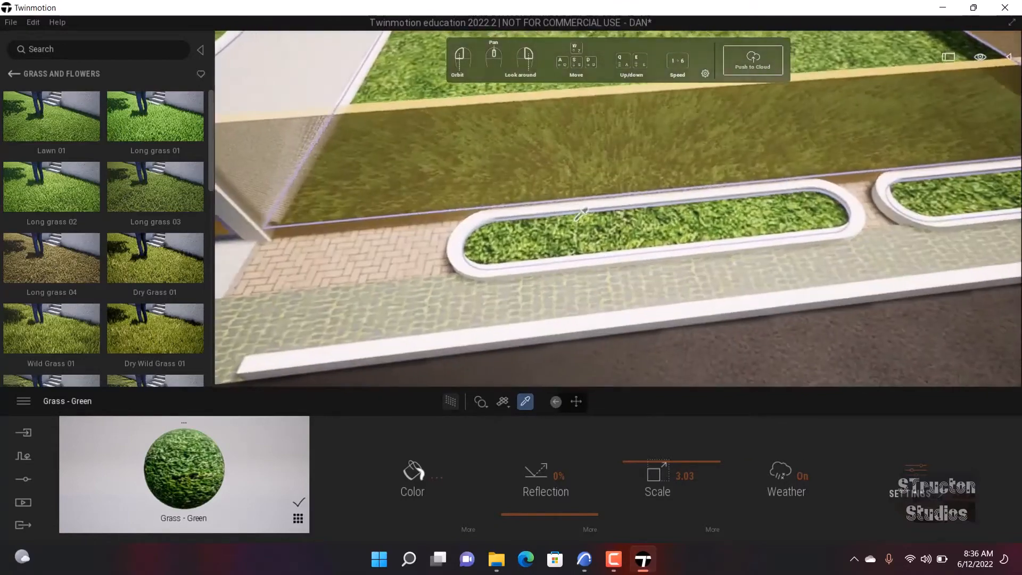
scroll(580, 214, "down", 5)
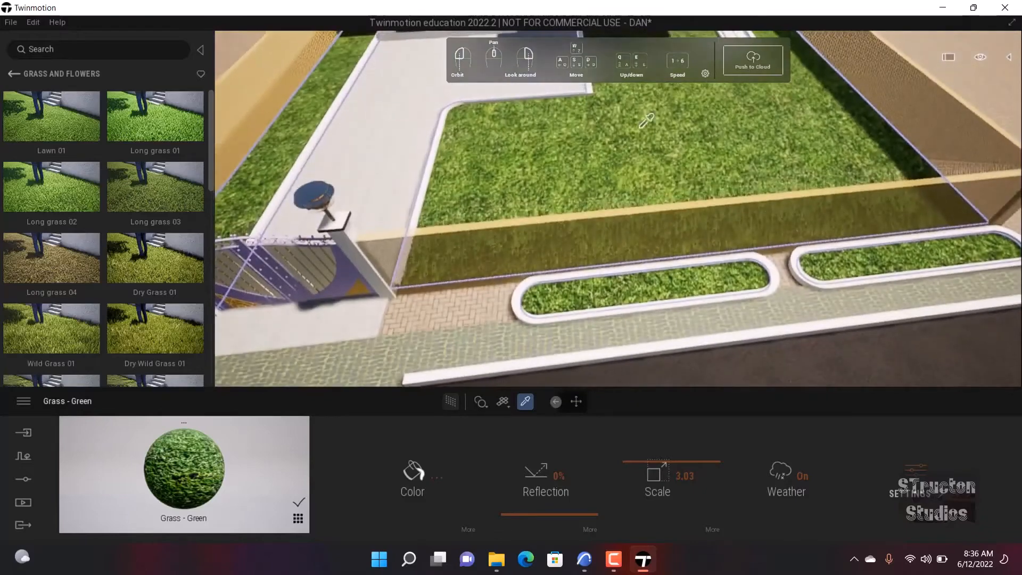
scroll(601, 266, "up", 5)
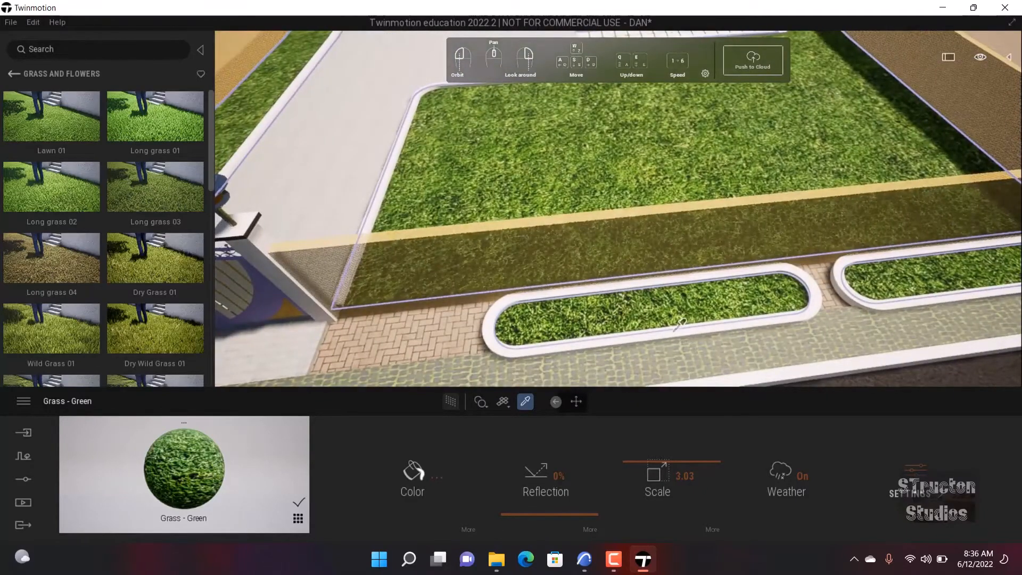
- Switch to ARCHICAD and duplicate the Grass - Green surface as a new surface named Grass - Green DA 01
left_click(585, 560)
scroll(460, 264, "down", 5)
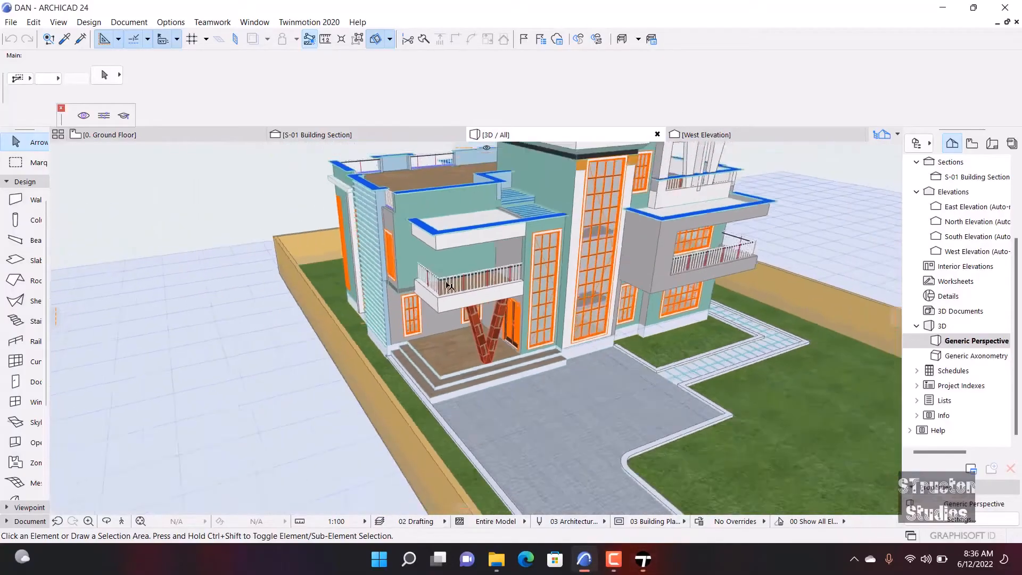
scroll(661, 355, "up", 6)
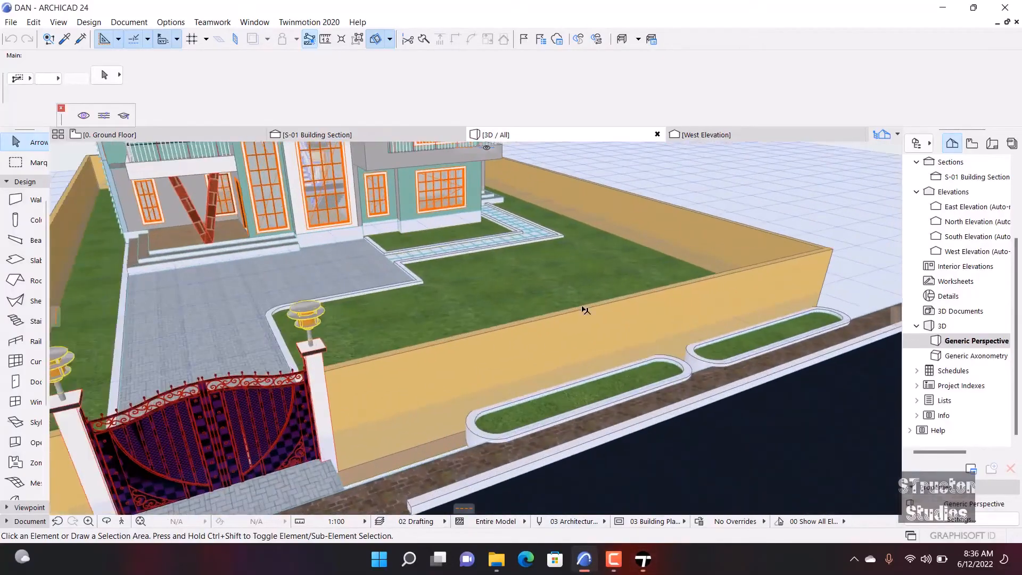
left_click(171, 22)
mouse_move(202, 37)
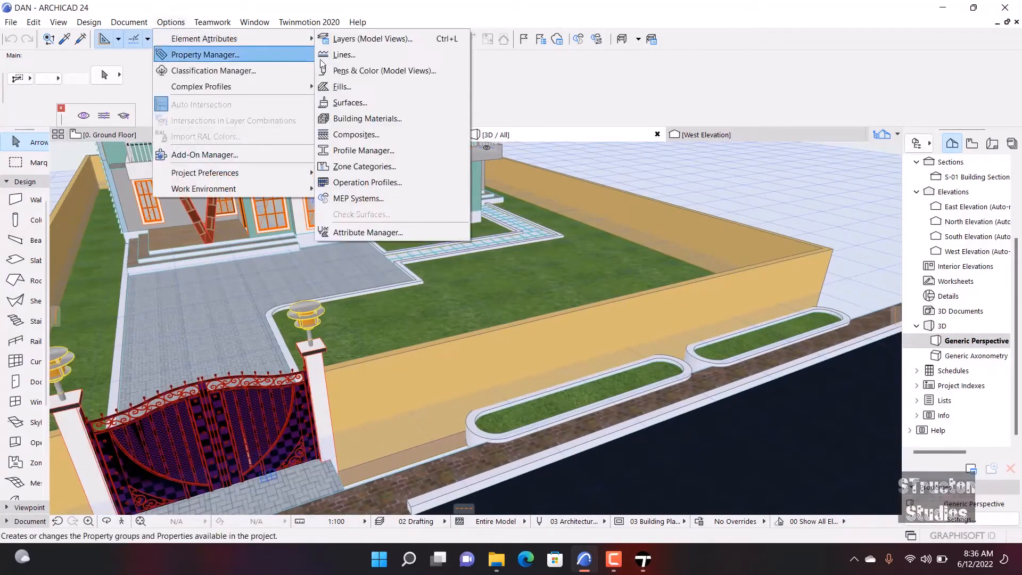
left_click(350, 103)
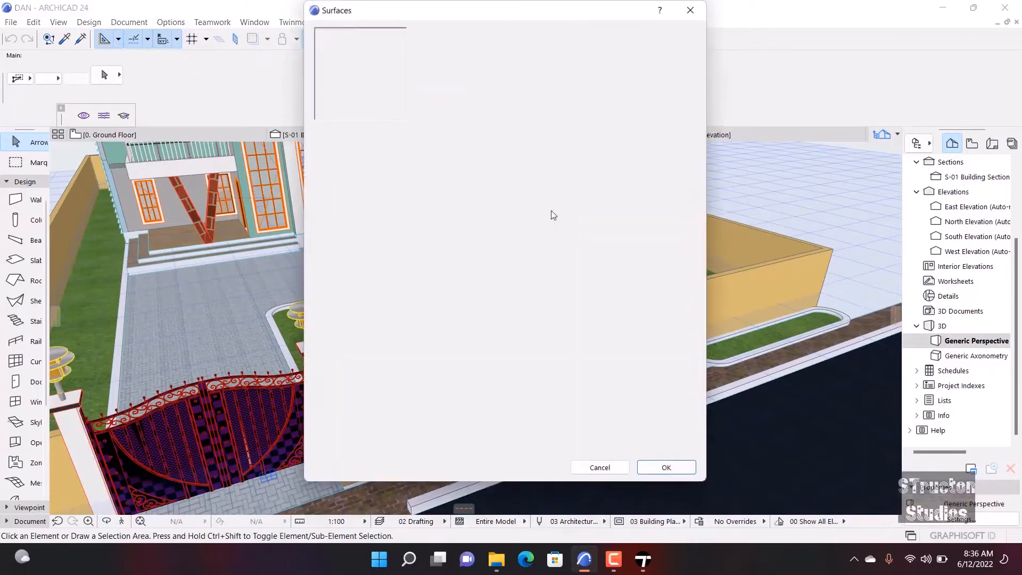
left_click(464, 44)
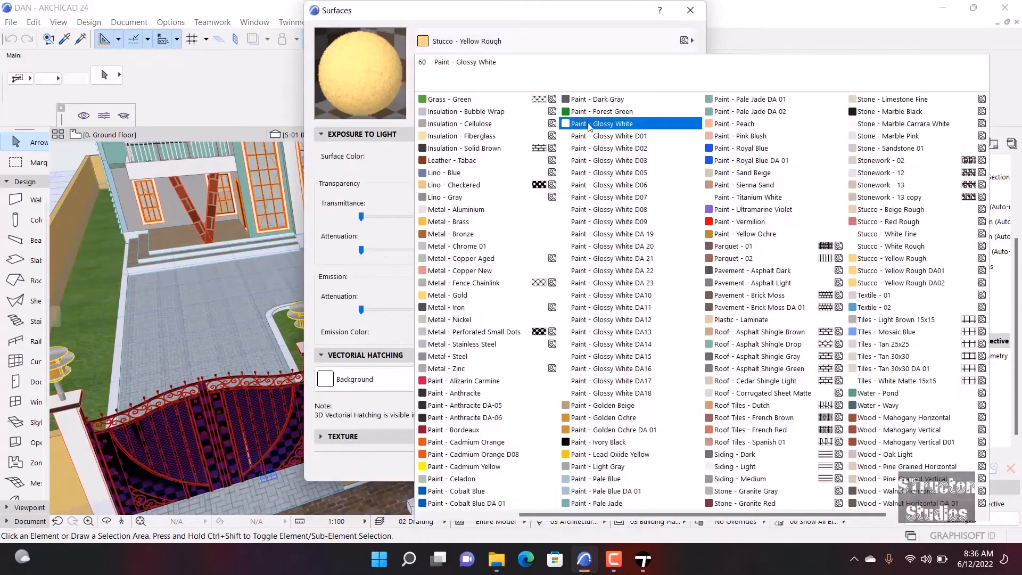
left_click(478, 100)
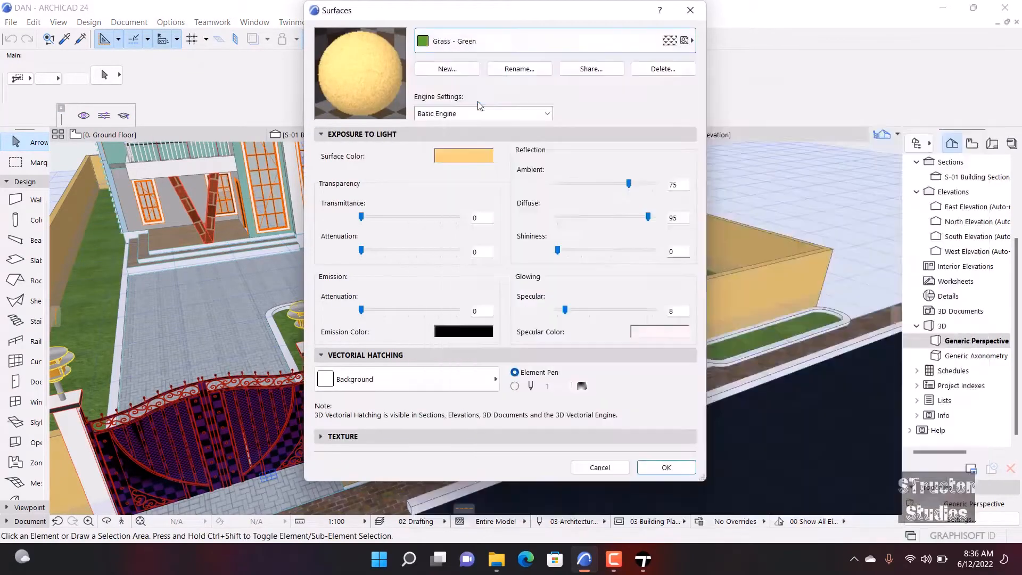
left_click(462, 68)
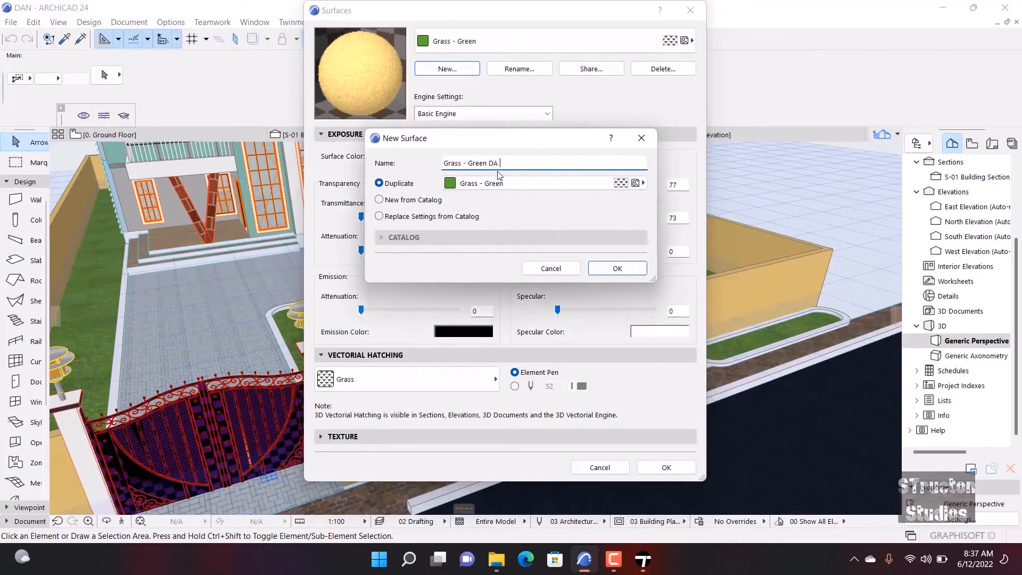
left_click(618, 271)
left_click(660, 467)
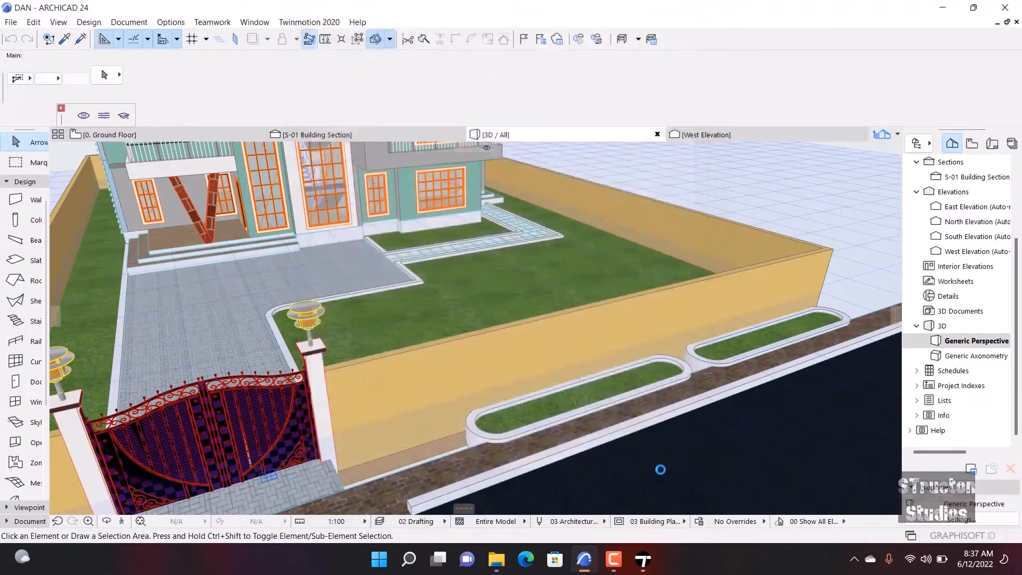
- Override the top surface of the three roadside planting bed slabs with Grass - Green DA 01
left_click(649, 382)
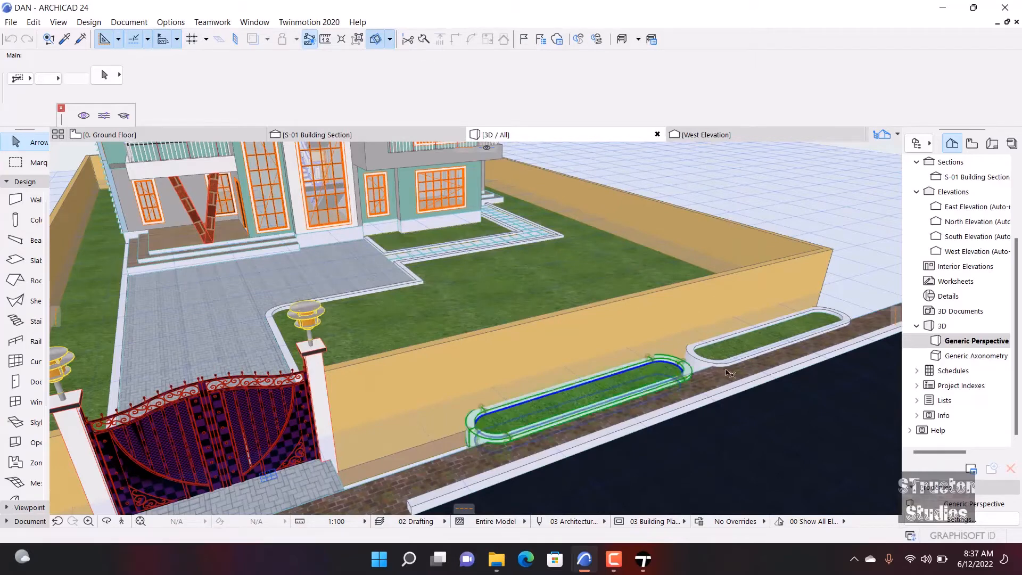
left_click(750, 346, "shift")
scroll(753, 338, "down", 5)
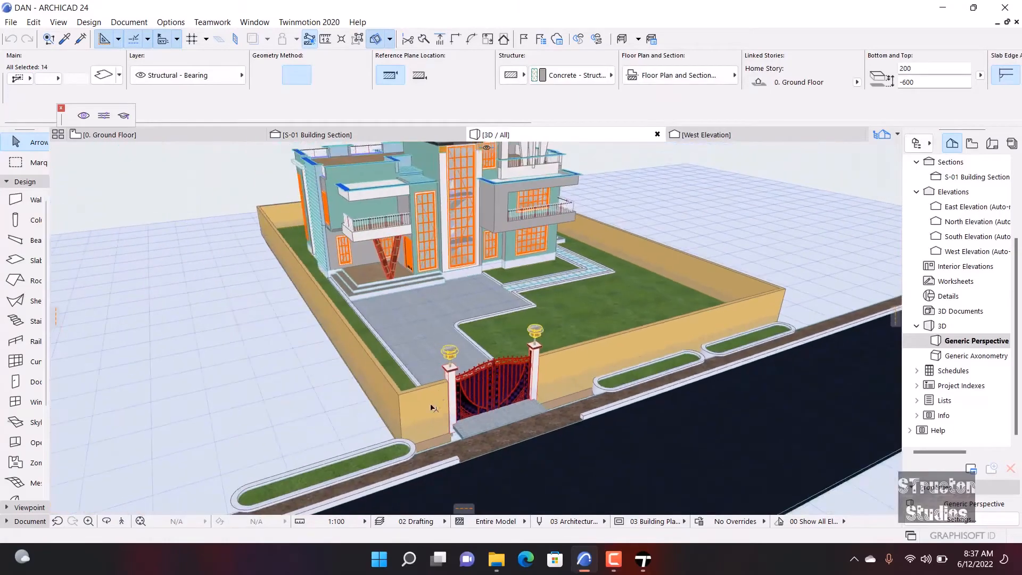
left_click(386, 455, "shift")
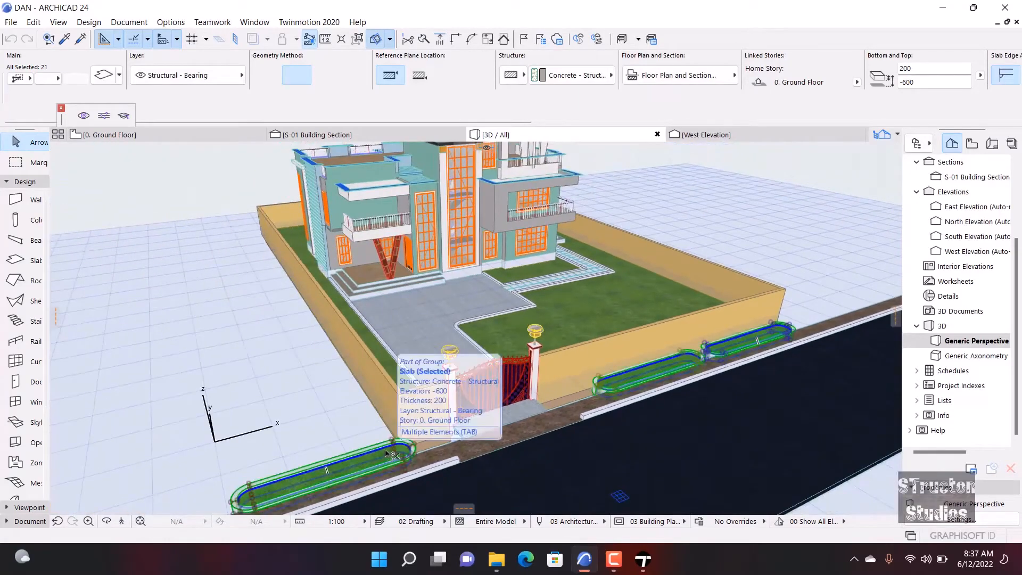
key("ctrl+t")
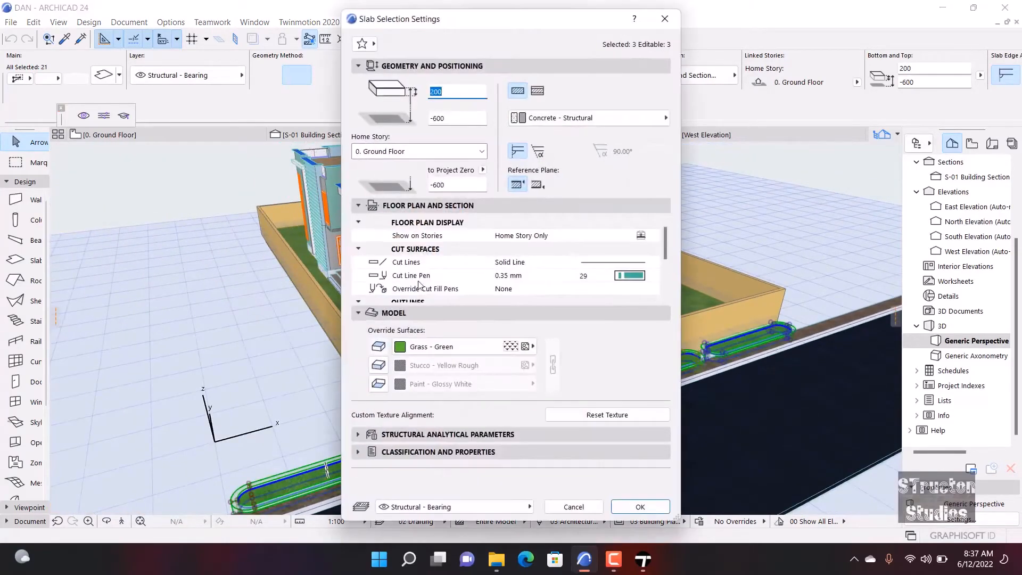
left_click(431, 347)
left_click(687, 133)
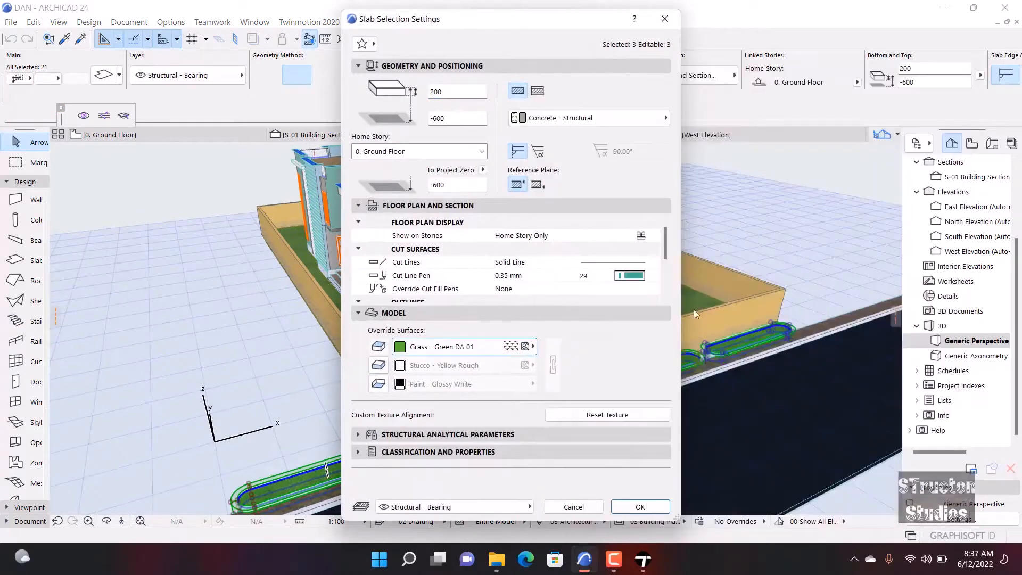
left_click(636, 507)
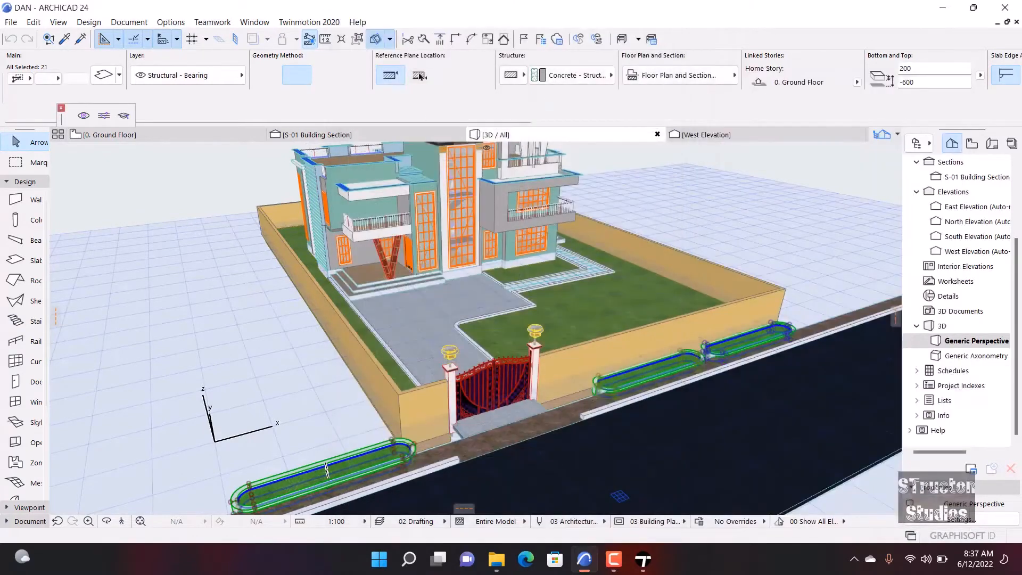
- Synchronize the ARCHICAD geometry with Twinmotion through Direct Link and switch to Twinmotion at the roadside planting beds
left_click(322, 22)
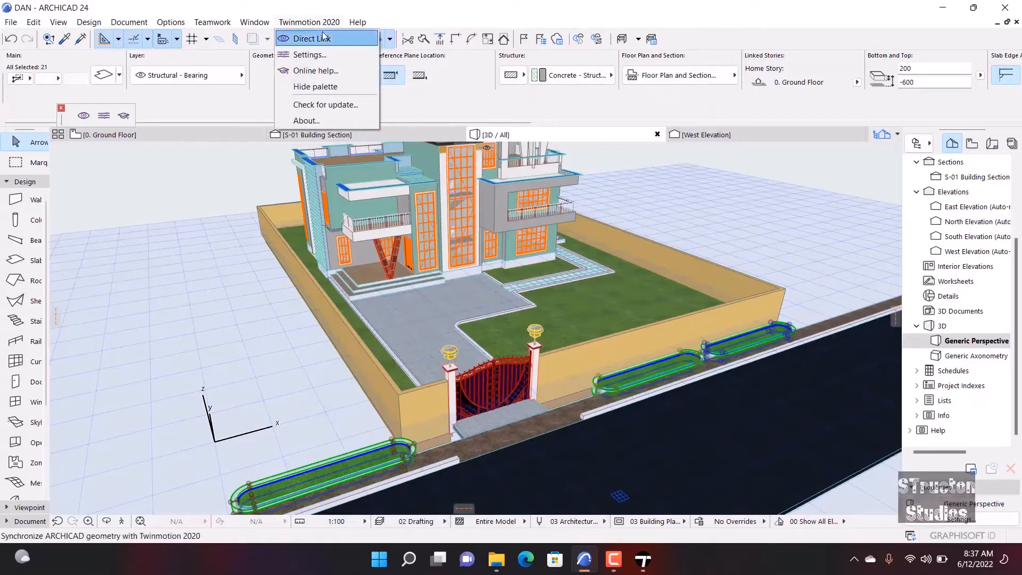
left_click(326, 36)
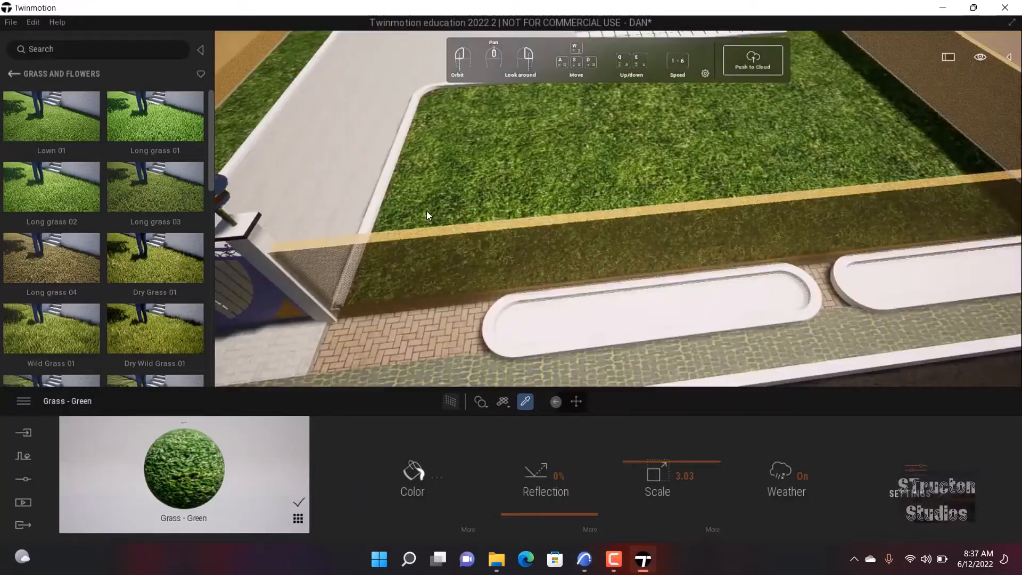
scroll(822, 207, "up", 4)
middle_click_drag(858, 287, 837, 301)
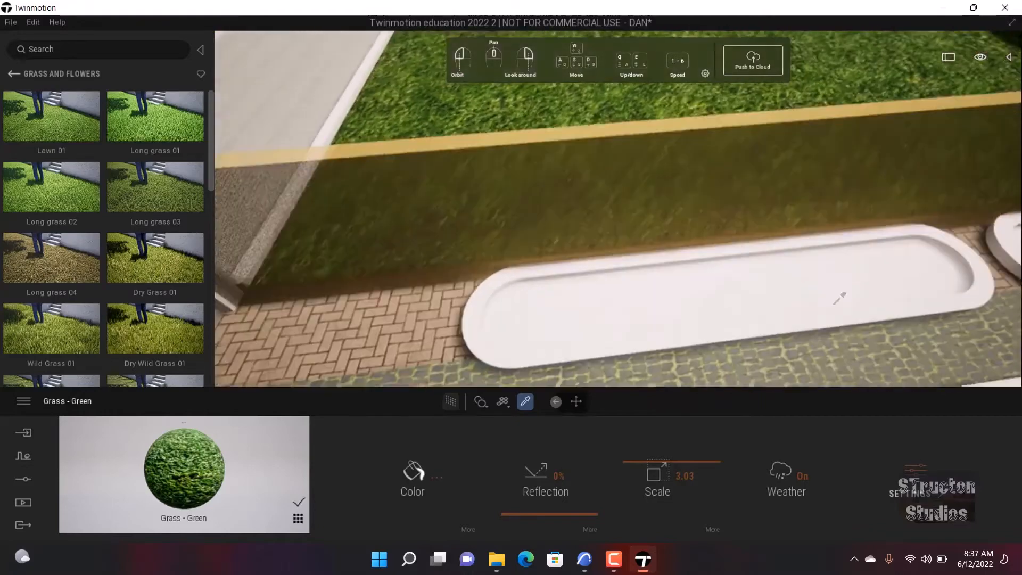
- Load the Long grass 01 model into Vegetation scatter
left_click(23, 456)
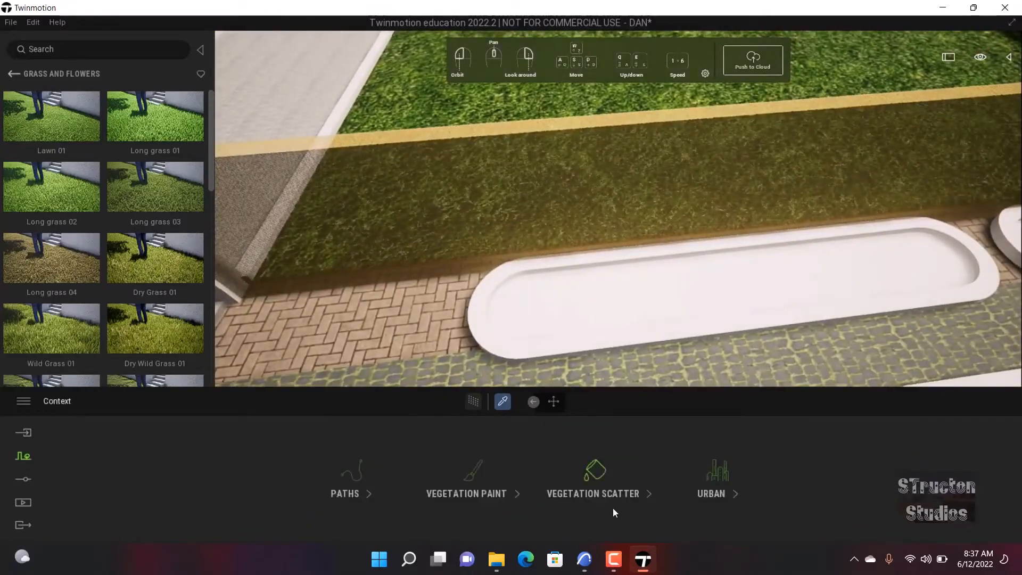
left_click(591, 474)
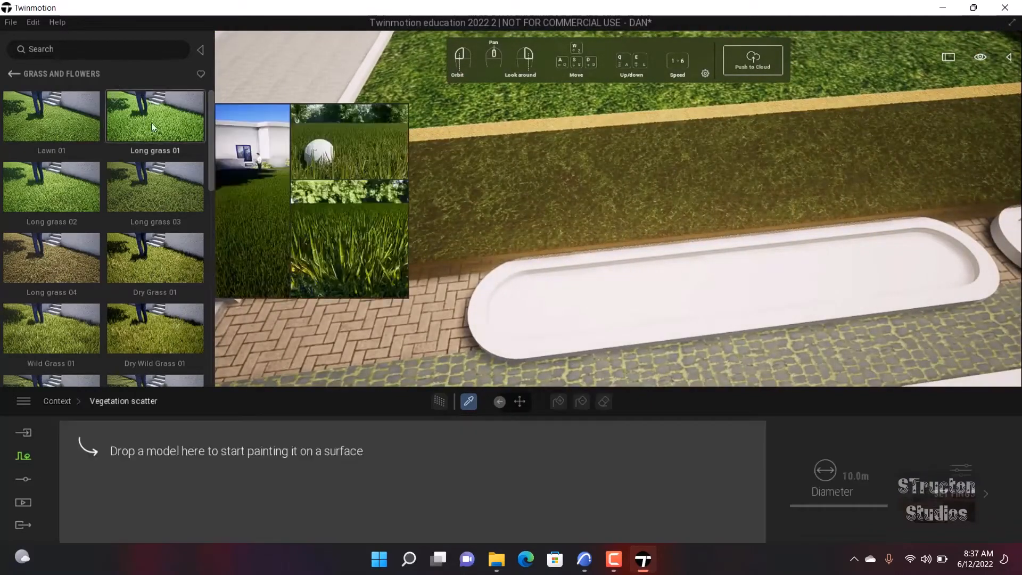
left_click_drag(152, 123, 119, 477)
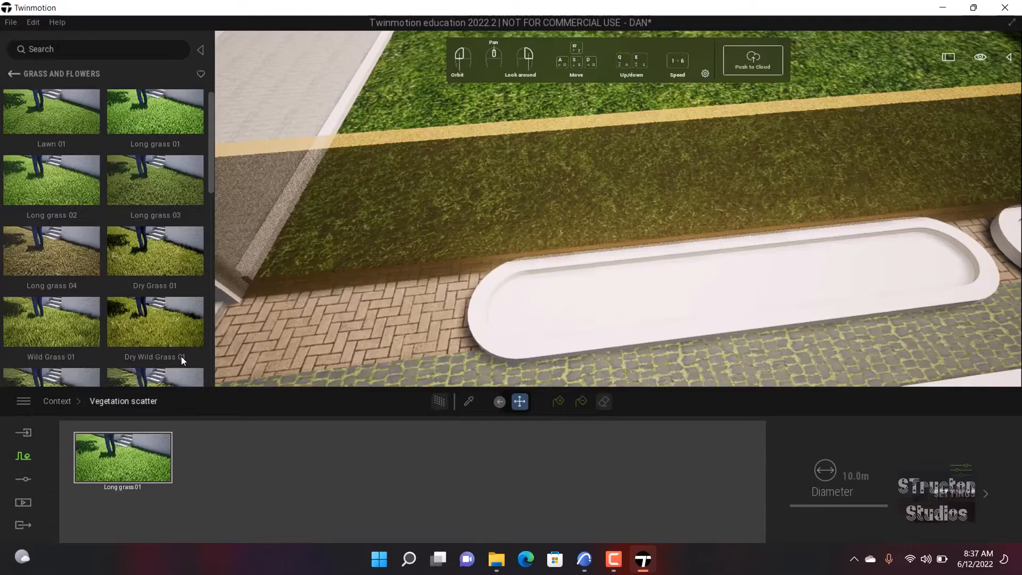
mouse_move(176, 292)
scroll(112, 280, "down", 1)
scroll(130, 202, "up", 1)
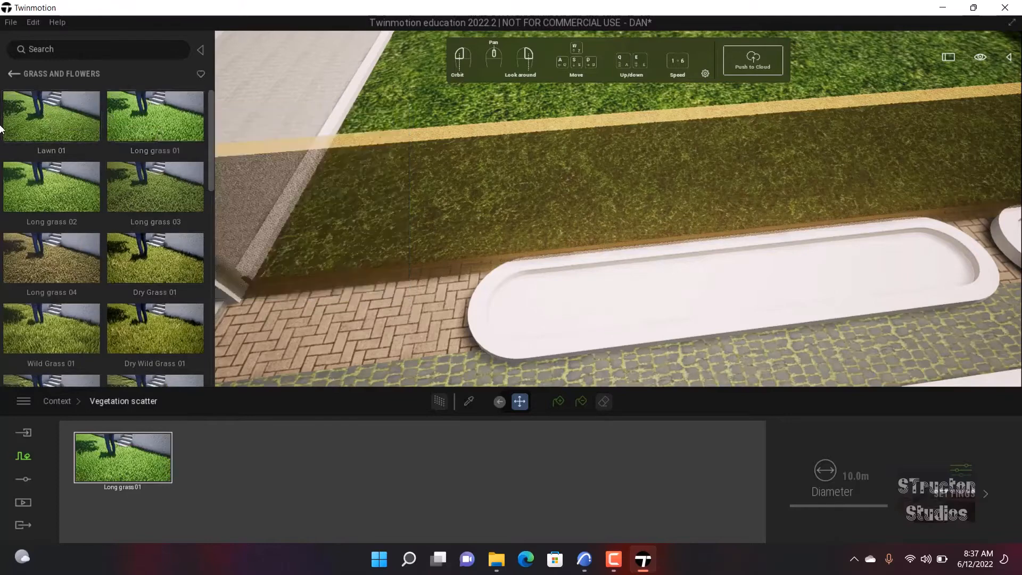
mouse_move(8, 126)
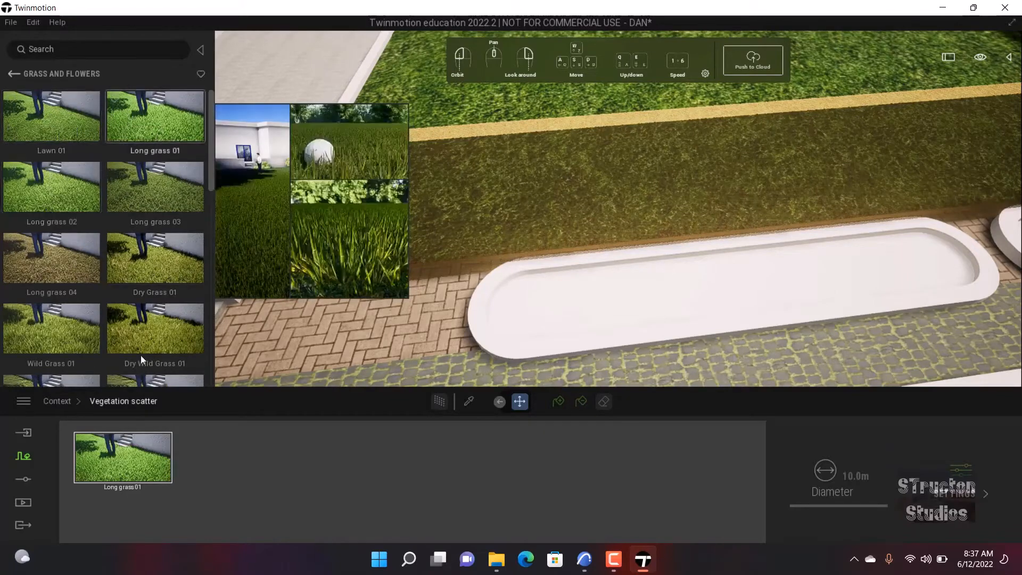
- Scatter Long grass 01 over the roadside planting beds with a 10.0 m diameter and check the coverage up close
left_click(559, 401)
scroll(611, 322, "up", 5)
left_click(646, 312)
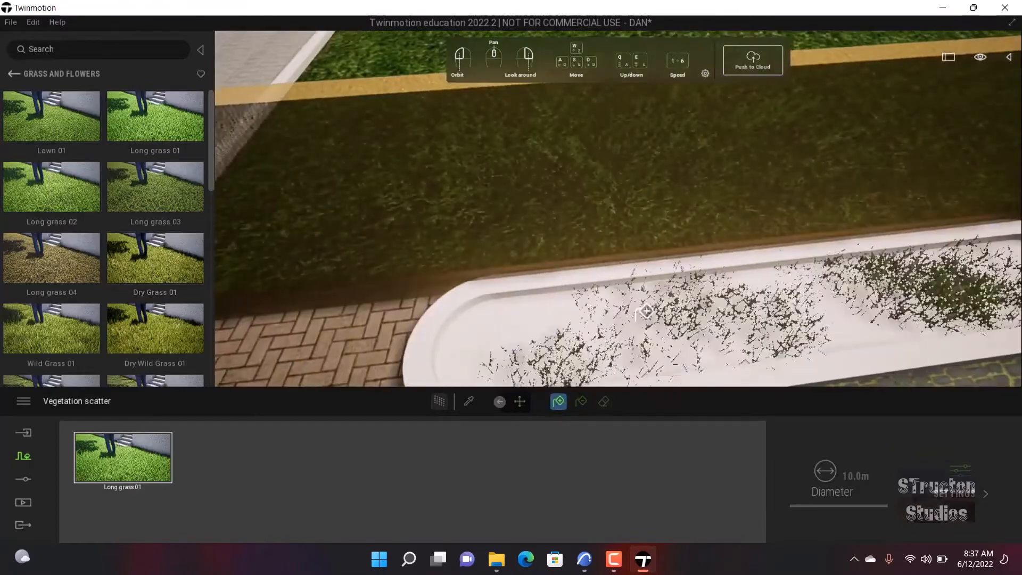
scroll(645, 311, "down", 5)
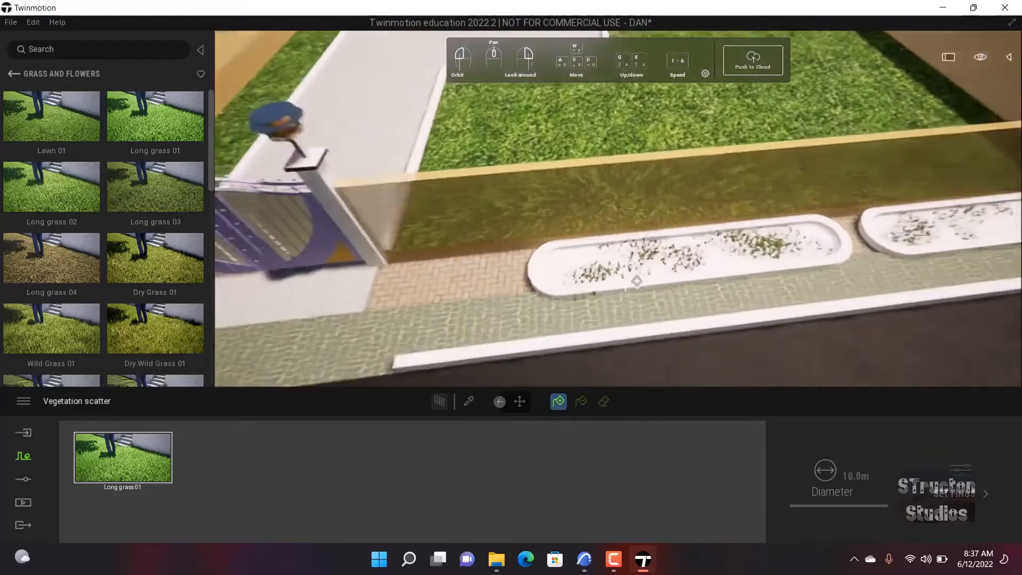
right_click_drag(636, 281, 655, 240)
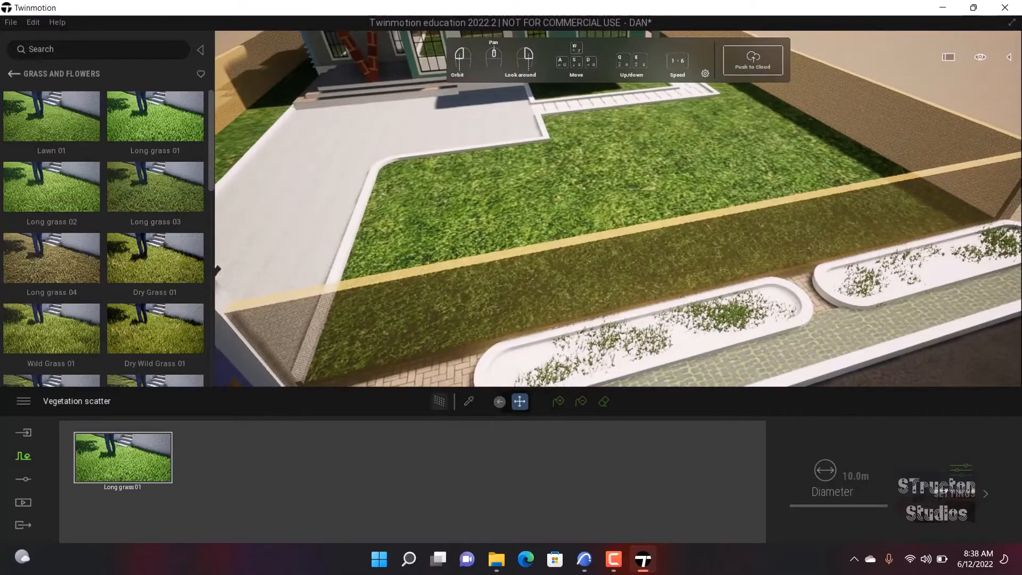
scroll(735, 329, "up", 4)
scroll(710, 329, "up", 5)
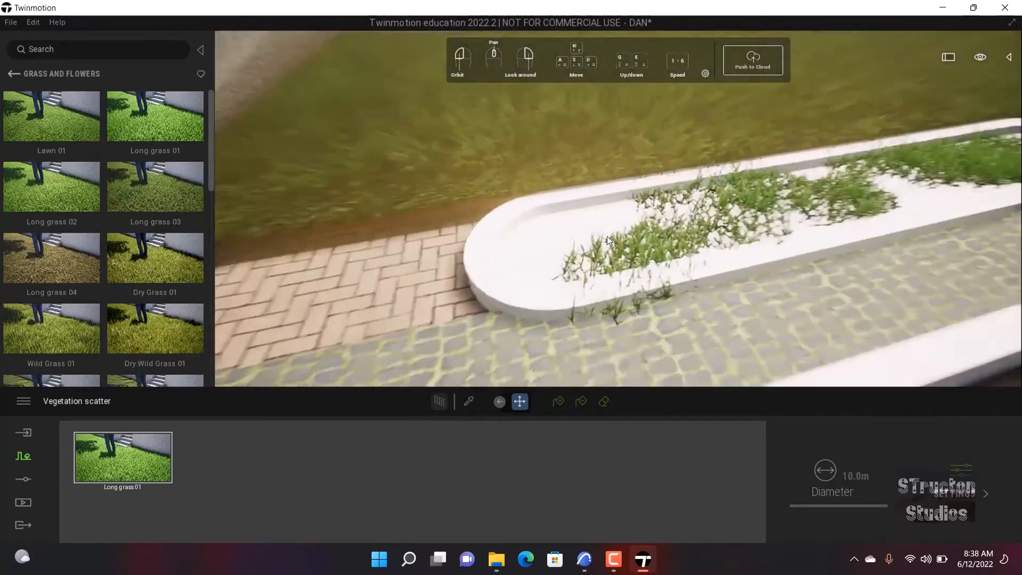
middle_click_drag(609, 241, 718, 292)
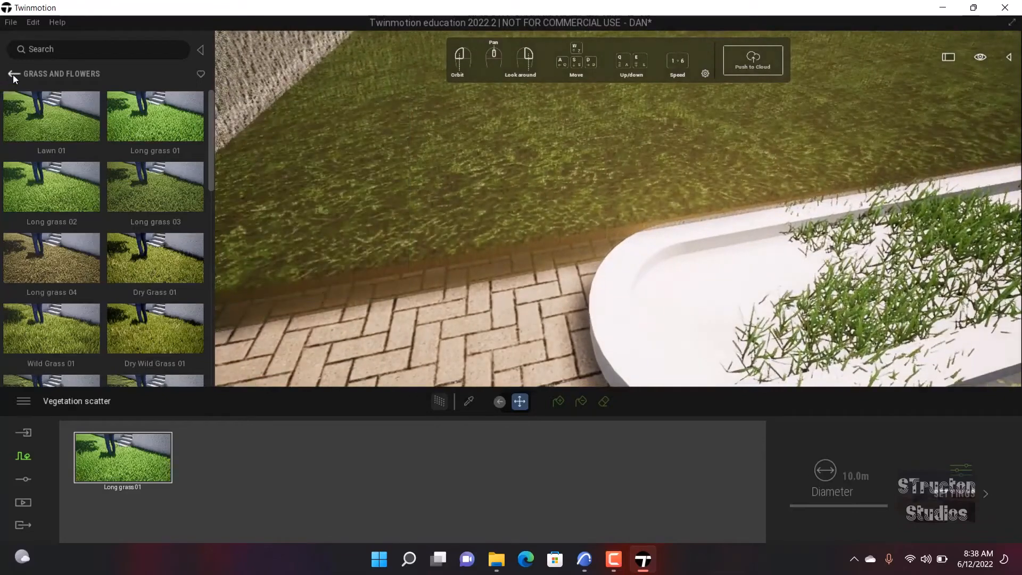
- Apply the Grass 1 material from the natural ground materials to the surface of the roadside planting beds
left_click(13, 74)
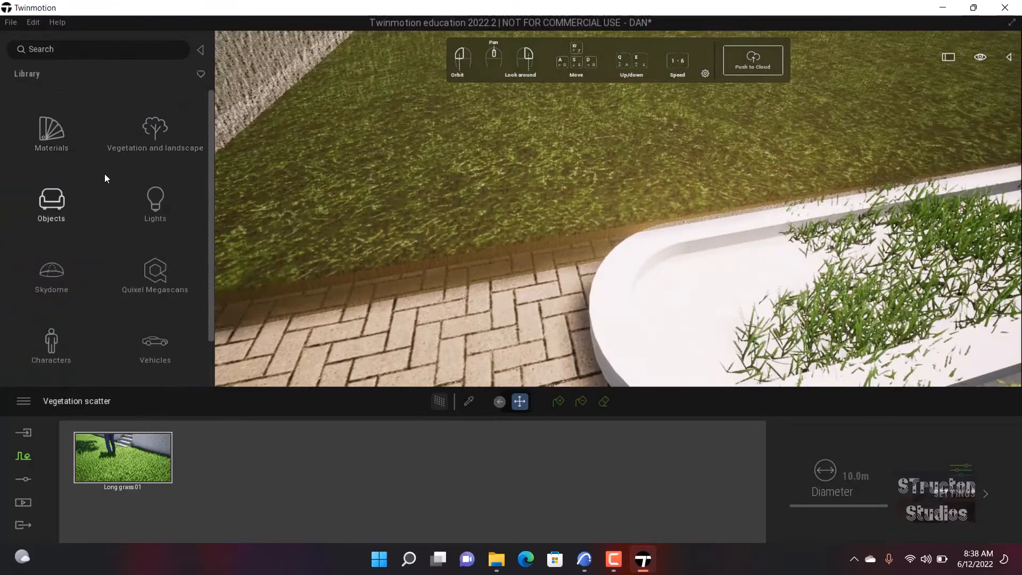
left_click(53, 146)
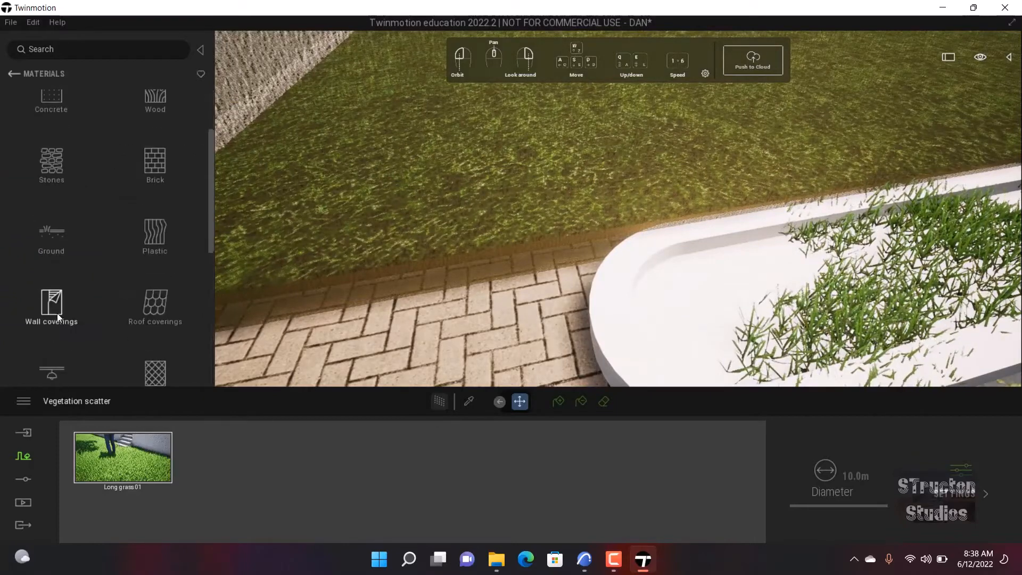
scroll(48, 256, "down", 1)
left_click(39, 177)
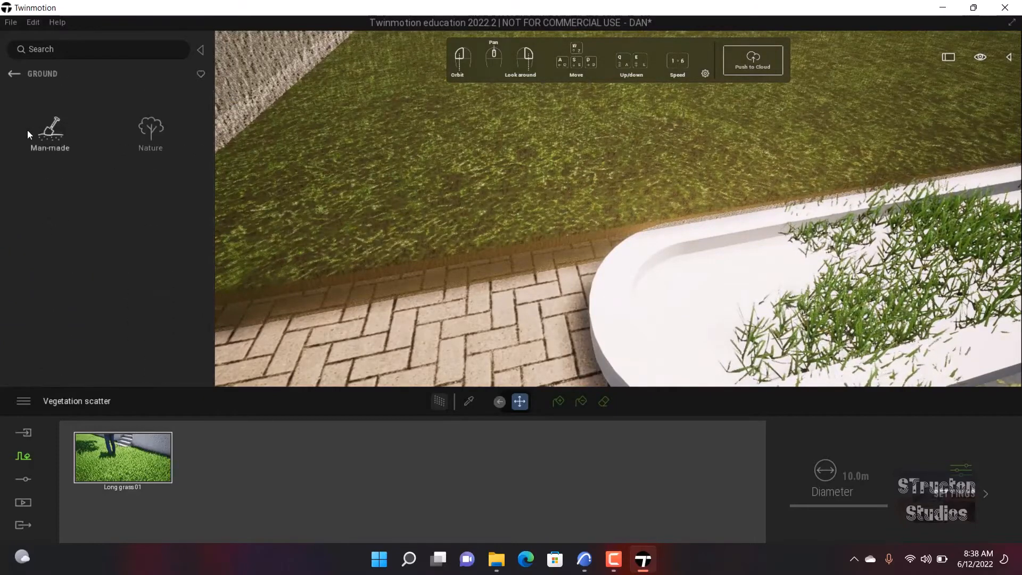
left_click(46, 134)
left_click(14, 74)
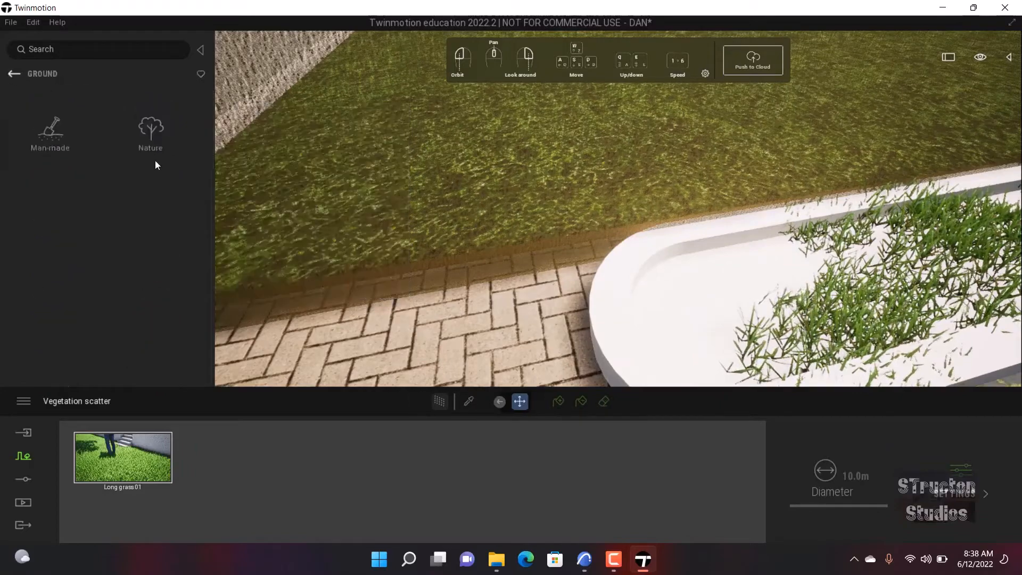
left_click(160, 128)
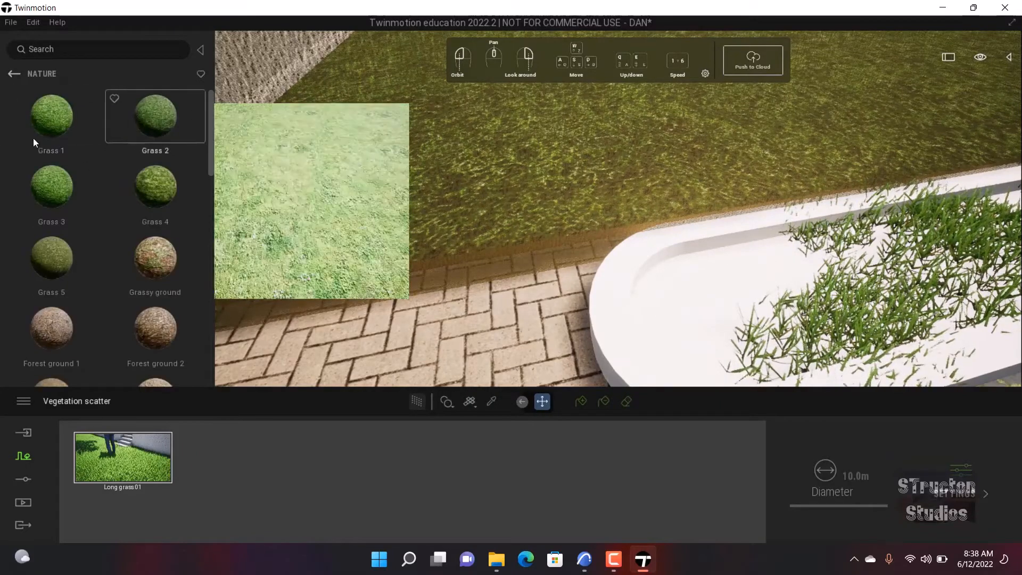
left_click_drag(52, 116, 701, 306)
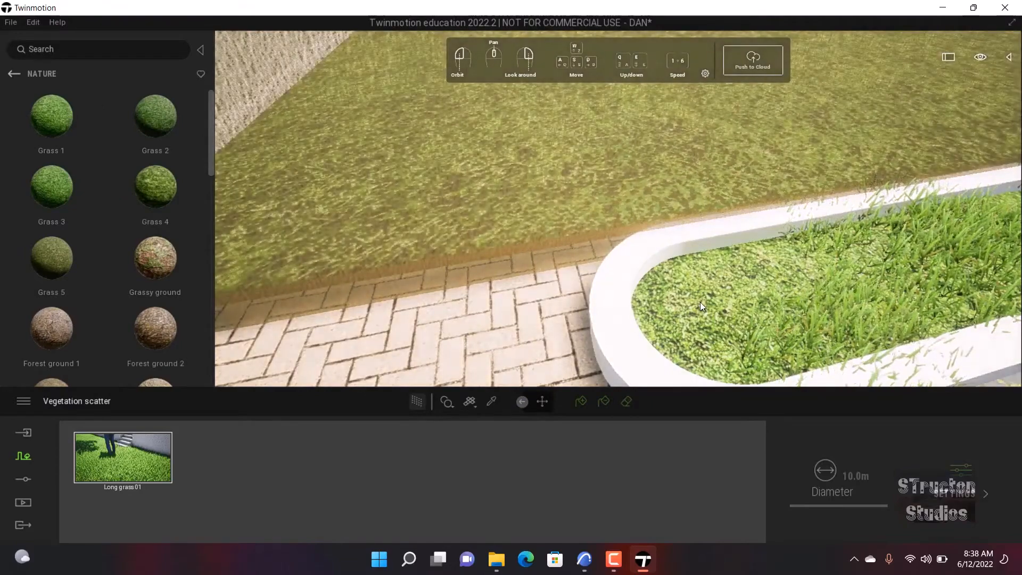
scroll(755, 229, "down", 4)
middle_click_drag(755, 229, 655, 291)
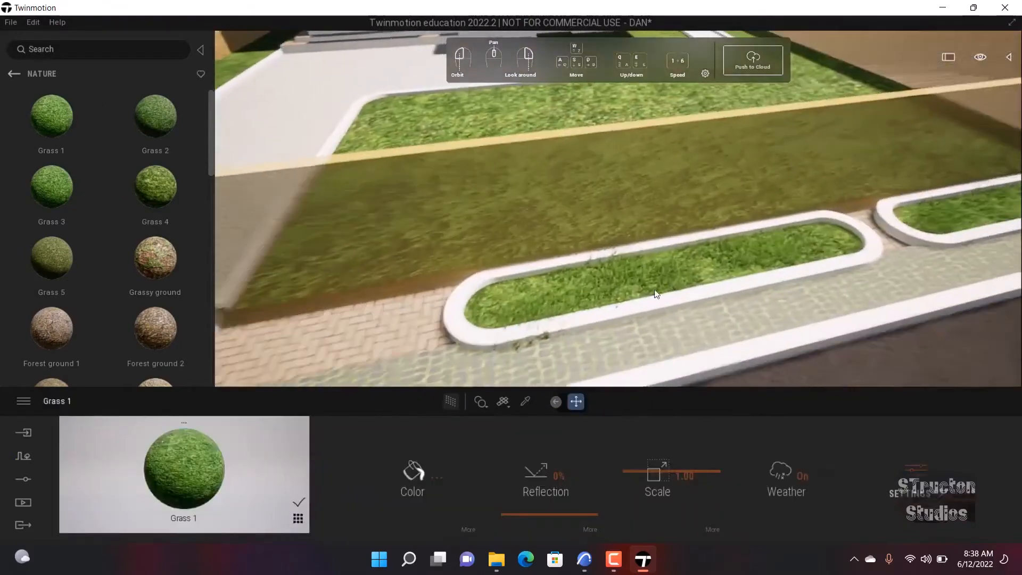
scroll(655, 290, "up", 3)
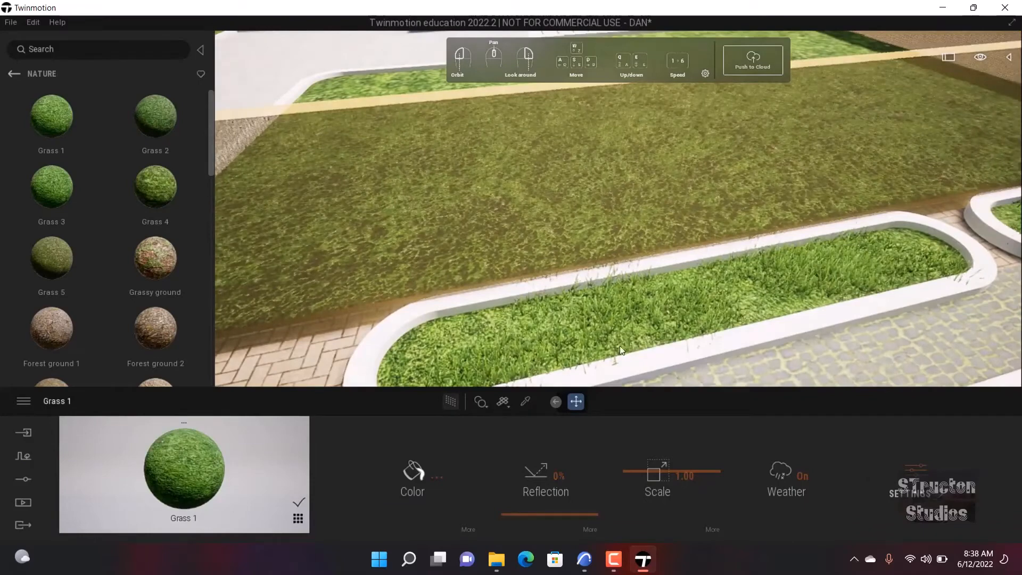
- Create another Vegetation scatter set with Long grass 01 and fill the grass-covered planting bed beside the gate
left_click(638, 328)
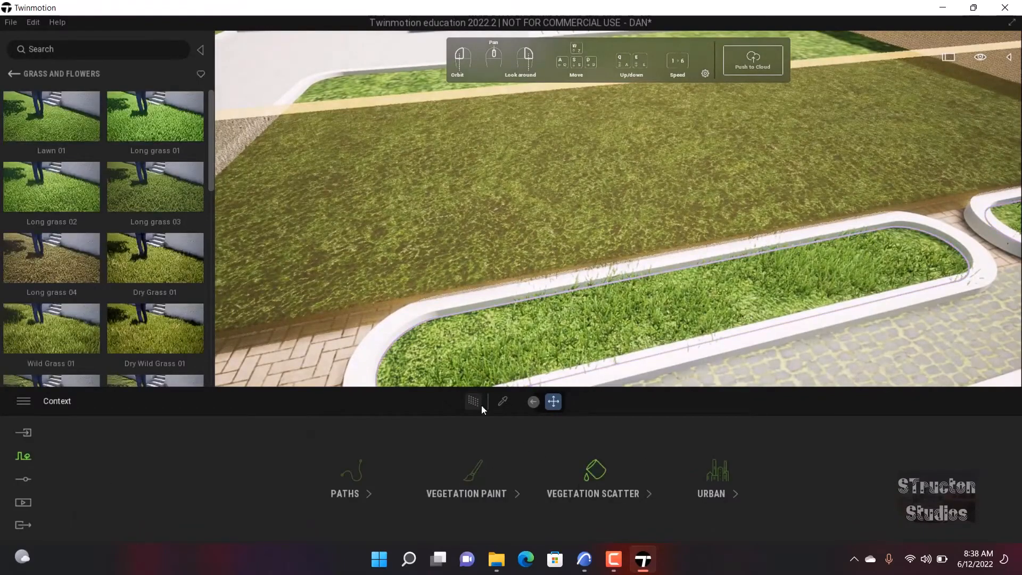
left_click(595, 474)
scroll(159, 239, "down", 1)
left_click_drag(154, 107, 131, 473)
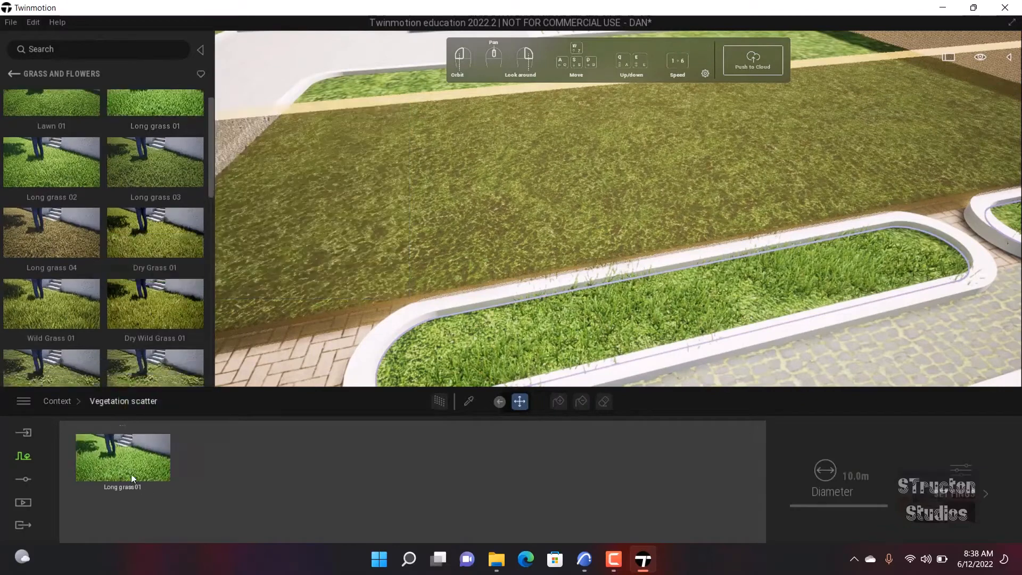
left_click(558, 402)
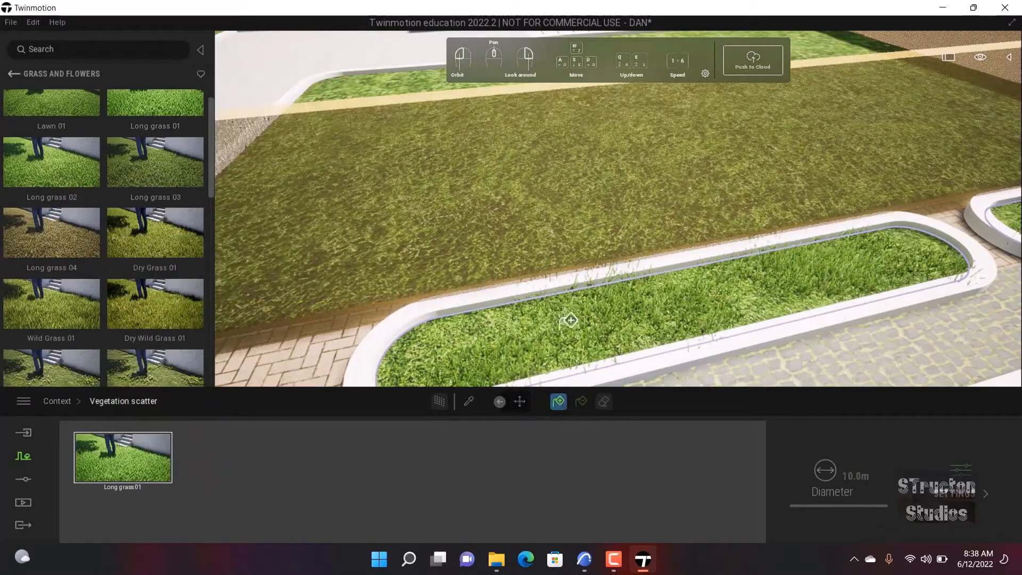
left_click(592, 325)
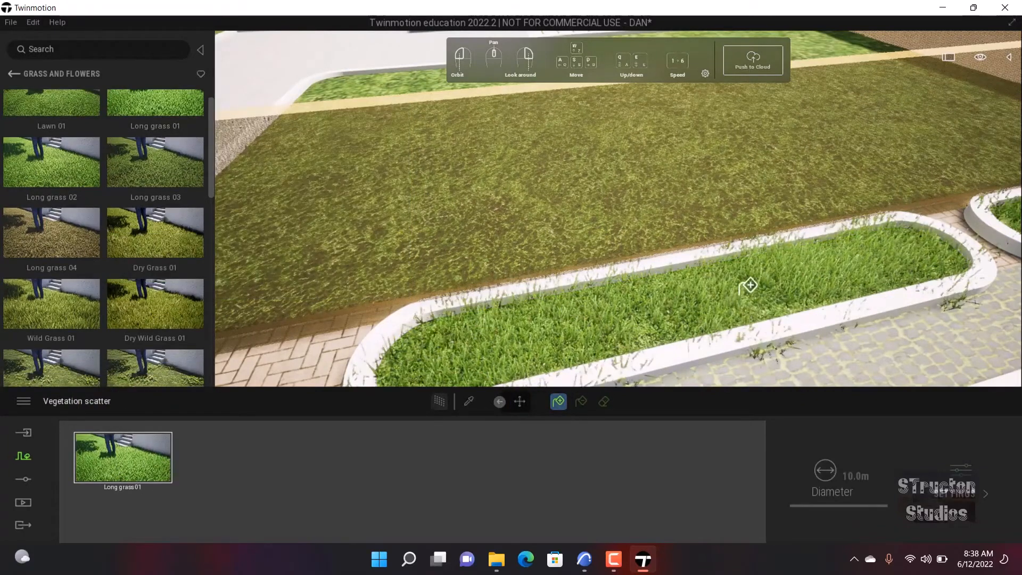
- Examine the height of the scattered grass and its overhang past the bed kerbs from close up and road level
middle_click_drag(749, 289, 719, 352)
right_click_drag(644, 317, 633, 272)
key("Escape")
scroll(591, 300, "up", 4)
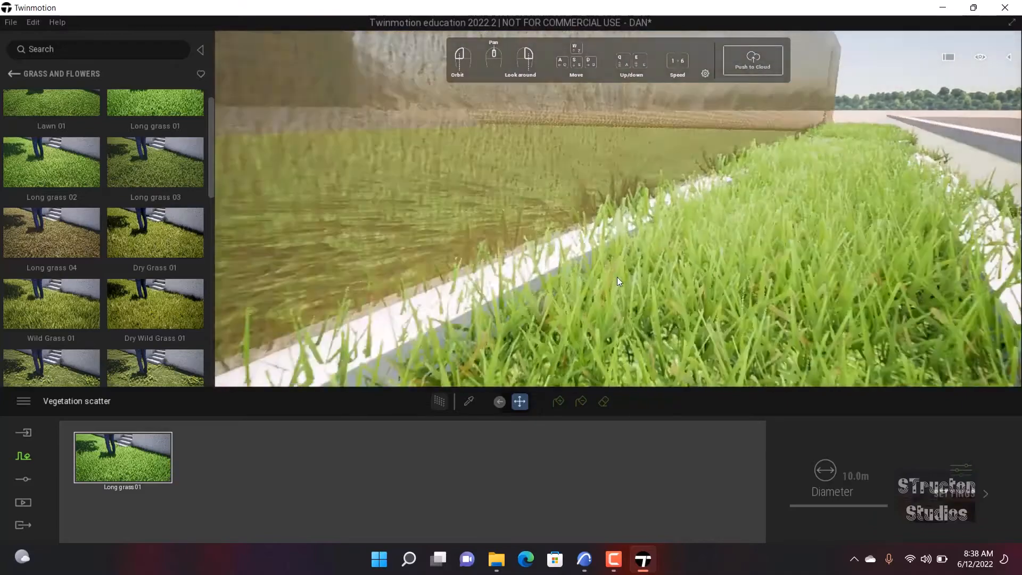
scroll(617, 276, "down", 2)
right_click_drag(636, 235, 669, 231)
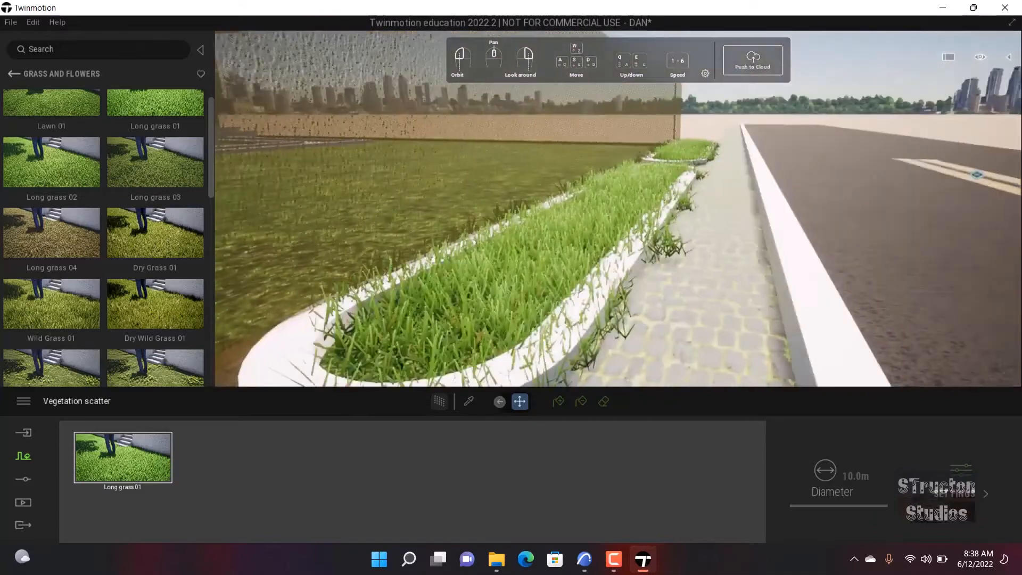
middle_click_drag(585, 245, 618, 263)
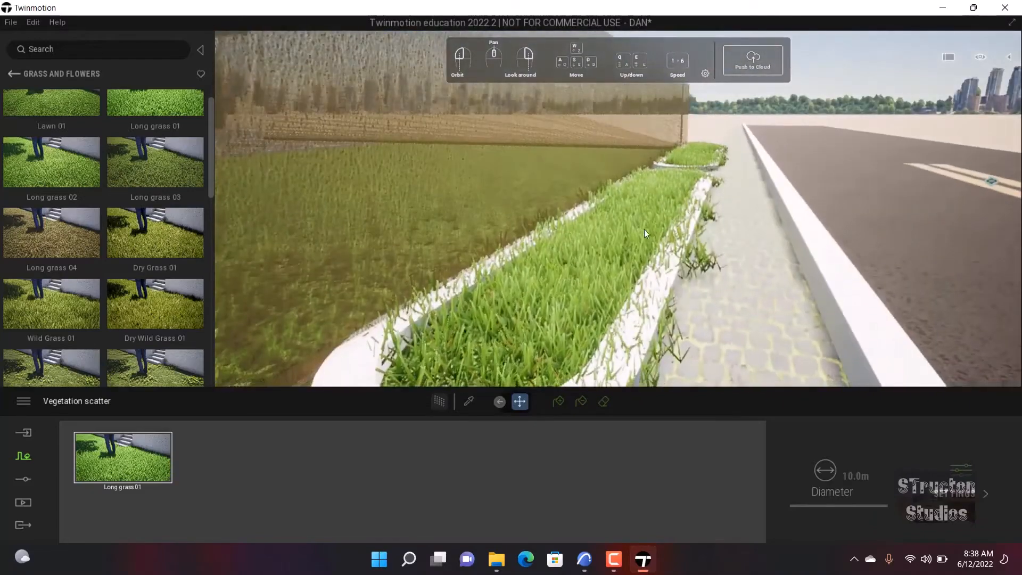
scroll(624, 238, "down", 3)
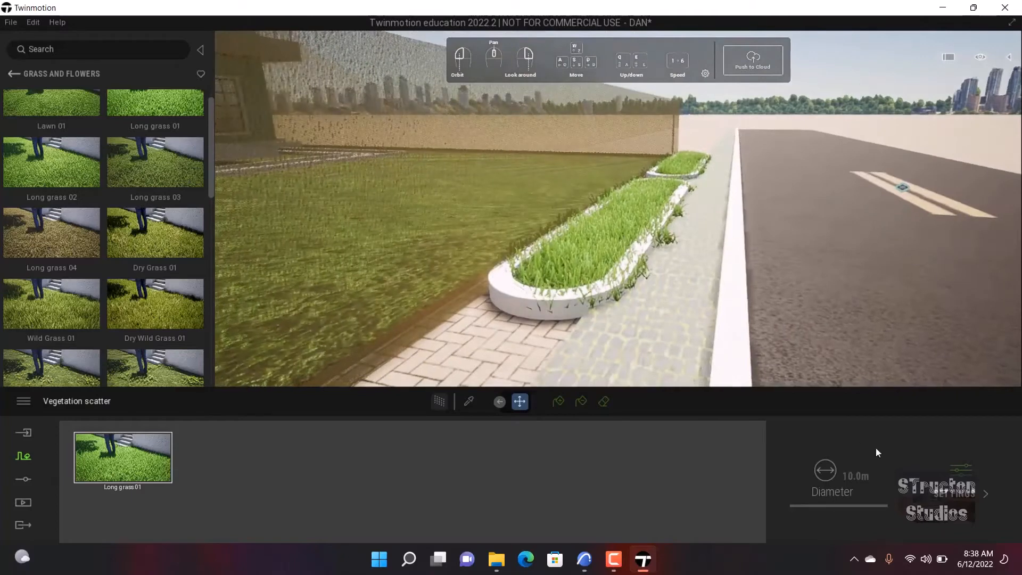
- Reduce the size of the newly scattered Long grass 01 to 19% and check it along the planting bed
left_click(977, 466)
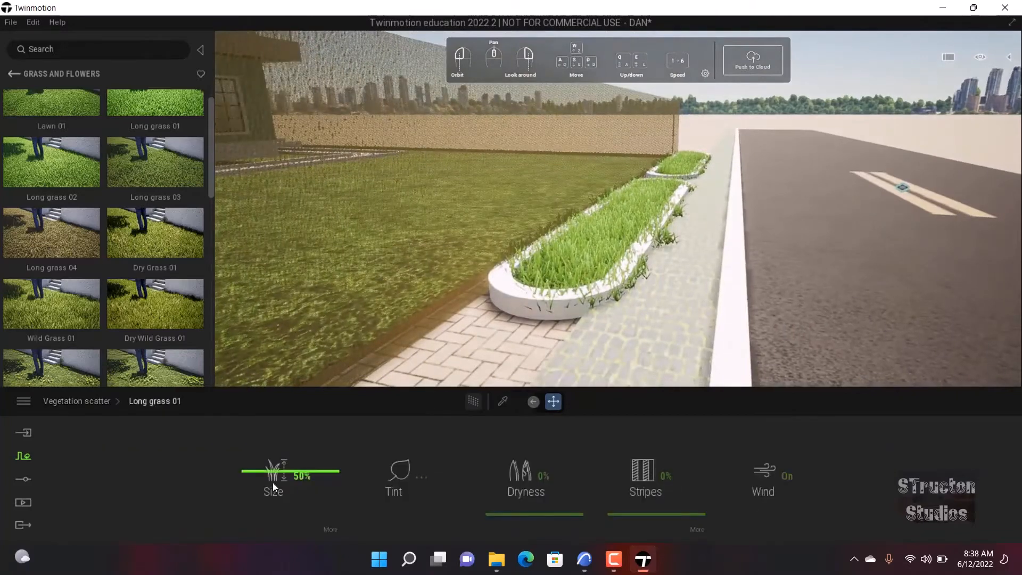
left_click_drag(279, 471, 307, 499)
scroll(598, 313, "up", 5)
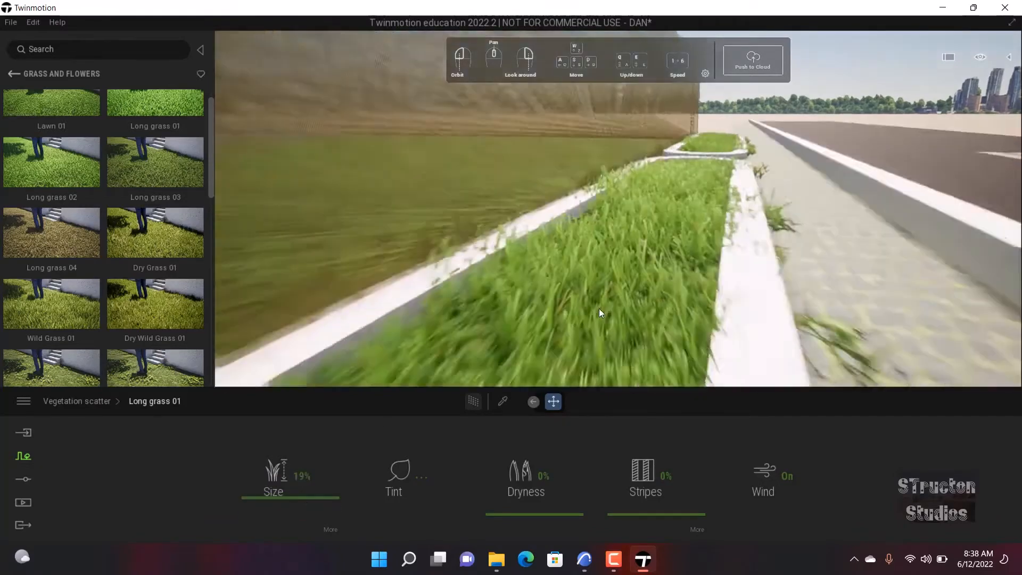
scroll(602, 273, "down", 2)
scroll(602, 273, "up", 2)
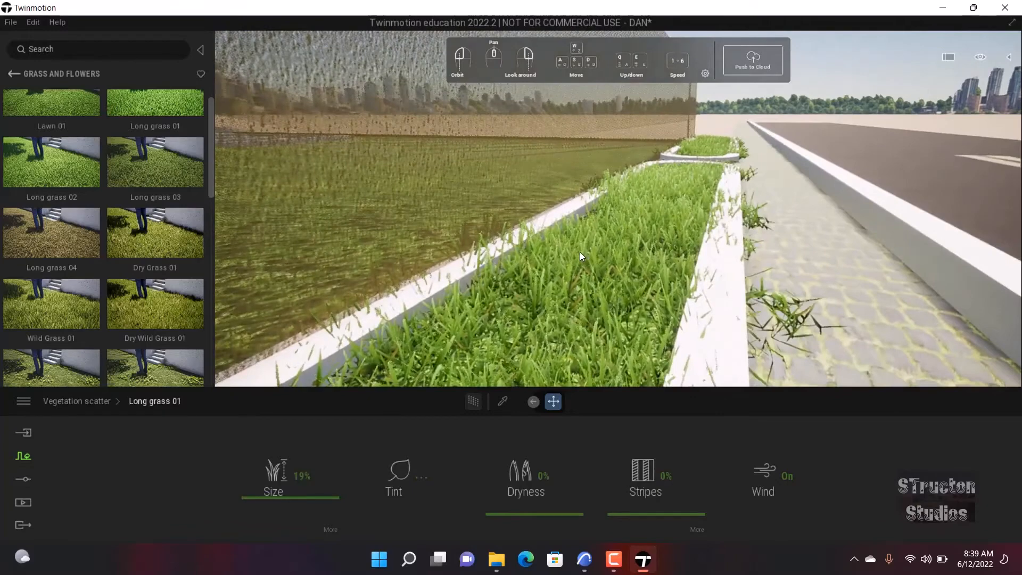
scroll(579, 251, "down", 3)
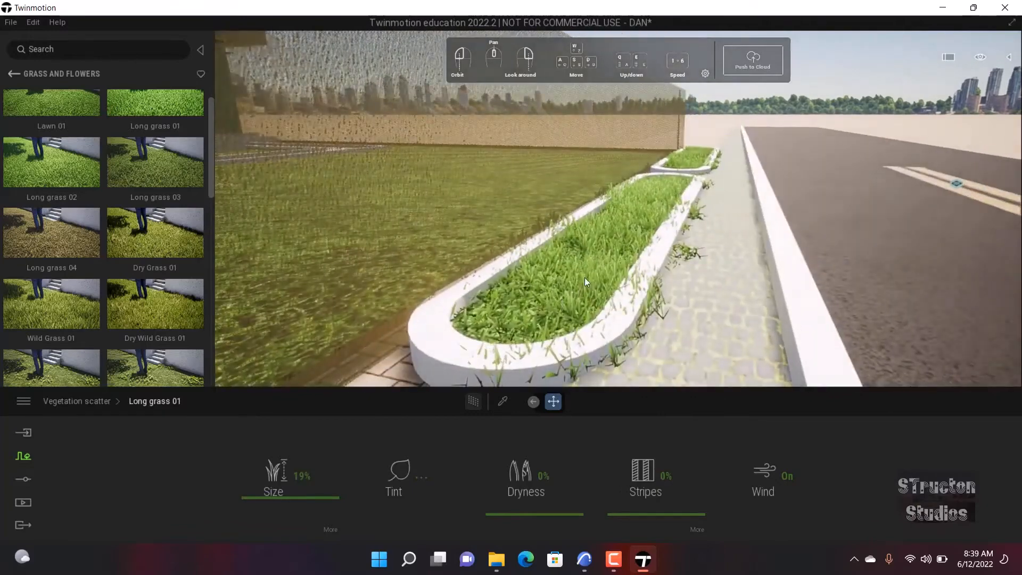
- Select the other Long grass 01 scatter in the roadside planting beds and set its size to 0%
left_click(577, 301)
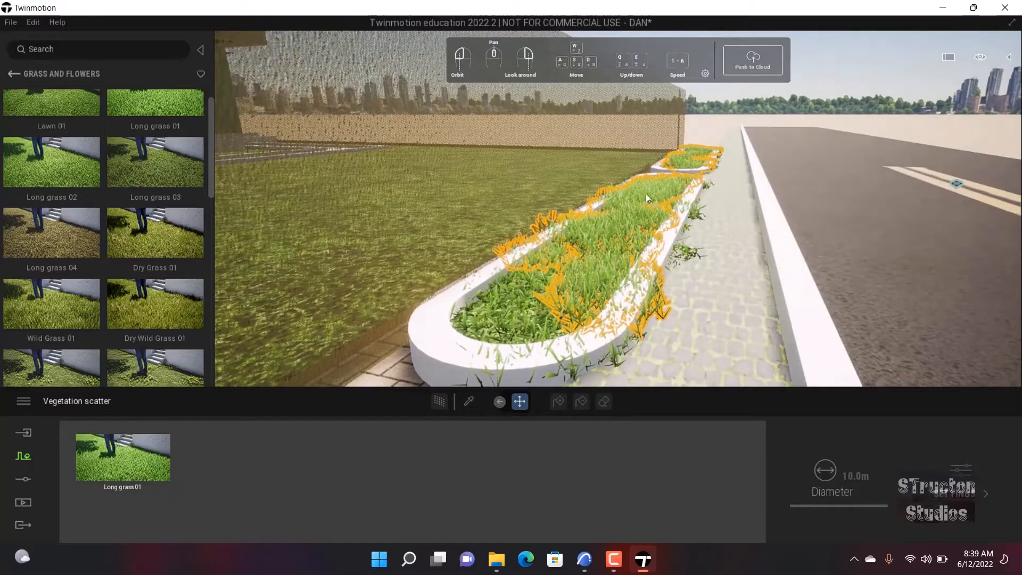
left_click(513, 324)
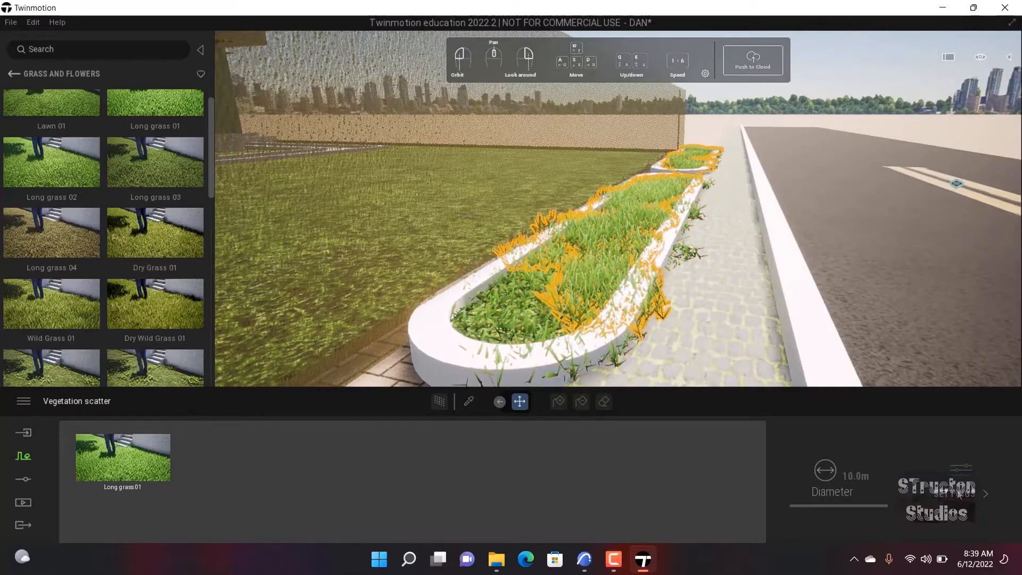
left_click(154, 469)
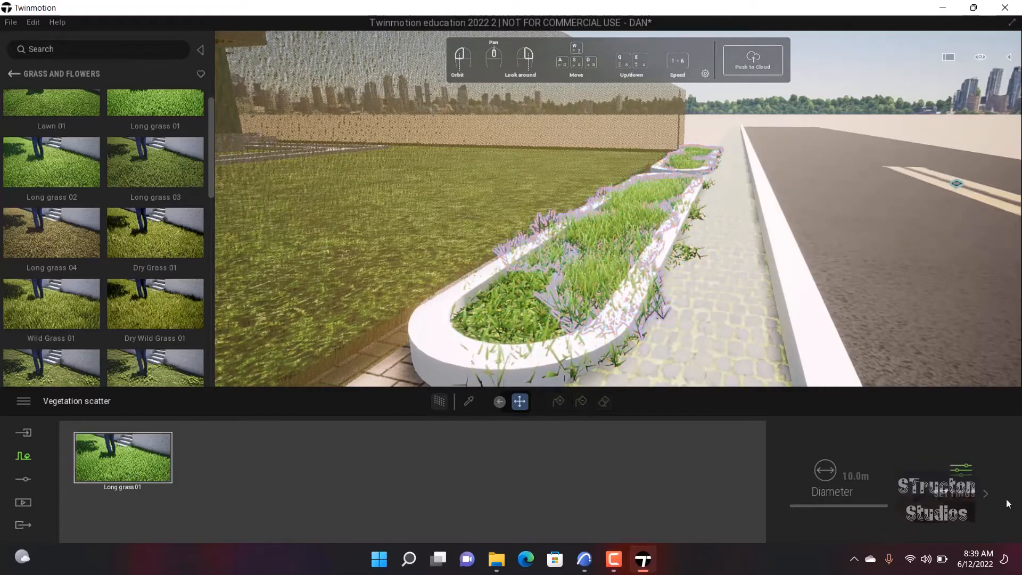
left_click(985, 493)
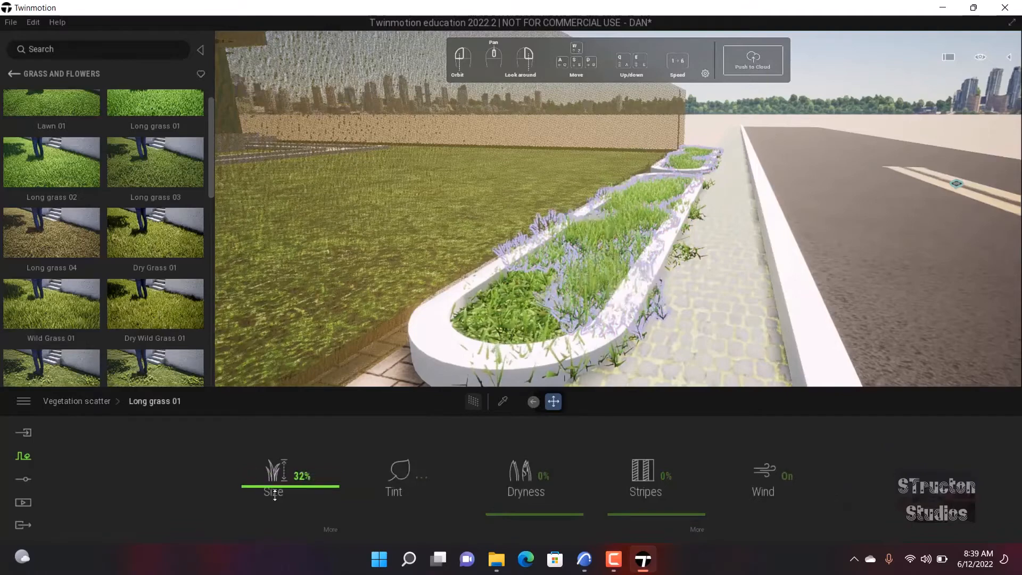
left_click_drag(274, 495, 287, 520)
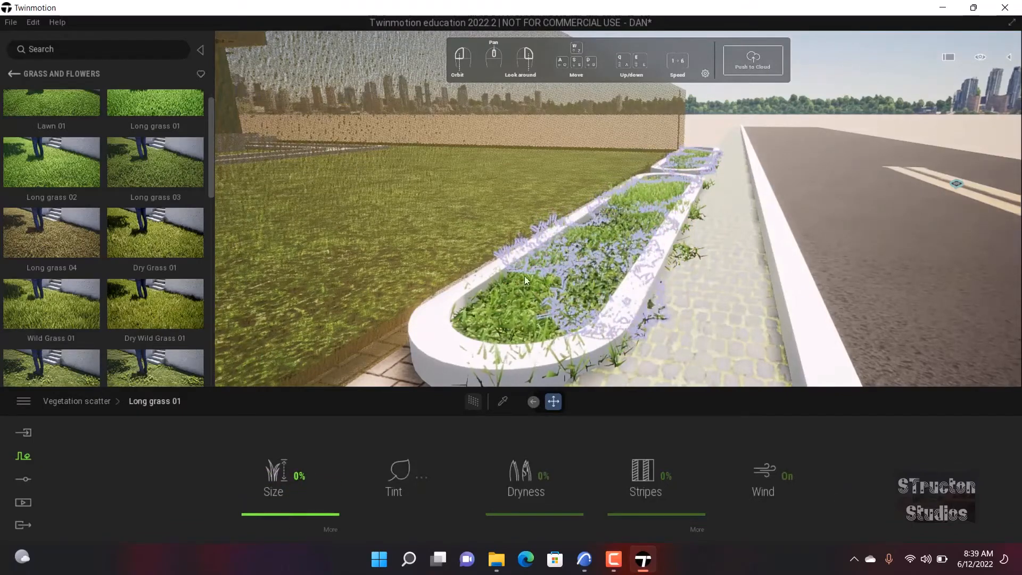
- Examine the scattered grass along the roadside planting beds and around their kerbs, clearing the scatter selection
scroll(612, 206, "down", 3)
scroll(625, 286, "up", 4)
scroll(686, 207, "down", 2)
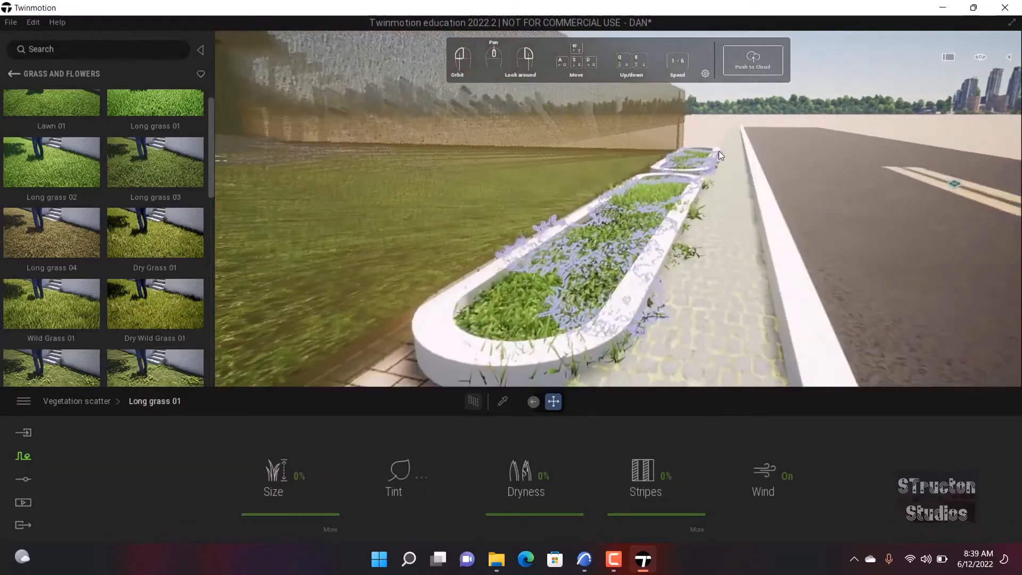
scroll(587, 259, "up", 4)
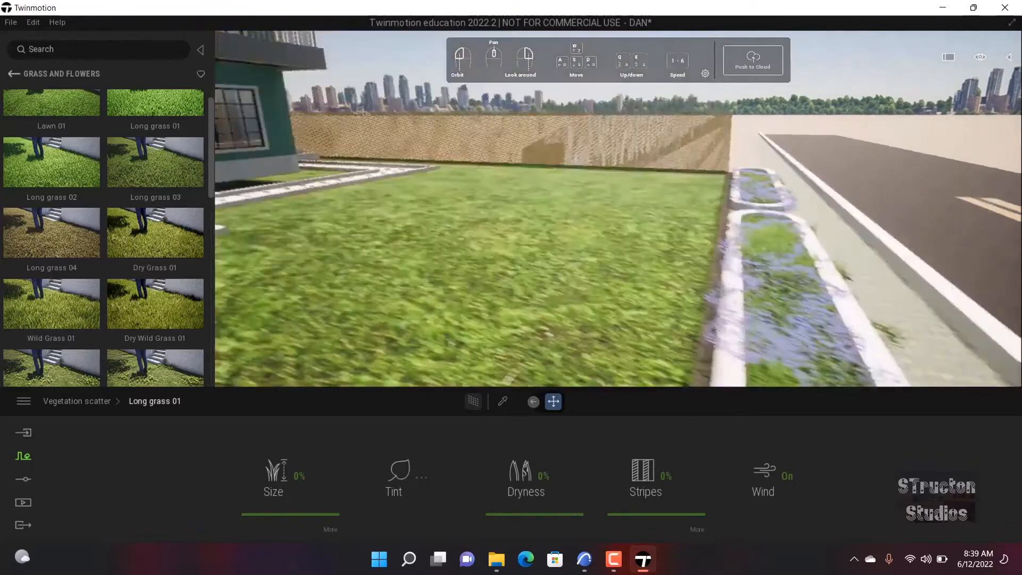
scroll(601, 236, "down", 4)
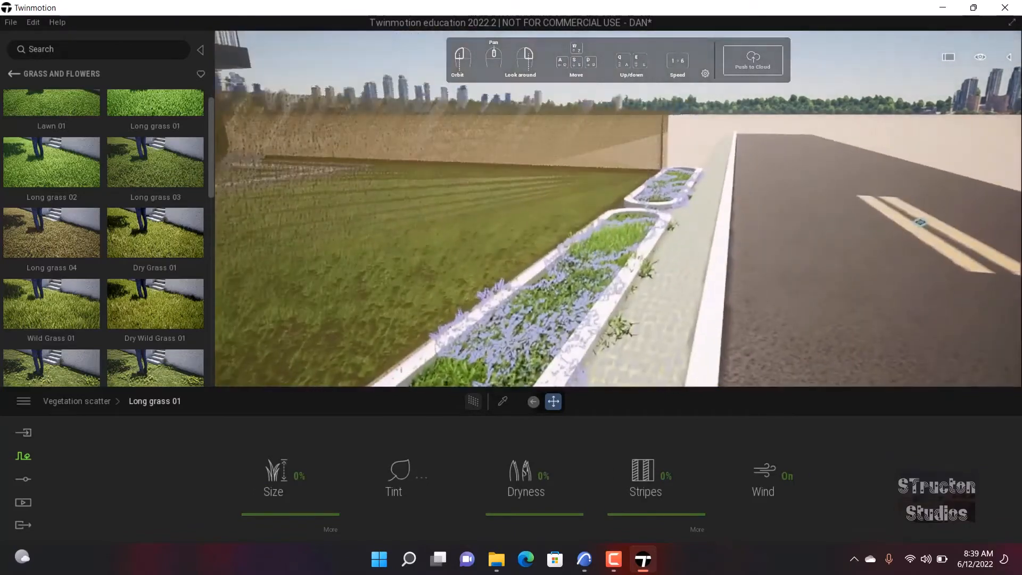
right_click_drag(600, 235, 723, 164)
key("Delete")
scroll(672, 162, "down", 3)
scroll(656, 160, "up", 3)
scroll(723, 164, "down", 4)
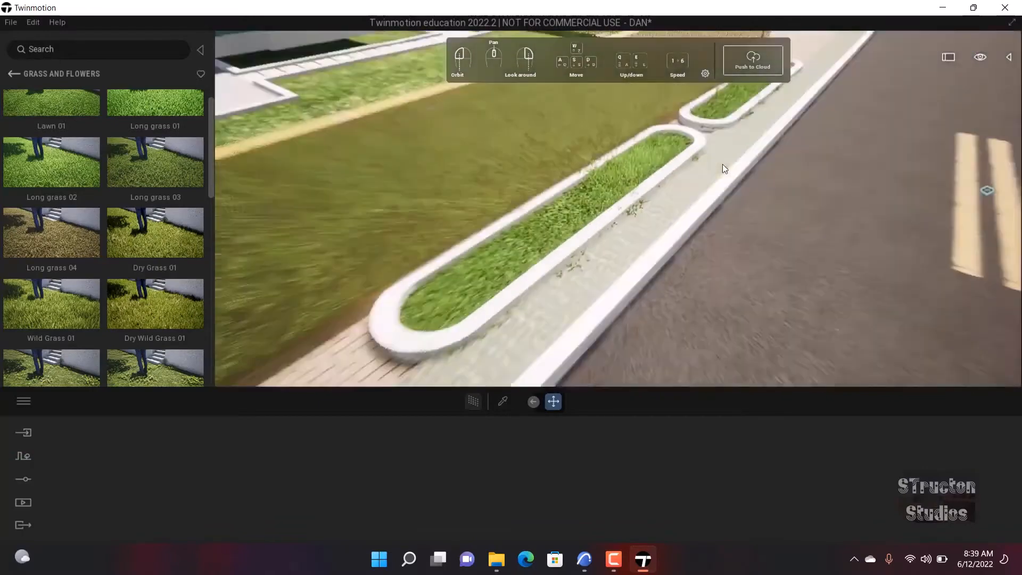
scroll(611, 262, "up", 3)
mouse_move(611, 262)
right_mouse_down()
mouse_move(553, 255)
mouse_move(511, 282)
mouse_move(660, 261)
mouse_move(602, 266)
right_mouse_up()
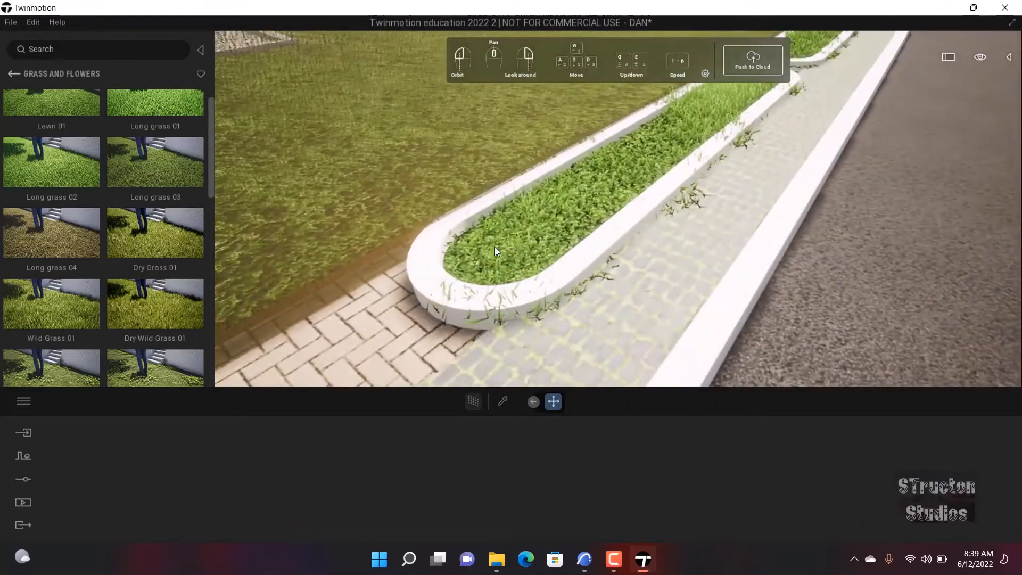
- Erase the selected Long grass 01 scatter along the planting bed nearest the gate, using the Vegetation eraser with a 1 m diameter
left_click(489, 238)
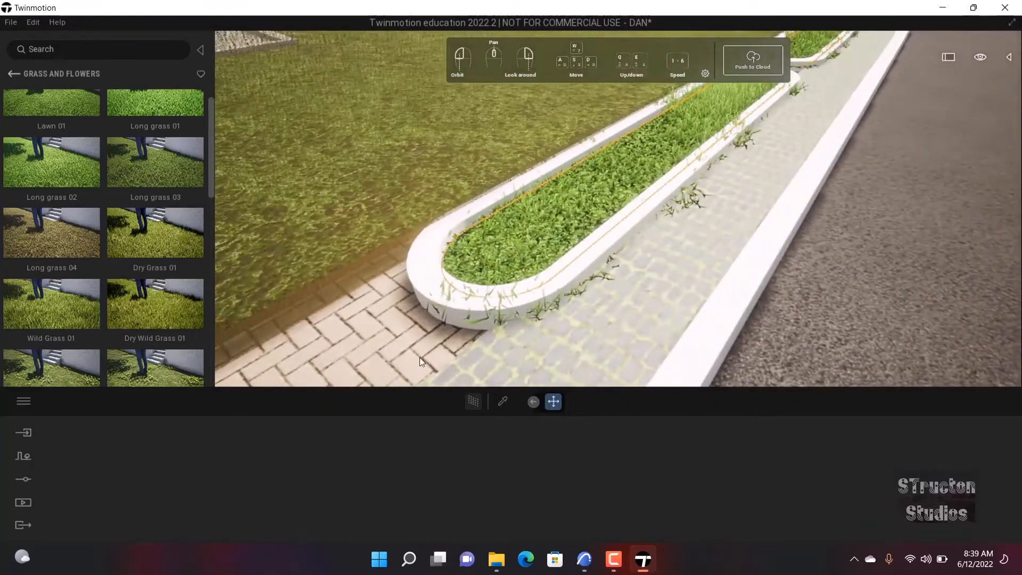
double_click(489, 254)
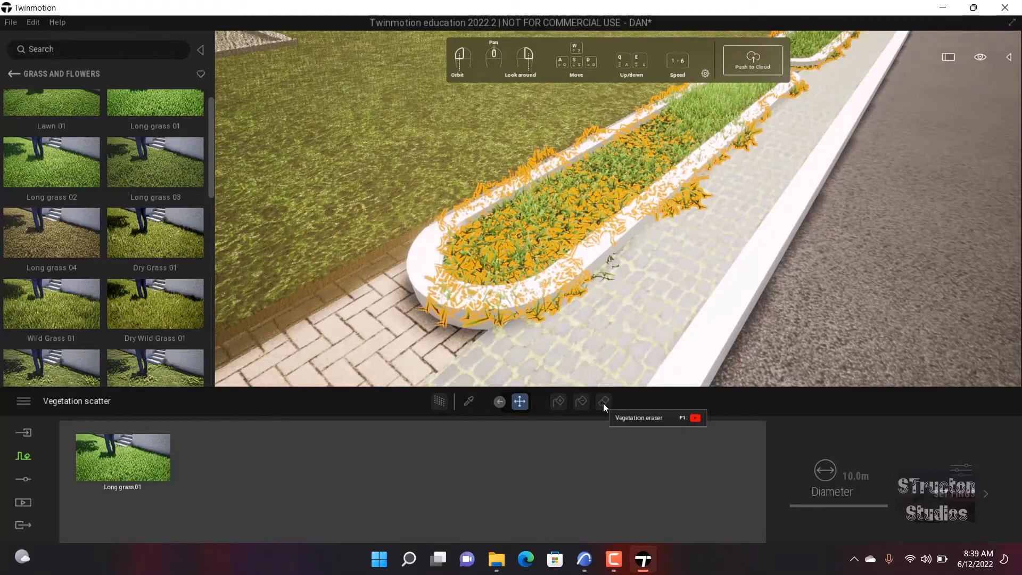
left_click(143, 475)
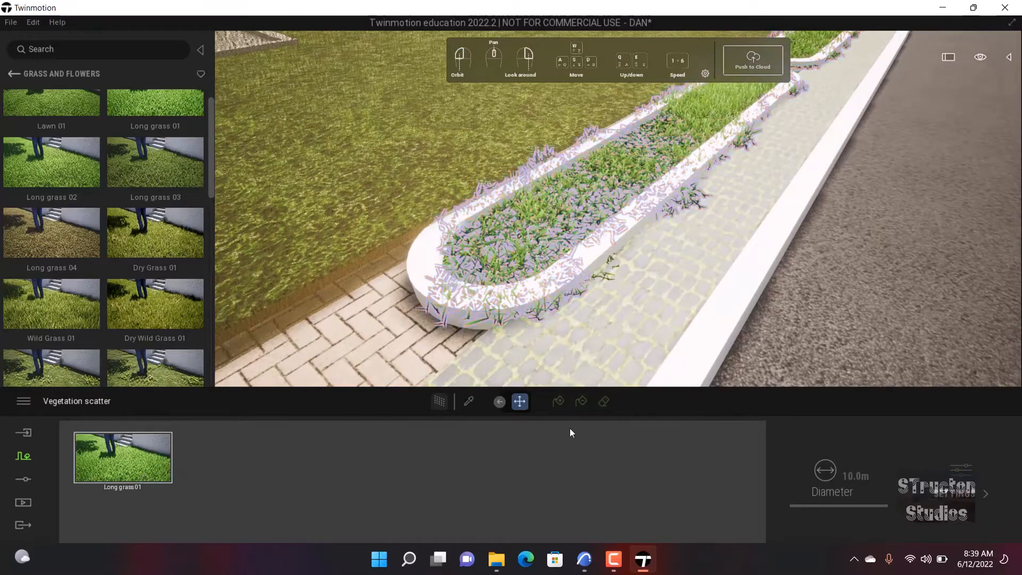
left_click(605, 405)
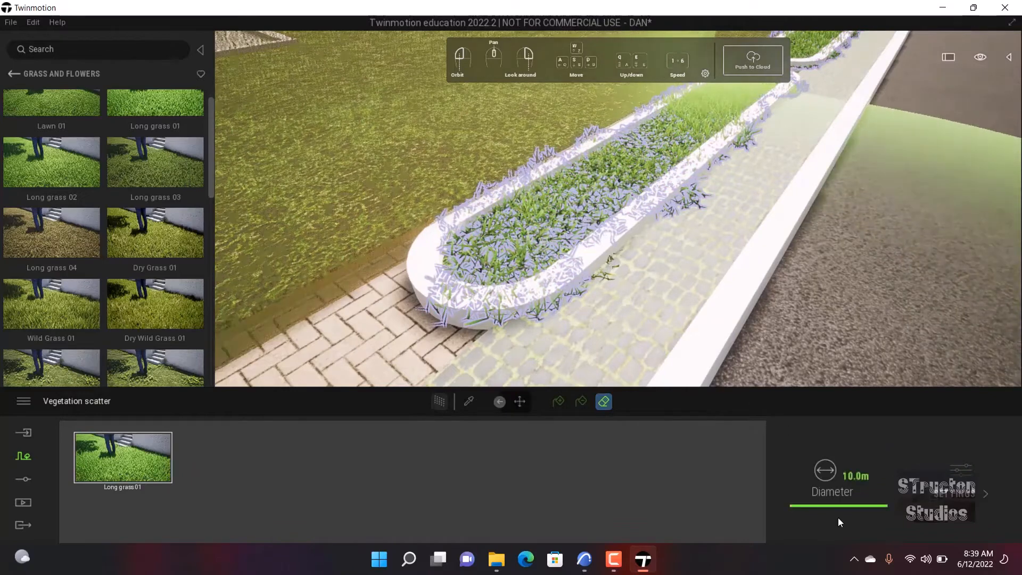
left_click_drag(829, 507, 824, 529)
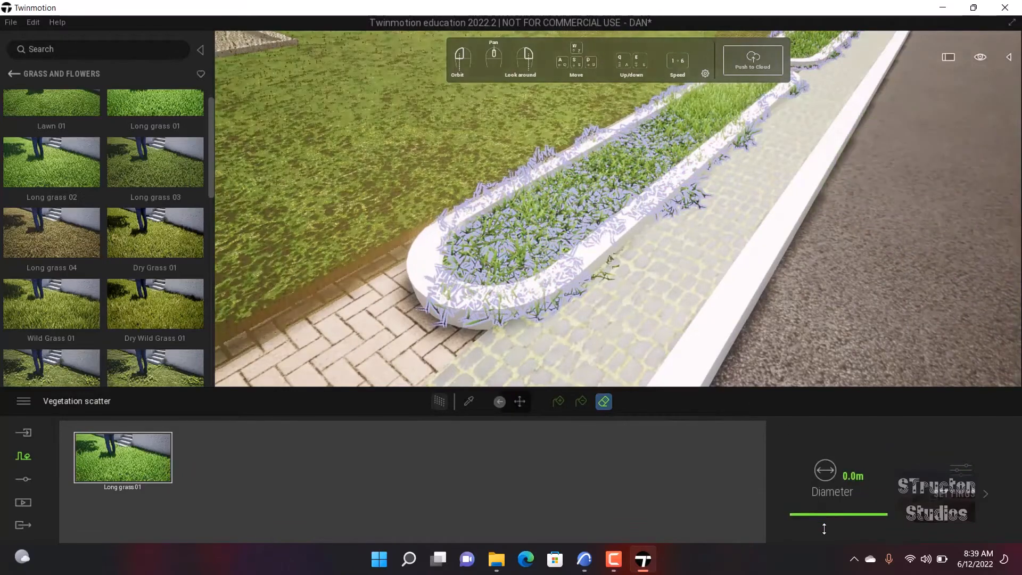
left_click(856, 476)
type("1")
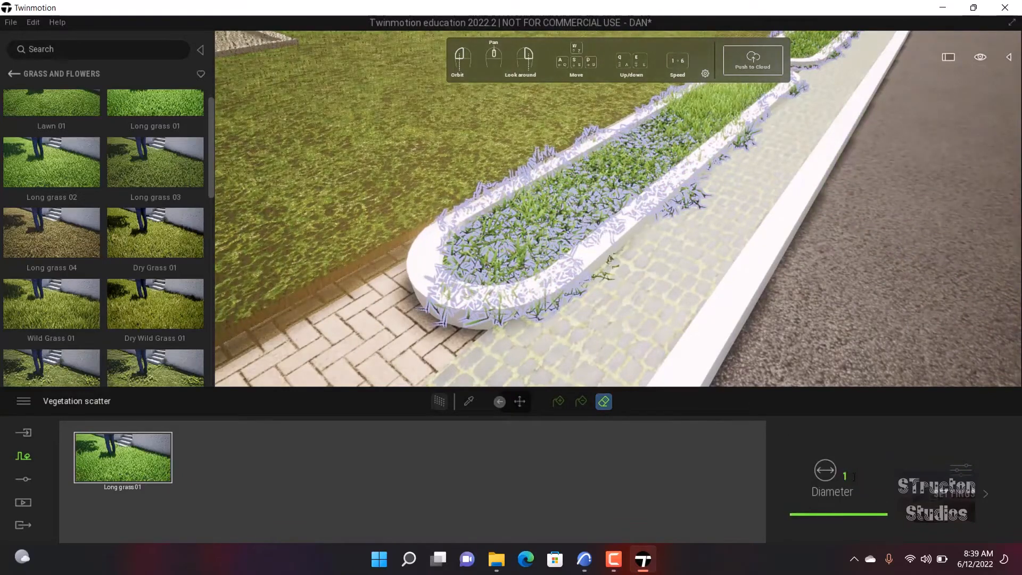
key("Return")
mouse_move(585, 318)
left_mouse_down()
mouse_move(746, 149)
mouse_move(545, 288)
mouse_move(545, 206)
mouse_move(721, 122)
mouse_move(692, 145)
mouse_move(799, 110)
left_mouse_up()
mouse_move(811, 95)
middle_mouse_down()
mouse_move(771, 141)
mouse_move(672, 183)
middle_mouse_up()
mouse_move(672, 183)
left_mouse_down()
mouse_move(635, 211)
mouse_move(624, 247)
mouse_move(659, 265)
mouse_move(624, 234)
mouse_move(700, 212)
mouse_move(591, 282)
left_mouse_up()
- Select the remaining Long grass 01 scatter and erase it from the same planting bed
scroll(692, 270, "up", 5)
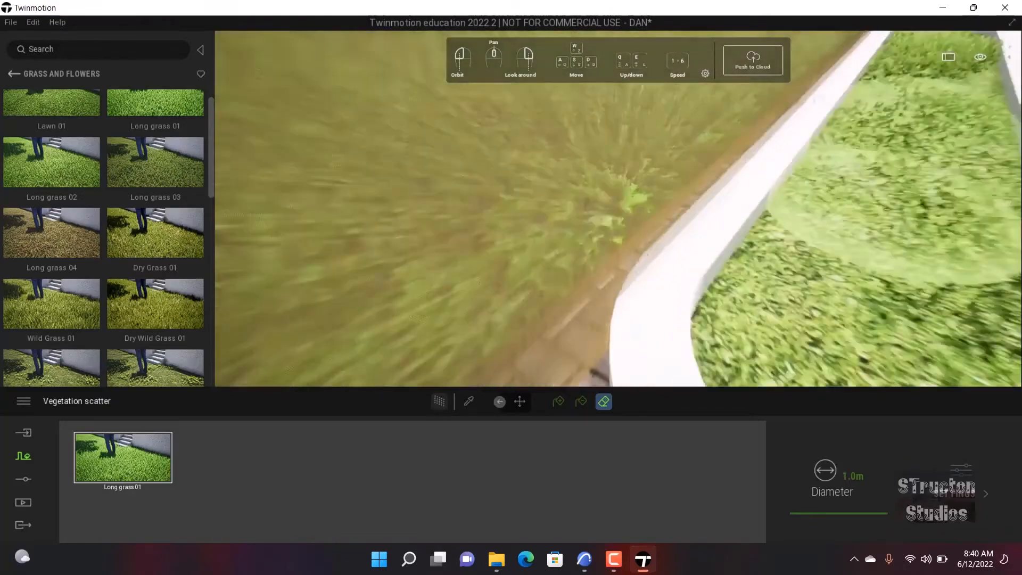
scroll(762, 236, "down", 5)
scroll(638, 275, "up", 3)
scroll(639, 276, "up", 5)
mouse_move(638, 275)
middle_mouse_down()
mouse_move(659, 266)
mouse_move(601, 275)
mouse_move(624, 279)
middle_mouse_up()
scroll(617, 292, "down", 5)
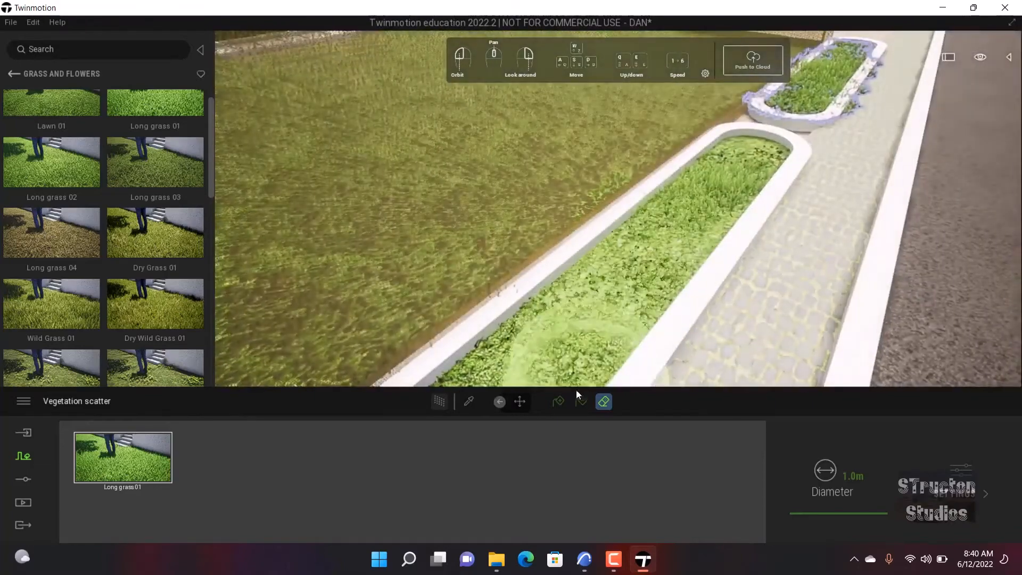
left_click(516, 406)
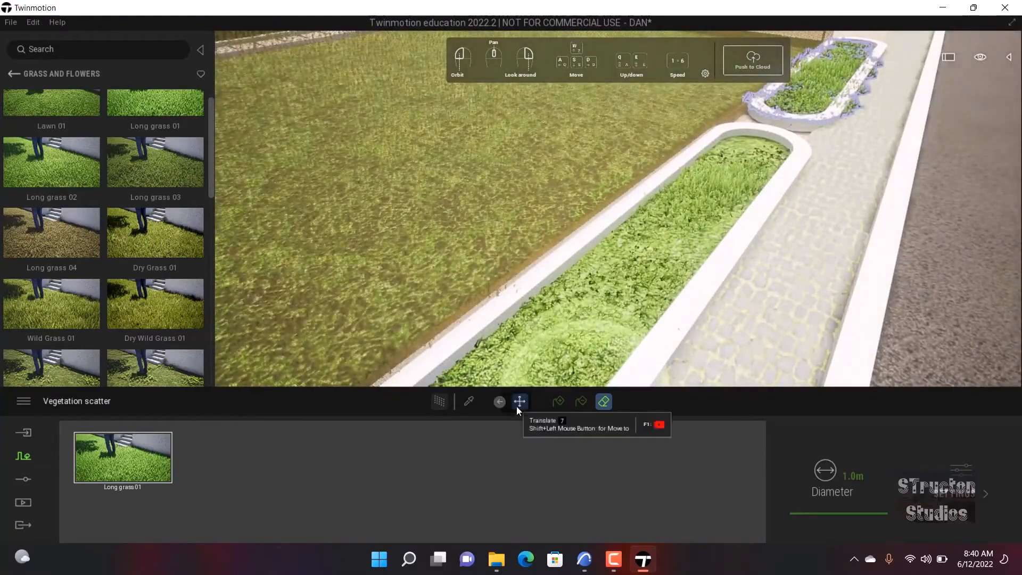
left_click(728, 186)
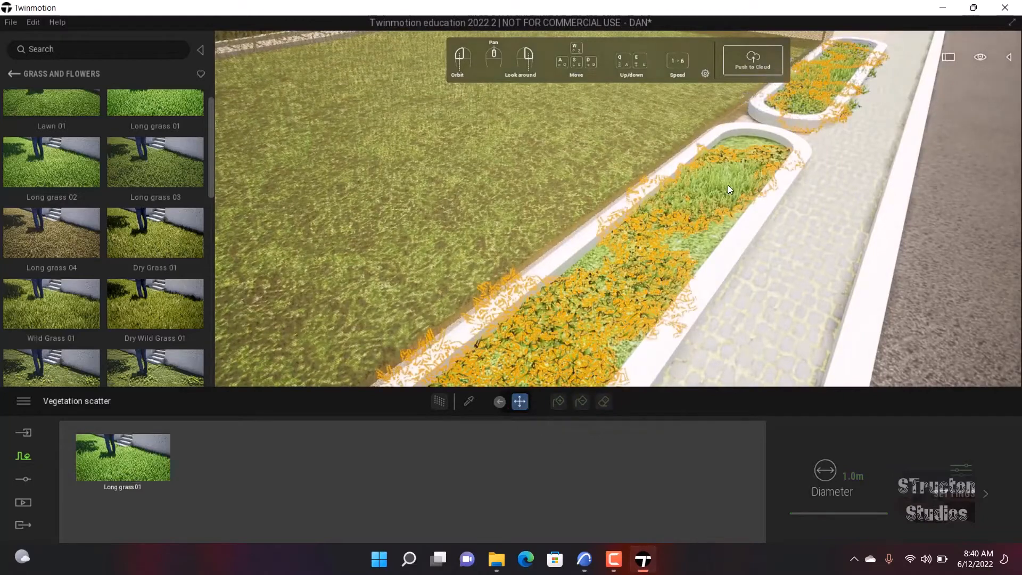
left_click(107, 466)
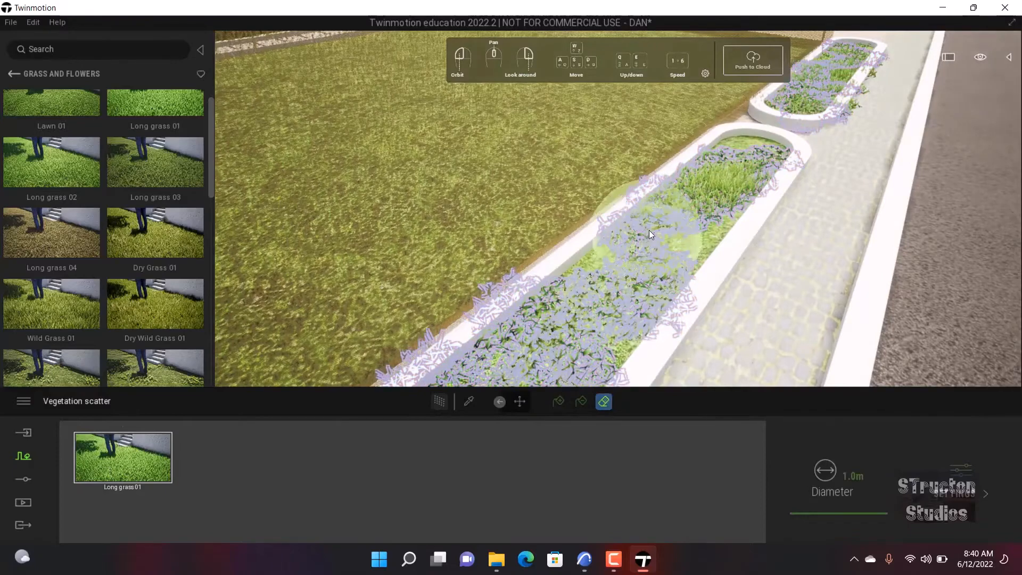
mouse_move(669, 271)
left_mouse_down()
mouse_move(555, 412)
mouse_move(623, 287)
mouse_move(416, 391)
left_mouse_up()
scroll(626, 256, "down", 4)
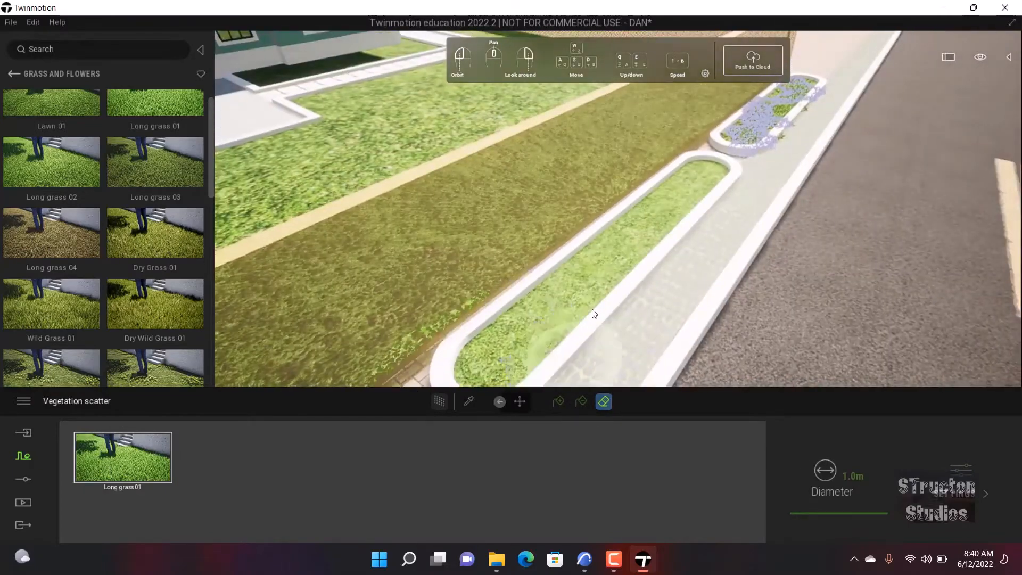
- Leave the vegetation scatter and open Vegetation paint with the tree models
scroll(753, 213, "down", 3)
scroll(755, 171, "up", 1)
middle_click_drag(755, 170, 658, 221)
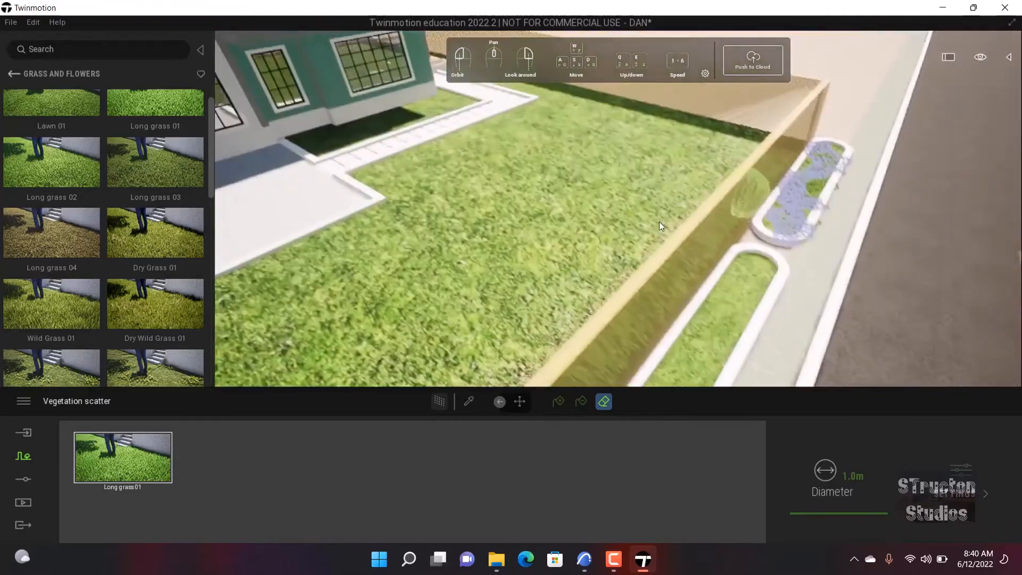
scroll(653, 215, "up", 2)
scroll(660, 239, "up", 2)
right_click_drag(661, 261, 254, 200)
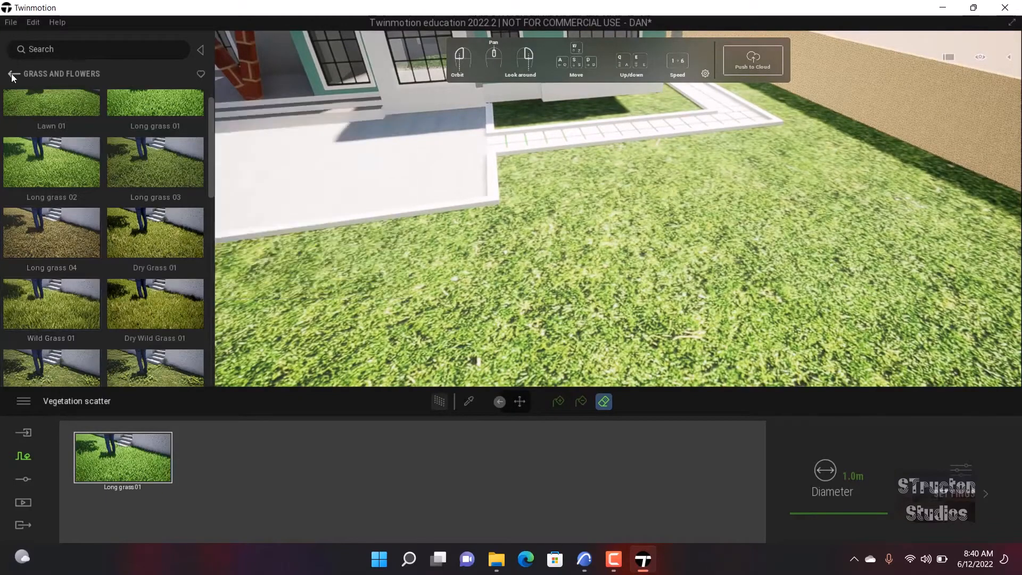
left_click(12, 74)
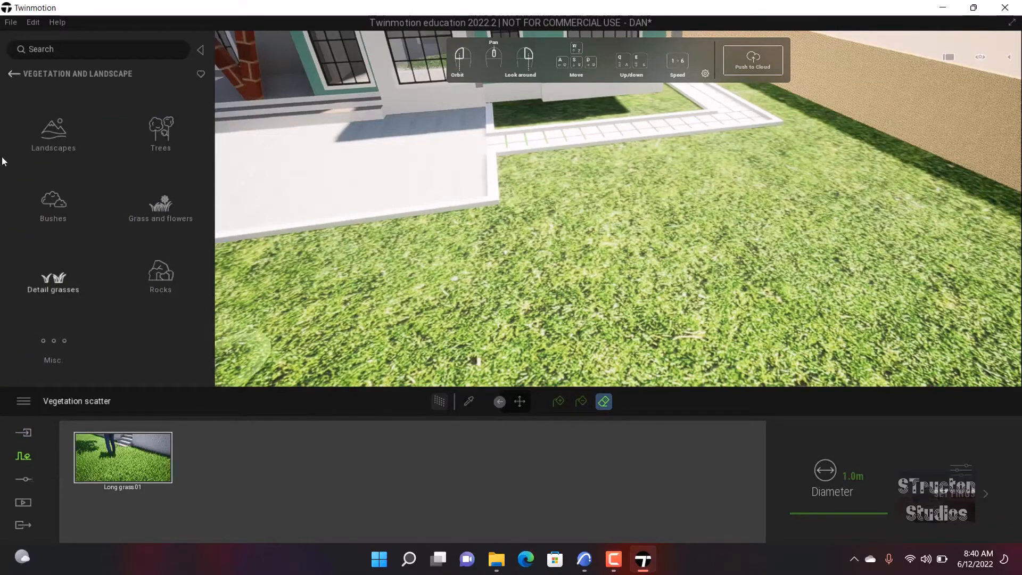
left_click(14, 75)
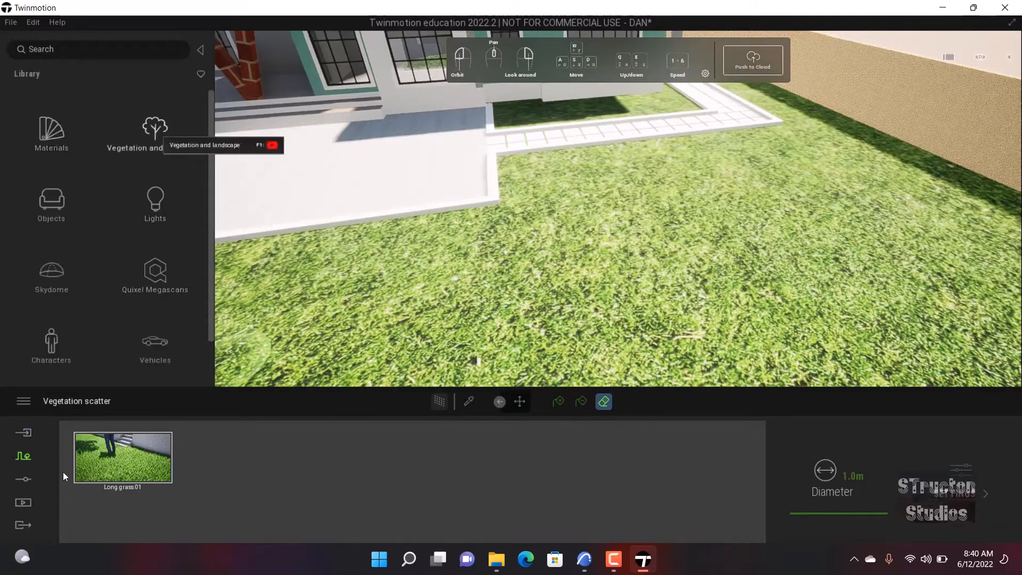
left_click(28, 454)
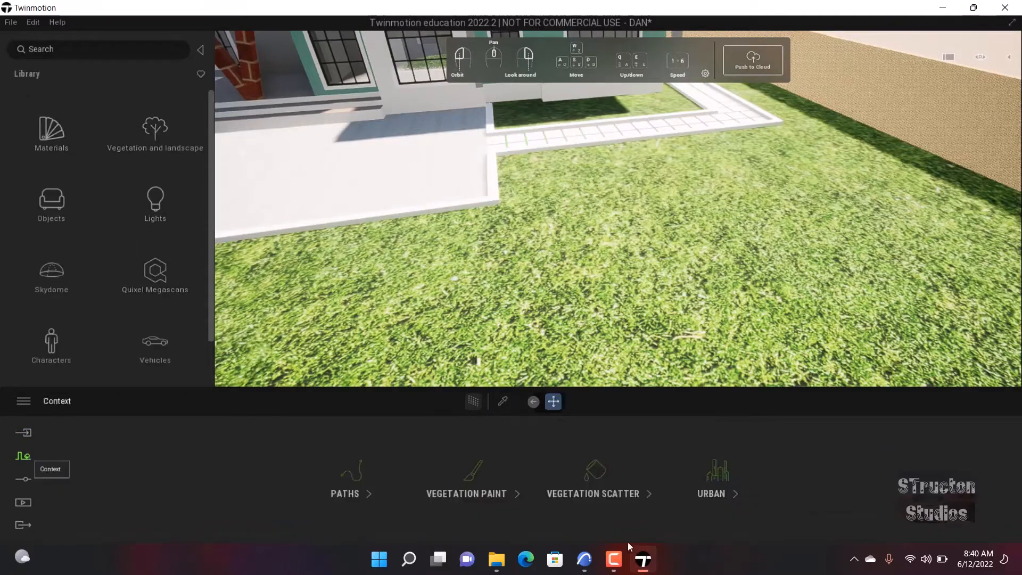
left_click(454, 481)
mouse_move(165, 150)
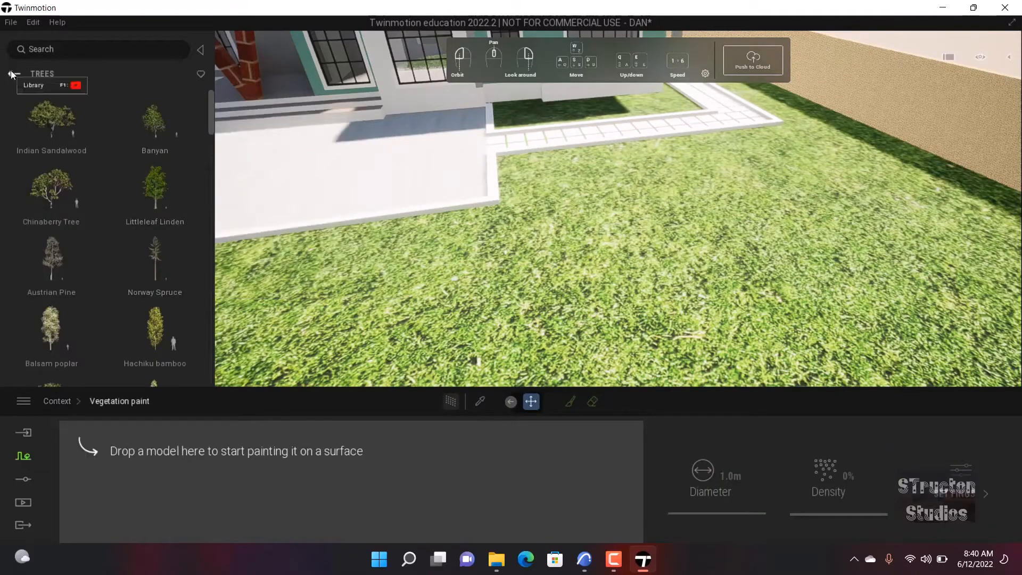
- Apply the Grass 1 natural ground material to the open ground outside the compound wall
scroll(720, 188, "down", 10)
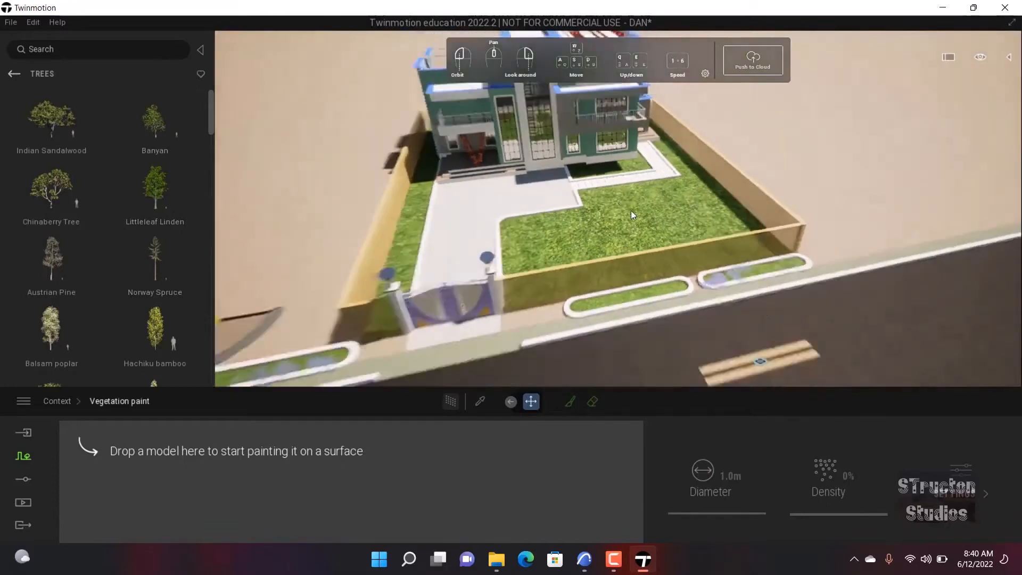
middle_click_drag(630, 210, 401, 215)
scroll(401, 215, "up", 2)
middle_click_drag(291, 256, 548, 231)
scroll(413, 240, "up", 3)
scroll(479, 230, "up", 3)
left_click(12, 74)
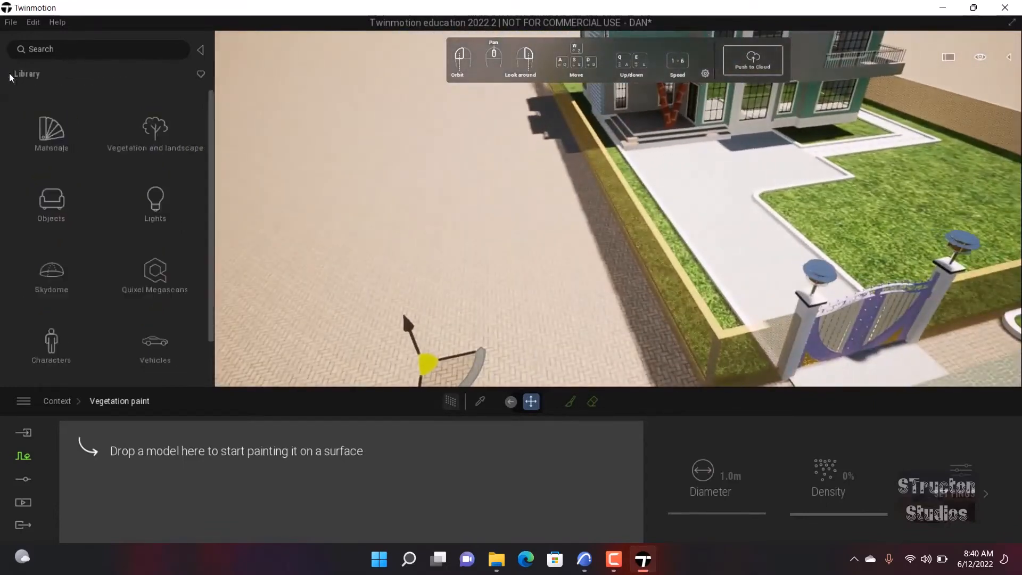
left_click(48, 128)
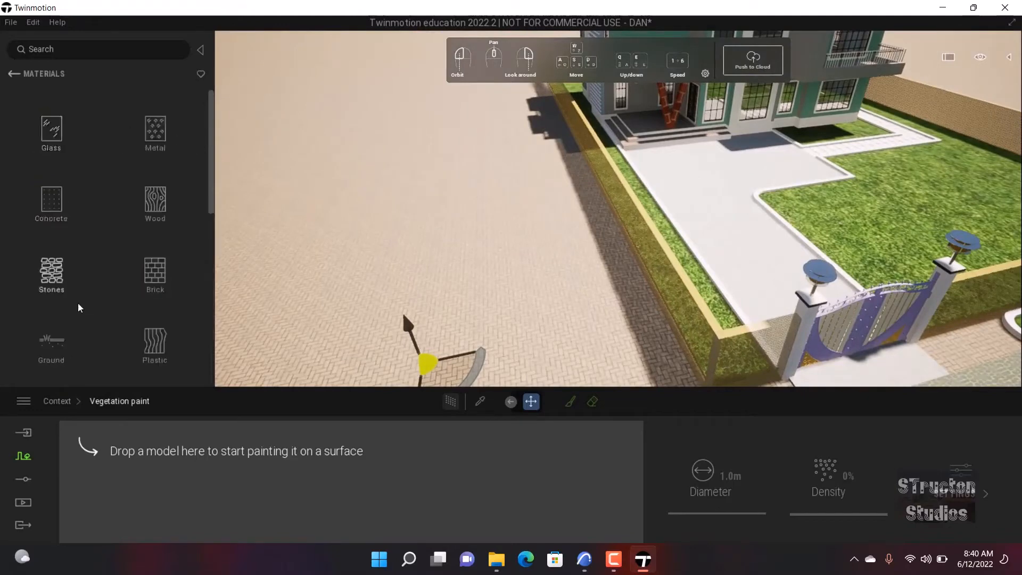
scroll(46, 285, "down", 1)
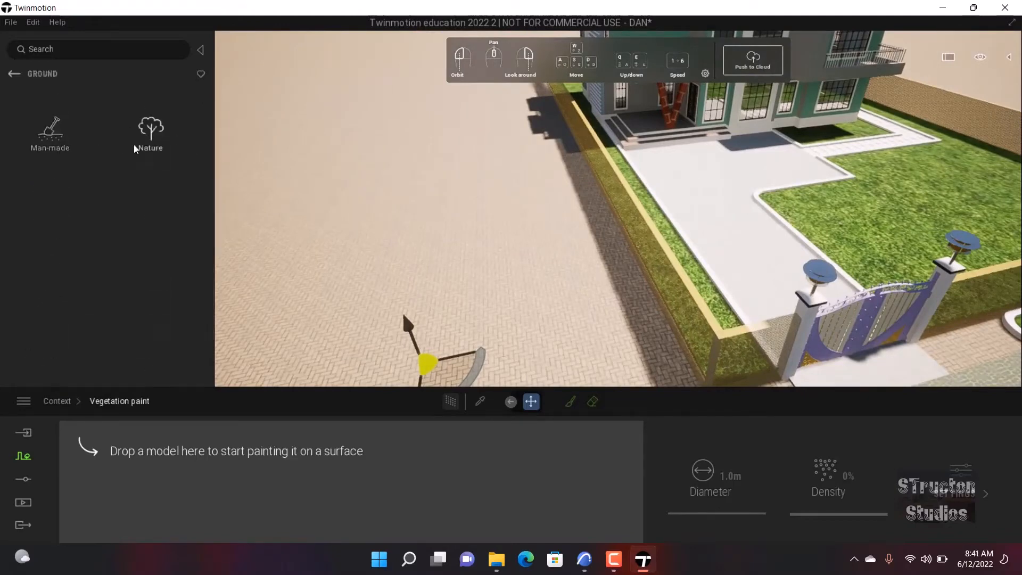
left_click(137, 141)
left_click_drag(56, 126, 392, 224)
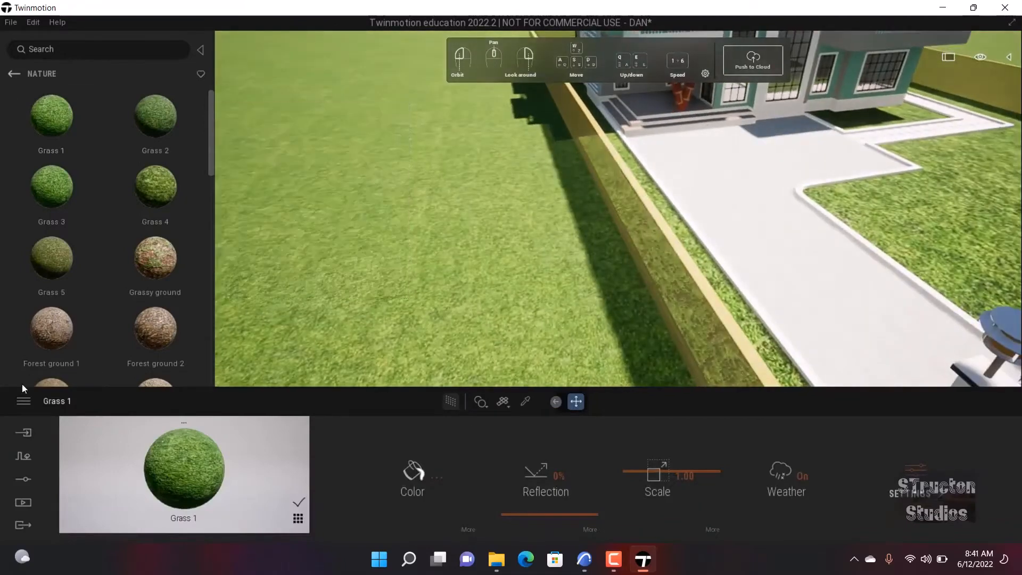
- Open Vegetation paint and add the Indian Sandalwood and Littleleaf Linden trees to the paint set
left_click(22, 456)
left_click(487, 498)
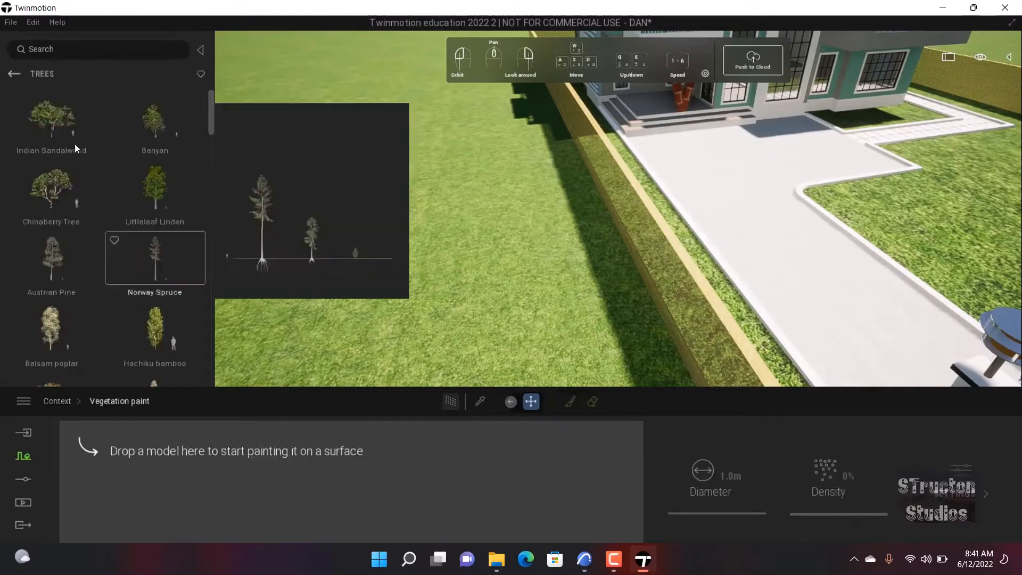
left_click_drag(104, 254, 103, 473)
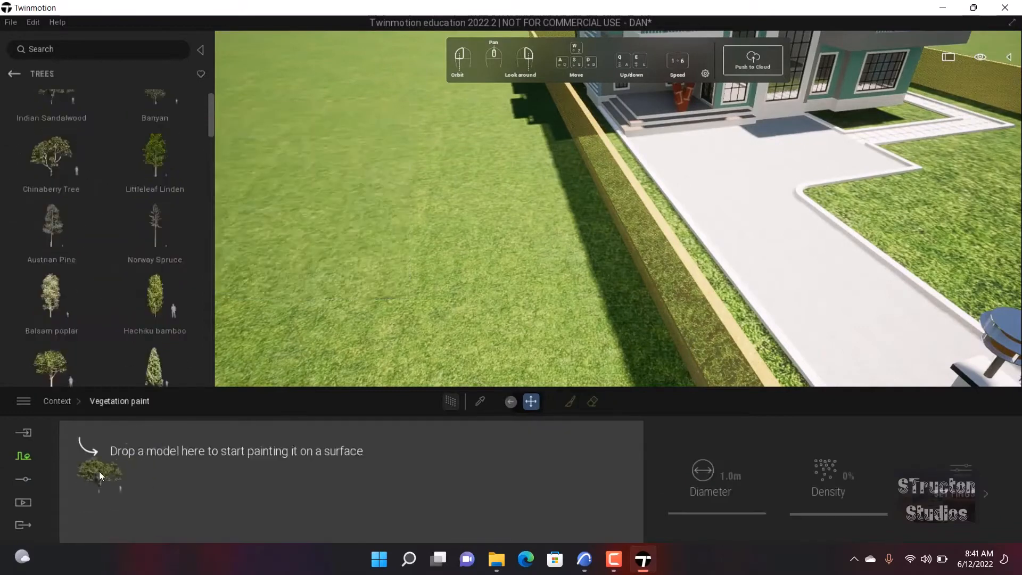
left_click_drag(119, 433, 104, 461)
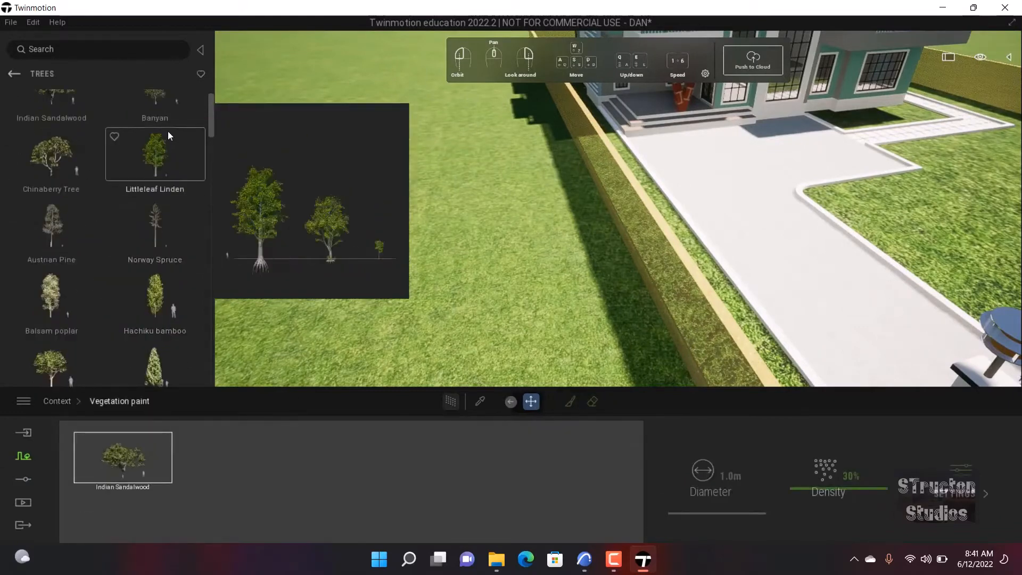
left_click_drag(223, 354, 192, 465)
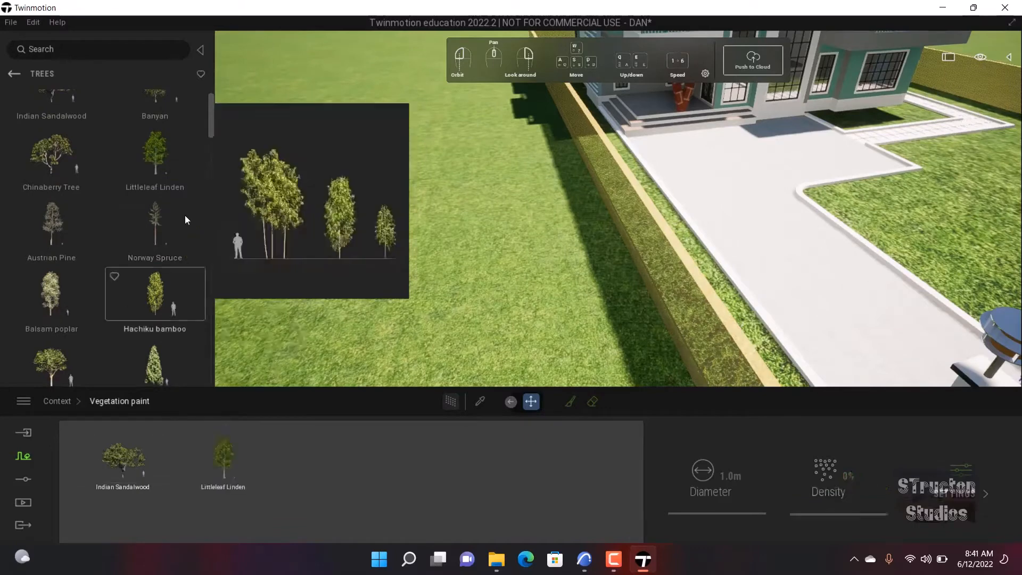
- Add the Katsura tree and Southern catalpa to the vegetation paint set
scroll(64, 241, "down", 2)
scroll(64, 241, "down", 2)
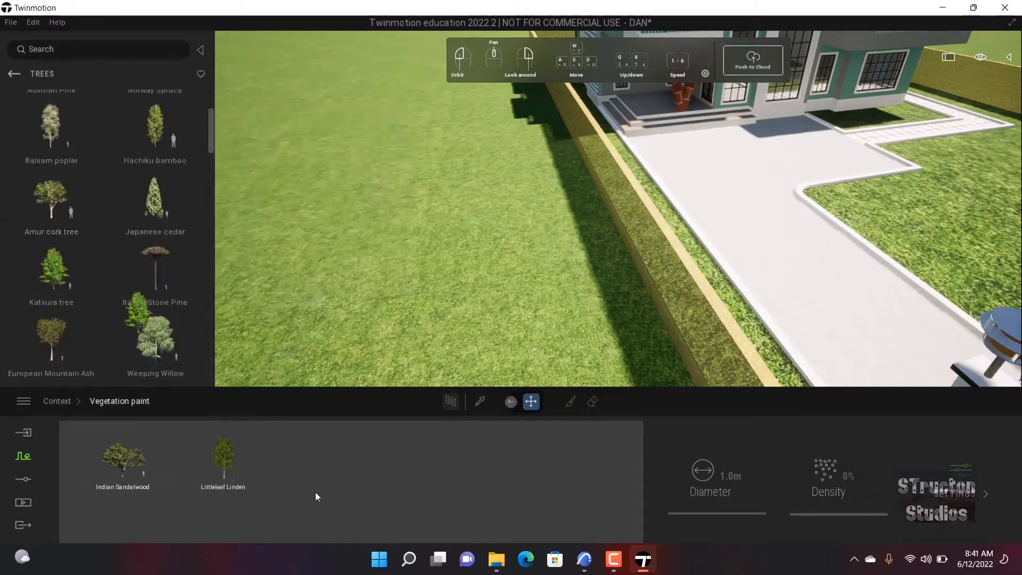
left_click_drag(293, 471, 293, 468)
scroll(96, 271, "down", 3)
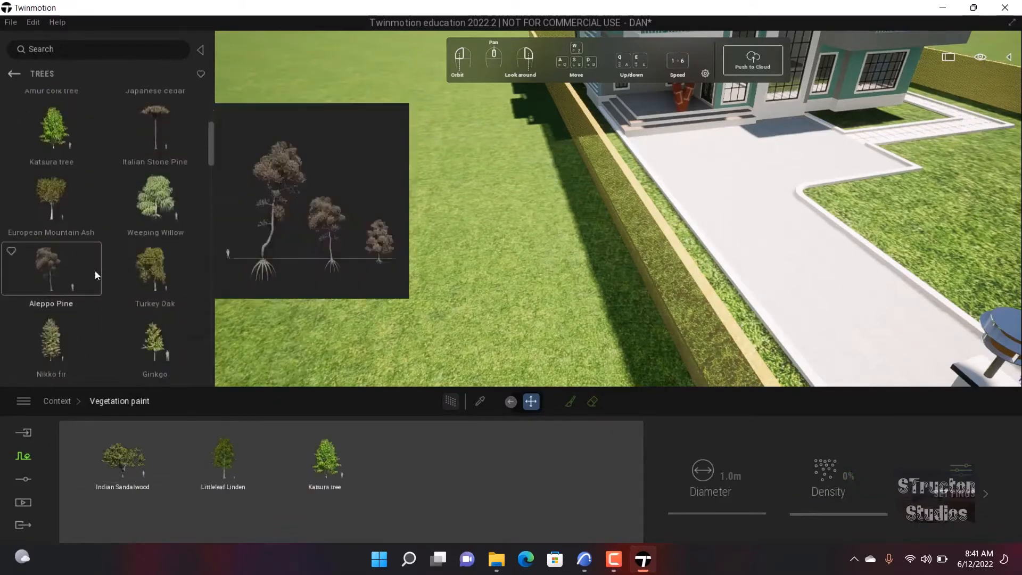
scroll(97, 277, "down", 5)
left_click_drag(44, 181, 298, 480)
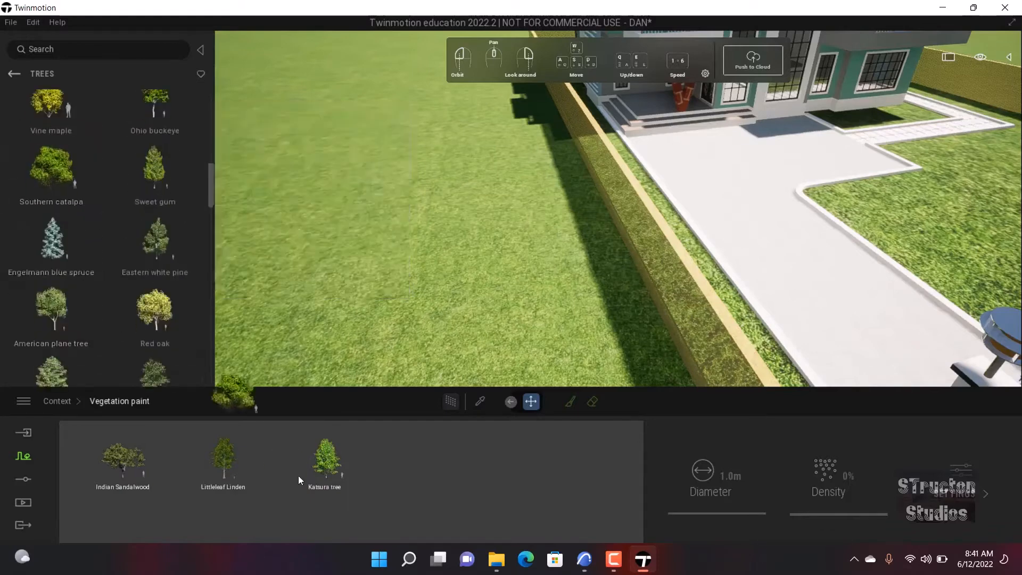
- Look through the remaining tree models and add the Ohio buckeye to the vegetation paint set
scroll(113, 330, "down", 8)
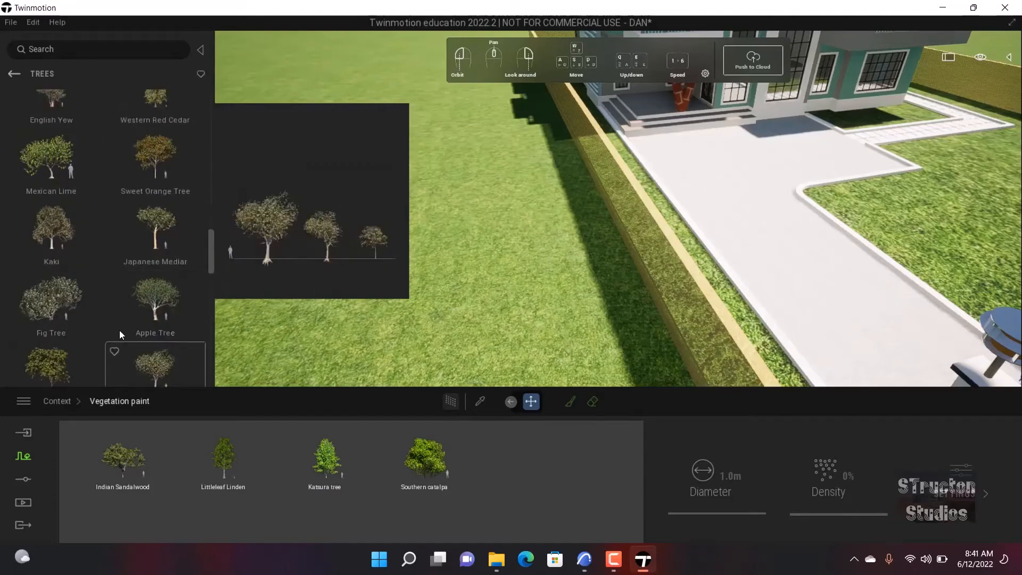
scroll(116, 324, "up", 5)
scroll(101, 282, "up", 3)
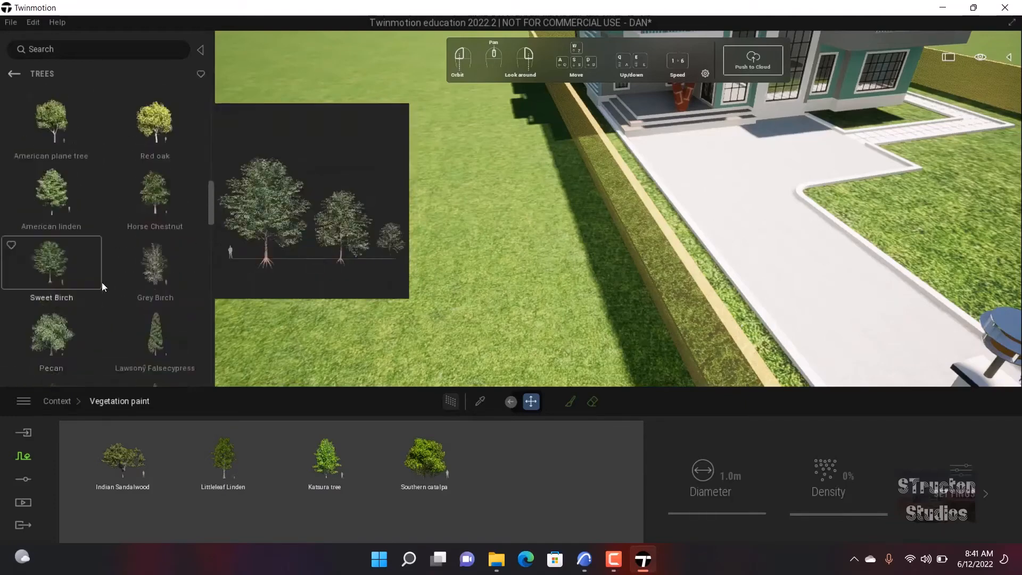
scroll(152, 241, "up", 3)
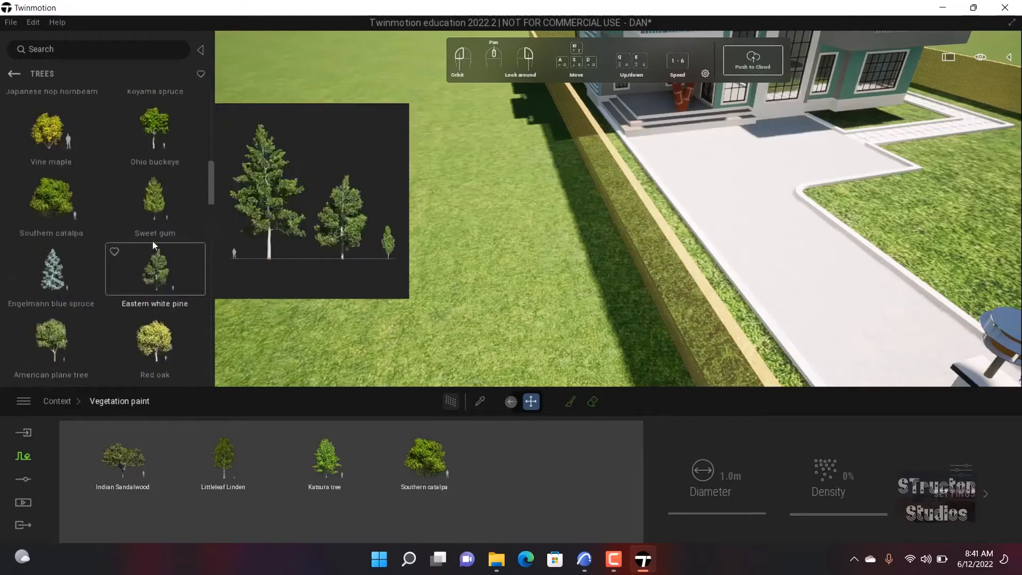
left_click_drag(506, 477, 505, 477)
- Activate the vegetation brush with all five trees and set its diameter to 7 m
left_click(573, 403)
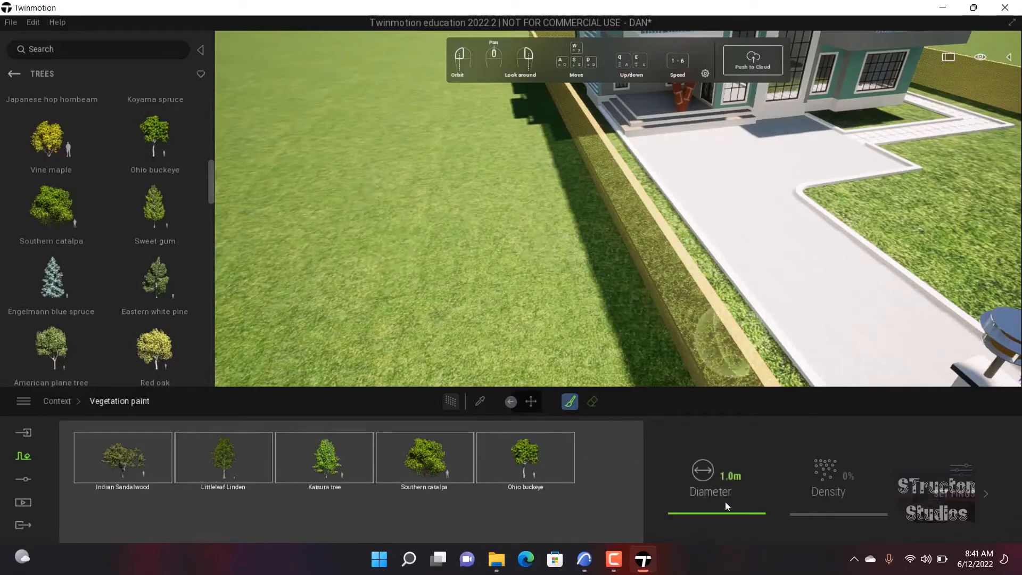
left_click_drag(725, 501, 713, 502)
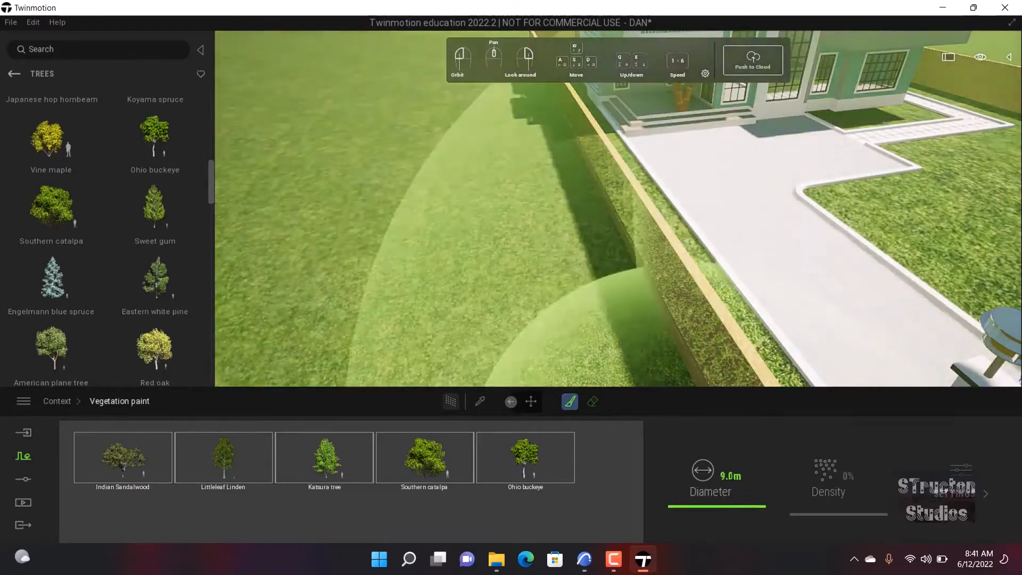
left_click(731, 476)
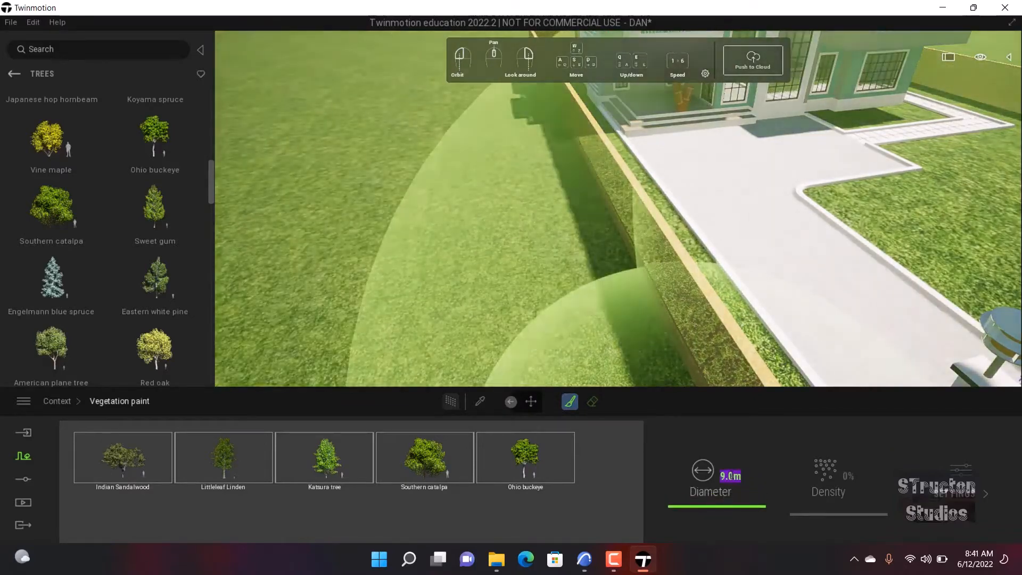
type("7")
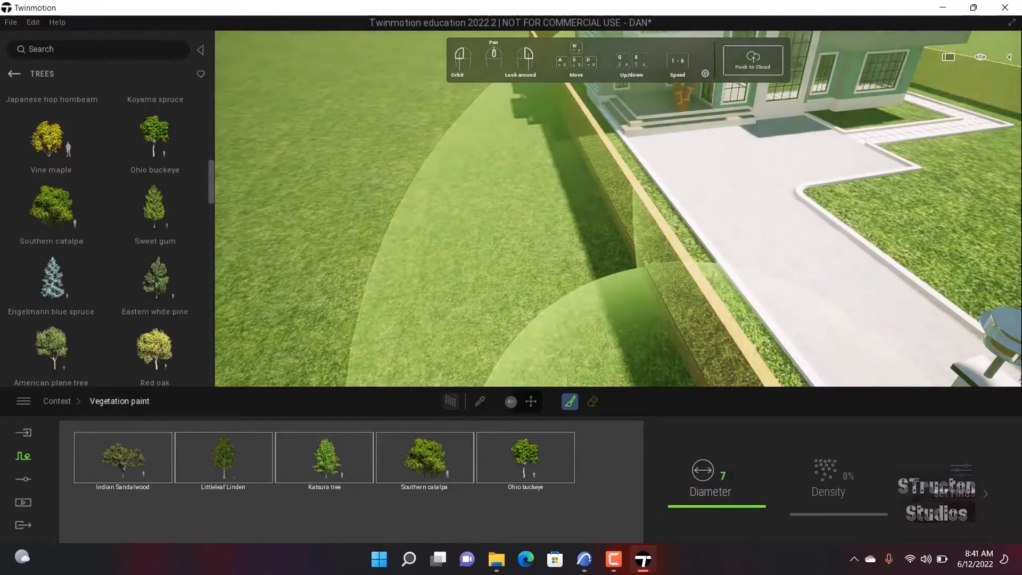
key("Return")
- Paint mixed trees on the open grass outside the compound's side wall, on the porch side near the gate and road
scroll(480, 208, "down", 3)
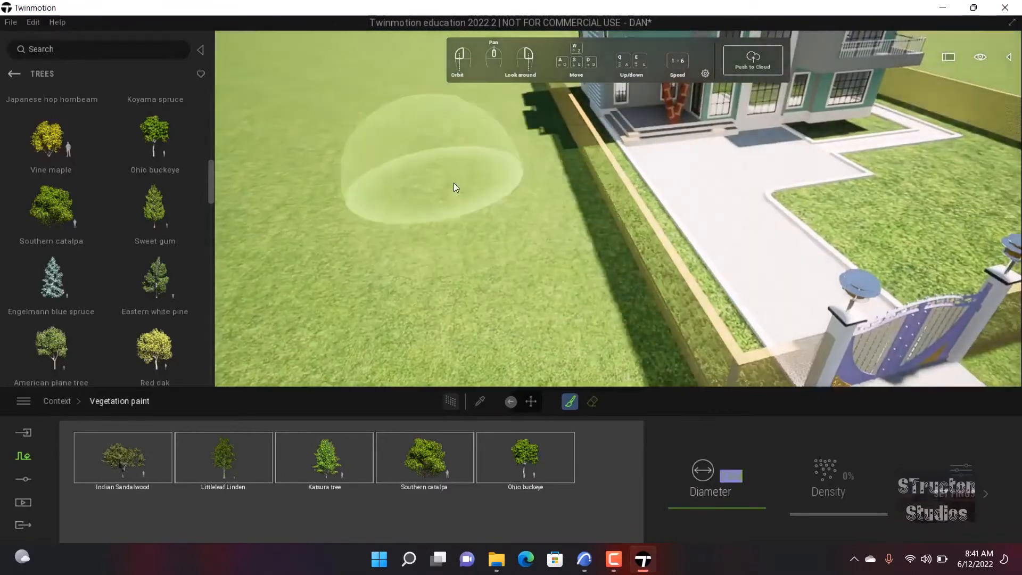
middle_click_drag(457, 187, 448, 215)
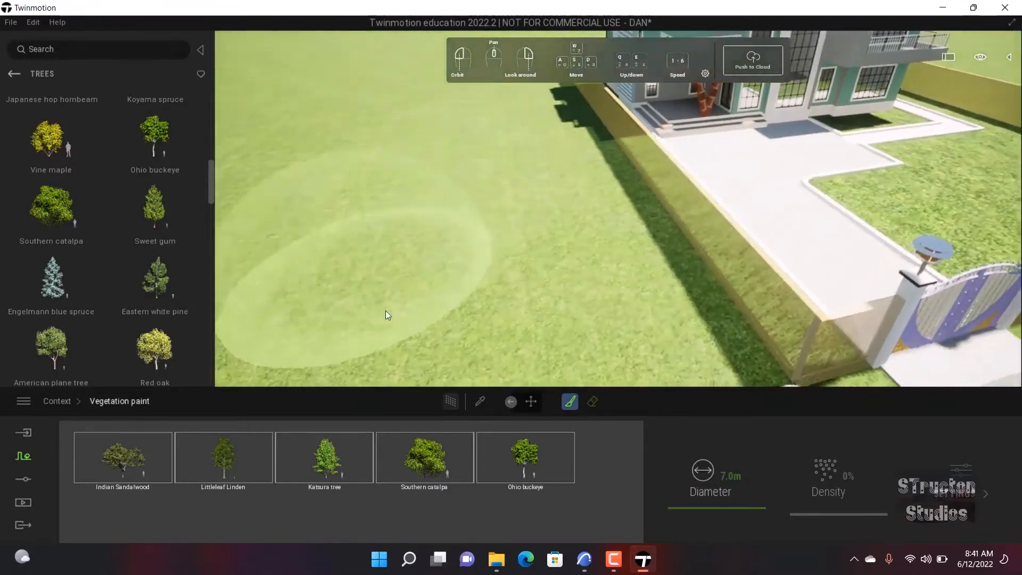
scroll(413, 301, "down", 1)
middle_click_drag(415, 299, 446, 287)
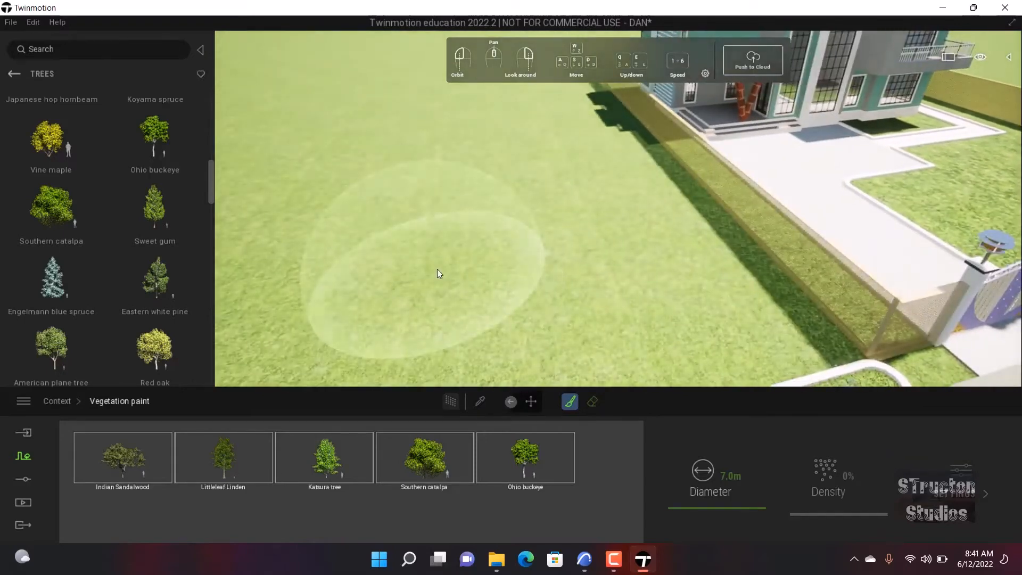
left_click(438, 272)
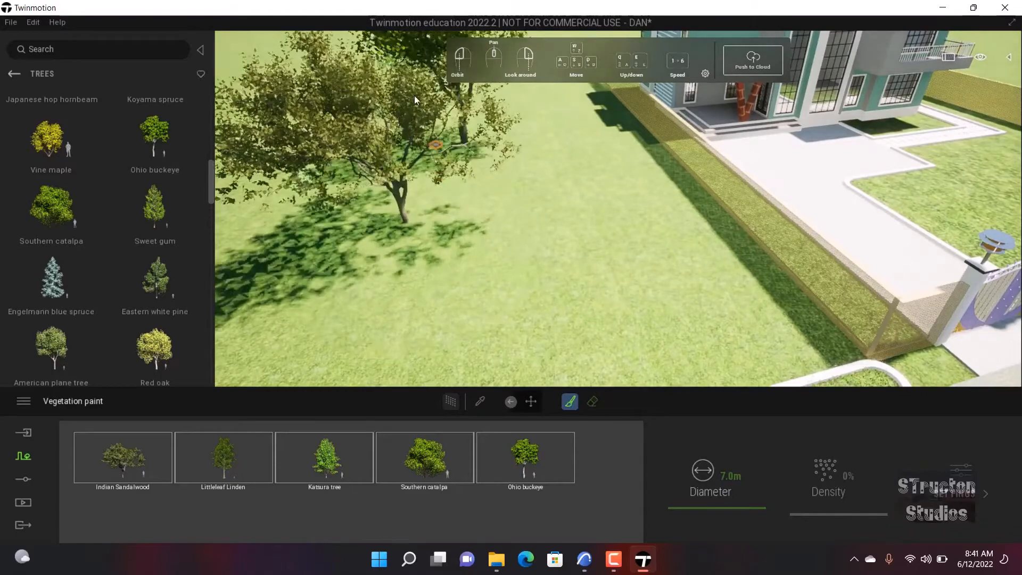
left_click(531, 245)
scroll(531, 245, "down", 5)
left_click(381, 223)
left_click(397, 137)
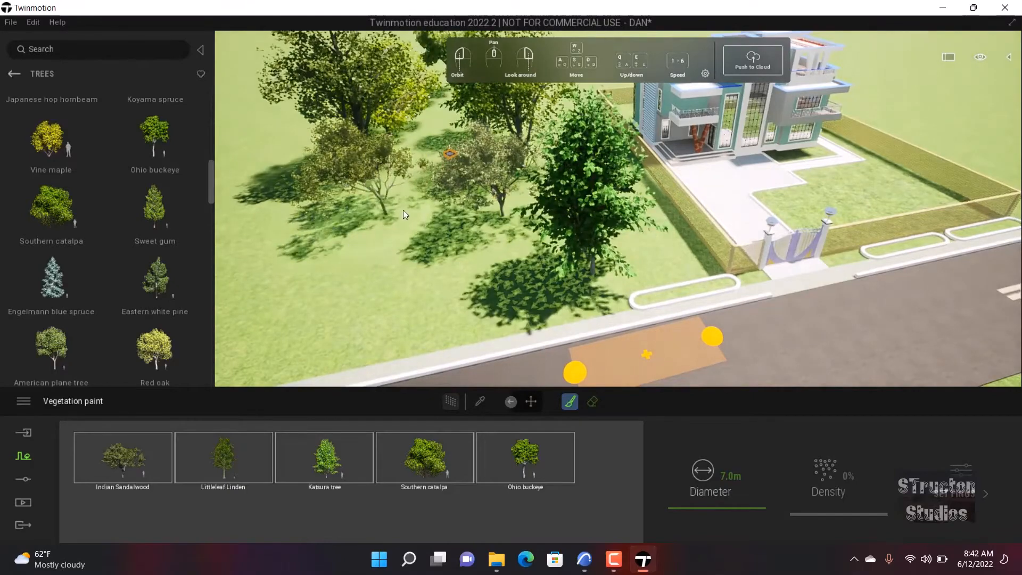
- Paint a belt of mixed trees across the open grass behind the house
mouse_move(404, 209)
middle_mouse_down()
mouse_move(379, 233)
mouse_move(493, 229)
mouse_move(500, 241)
middle_mouse_up()
key("w")
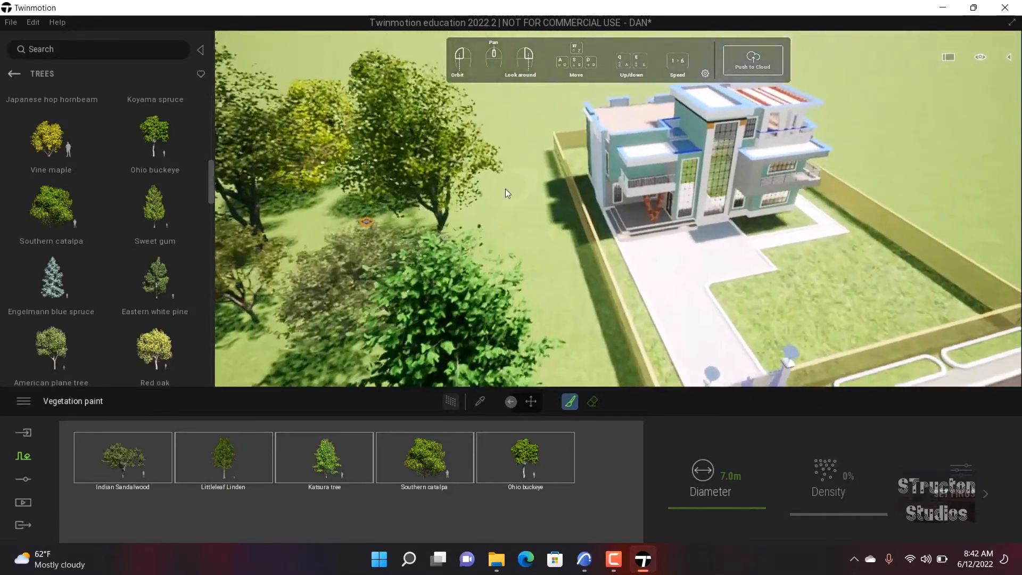
key("w")
key("w")
key("w")
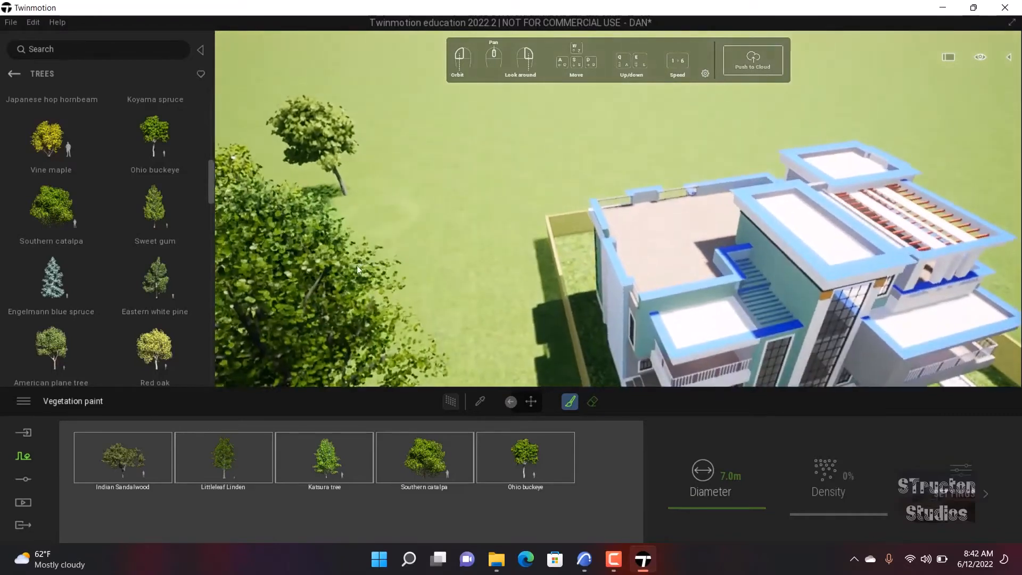
mouse_move(426, 191)
left_mouse_down()
mouse_move(538, 142)
mouse_move(804, 95)
mouse_move(832, 121)
mouse_move(522, 127)
mouse_move(389, 231)
mouse_move(516, 186)
mouse_move(796, 117)
mouse_move(779, 123)
left_mouse_up()
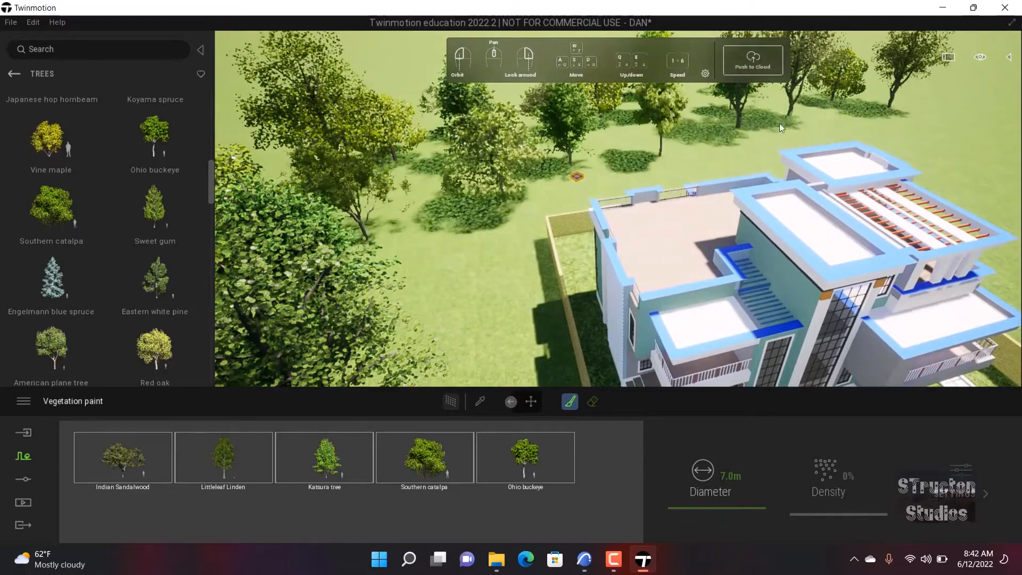
- Paint mixed trees on the grass beyond the compound's opposite side wall, from the back toward the road
key("d")
key("s")
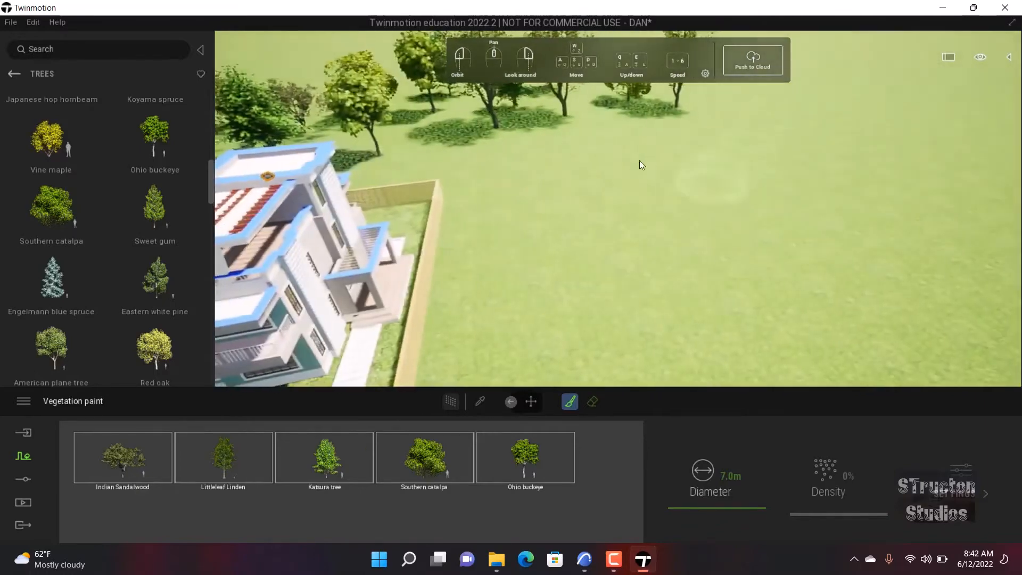
mouse_move(637, 149)
left_mouse_down()
mouse_move(717, 302)
mouse_move(693, 227)
mouse_move(768, 198)
mouse_move(811, 339)
left_mouse_up()
key("s")
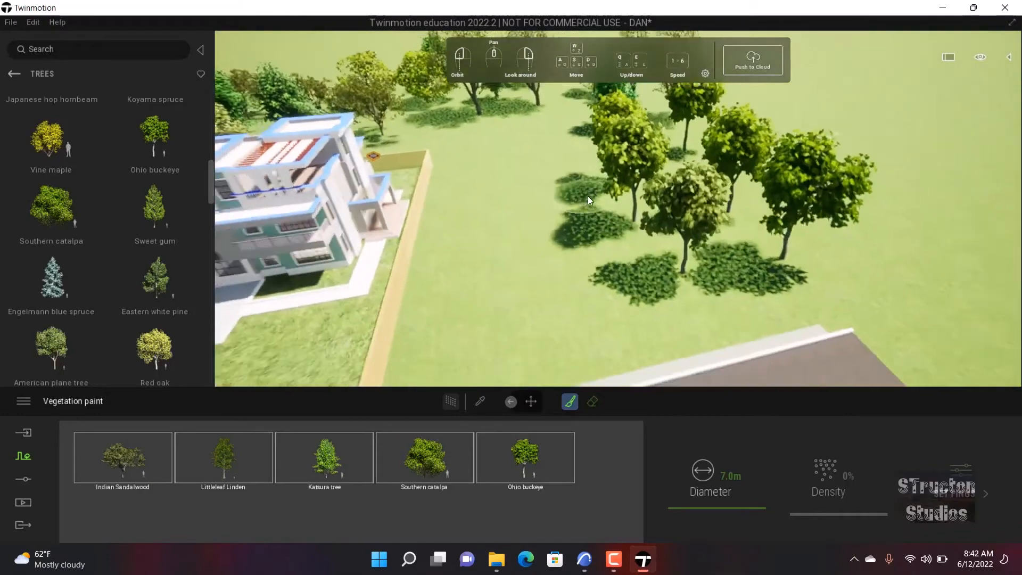
key("w")
key("s")
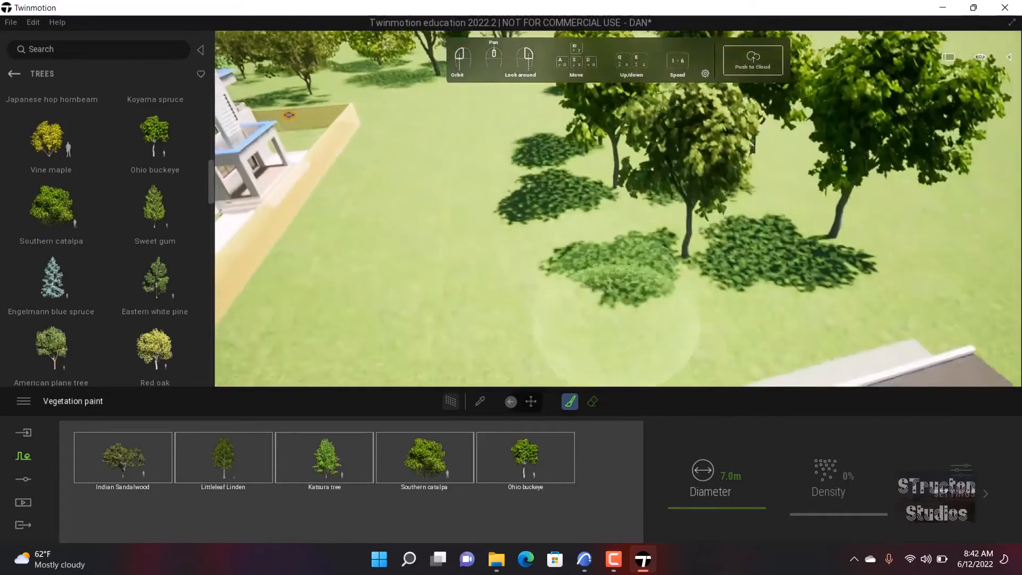
left_click_drag(468, 131, 538, 224)
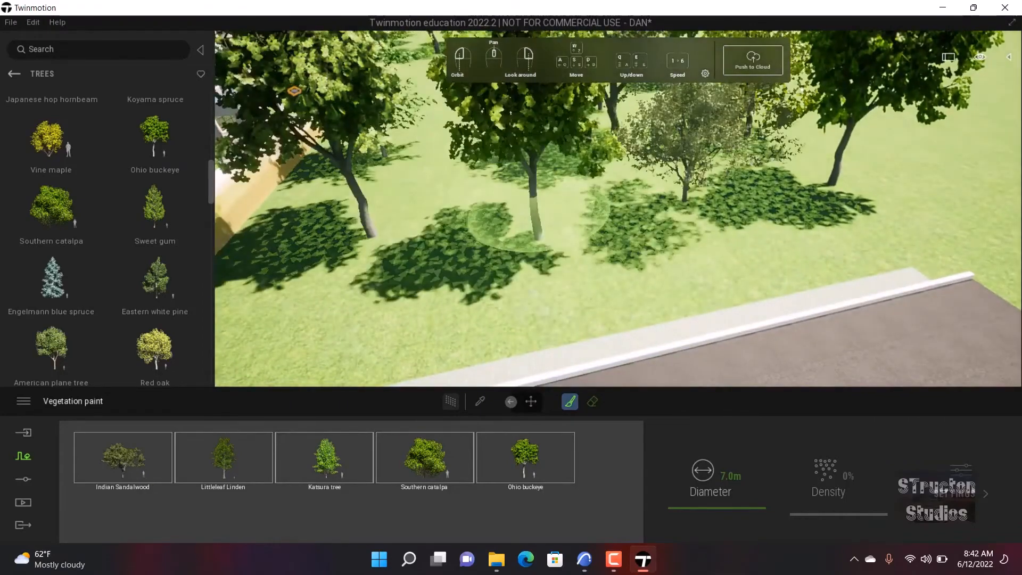
- Fill the gaps between the painted trees on that side of the compound with more mixed trees
mouse_move(546, 234)
right_mouse_down()
mouse_move(577, 222)
mouse_move(605, 167)
mouse_move(643, 149)
right_mouse_up()
key("s")
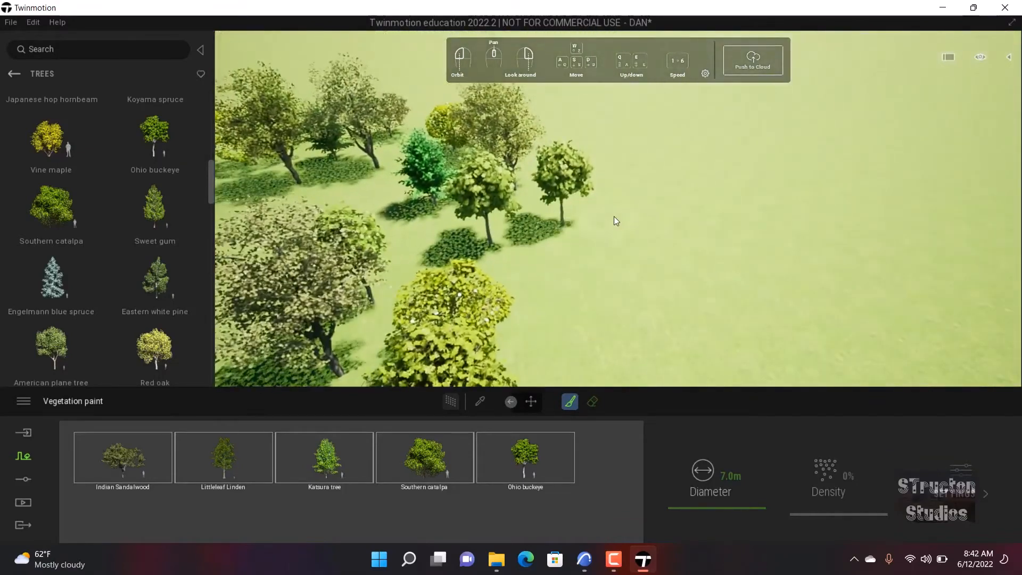
mouse_move(582, 221)
right_mouse_down()
mouse_move(597, 213)
mouse_move(620, 143)
mouse_move(581, 168)
right_mouse_up()
key("s")
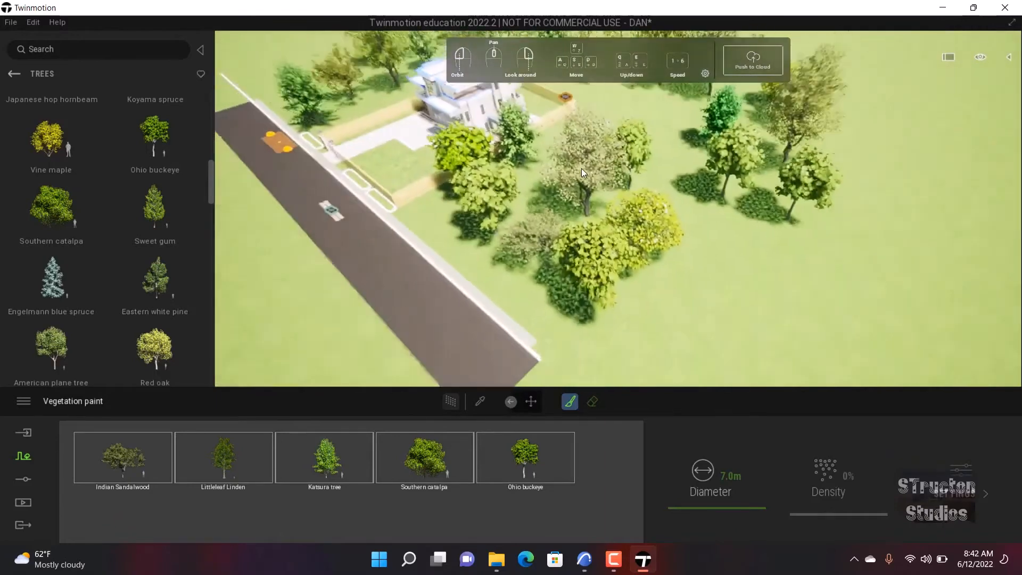
left_click(631, 121)
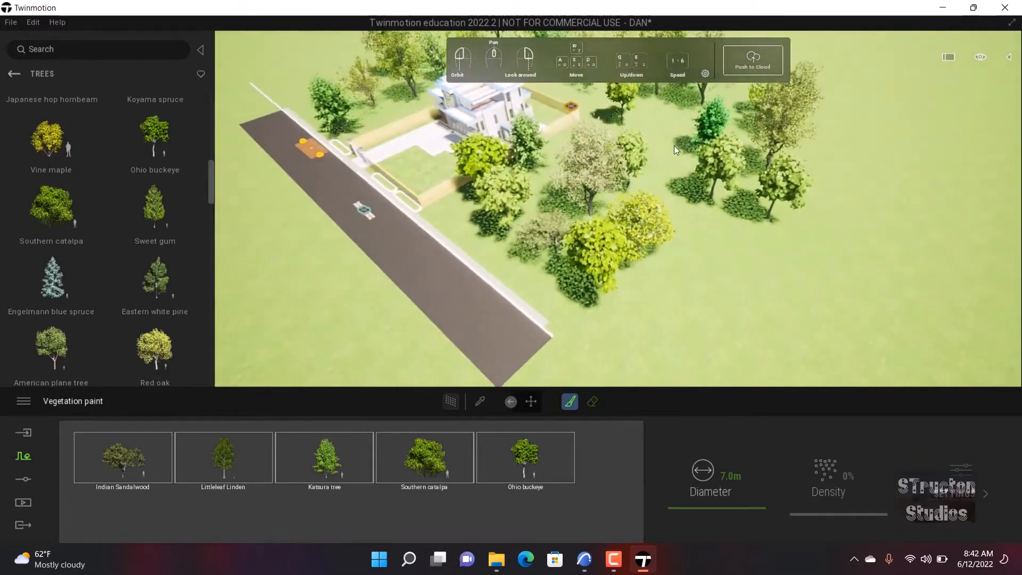
left_click(662, 159)
scroll(672, 157, "up", 2)
left_click(687, 240)
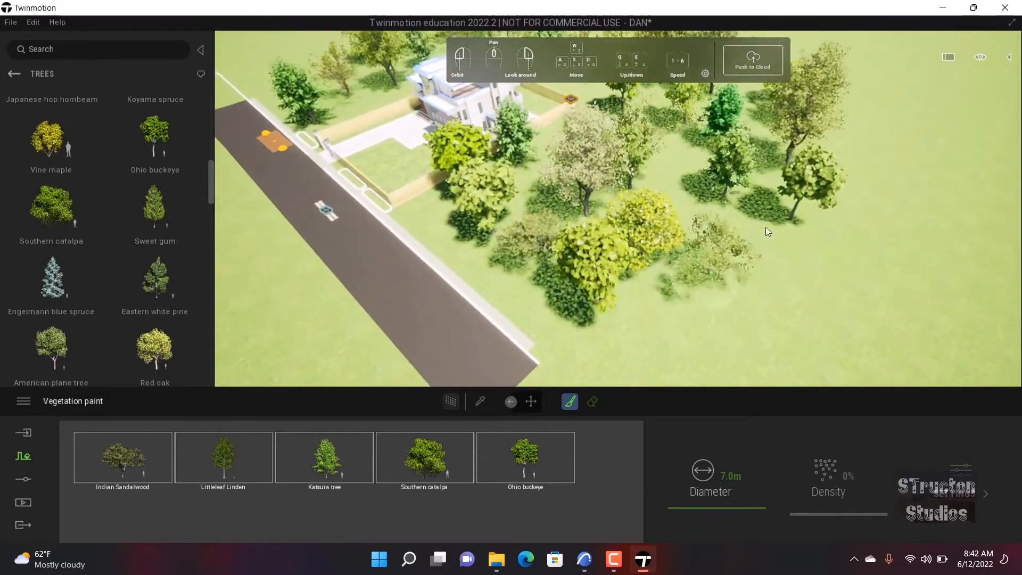
right_click_drag(765, 227, 747, 213)
scroll(747, 213, "up", 2)
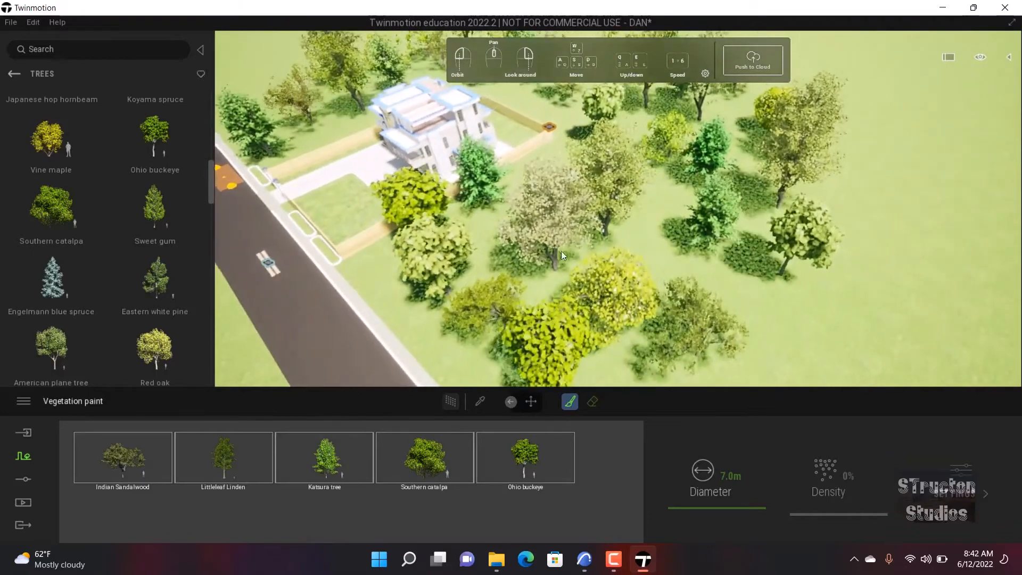
- Stop painting, leave Vegetation paint and reselect the painted tree set beside the house
left_click(95, 206)
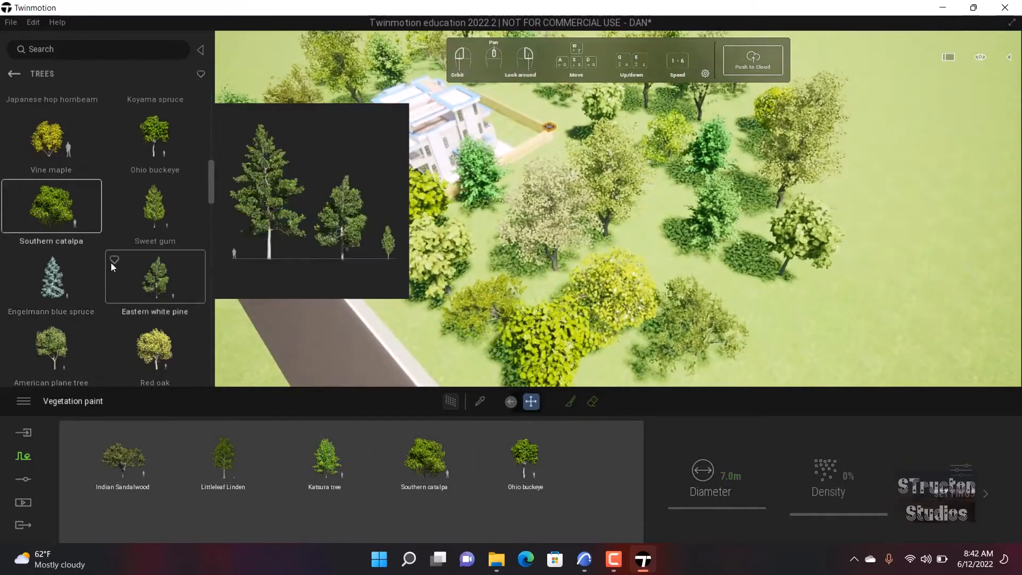
scroll(111, 263, "down", 1)
left_click(22, 457)
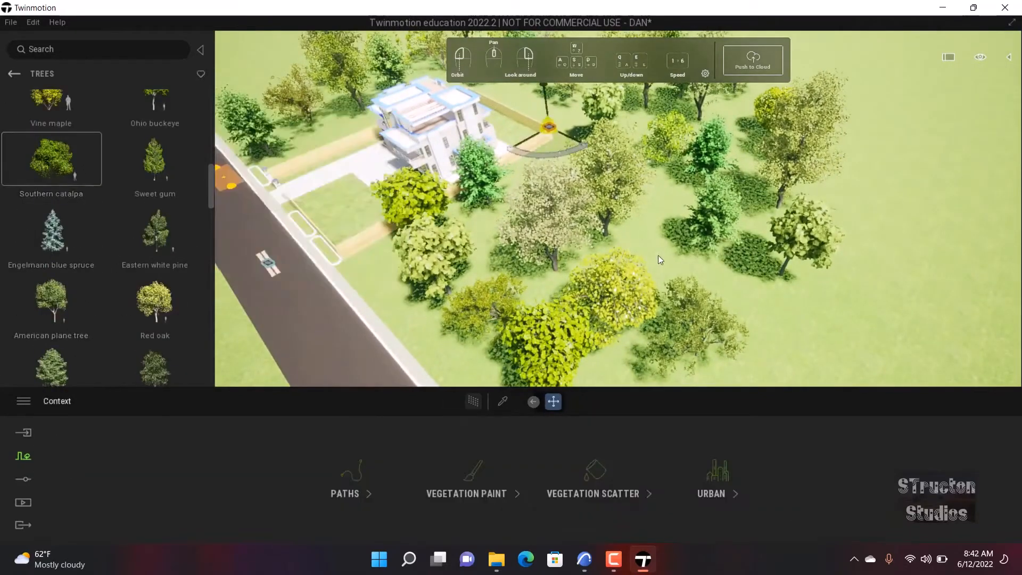
scroll(586, 247, "up", 4)
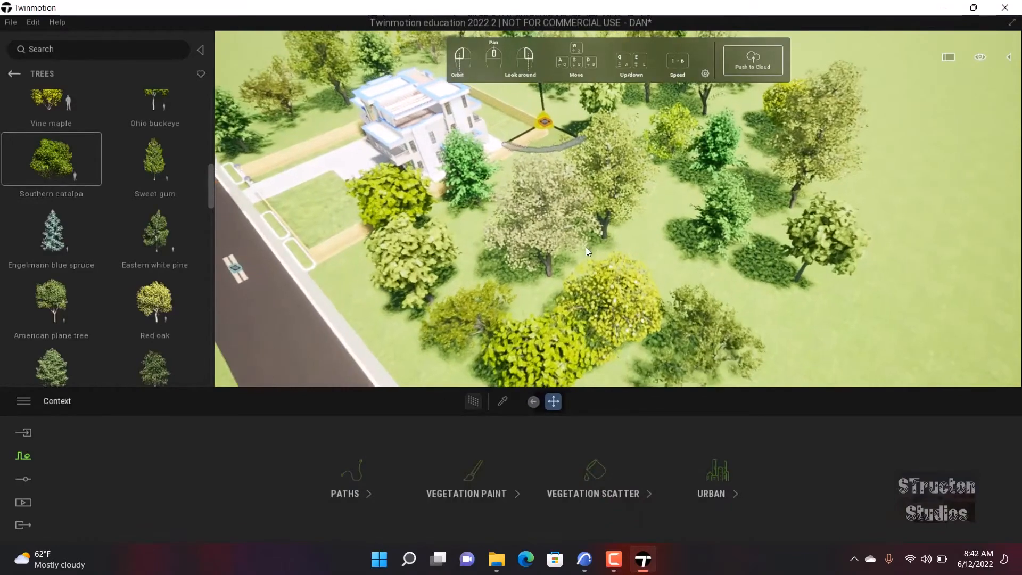
left_click(538, 220)
middle_click_drag(538, 219, 604, 236)
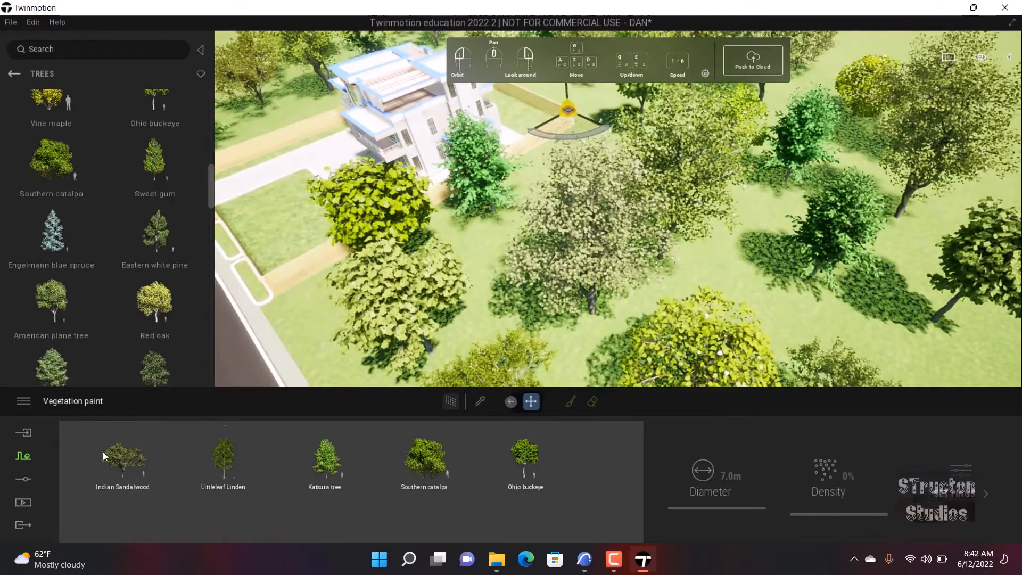
- Try to place a Southern catalpa among the painted trees beside the house
mouse_move(42, 165)
left_click_drag(42, 163, 367, 213)
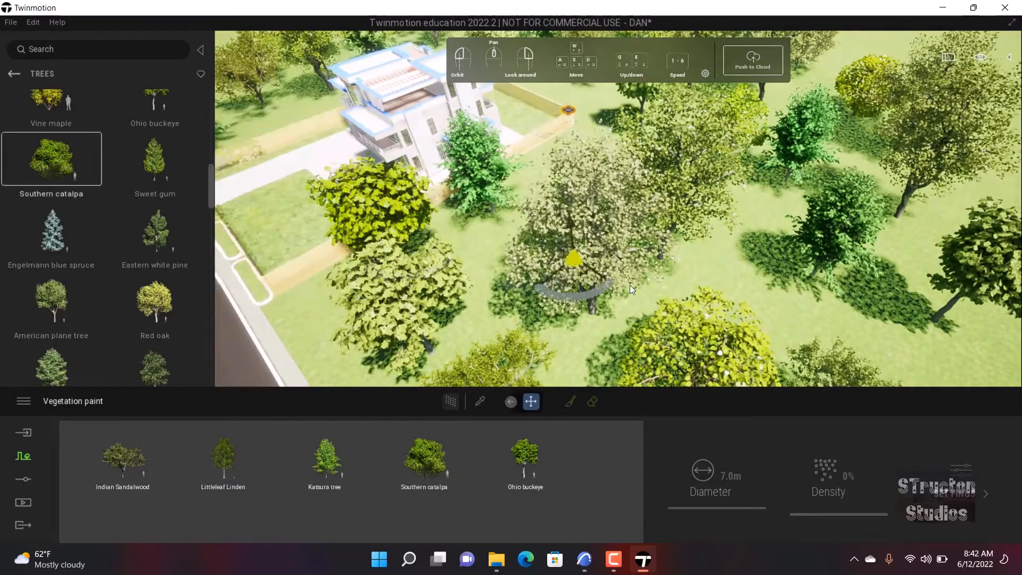
scroll(578, 293, "down", 5)
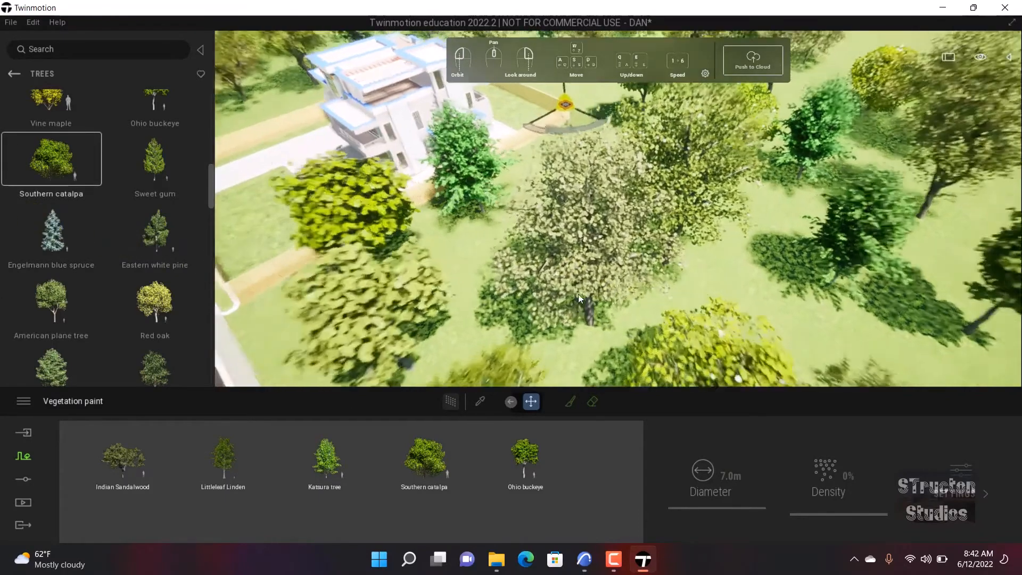
- Place a single Flame of the Forest tree from the tree library on the open grass near the compound's boundary wall
scroll(561, 140, "up", 10)
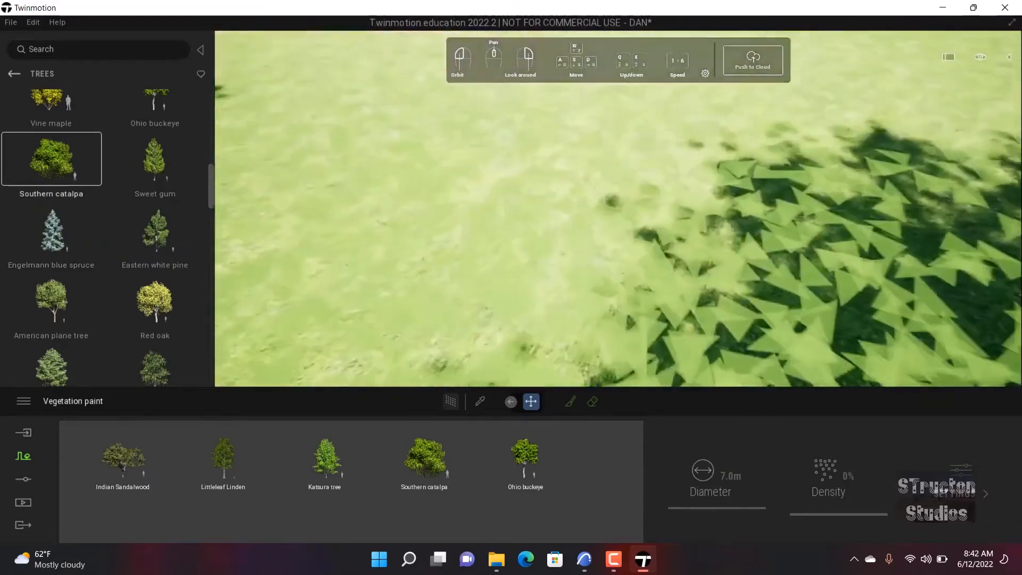
right_click_drag(572, 150, 571, 71)
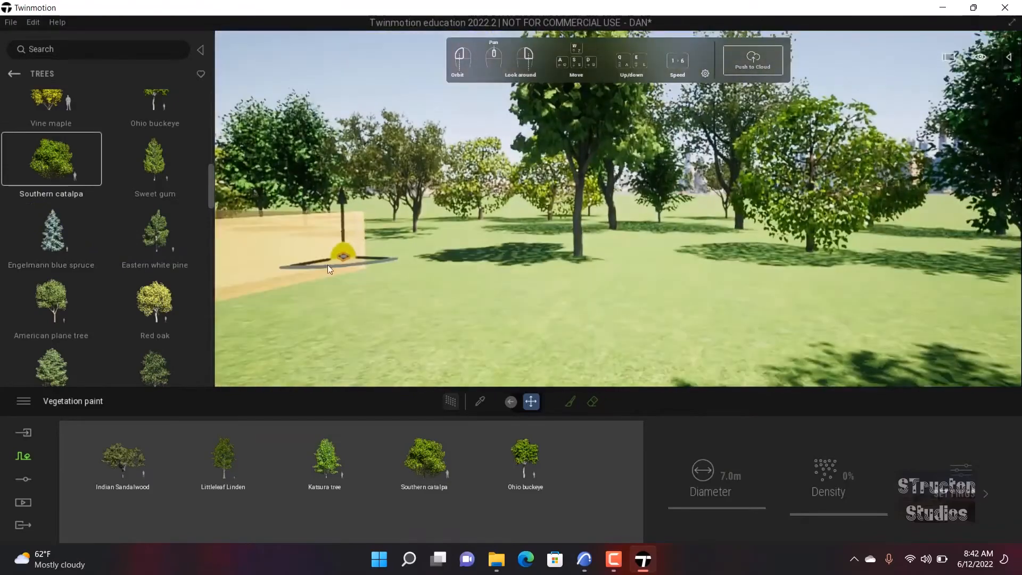
scroll(46, 183, "up", 2)
scroll(46, 183, "down", 8)
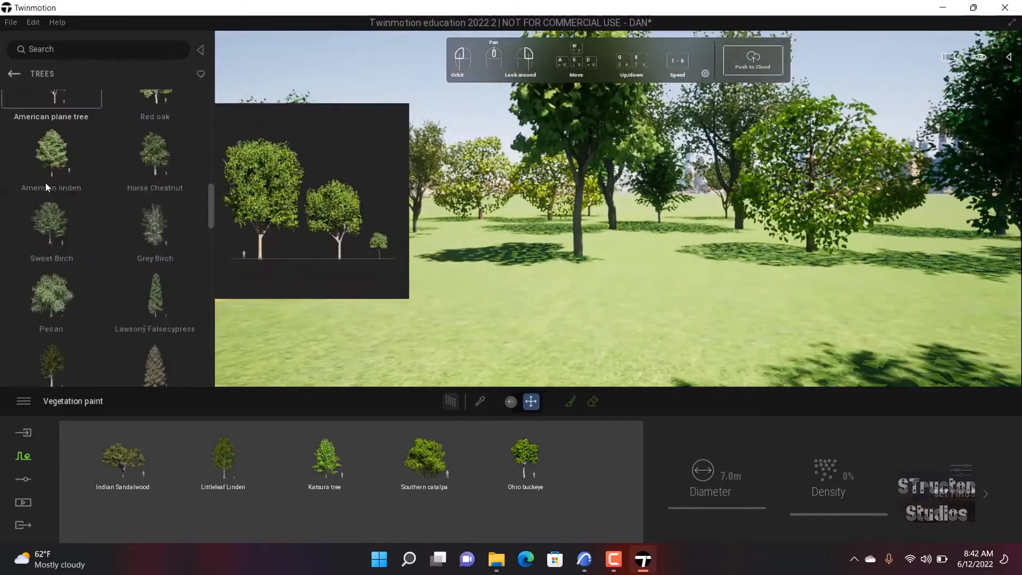
scroll(82, 289, "down", 10)
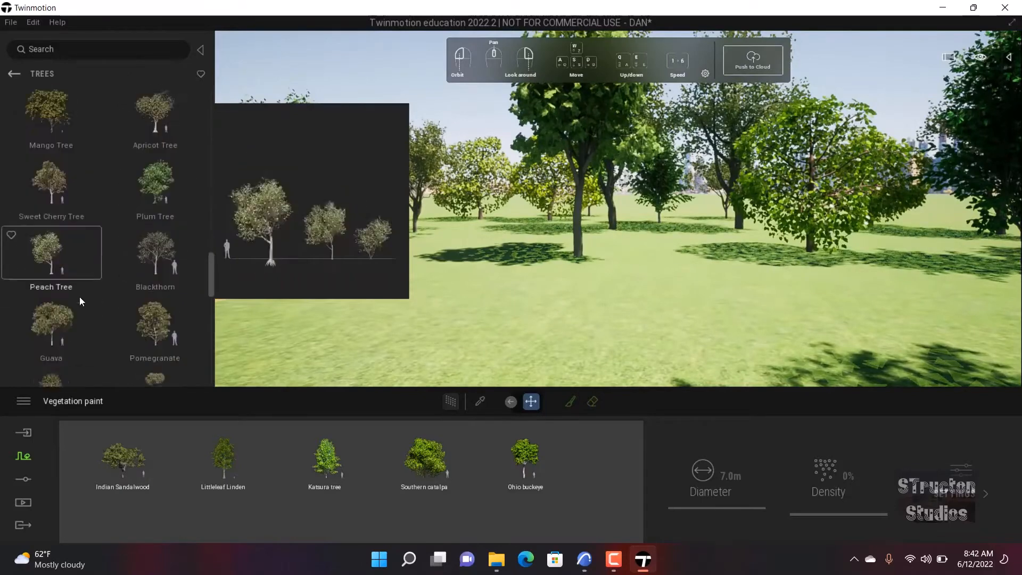
scroll(81, 317, "down", 6)
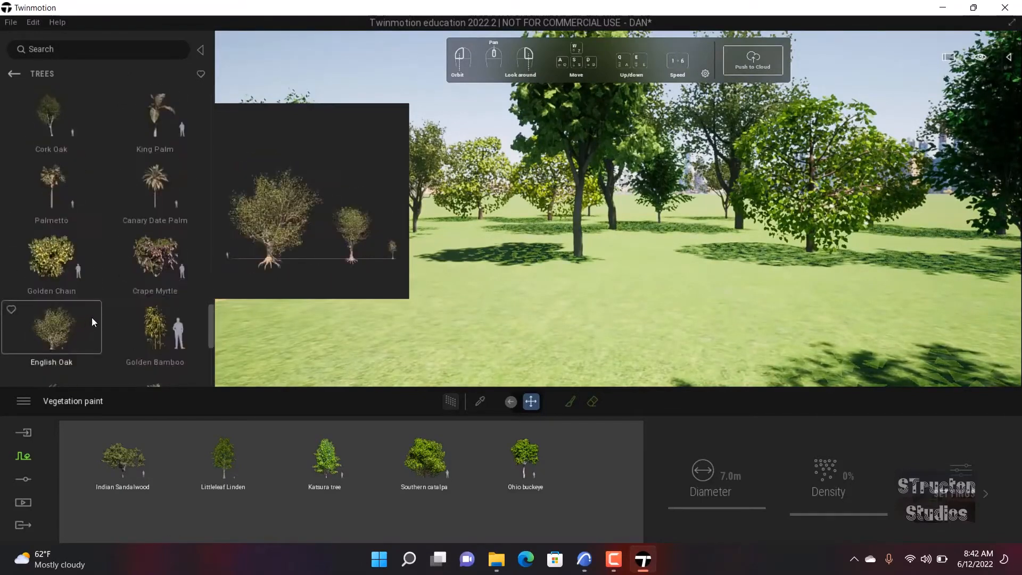
scroll(155, 227, "down", 3)
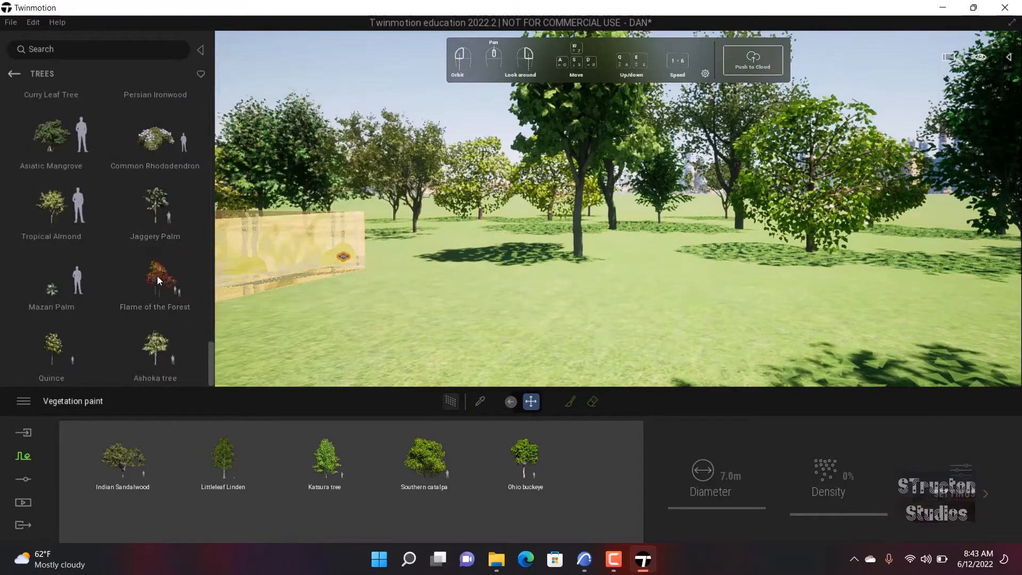
mouse_move(157, 277)
left_mouse_down()
mouse_move(369, 360)
mouse_move(617, 345)
mouse_move(623, 303)
mouse_move(537, 364)
mouse_move(768, 288)
mouse_move(494, 303)
mouse_move(595, 229)
mouse_move(714, 312)
mouse_move(570, 320)
mouse_move(493, 266)
mouse_move(563, 283)
mouse_move(589, 238)
mouse_move(550, 333)
mouse_move(570, 341)
mouse_move(627, 321)
mouse_move(544, 335)
left_mouse_up()
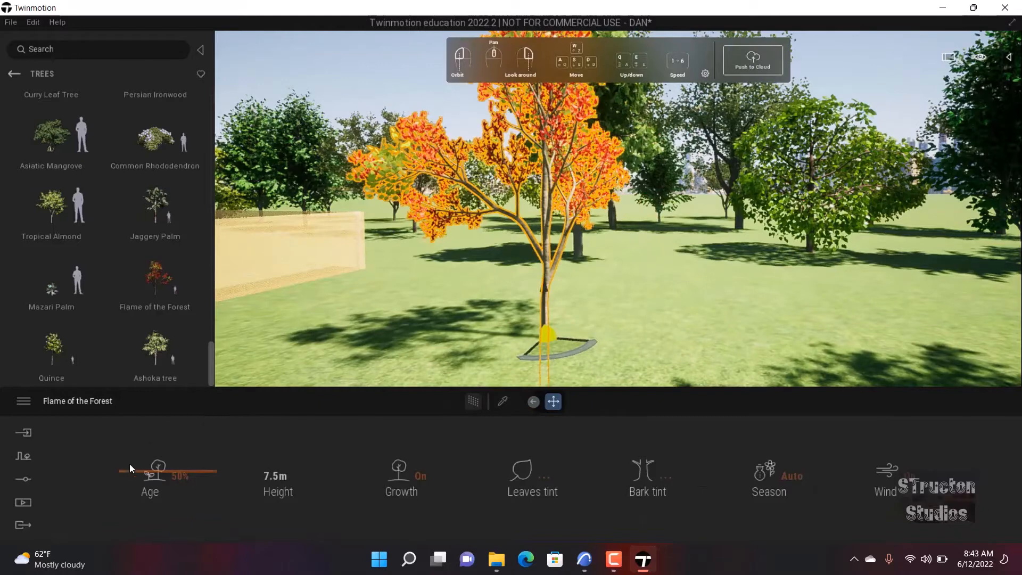
- Preview the Flame of the Forest tree at 100% and 0% age, and set its age to 55%
left_click_drag(139, 470, 138, 397)
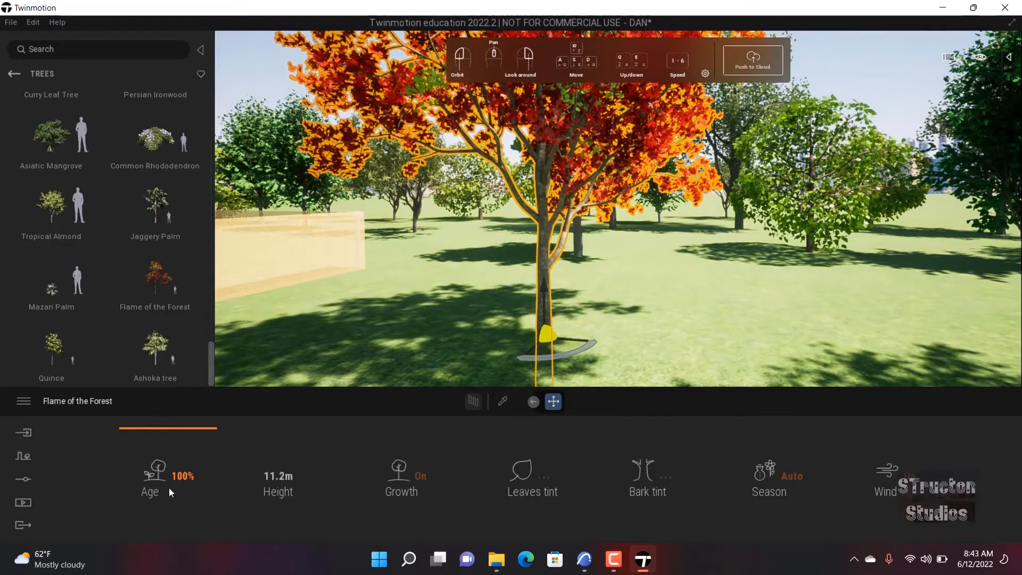
left_click_drag(168, 451, 158, 552)
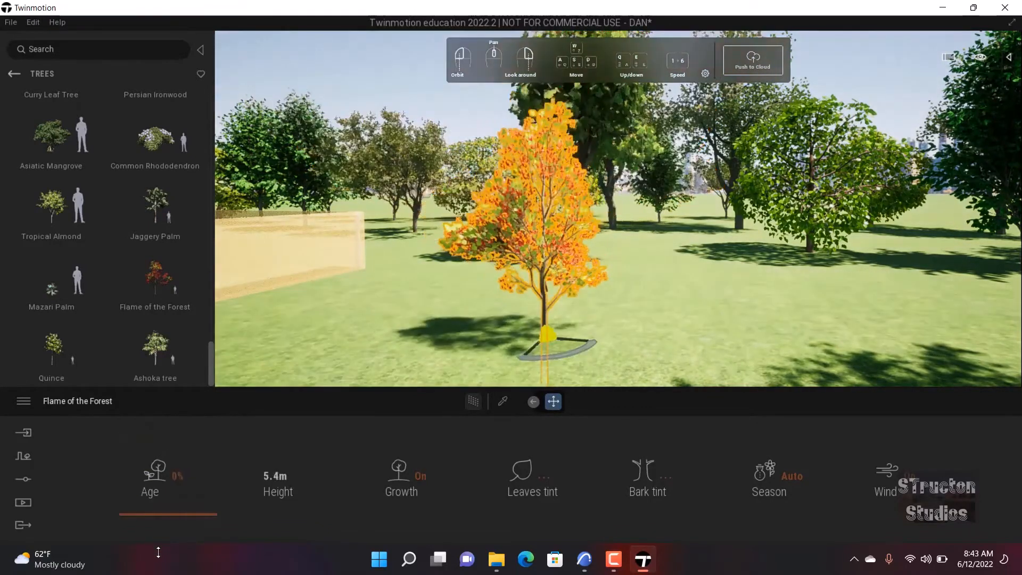
left_click_drag(168, 485, 153, 467)
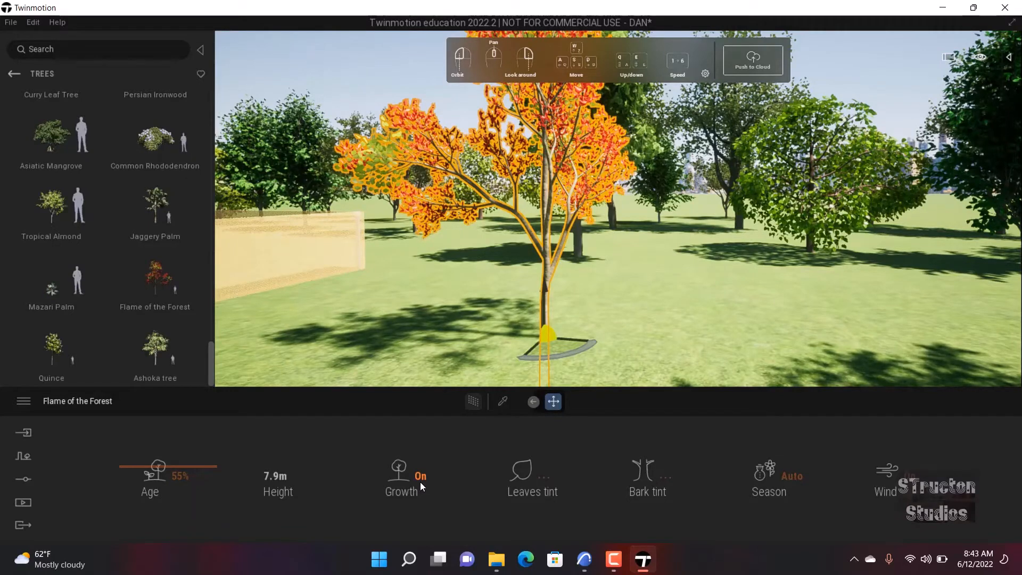
- Inspect the tree's leaves tint and bark tint colour pickers without changing them, and open its season options
left_click(516, 475)
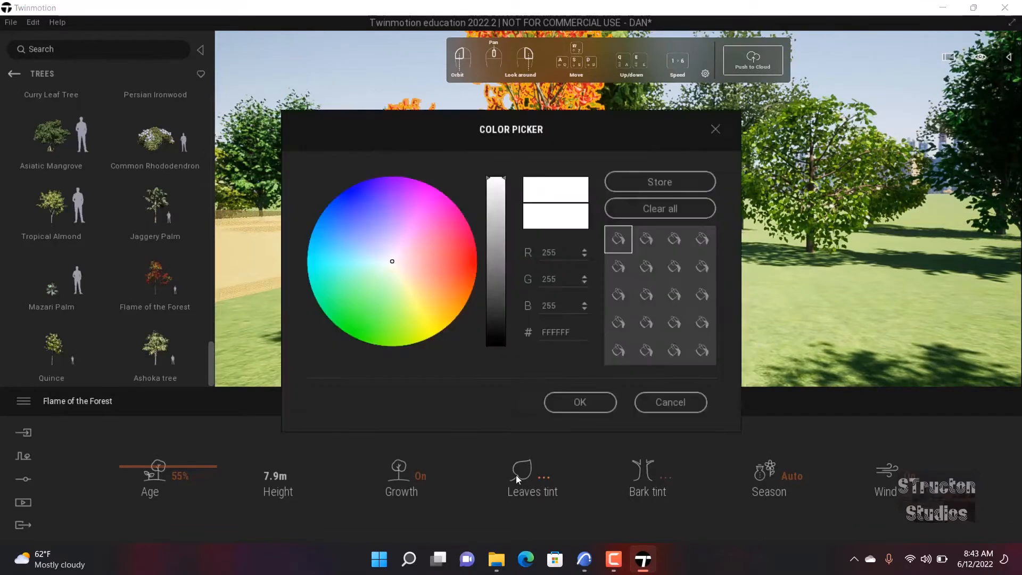
left_click(656, 413)
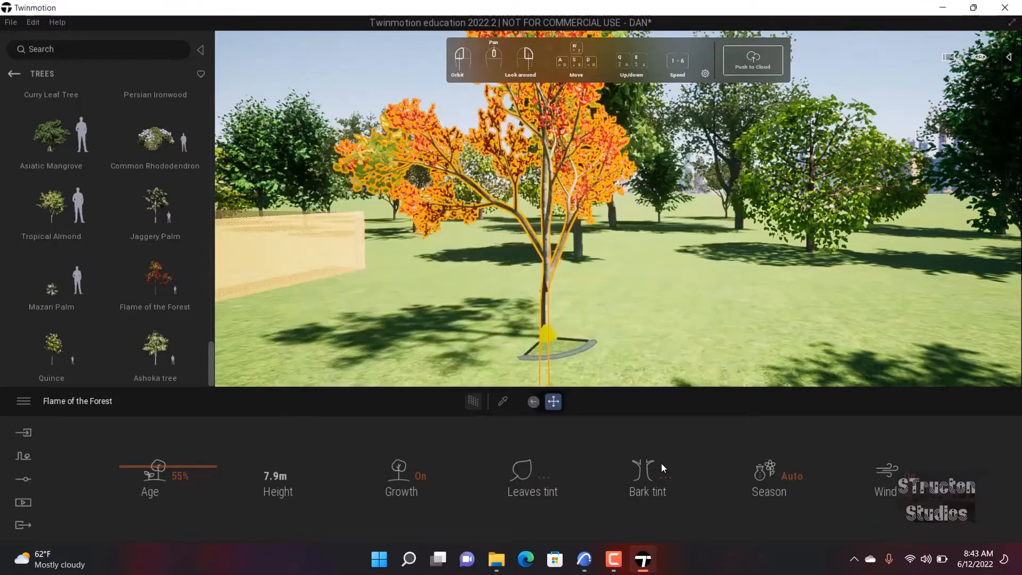
left_click(650, 475)
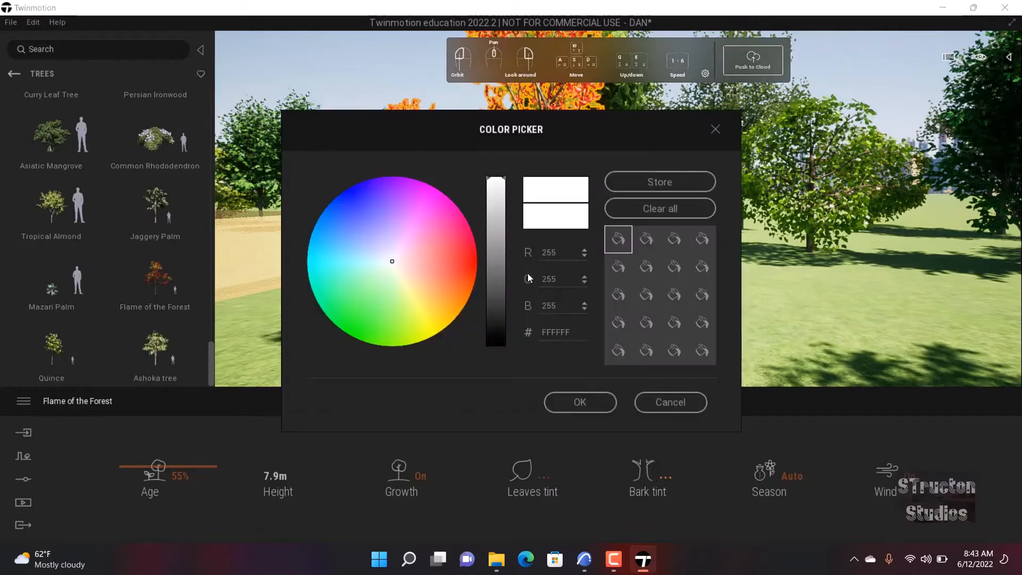
left_click(662, 402)
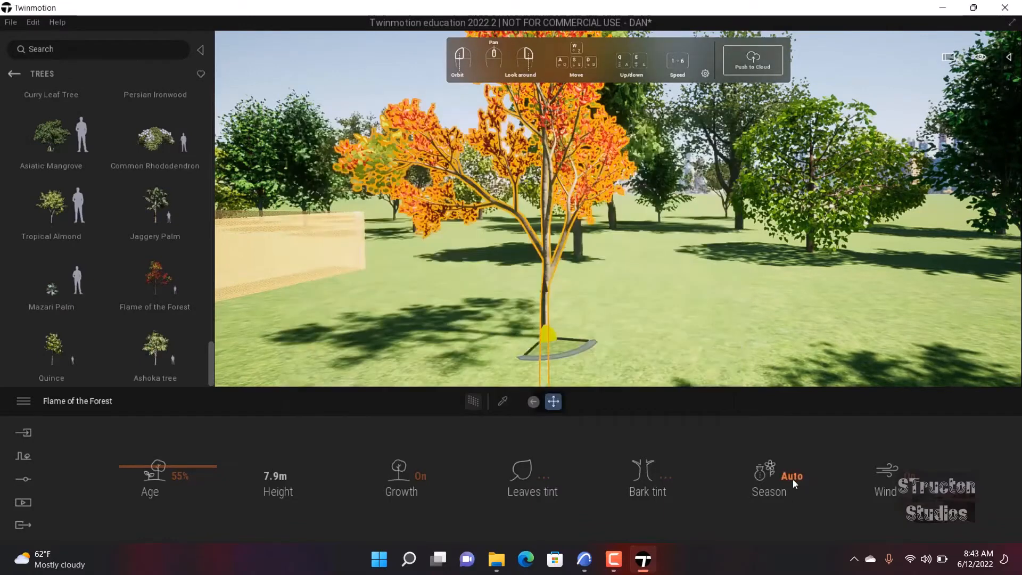
left_click(791, 479)
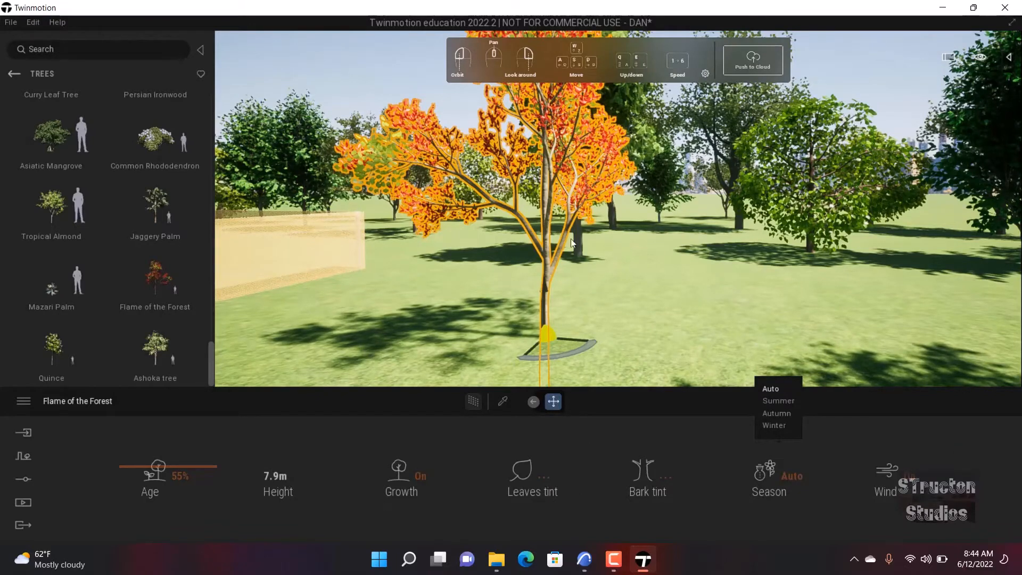
- Reselect the Flame of the Forest tree, set its age to 82%, and deselect it
right_click_drag(570, 238, 519, 333)
right_click_drag(602, 229, 631, 161)
scroll(634, 174, "up", 2)
middle_click_drag(635, 174, 641, 306)
scroll(665, 227, "down", 4)
right_click_drag(666, 228, 650, 209)
left_click(622, 228)
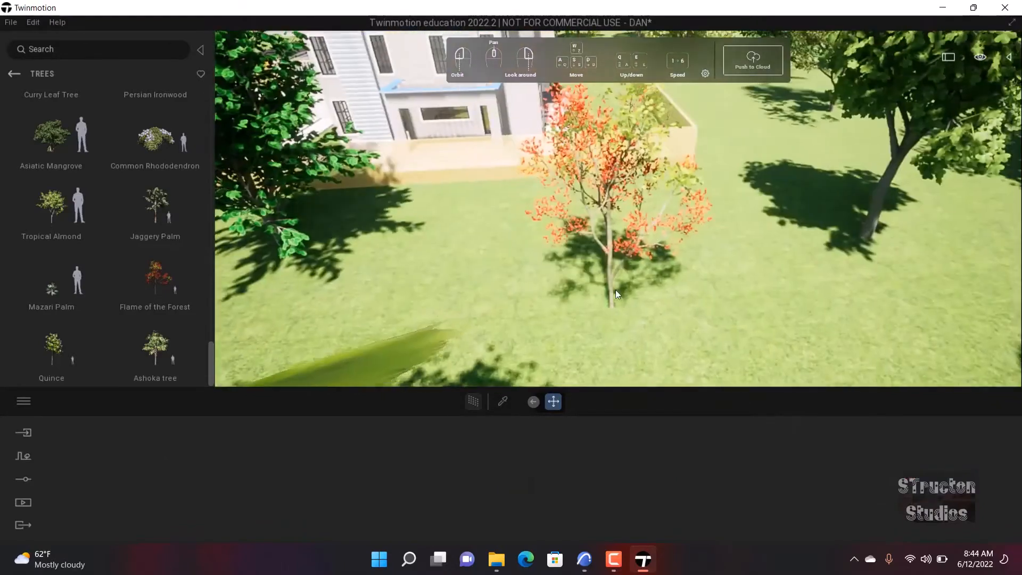
left_click(614, 249)
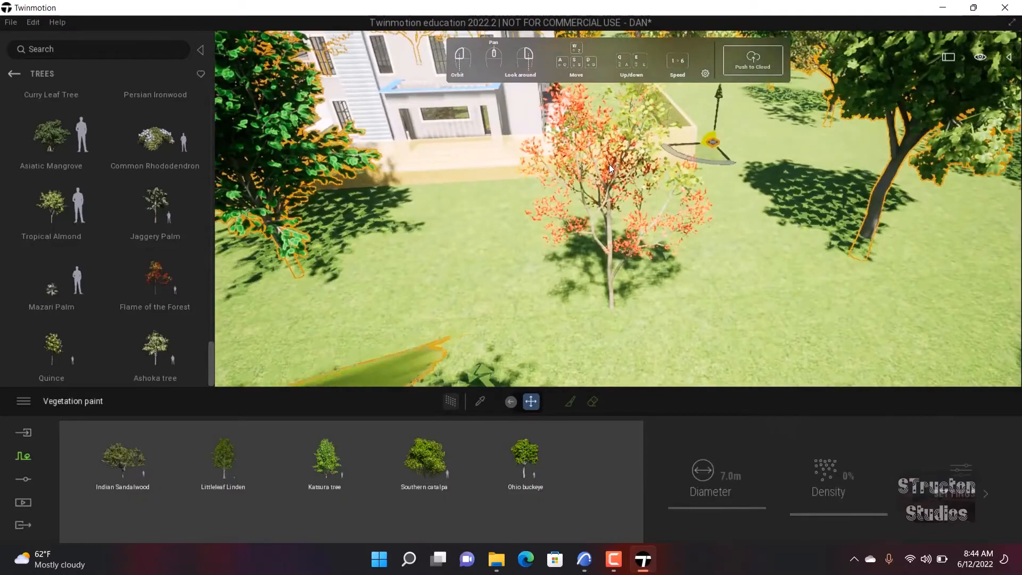
scroll(612, 282, "up", 3)
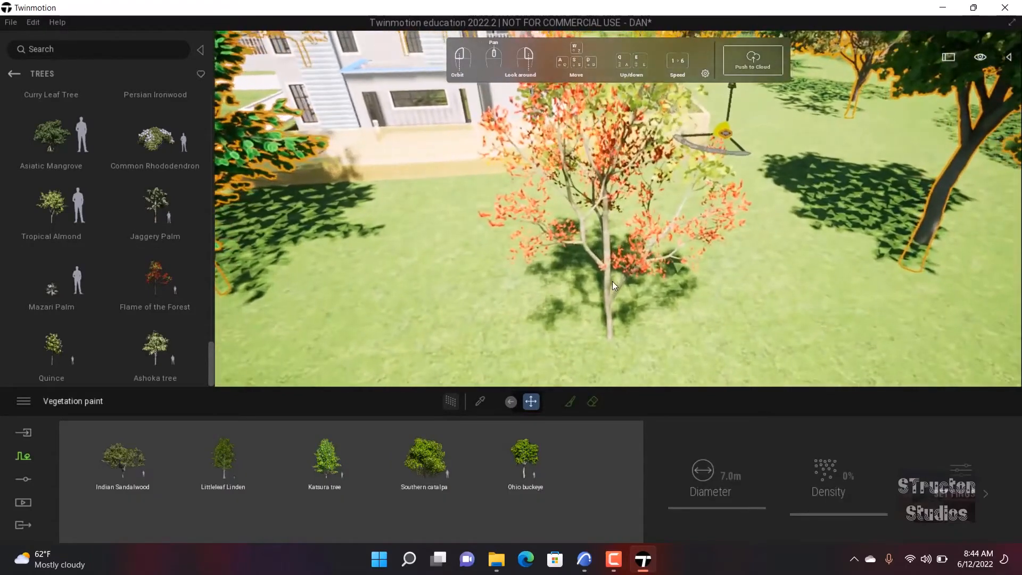
left_click(608, 277)
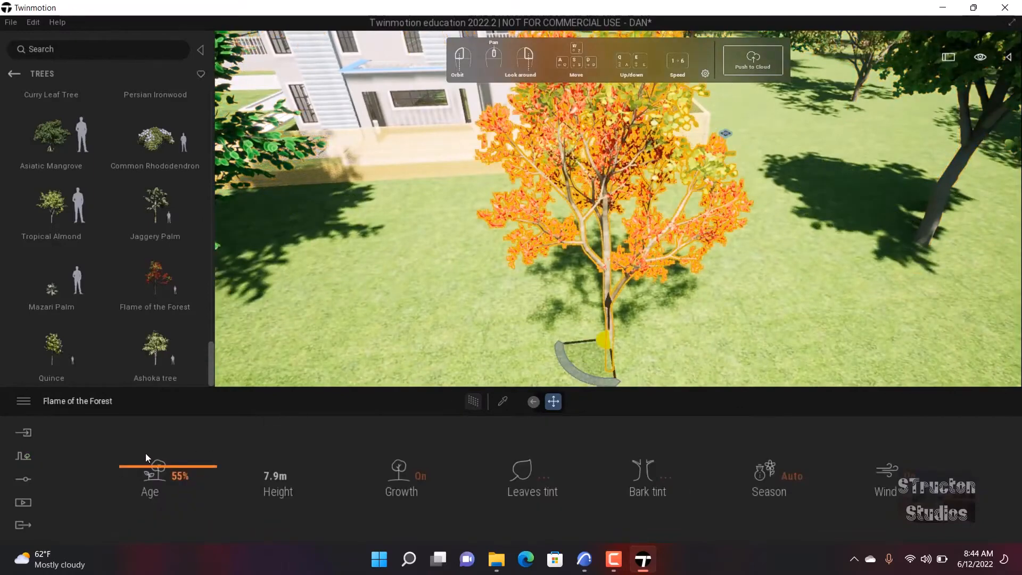
left_click_drag(145, 465, 148, 444)
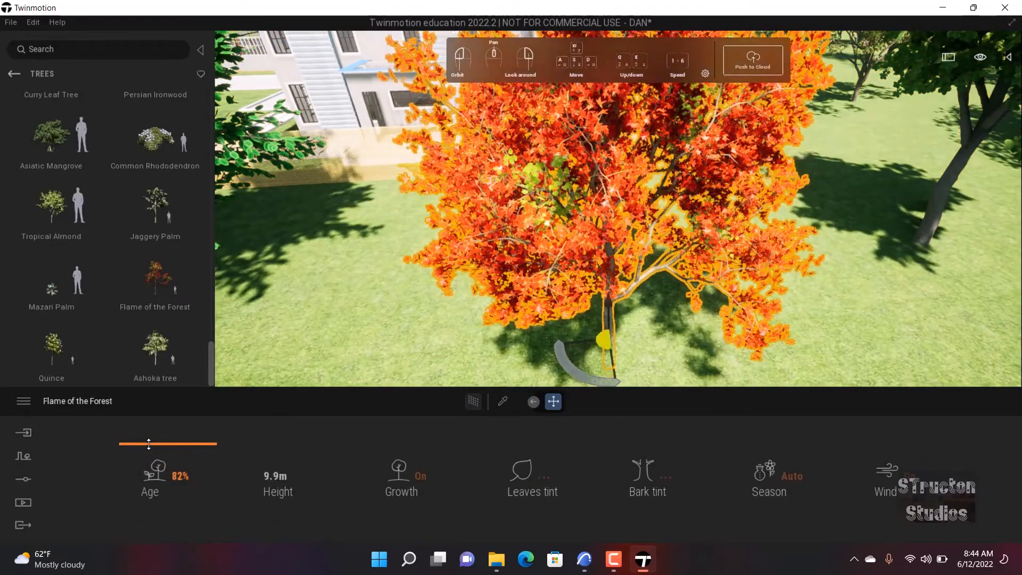
scroll(420, 322, "up", 3)
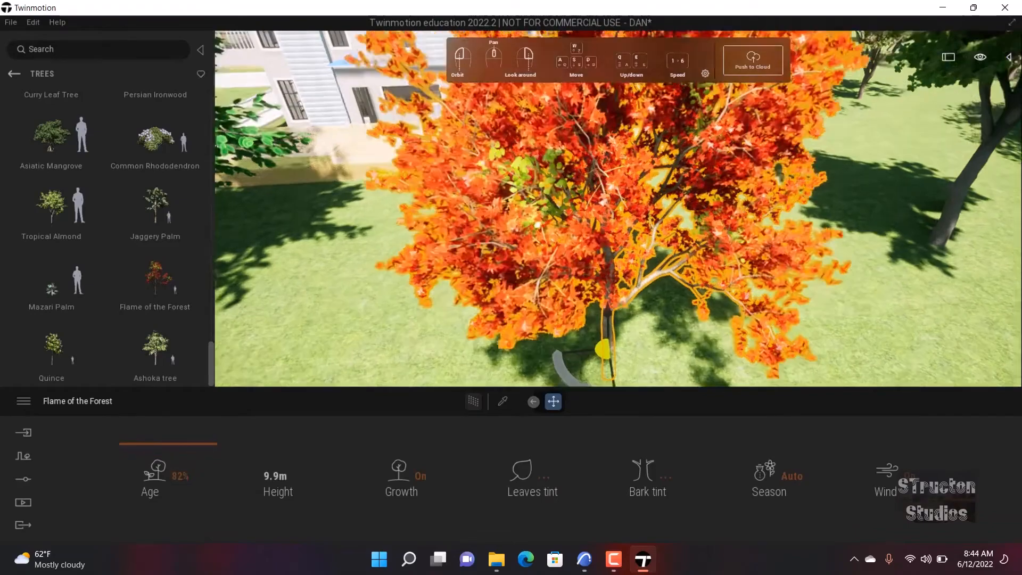
scroll(373, 322, "down", 3)
right_click_drag(374, 322, 381, 282)
key("Escape")
- Select the red Flame of the Forest tree again, shift it sideways across the grass and rotate it in place
right_click_drag(586, 261, 535, 263)
scroll(535, 263, "up", 2)
right_click_drag(489, 302, 512, 277)
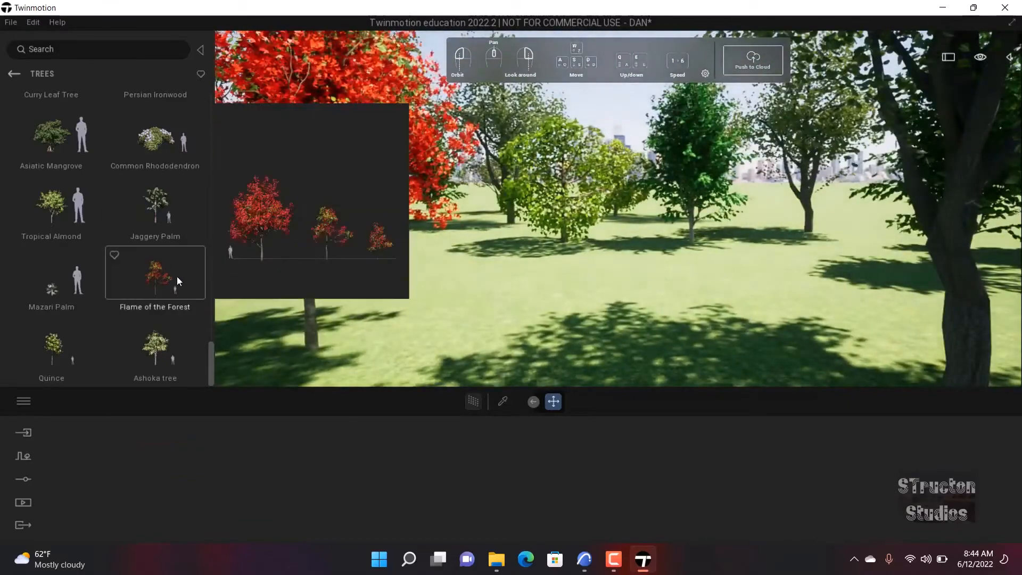
middle_click_drag(692, 267, 777, 274)
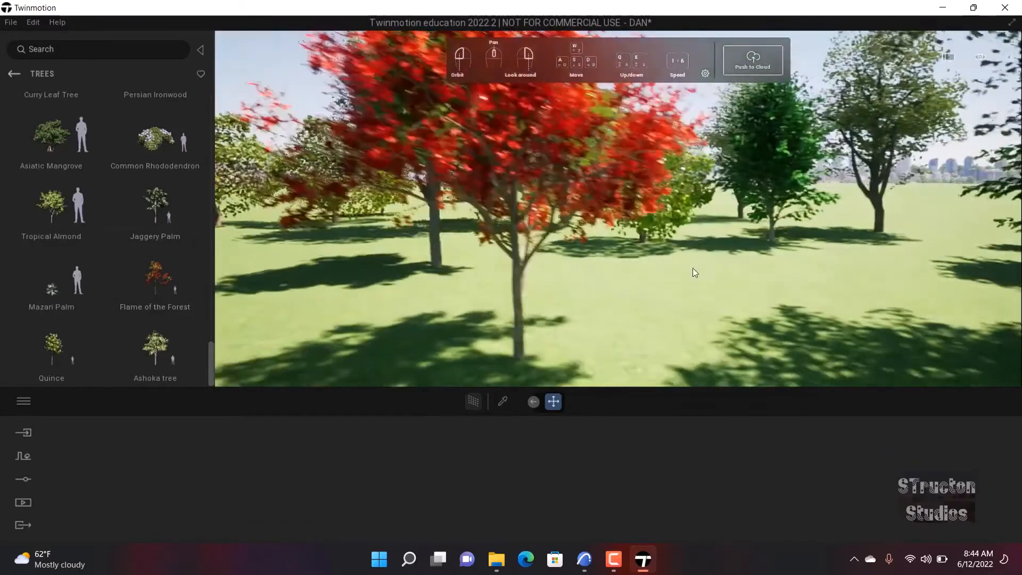
left_click(521, 155)
scroll(580, 267, "up", 5)
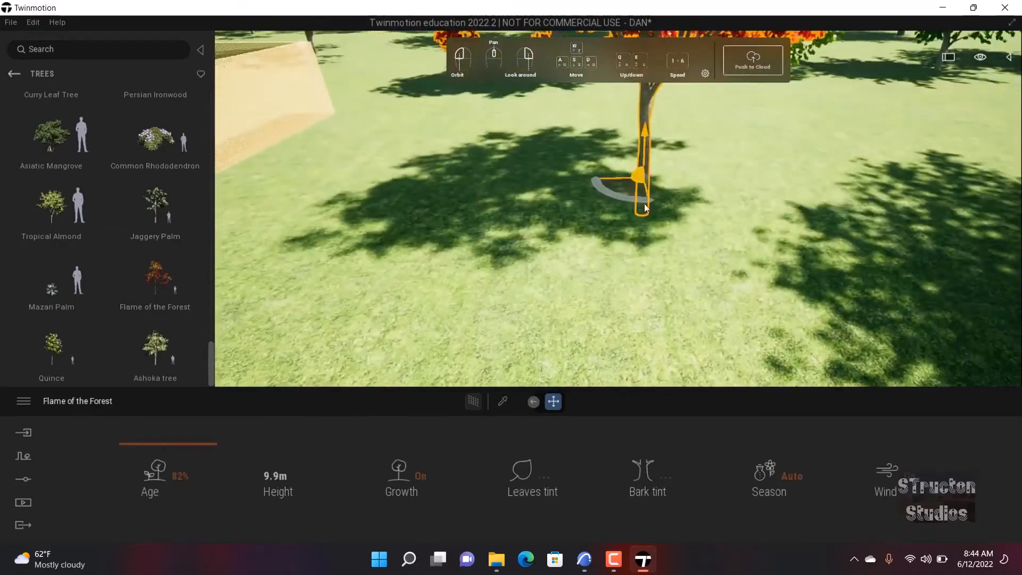
scroll(623, 167, "up", 4)
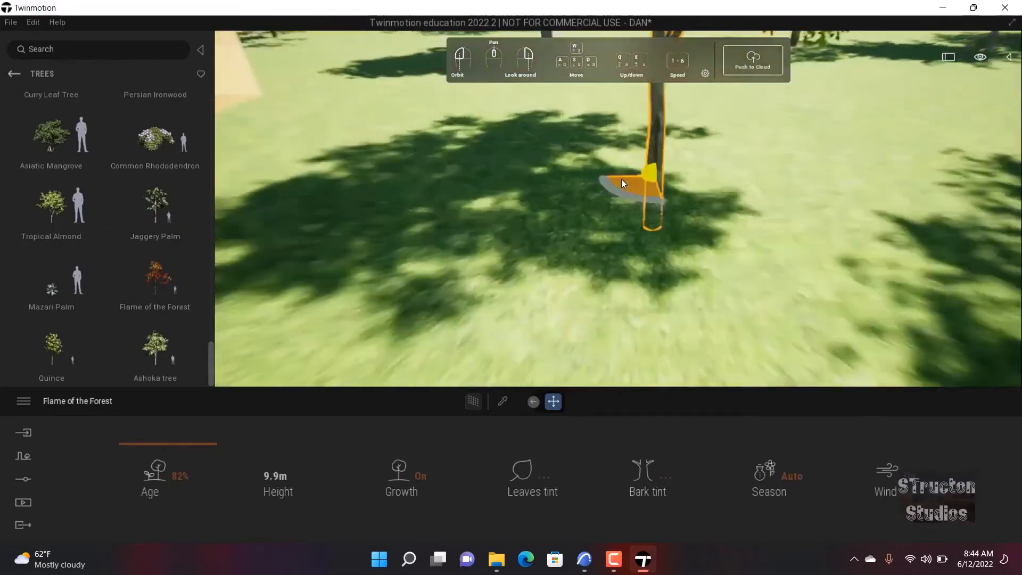
scroll(534, 180, "down", 5)
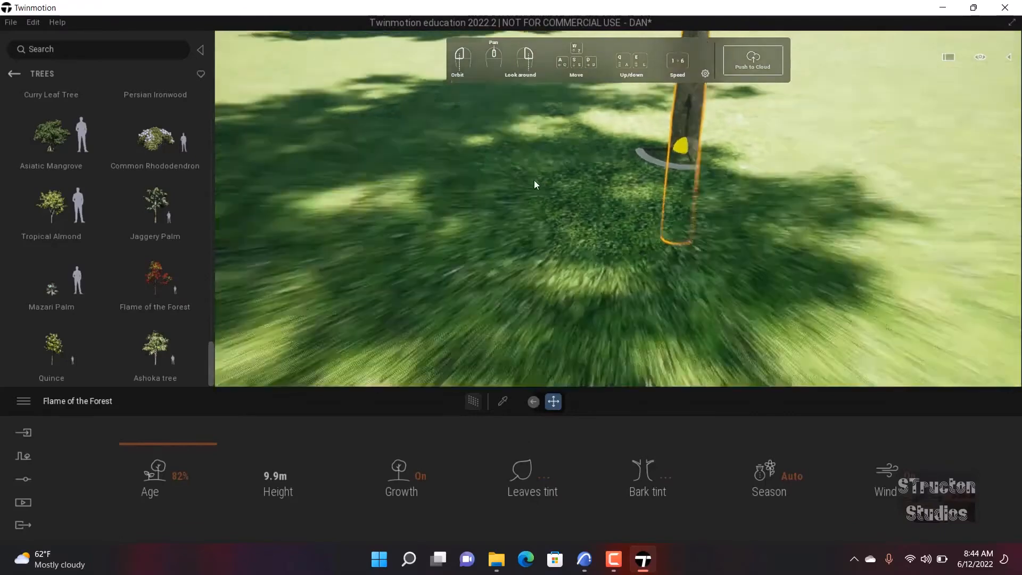
middle_click_drag(692, 219, 638, 219)
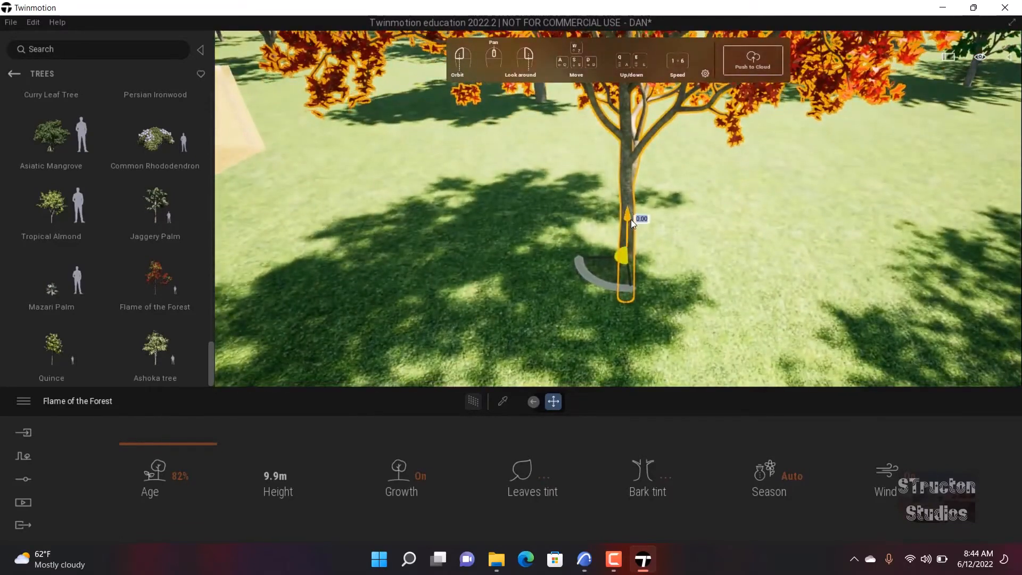
left_click_drag(631, 220, 521, 237)
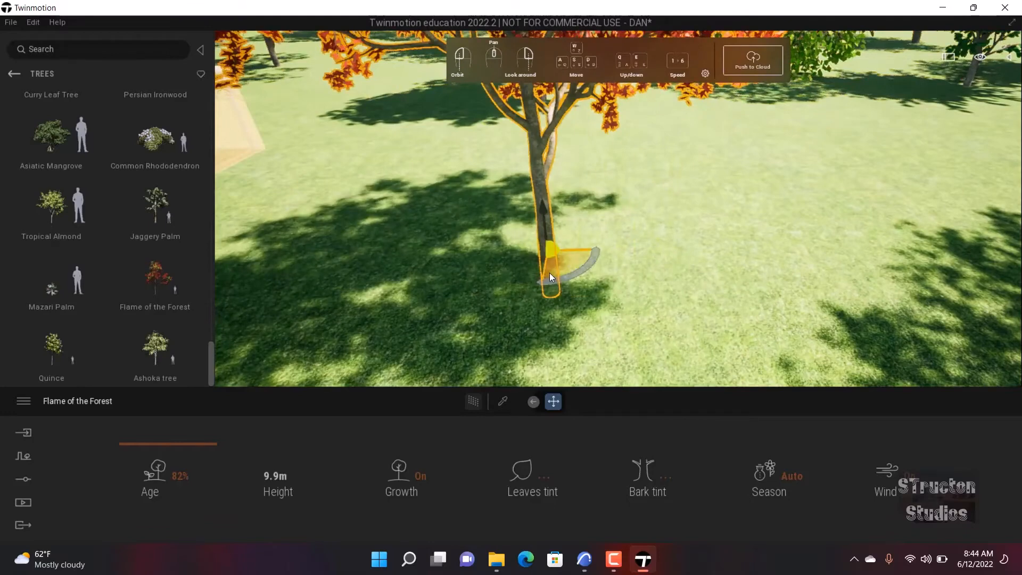
left_click_drag(547, 273, 589, 239)
- Duplicate the Flame of the Forest tree along its horizontal axis as multiple instances with a spacing of 5 m
scroll(586, 219, "up", 3)
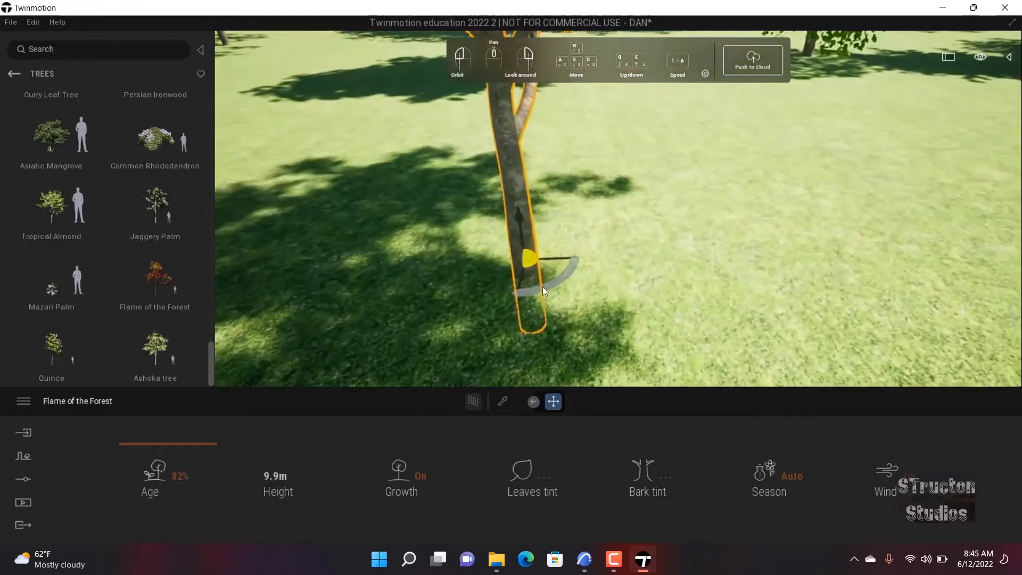
left_click(548, 259)
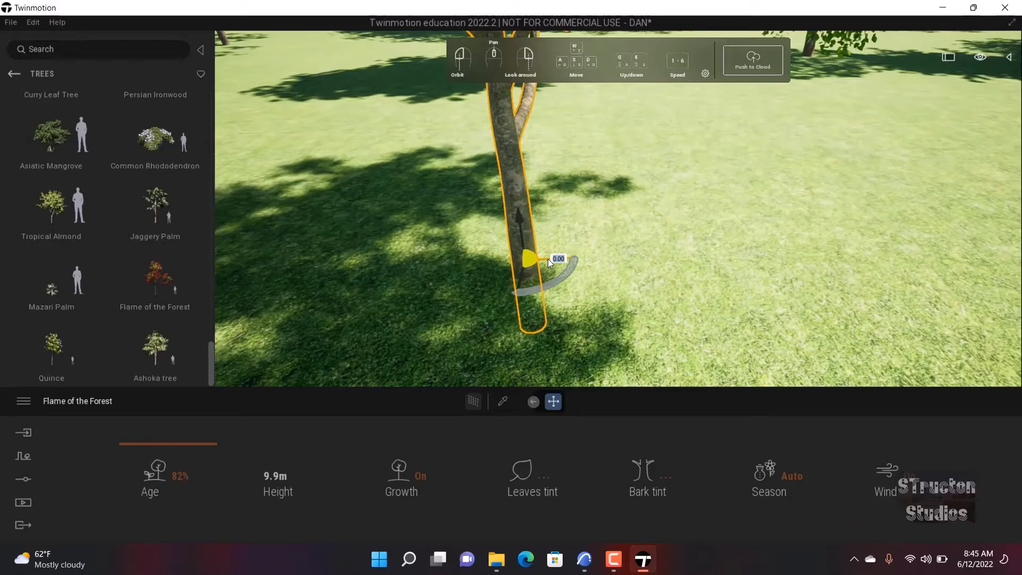
left_click_drag(530, 270, 319, 289)
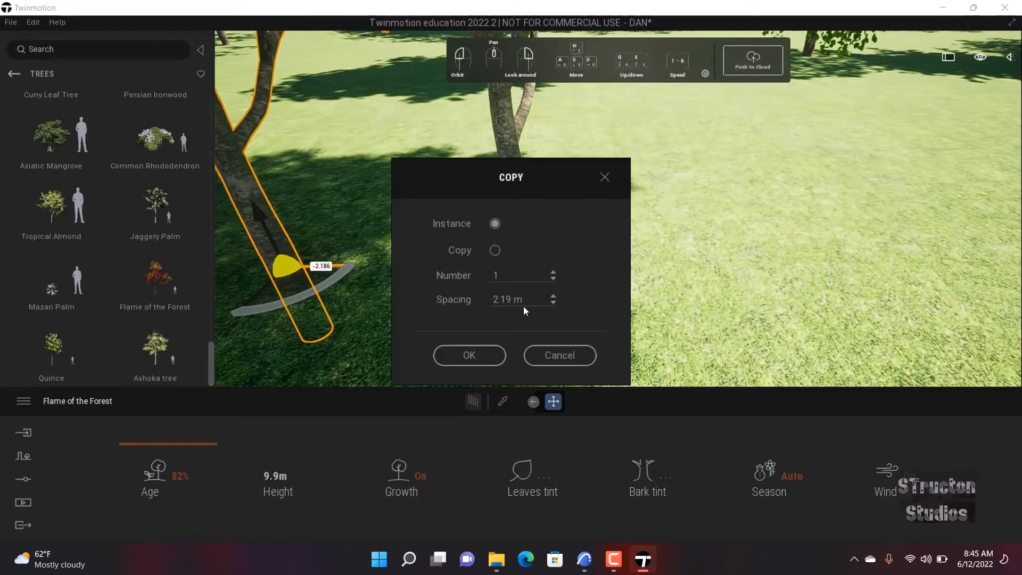
left_click_drag(493, 317, 489, 319)
type("5")
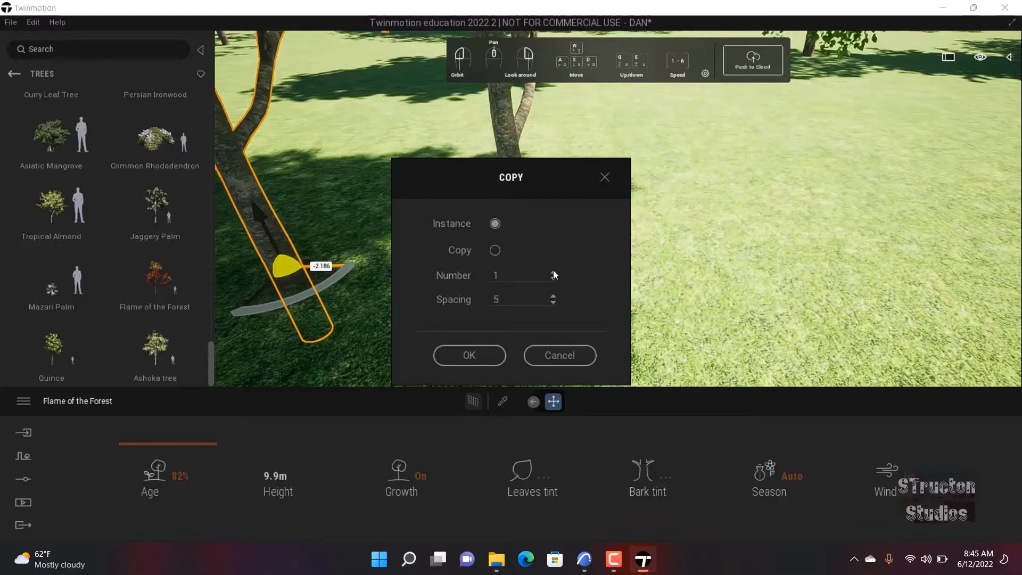
left_click(554, 272)
left_click(469, 354)
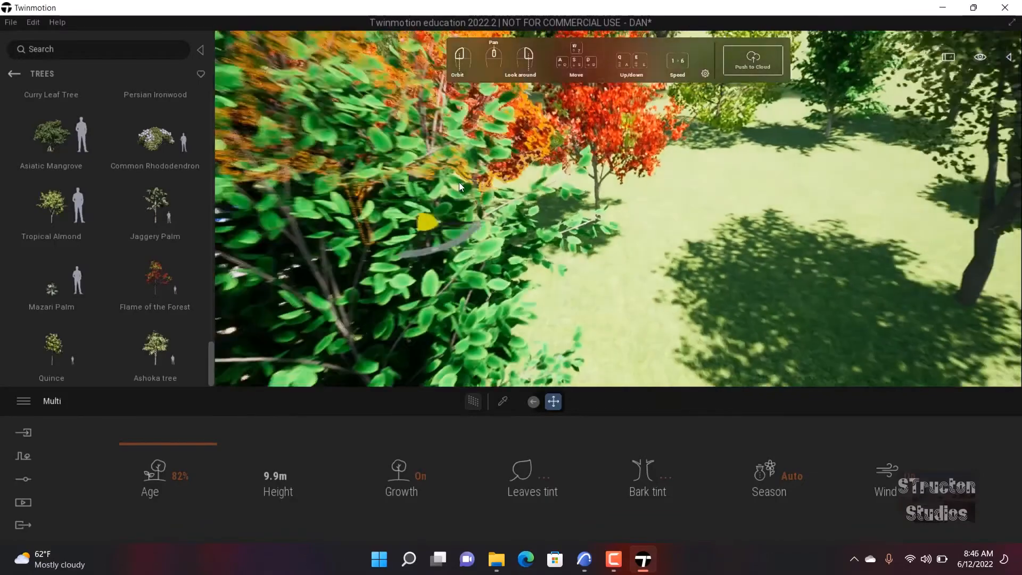
- Examine the row of duplicated Flame of the Forest trees from above and from ground level beside the boundary wall
left_click_drag(460, 183, 531, 217)
middle_click_drag(530, 217, 362, 154)
middle_click_drag(856, 179, 739, 162)
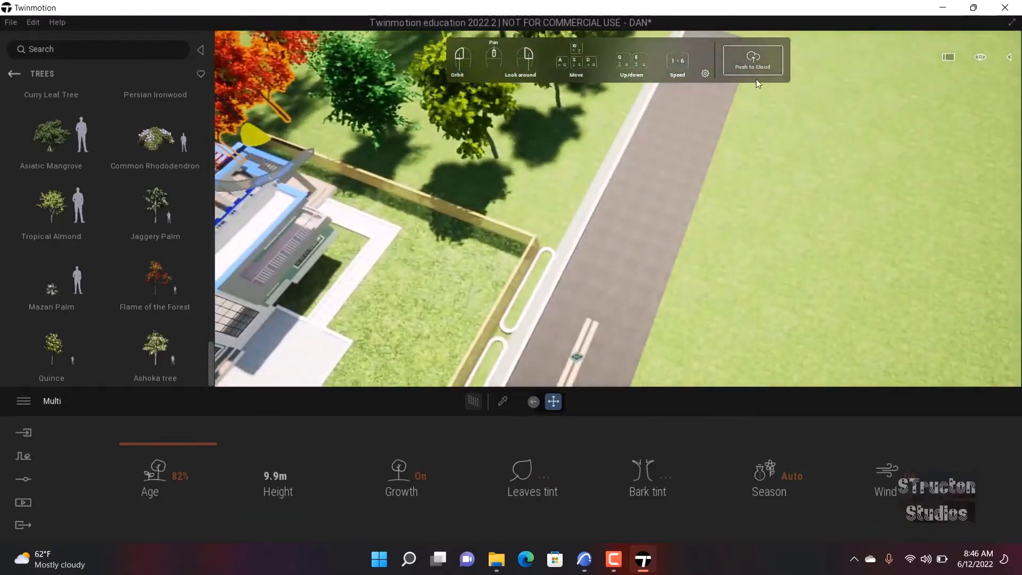
left_click_drag(648, 296, 453, 183)
middle_click_drag(454, 188, 599, 192)
scroll(708, 229, "up", 5)
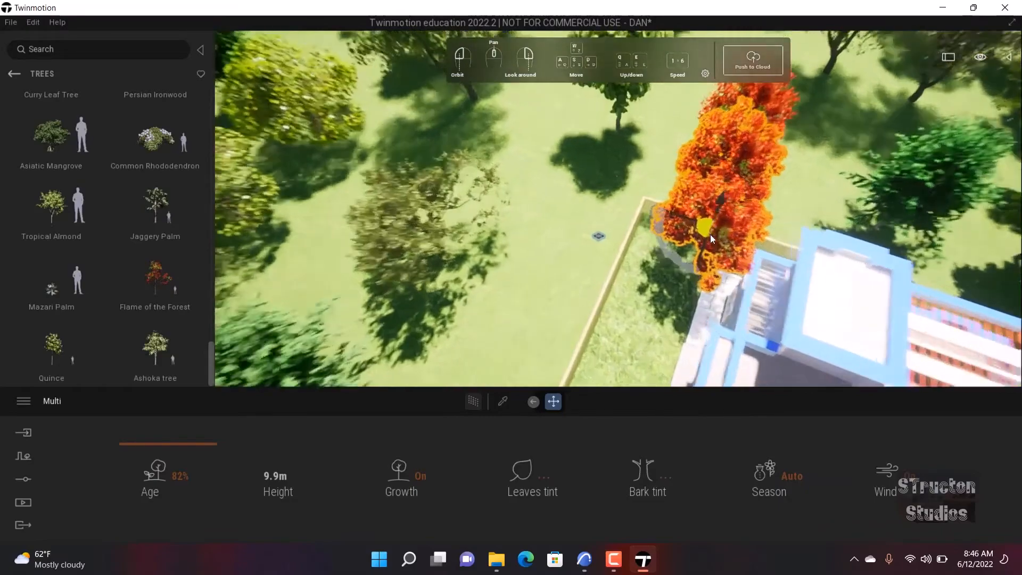
right_click_drag(709, 282, 745, 229)
middle_click_drag(687, 331, 688, 134)
scroll(618, 309, "up", 3)
right_click_drag(618, 308, 433, 298)
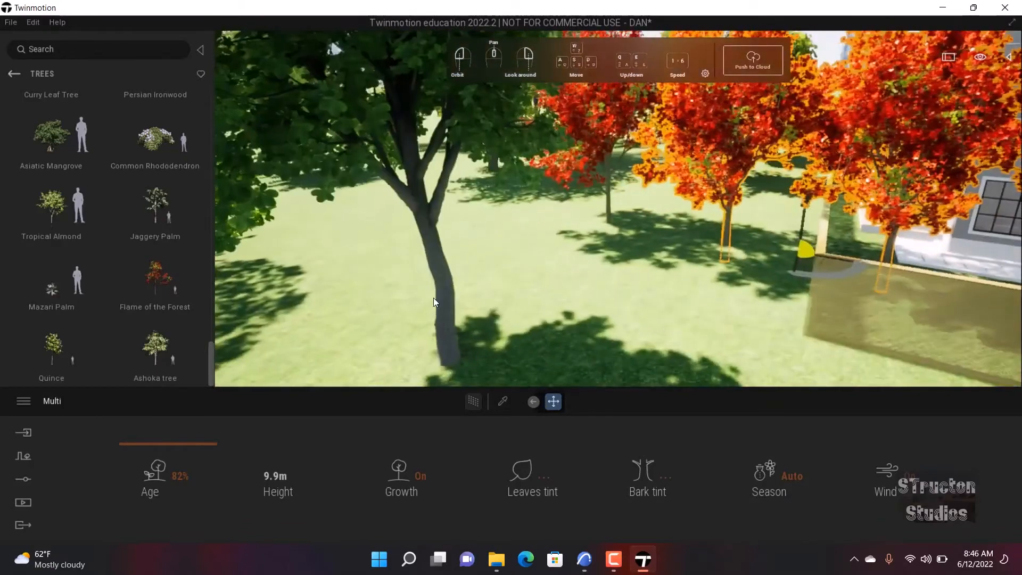
right_click_drag(664, 330, 509, 210)
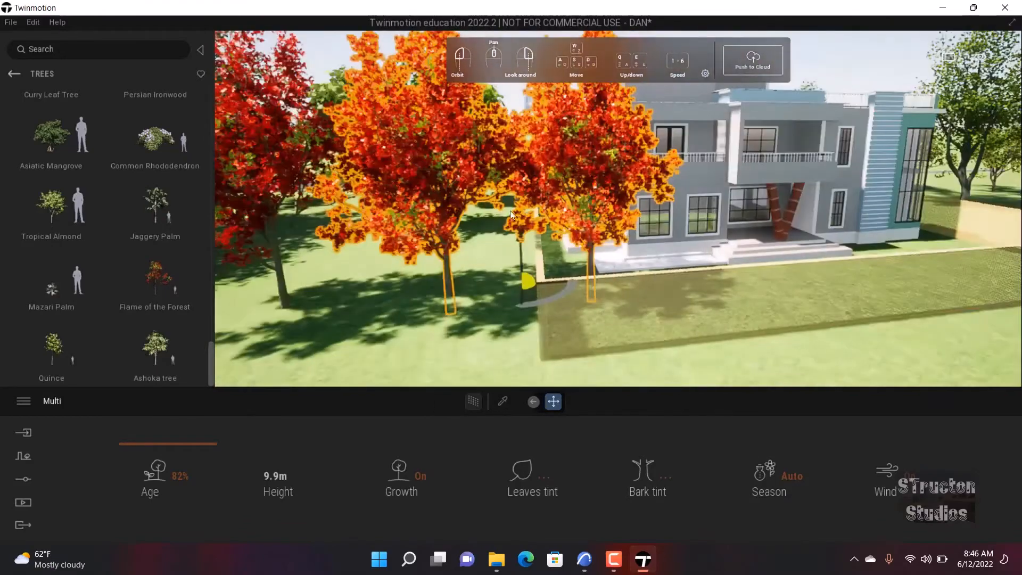
- Select one of the duplicated Flame of the Forest trees on its own and move it across the grass behind the house
left_click(444, 200)
left_click_drag(489, 310, 901, 335)
right_click_drag(902, 335, 602, 280)
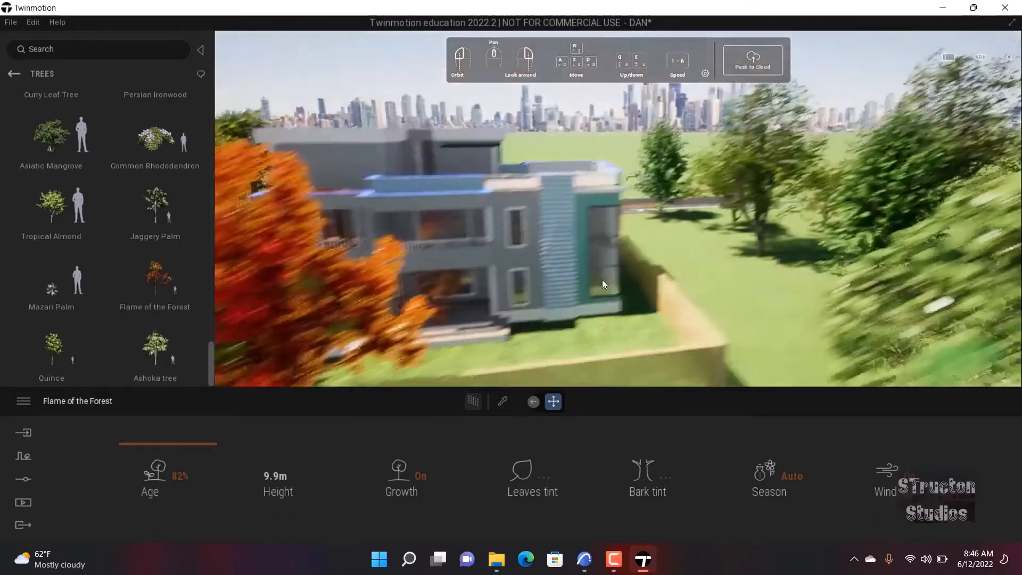
- Examine the house and its surrounding trees from above the roof and from the front driveway
scroll(602, 279, "up", 3)
right_click_drag(768, 258, 657, 291)
scroll(758, 203, "up", 3)
scroll(758, 202, "down", 3)
scroll(687, 298, "down", 8)
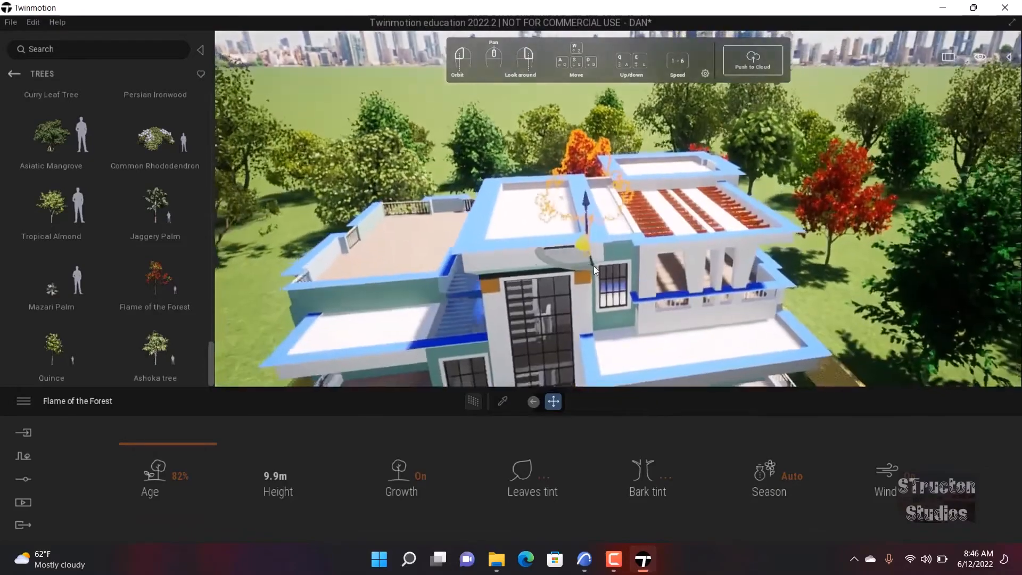
middle_click_drag(593, 266, 600, 299)
scroll(599, 299, "down", 3)
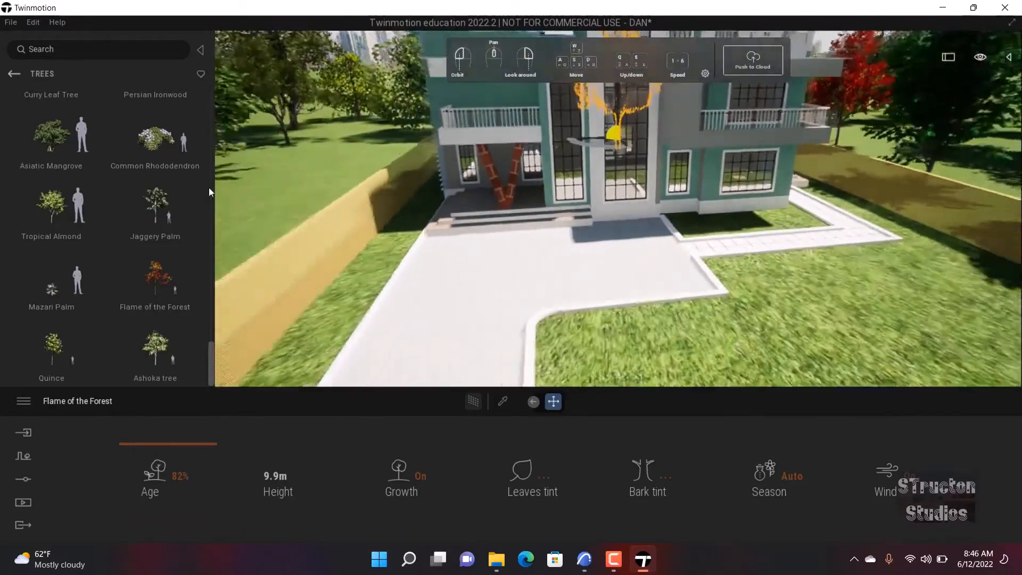
scroll(710, 309, "down", 5)
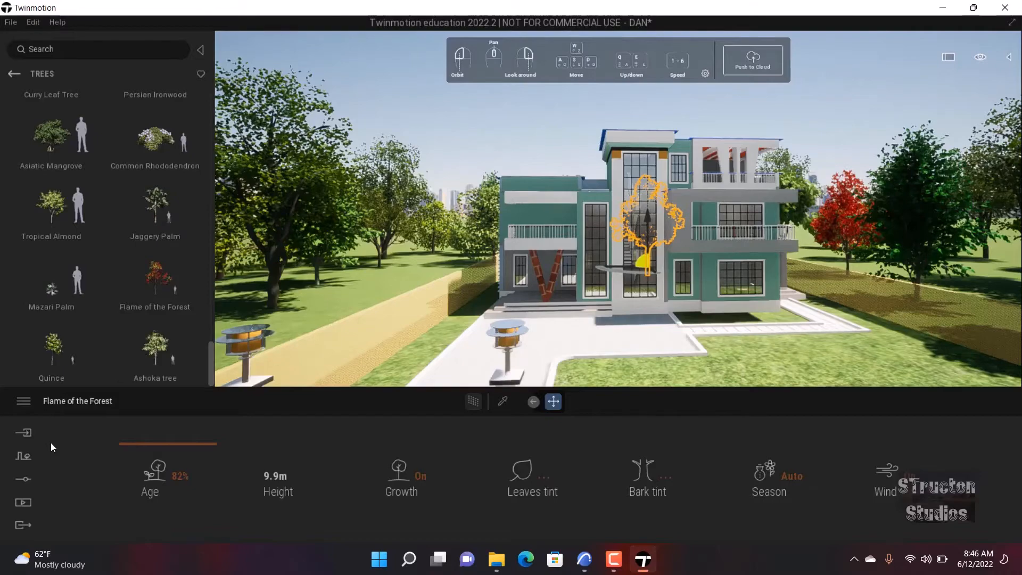
- Set up vegetation painting for the front lawn inside the gate, adding Long grass 01 as the model to paint
right_click_drag(744, 251, 752, 325)
right_click_drag(738, 155, 741, 229)
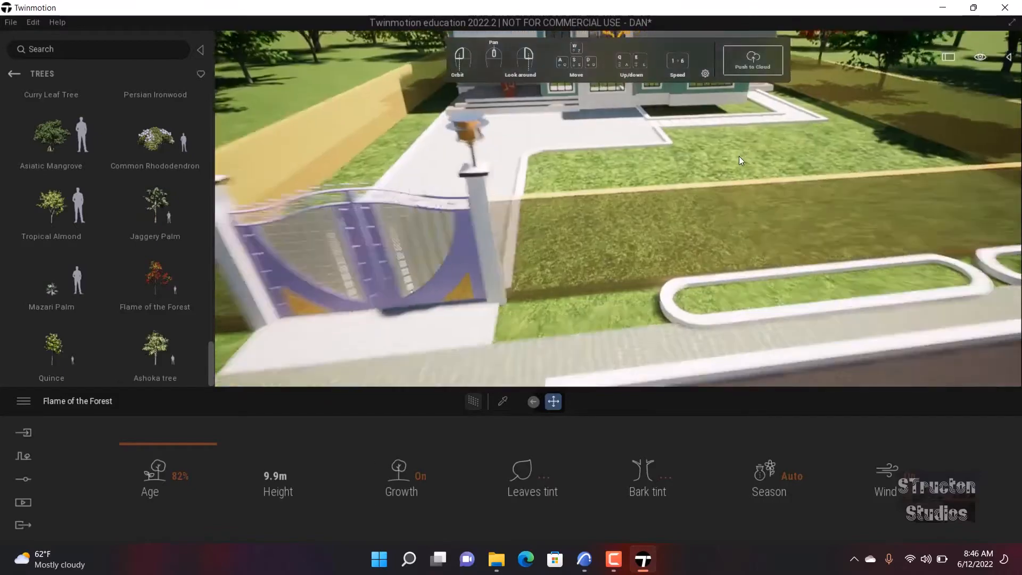
scroll(739, 156, "up", 5)
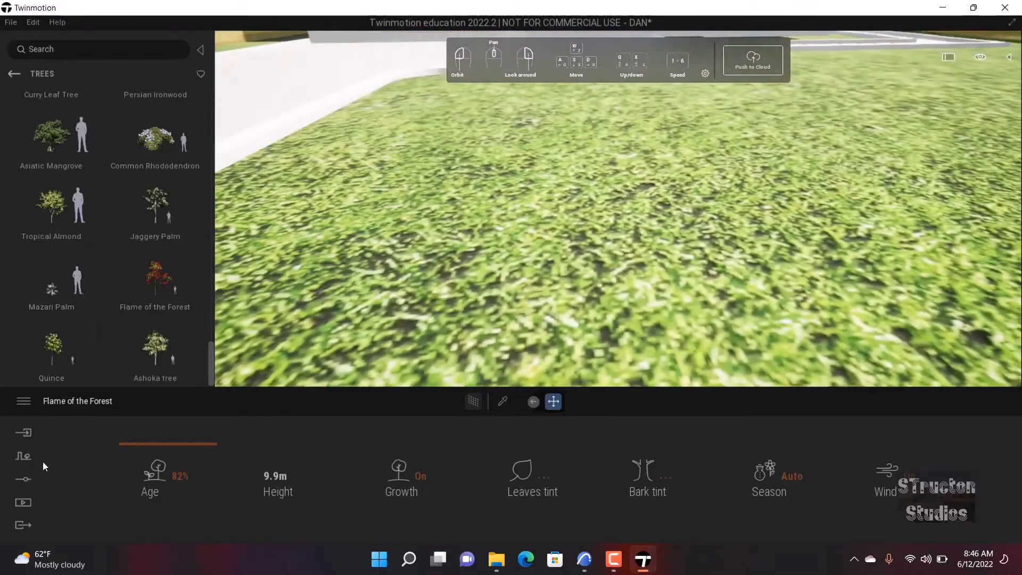
left_click(21, 456)
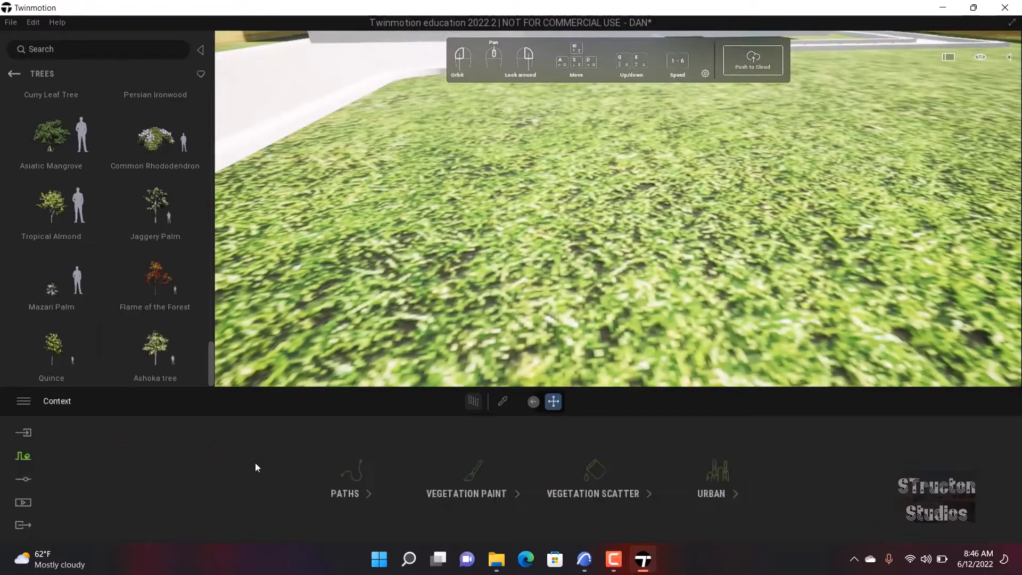
left_click(491, 479)
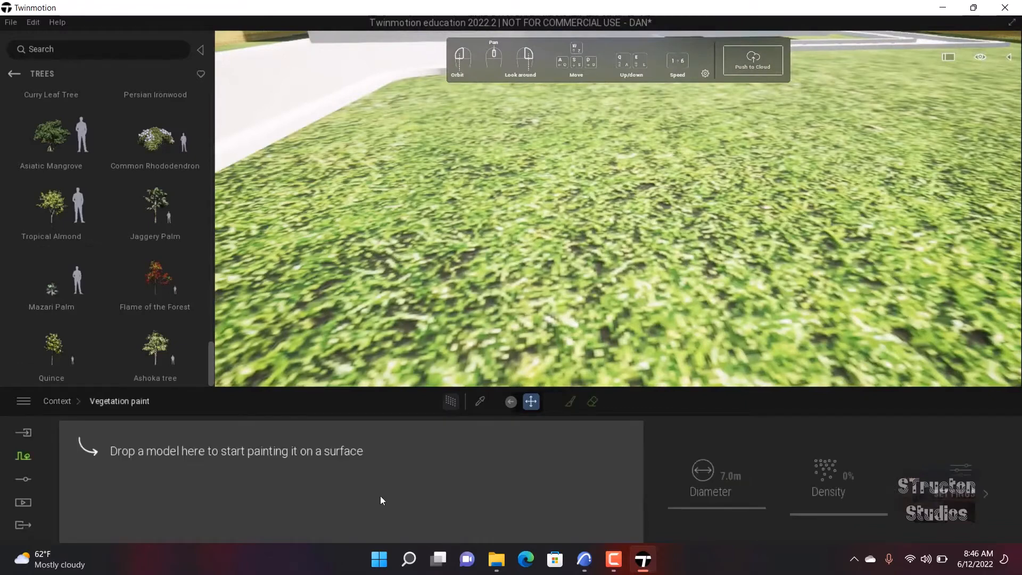
left_click(15, 75)
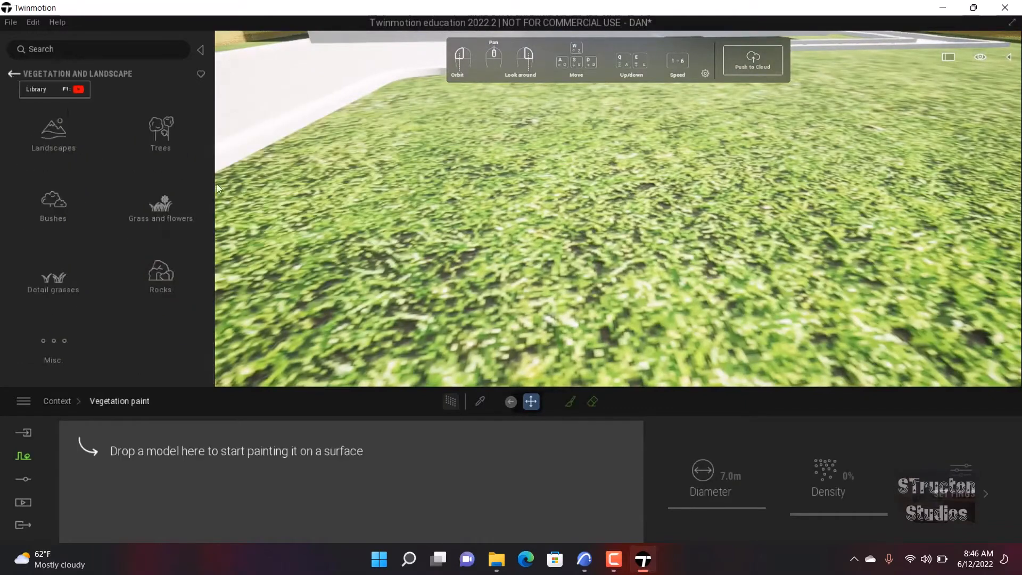
left_click(165, 210)
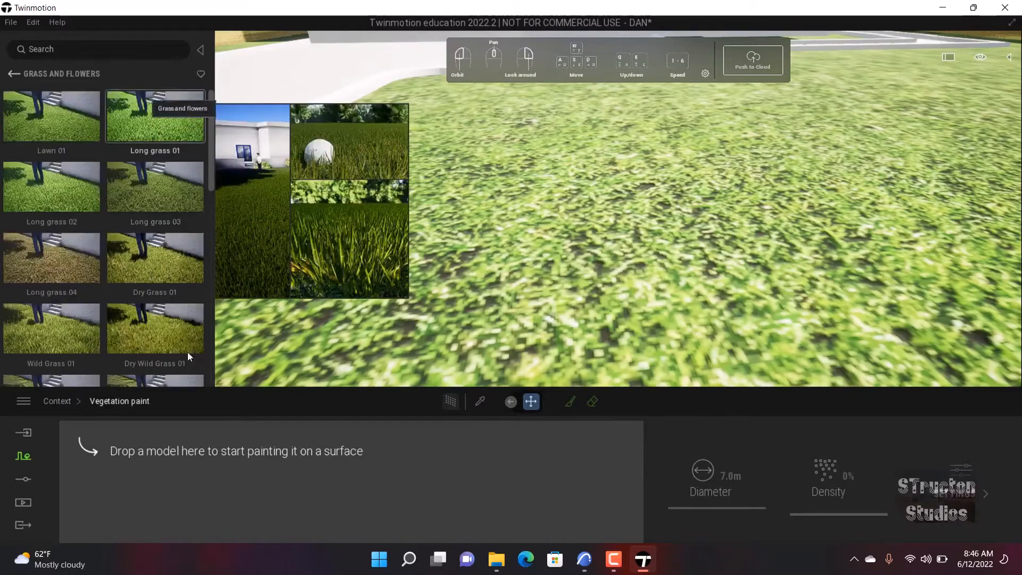
left_click_drag(156, 126, 128, 484)
- Browse the rest of the grass and flowers library for more plants to paint on the lawn
scroll(138, 302, "down", 6)
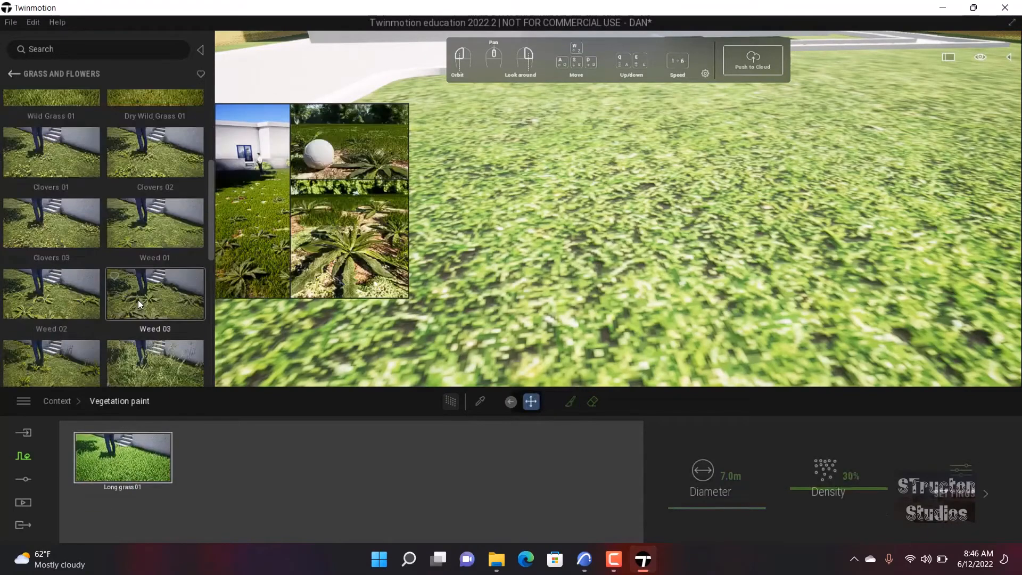
scroll(139, 298, "down", 3)
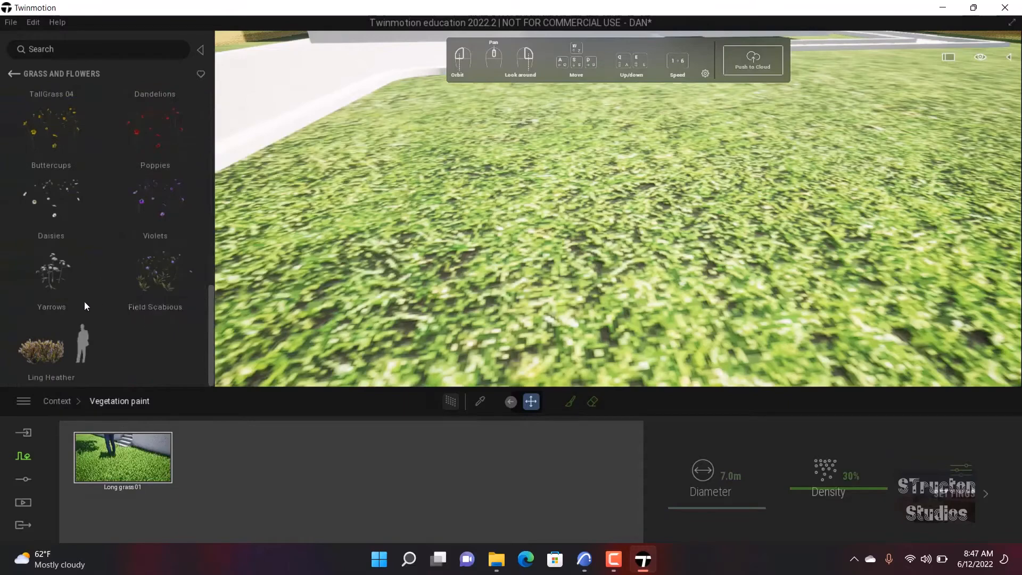
- Add Field Scabious to the vegetation paint palette alongside Long grass 01
mouse_move(173, 266)
left_mouse_down()
mouse_move(167, 460)
mouse_move(195, 454)
left_mouse_up()
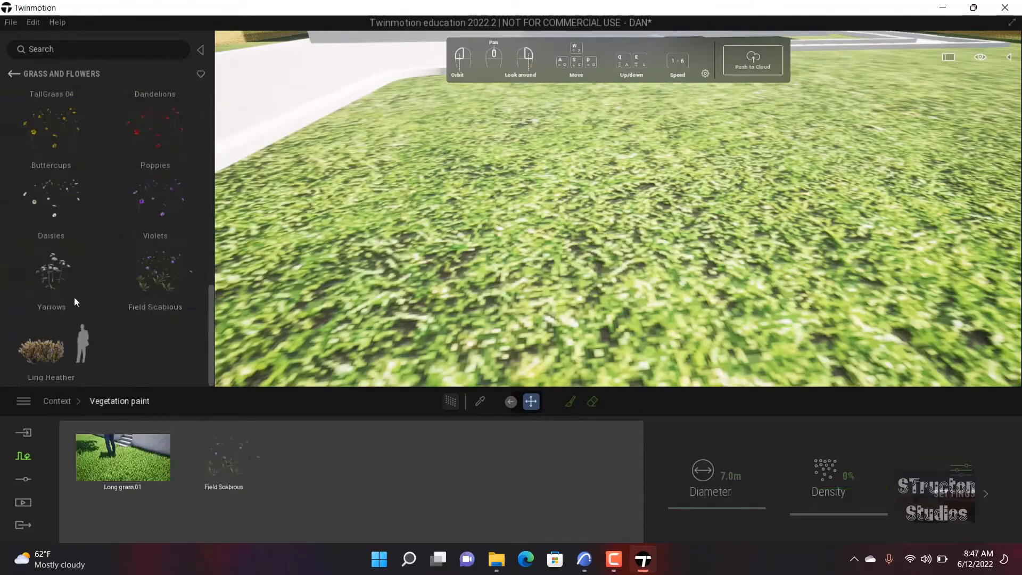
scroll(75, 297, "up", 5)
mouse_move(85, 198)
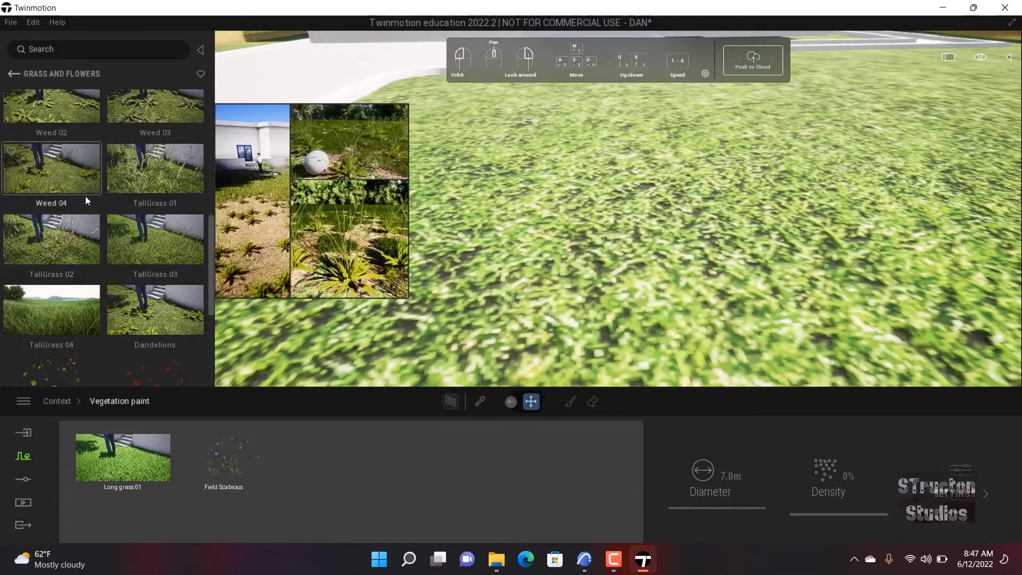
- Set the paint density of Long grass 01 to 100%
left_click(125, 478)
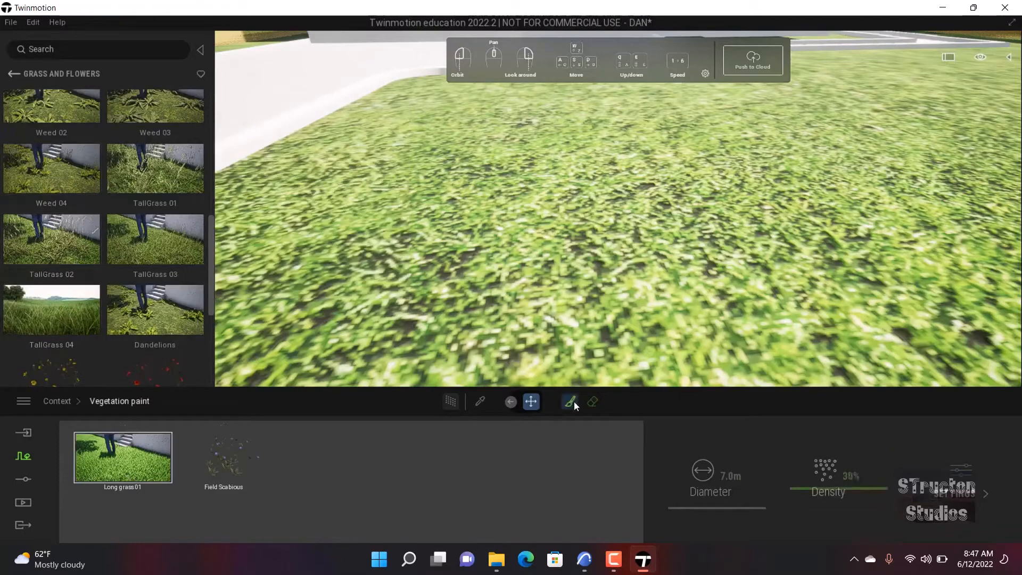
left_click(835, 470)
left_click_drag(829, 467, 834, 451)
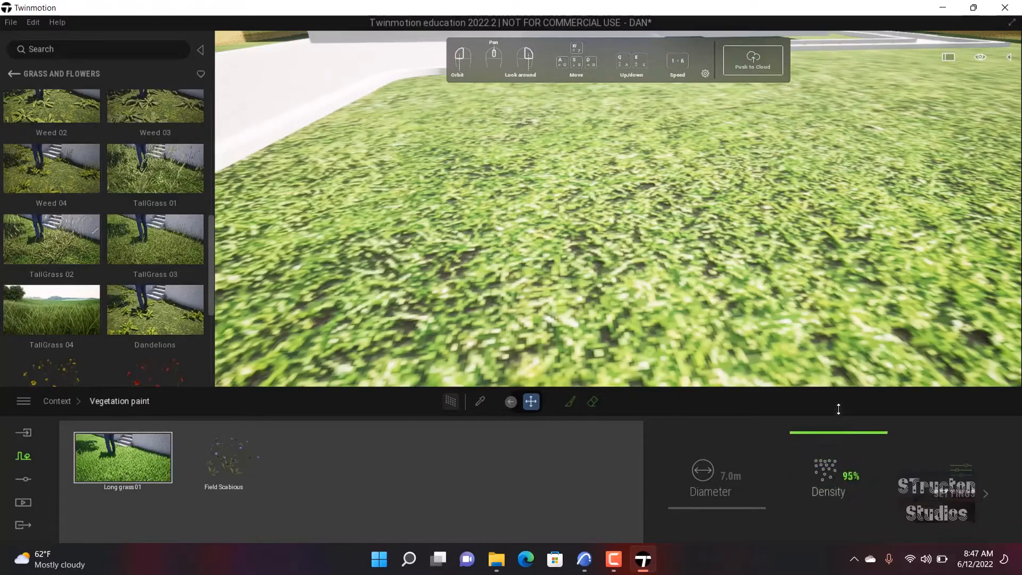
- Try painting Long grass 01 and Field Scabious on the front lawn with the 7.0 m brush
left_click(569, 401)
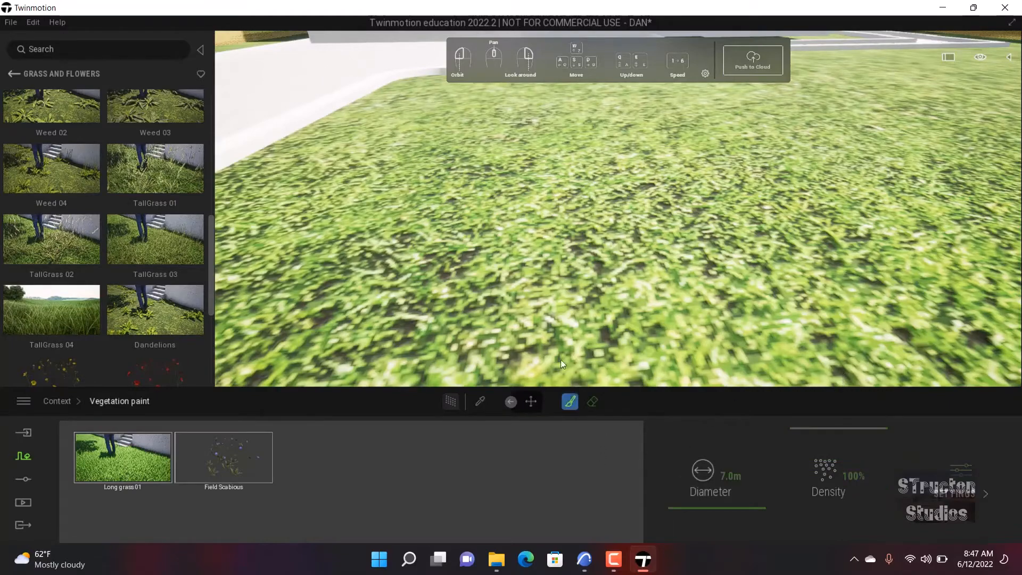
left_click(575, 205)
left_click(531, 402)
scroll(570, 203, "down", 5)
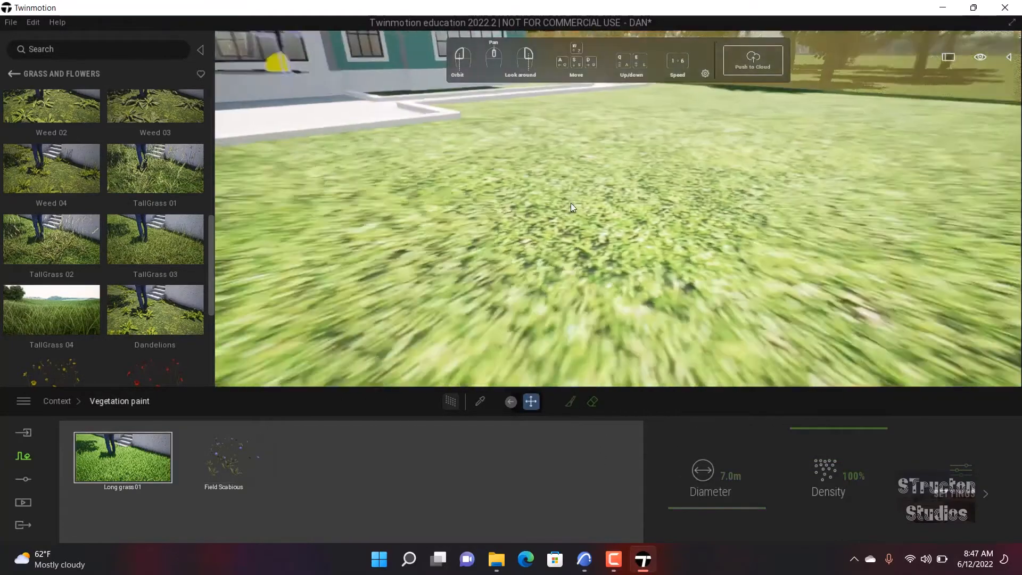
scroll(606, 148, "up", 3)
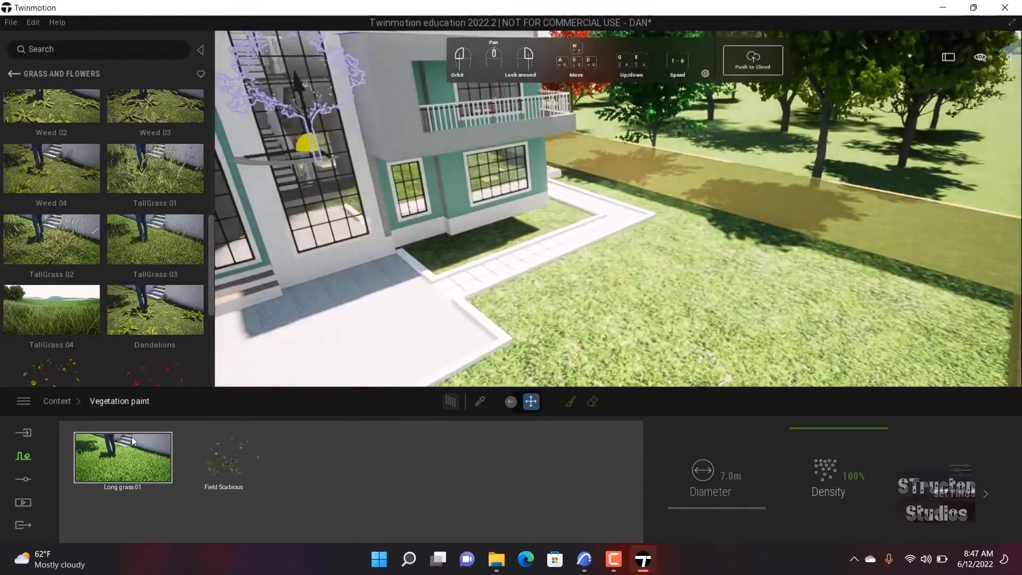
- Reduce the vegetation brush diameter to 3.6 m
left_click(564, 406)
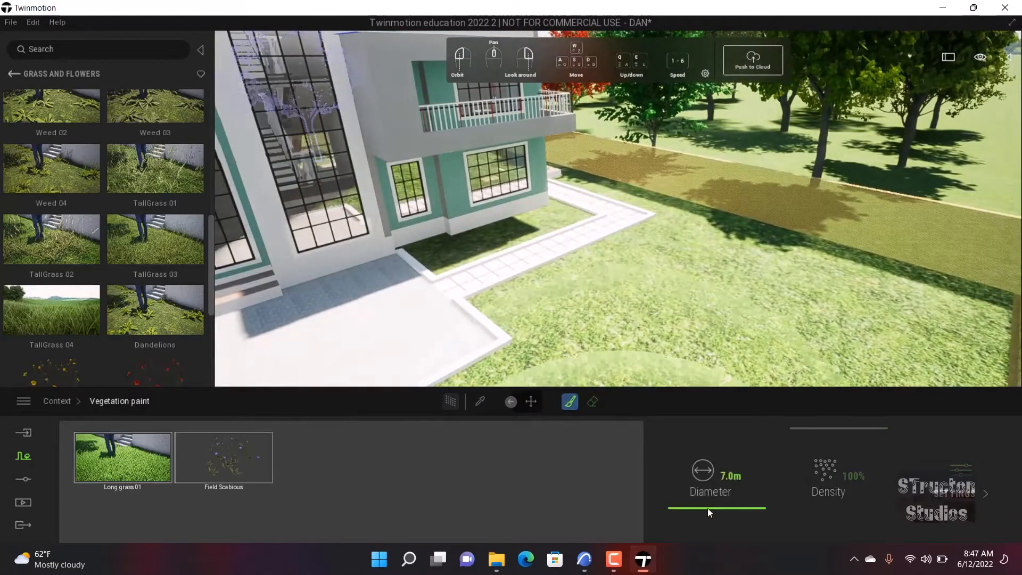
left_click_drag(712, 502, 699, 523)
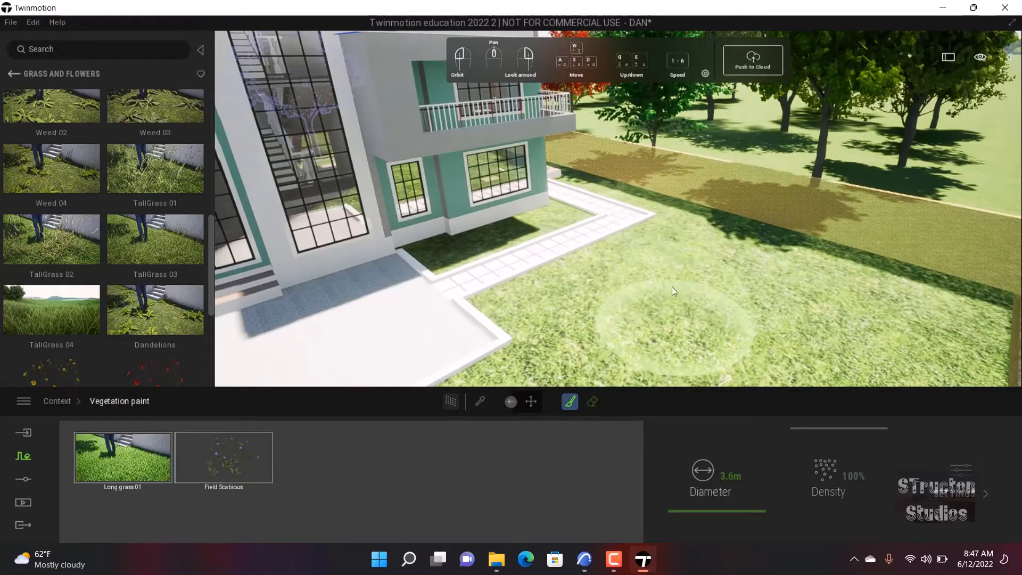
right_click_drag(700, 259, 735, 304)
key("Escape")
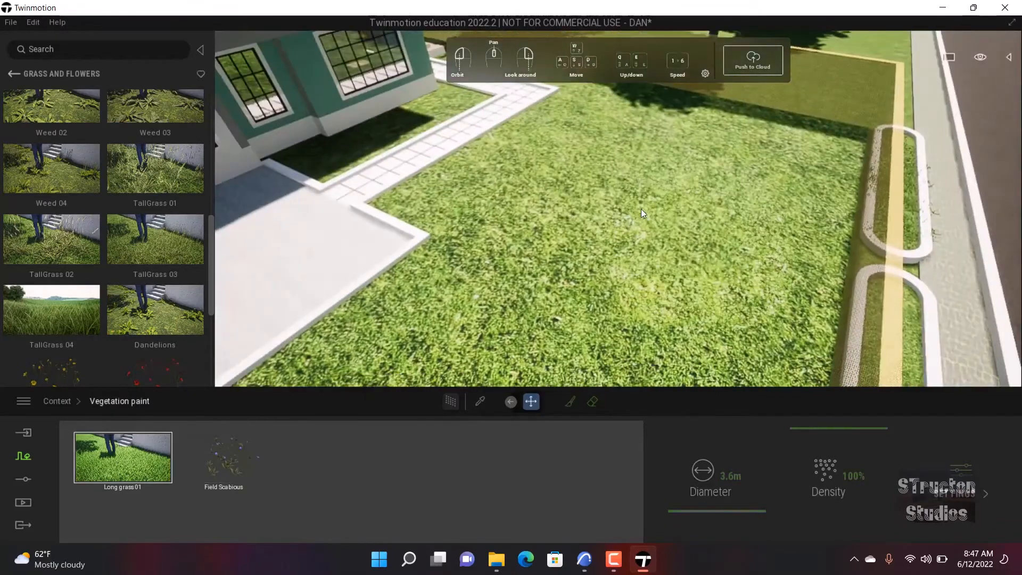
- Paint Long grass 01 and Field Scabious across the middle of the front lawn with the 3.6 m brush
left_click(570, 402)
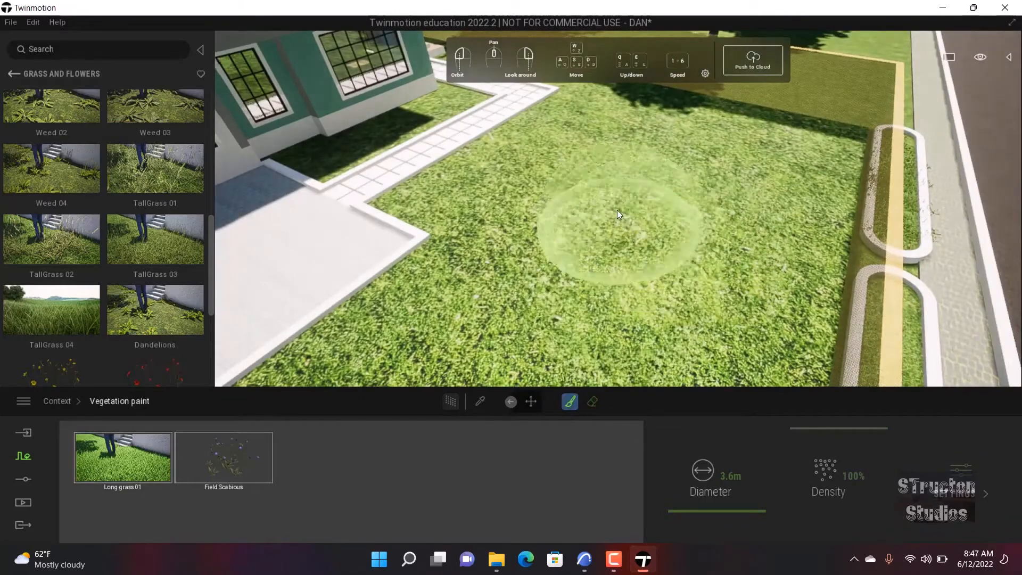
left_click(617, 210)
mouse_move(703, 240)
left_mouse_down()
mouse_move(569, 206)
mouse_move(624, 134)
mouse_move(591, 246)
mouse_move(523, 178)
mouse_move(563, 140)
mouse_move(673, 221)
mouse_move(599, 312)
left_mouse_up()
scroll(617, 344, "up", 3)
scroll(746, 245, "up", 6)
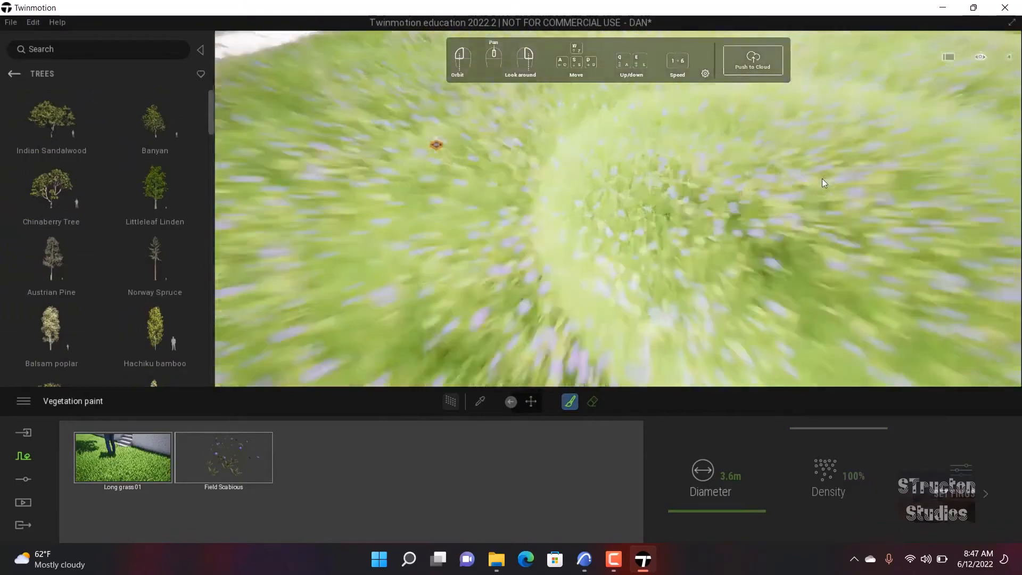
scroll(727, 132, "down", 4)
scroll(705, 206, "up", 5)
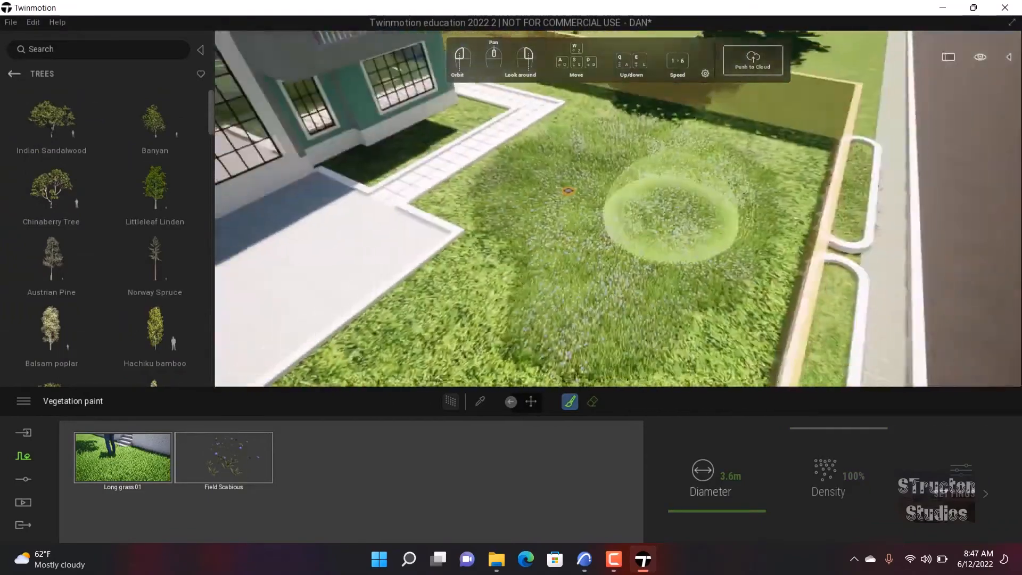
mouse_move(641, 188)
left_mouse_down()
mouse_move(579, 214)
mouse_move(544, 212)
mouse_move(655, 272)
mouse_move(762, 155)
mouse_move(730, 150)
left_mouse_up()
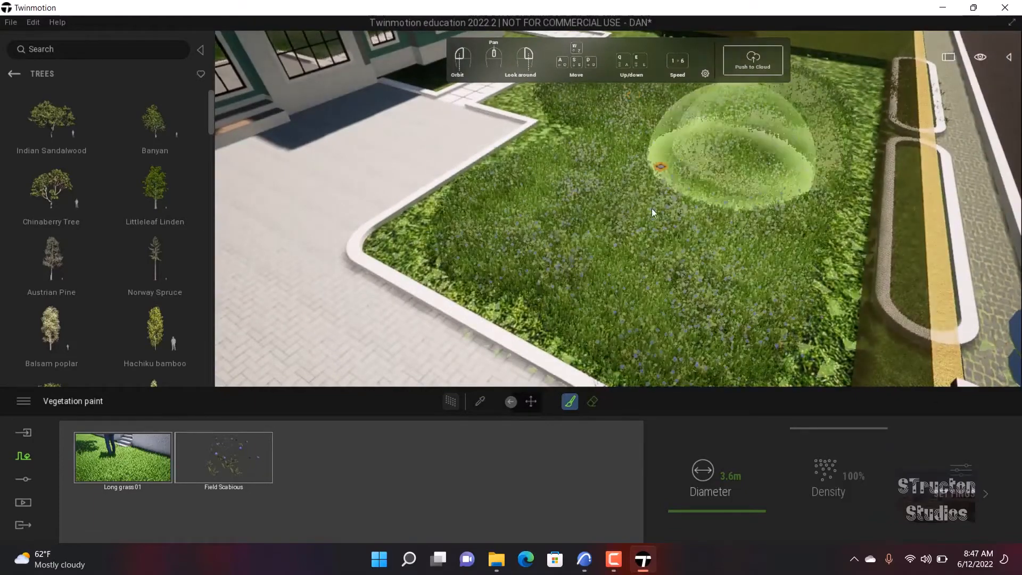
- Examine the painted grass and flowers up close at ground level and from the driveway and beyond the boundary wall
scroll(643, 217, "up", 5)
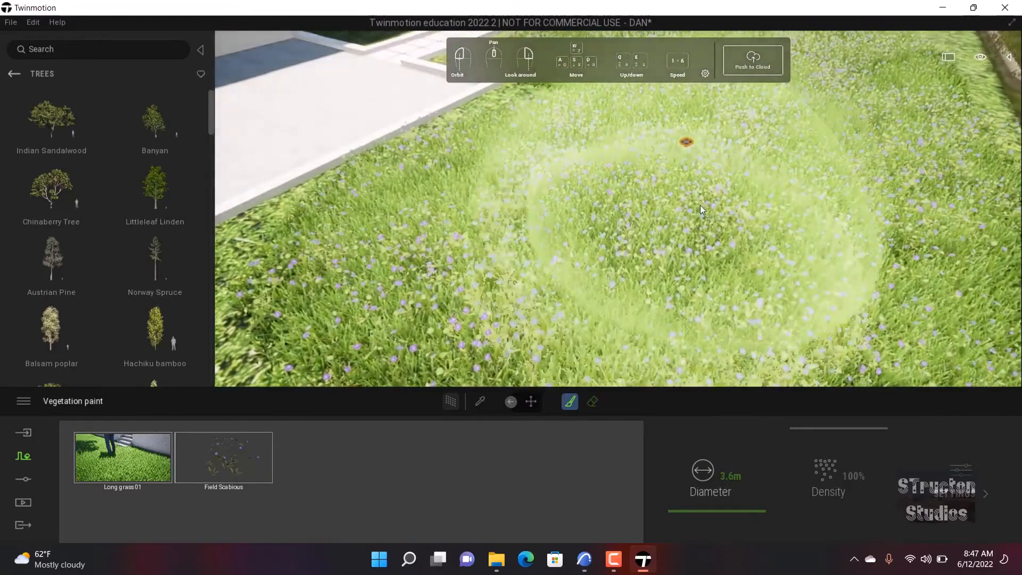
scroll(701, 206, "up", 3)
right_click_drag(700, 205, 729, 144)
scroll(701, 205, "down", 6)
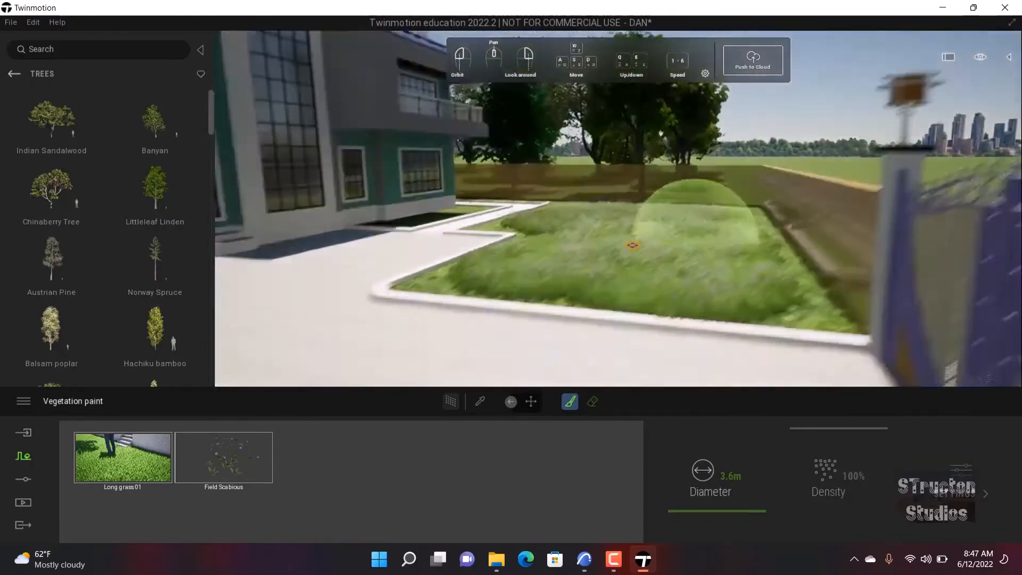
middle_click_drag(697, 234, 678, 222)
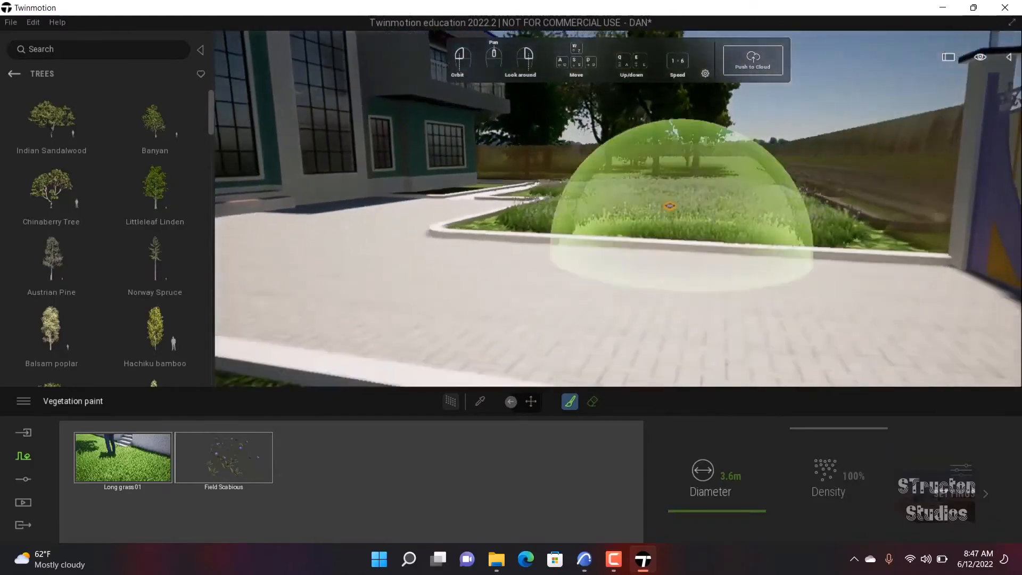
scroll(678, 221, "up", 3)
scroll(677, 221, "up", 5)
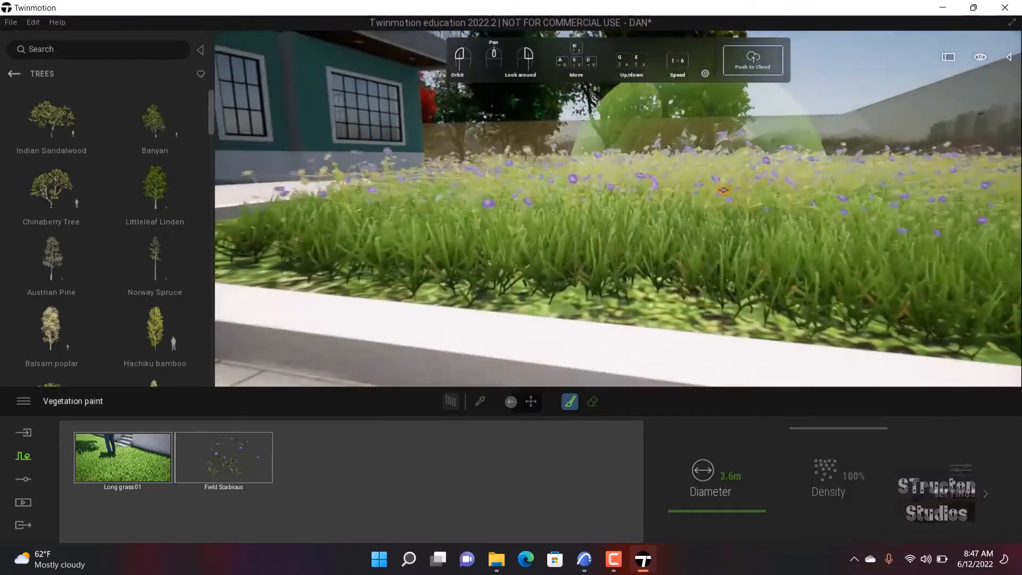
middle_click_drag(690, 182, 691, 232)
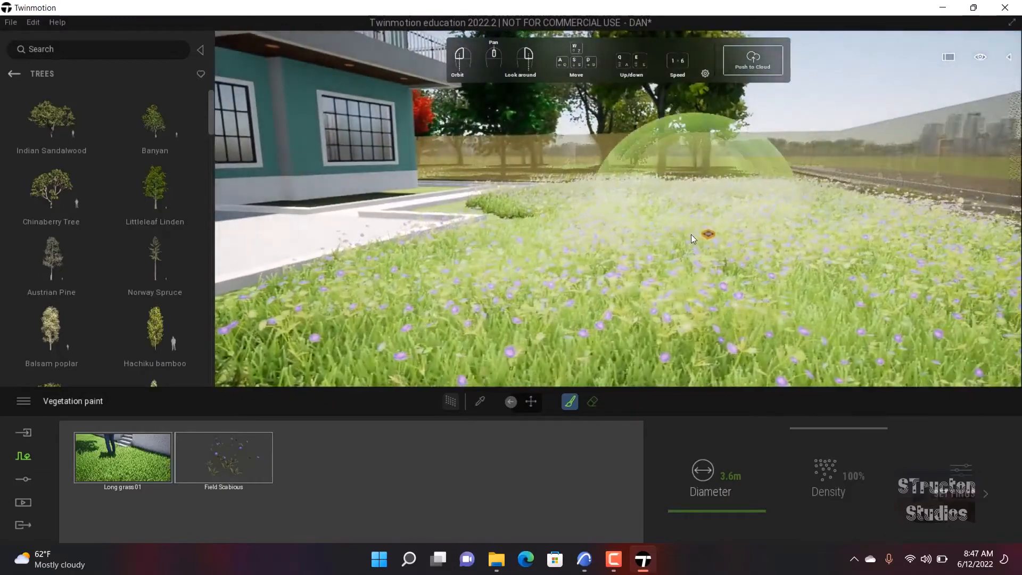
scroll(689, 235, "down", 6)
scroll(714, 229, "up", 5)
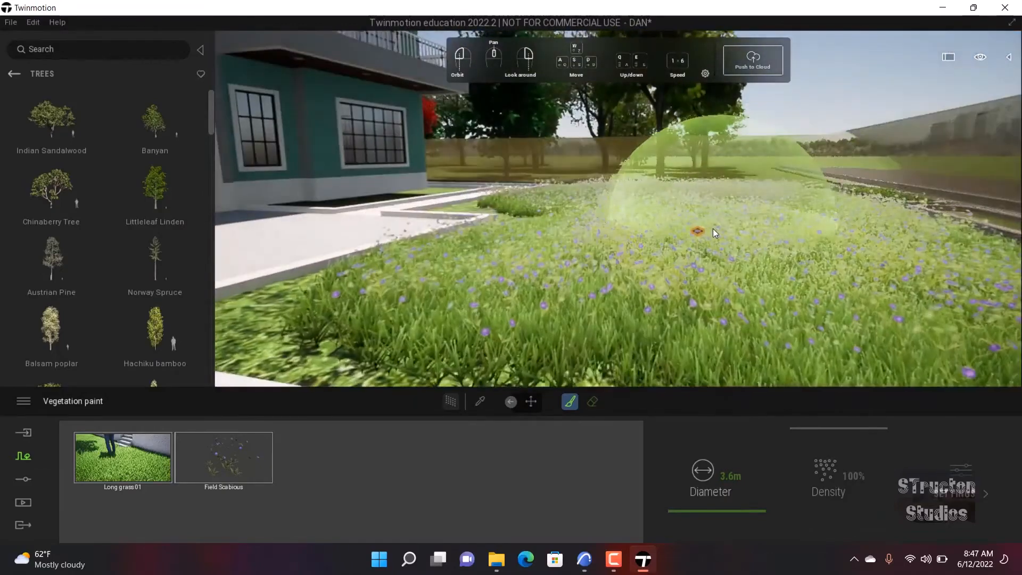
key("Escape")
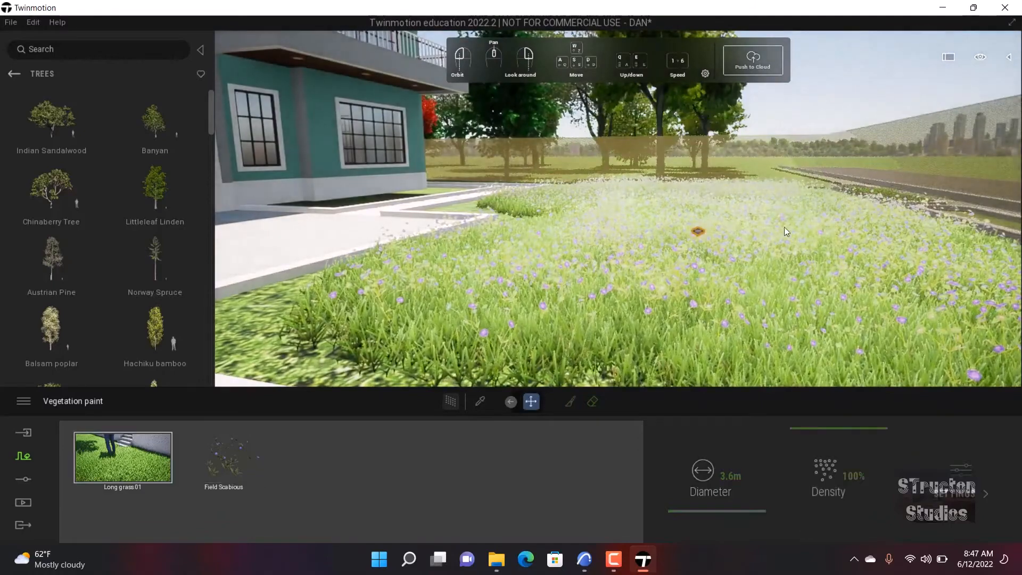
scroll(620, 266, "down", 3)
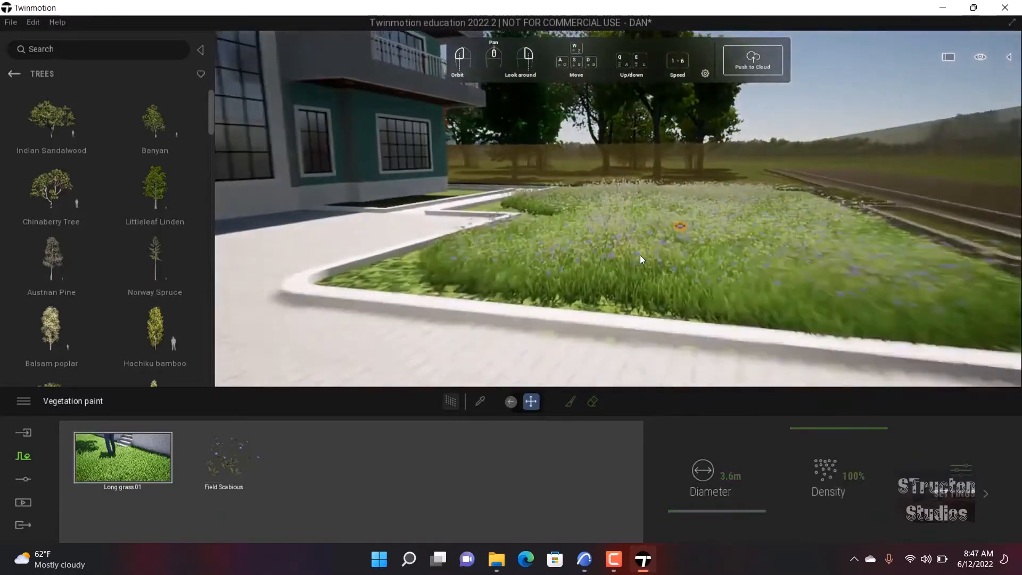
scroll(629, 260, "up", 3)
scroll(620, 263, "down", 3)
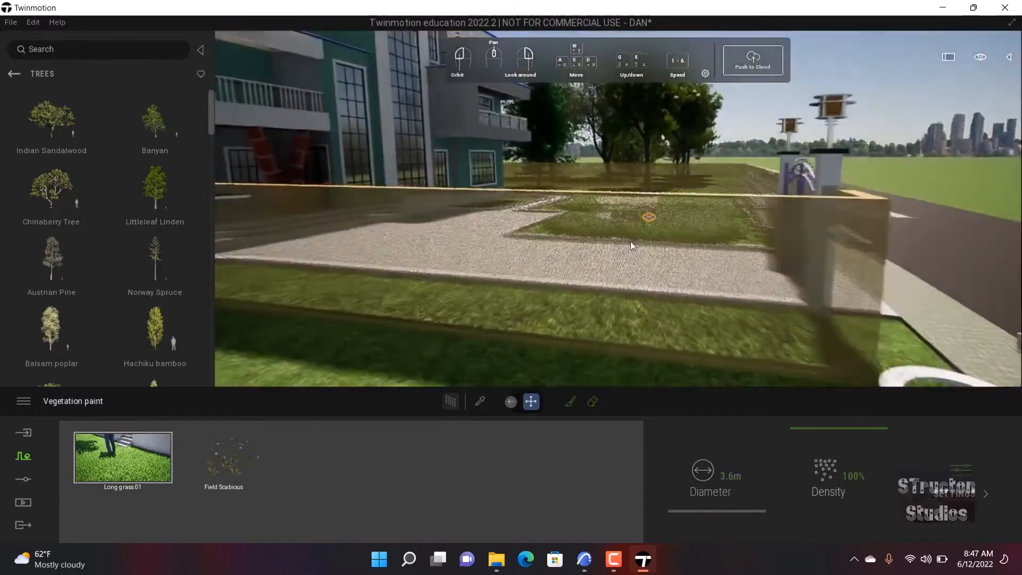
scroll(650, 215, "up", 3)
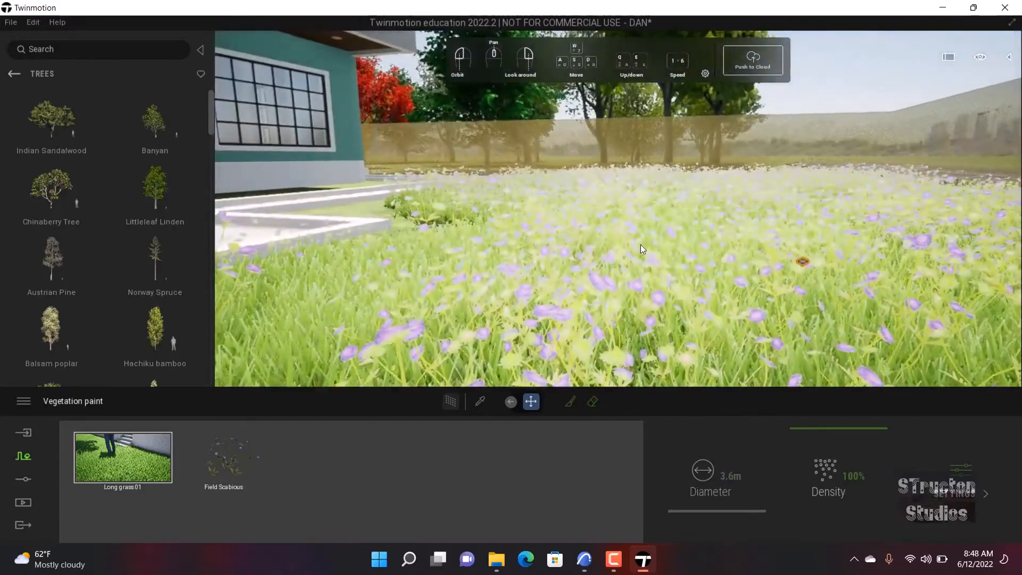
scroll(641, 245, "up", 3)
mouse_move(617, 205)
left_mouse_down()
mouse_move(601, 215)
mouse_move(660, 225)
mouse_move(658, 252)
left_mouse_up()
scroll(619, 211, "down", 5)
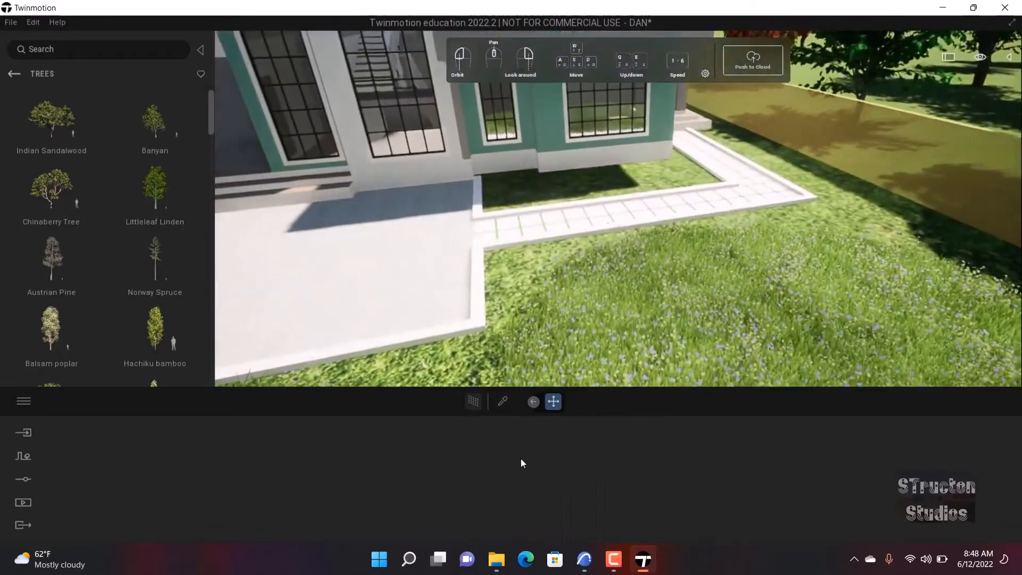
- Reopen the vegetation painting tool and select the painted grass and flowers on the front lawn
left_click(24, 456)
left_click(463, 479)
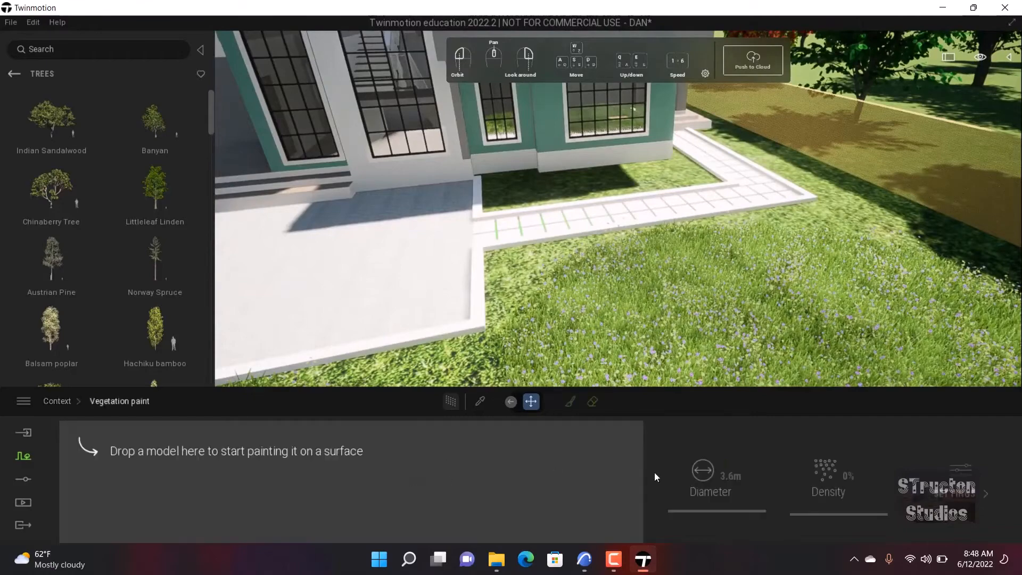
left_click(714, 327)
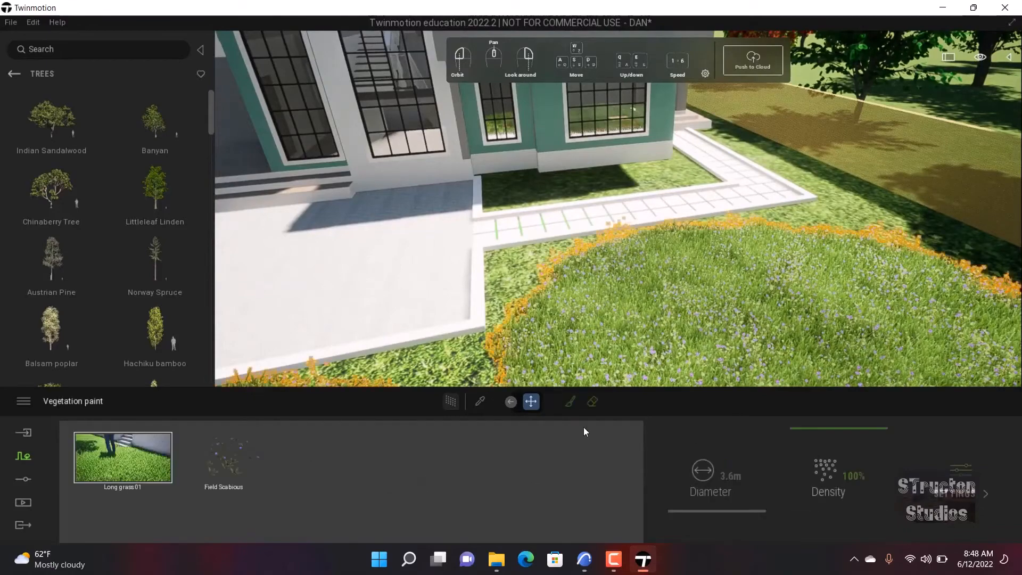
- Extend the painted grass and flowers toward the lawn's edges by the walkway and the roadside planters
left_click(575, 402)
scroll(607, 317, "down", 5)
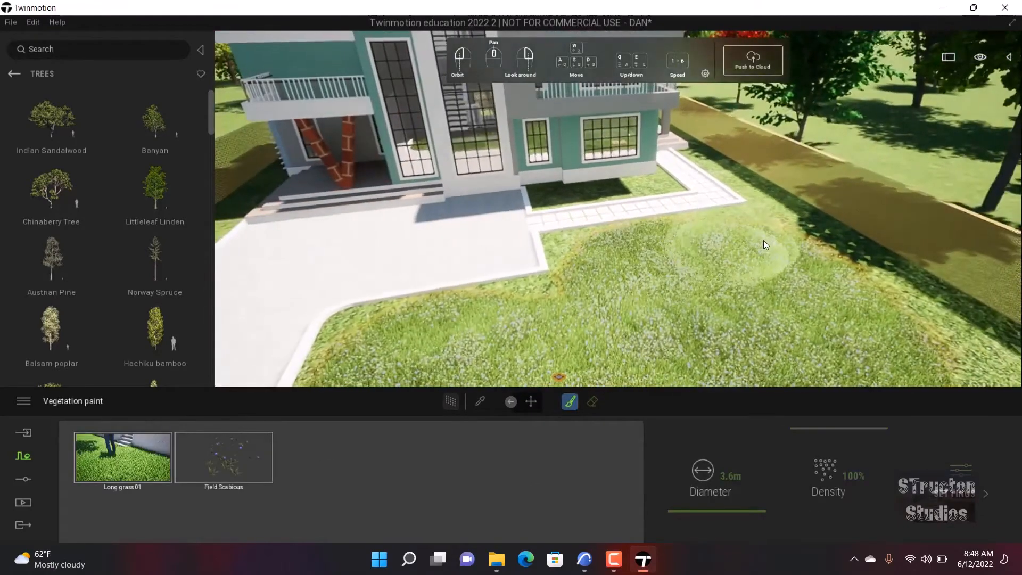
mouse_move(763, 241)
left_mouse_down()
mouse_move(791, 268)
mouse_move(680, 307)
mouse_move(628, 277)
mouse_move(630, 285)
mouse_move(563, 316)
mouse_move(652, 301)
left_mouse_up()
mouse_move(661, 299)
right_mouse_down()
mouse_move(806, 280)
mouse_move(628, 247)
mouse_move(624, 265)
mouse_move(665, 234)
mouse_move(700, 239)
right_mouse_up()
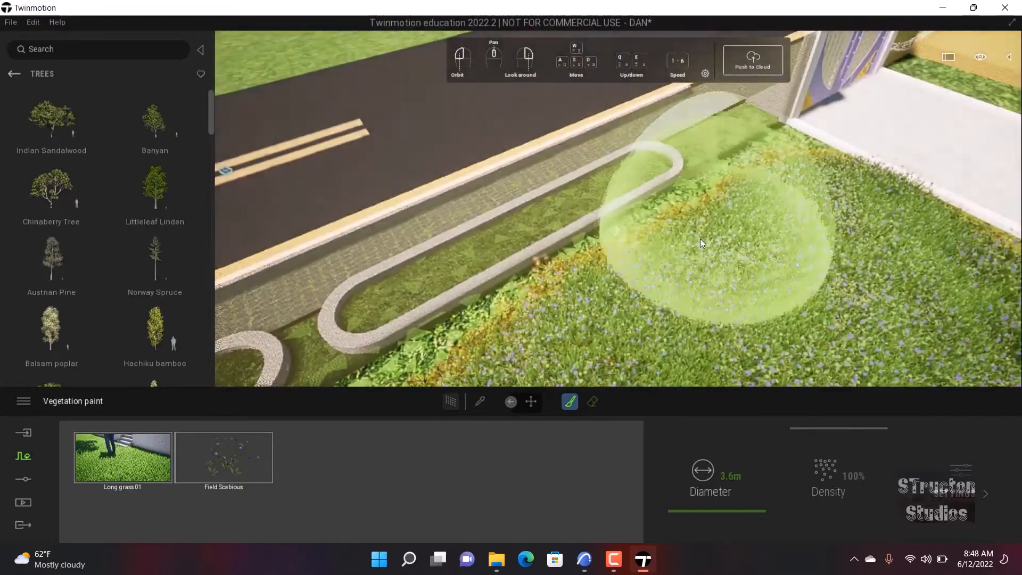
mouse_move(700, 238)
left_mouse_down()
mouse_move(746, 275)
mouse_move(828, 222)
mouse_move(803, 225)
left_mouse_up()
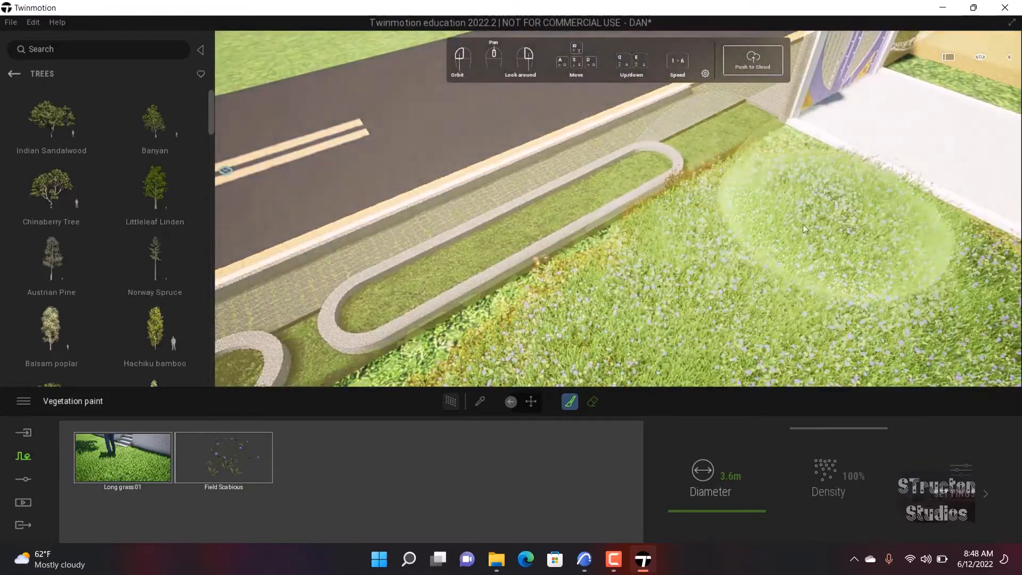
mouse_move(803, 225)
right_mouse_down()
mouse_move(755, 275)
mouse_move(708, 234)
mouse_move(399, 252)
right_mouse_up()
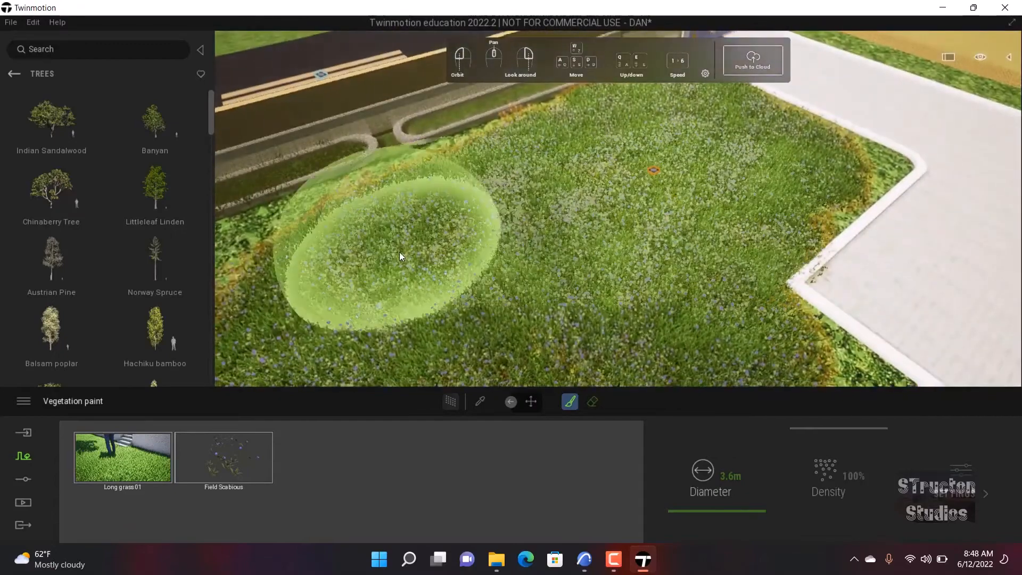
mouse_move(662, 227)
right_mouse_down()
mouse_move(594, 213)
mouse_move(614, 237)
right_mouse_up()
key("Escape")
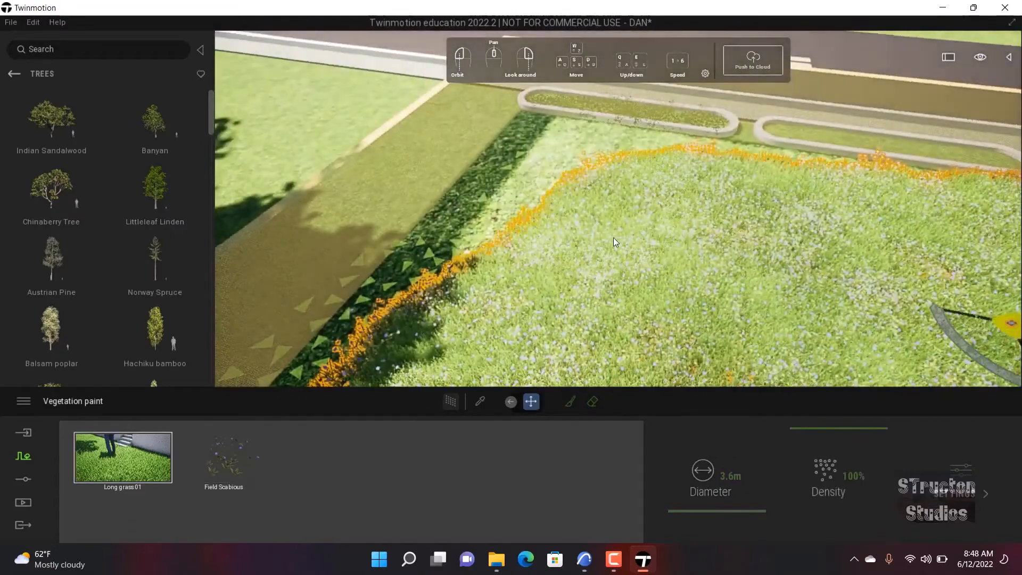
- Add Lawn 01 from the grass and flowers library to the paint palette and select Long grass 01
left_click(18, 77)
left_click(153, 218)
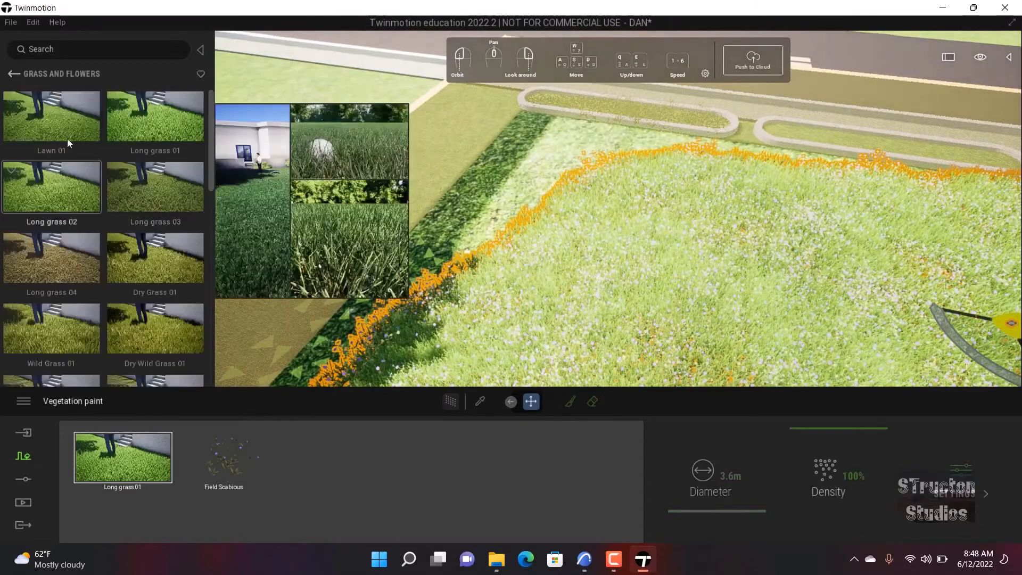
mouse_move(54, 114)
left_mouse_down()
mouse_move(66, 126)
mouse_move(77, 486)
mouse_move(115, 463)
left_mouse_up()
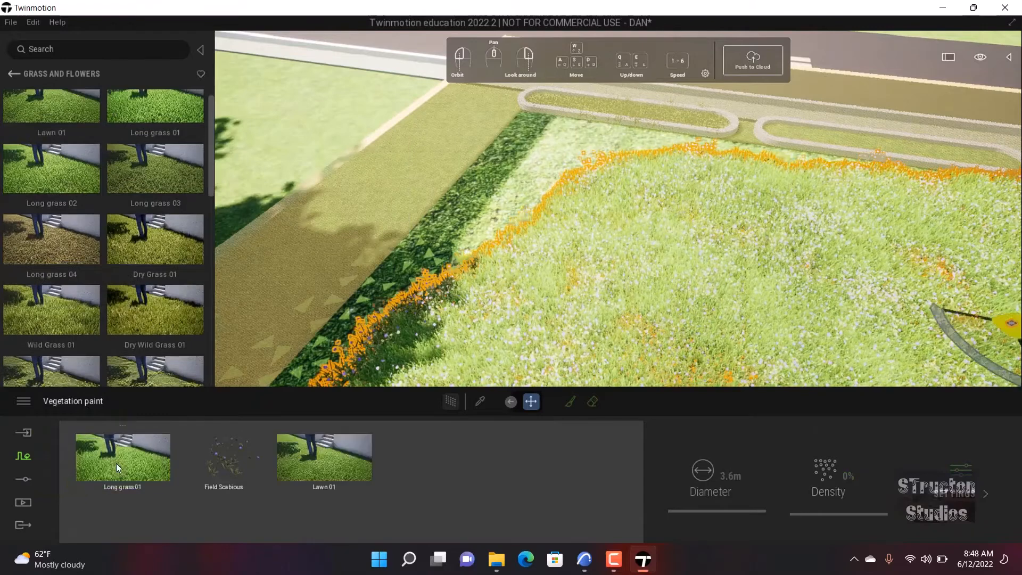
left_click(130, 461)
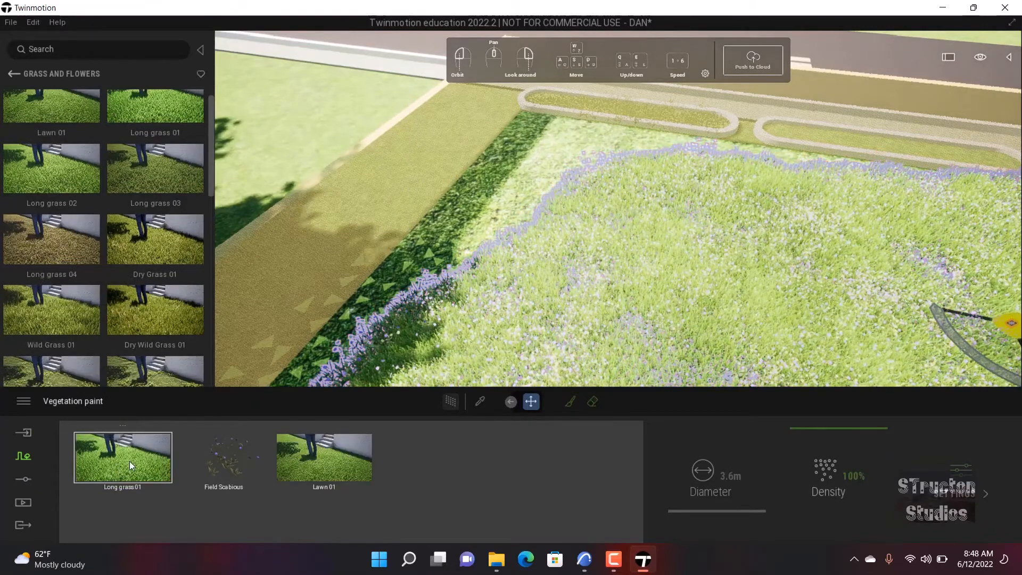
- Try removing Long grass 01 from the paint palette and raising Lawn 01's density to 100%, and undo both changes
key("Delete")
left_click(250, 461)
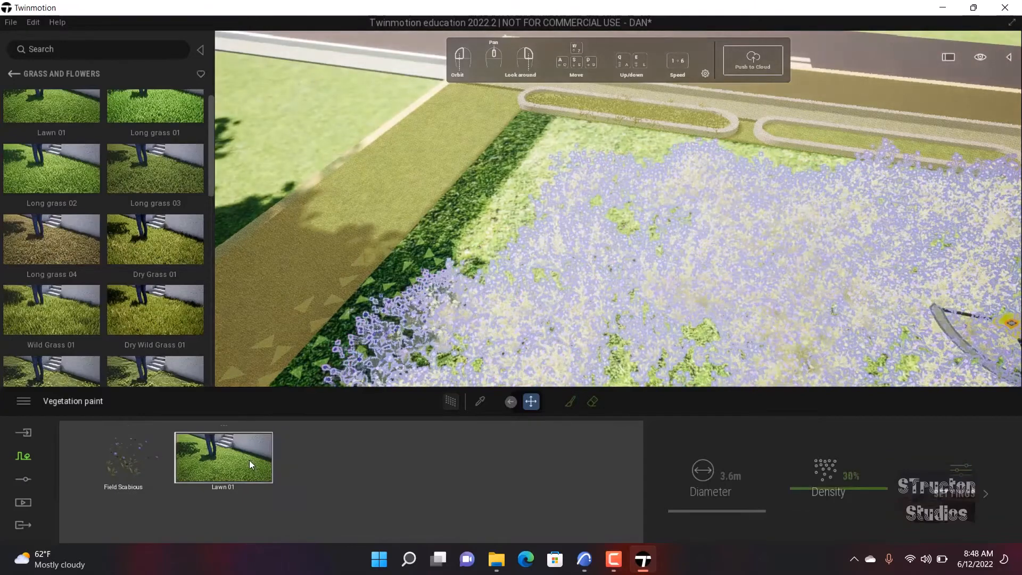
left_click_drag(812, 480, 818, 407)
left_click_drag(690, 352, 581, 218)
left_click_drag(607, 287, 620, 264)
scroll(621, 264, "up", 5)
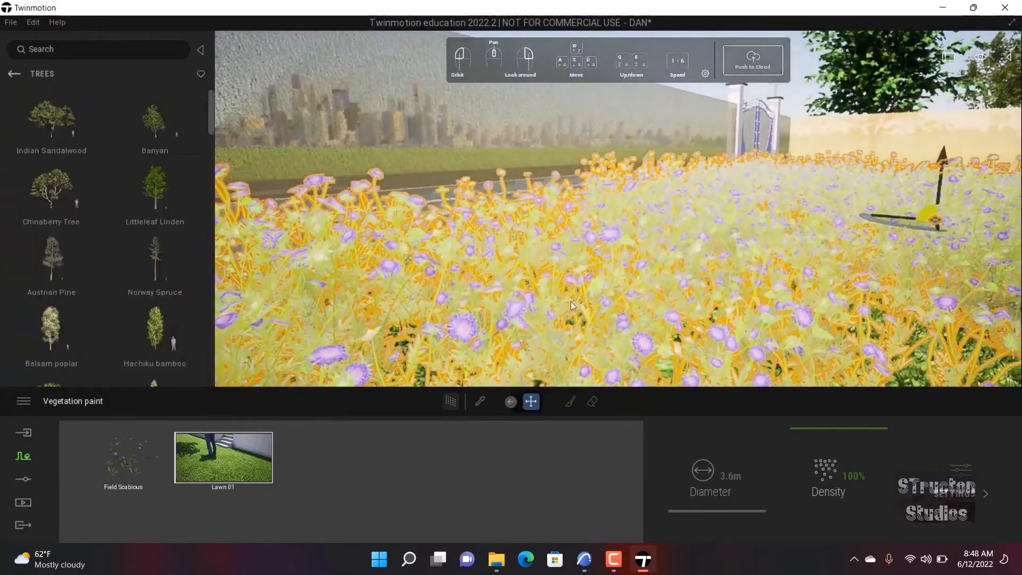
scroll(571, 301, "down", 5)
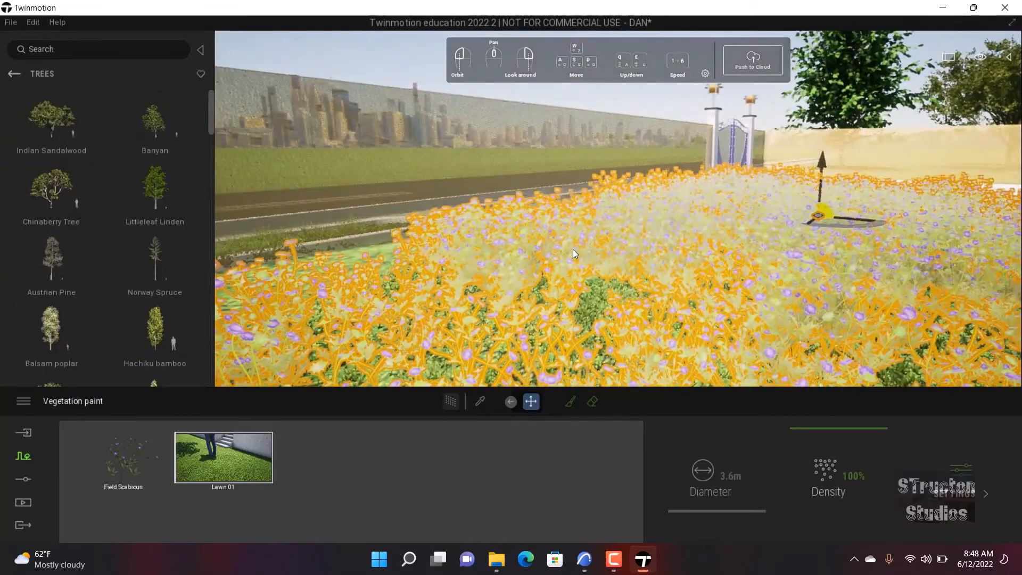
key("ctrl+z")
key("ctrl+z")
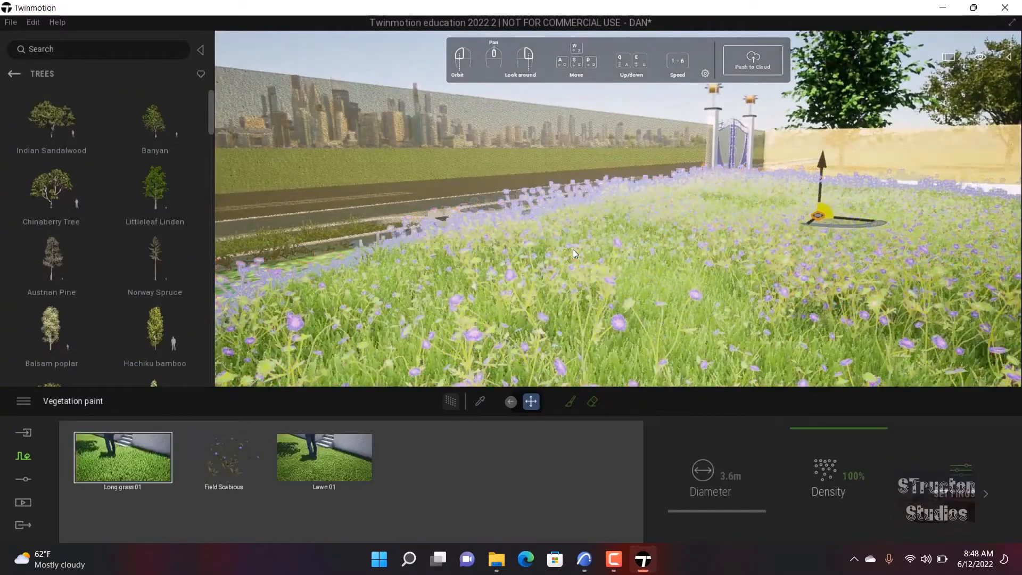
- Remove Lawn 01 from the vegetation paint palette and deselect the painted vegetation on the front lawn
left_click(348, 465)
key("Delete")
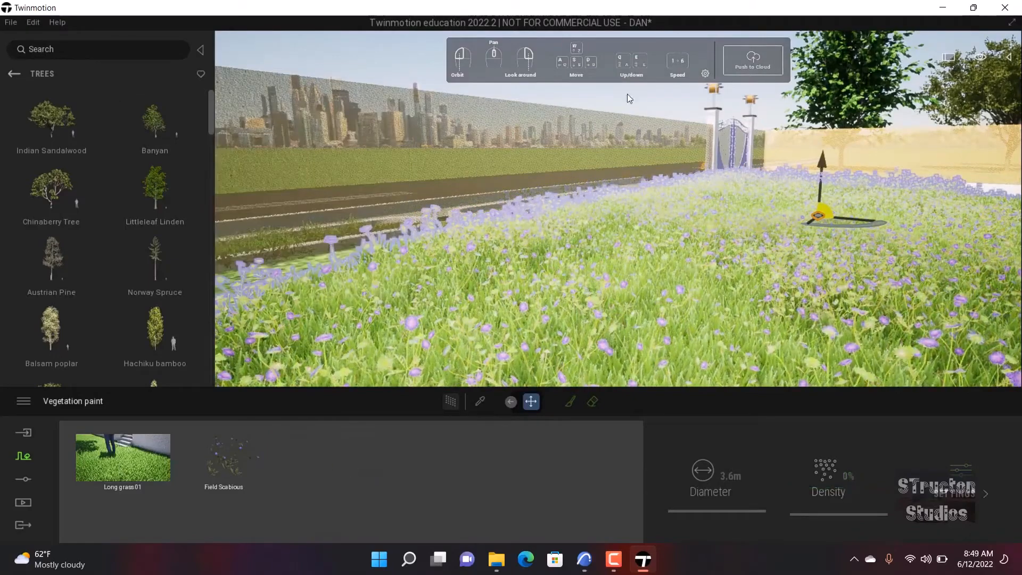
right_click_drag(627, 99, 655, 80)
scroll(656, 81, "down", 8)
scroll(565, 192, "up", 2)
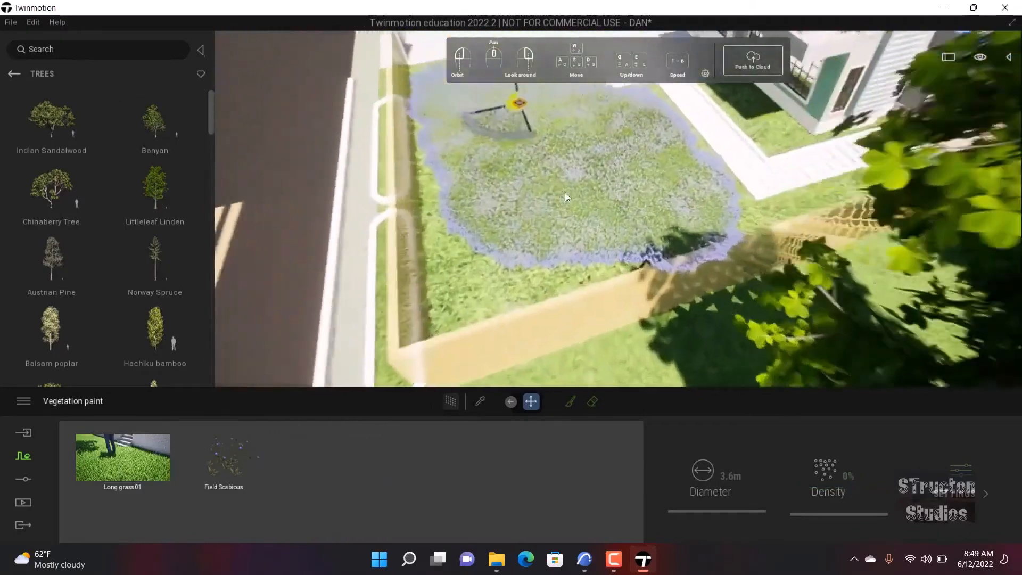
scroll(564, 192, "up", 6)
right_click_drag(595, 239, 672, 209)
left_click(671, 209)
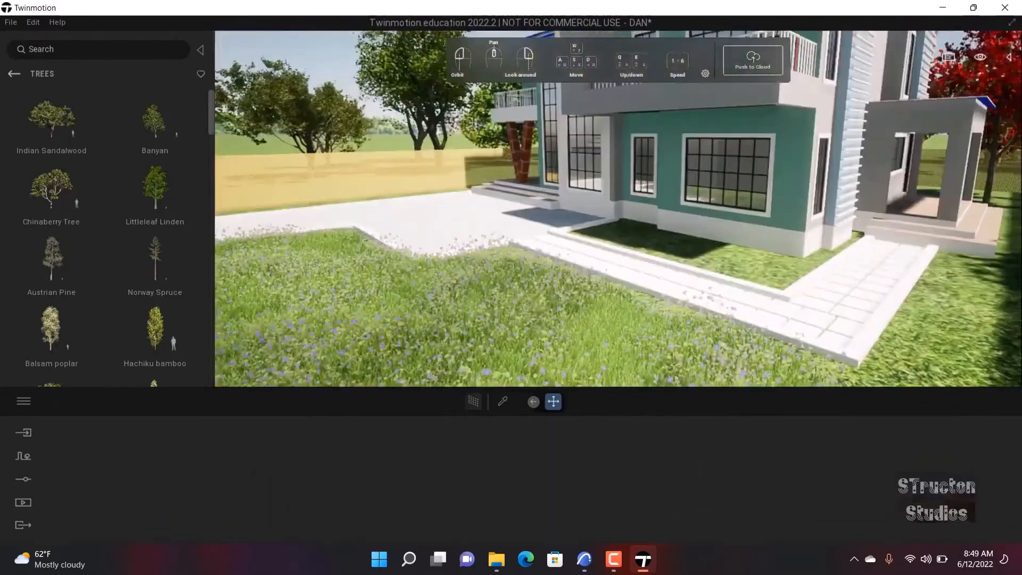
- Create a new media image of the house seen from ground level across the flowering lawn
middle_click_drag(671, 209, 679, 298)
mouse_move(680, 298)
right_mouse_down()
mouse_move(663, 300)
mouse_move(676, 304)
right_mouse_up()
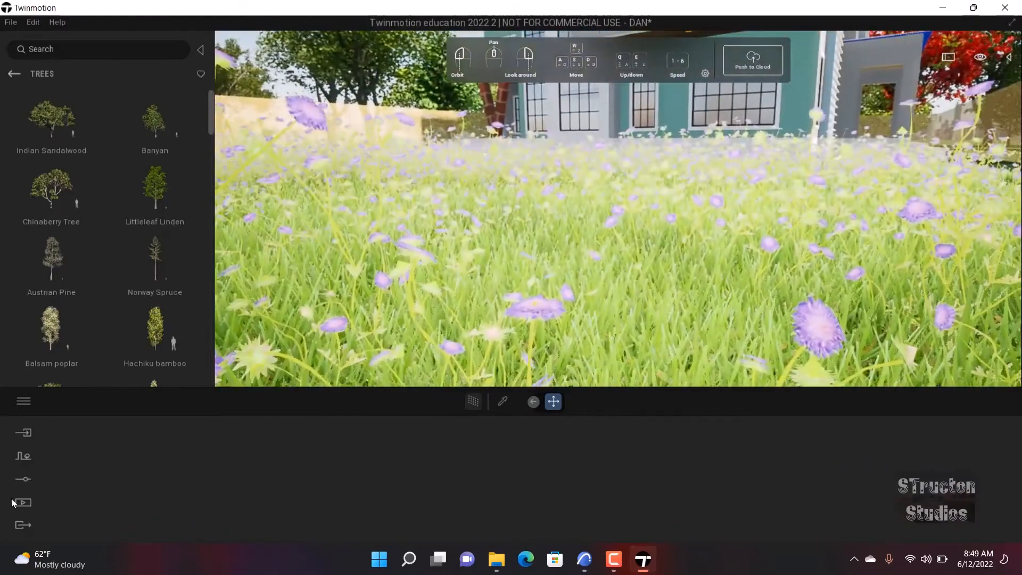
left_click(22, 504)
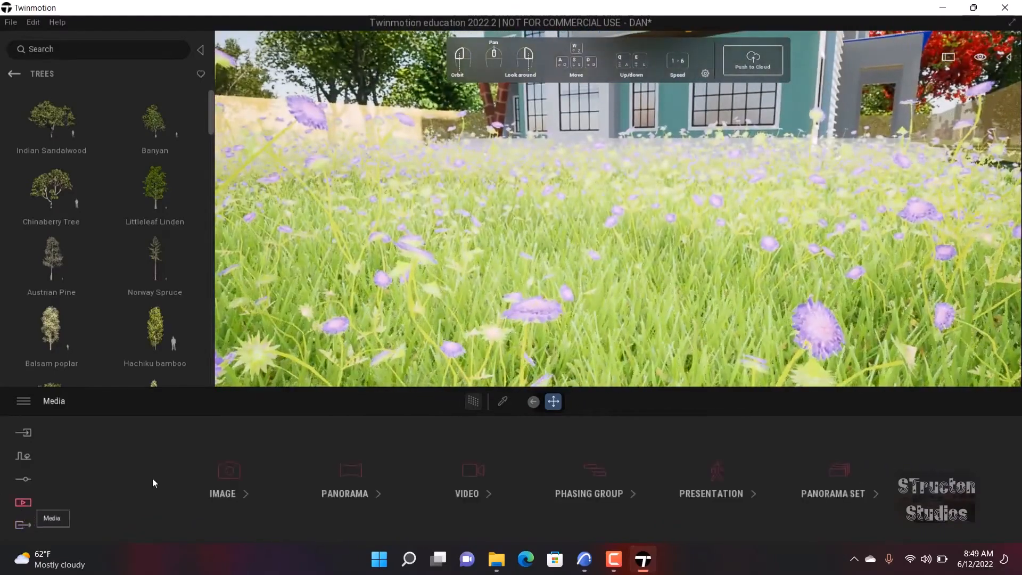
left_click(223, 473)
left_click(109, 470)
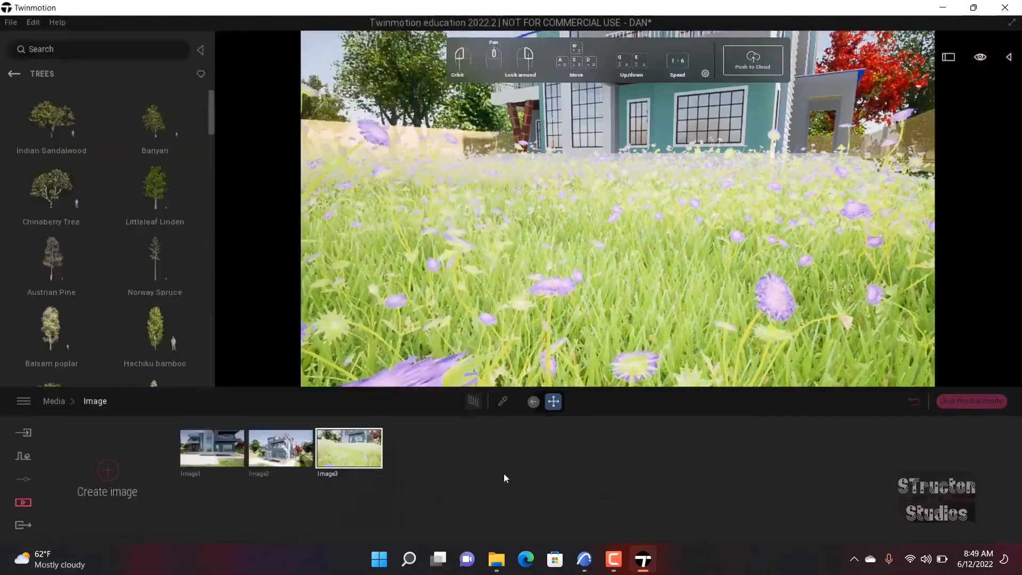
- Limit the local image export to Image3 only
left_click(23, 525)
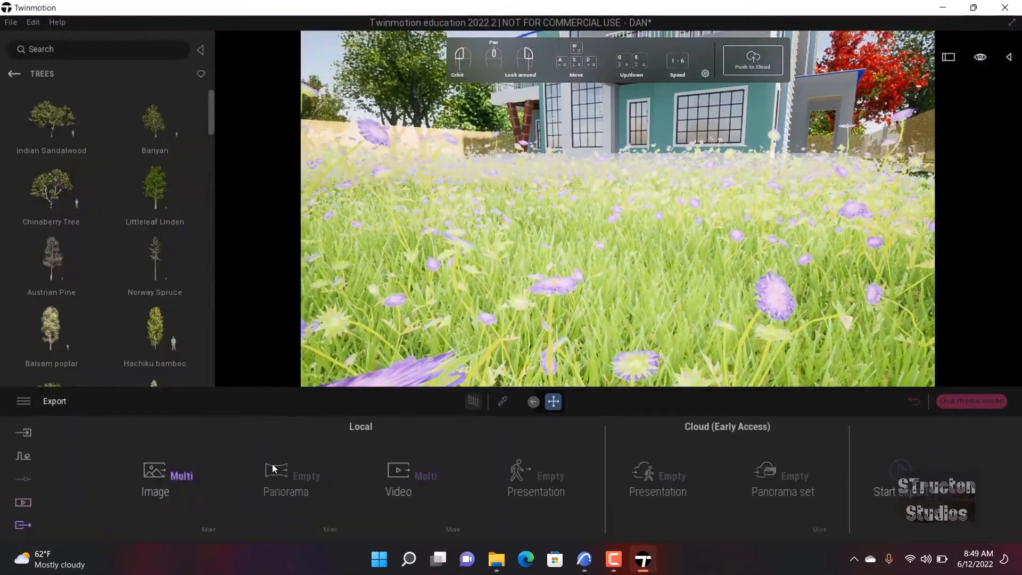
left_click(194, 471)
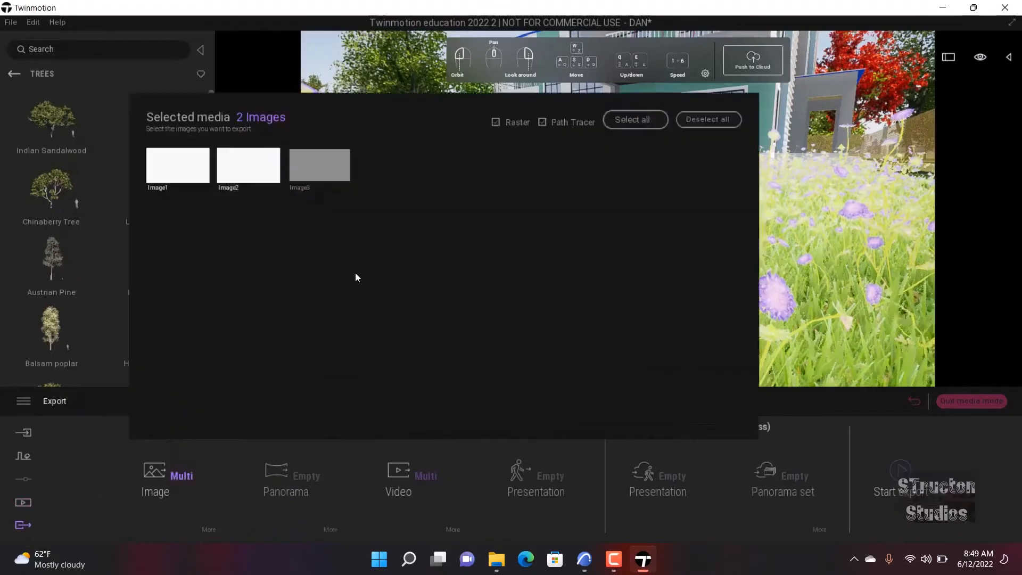
left_click(701, 131)
left_click(302, 163)
left_click(761, 368)
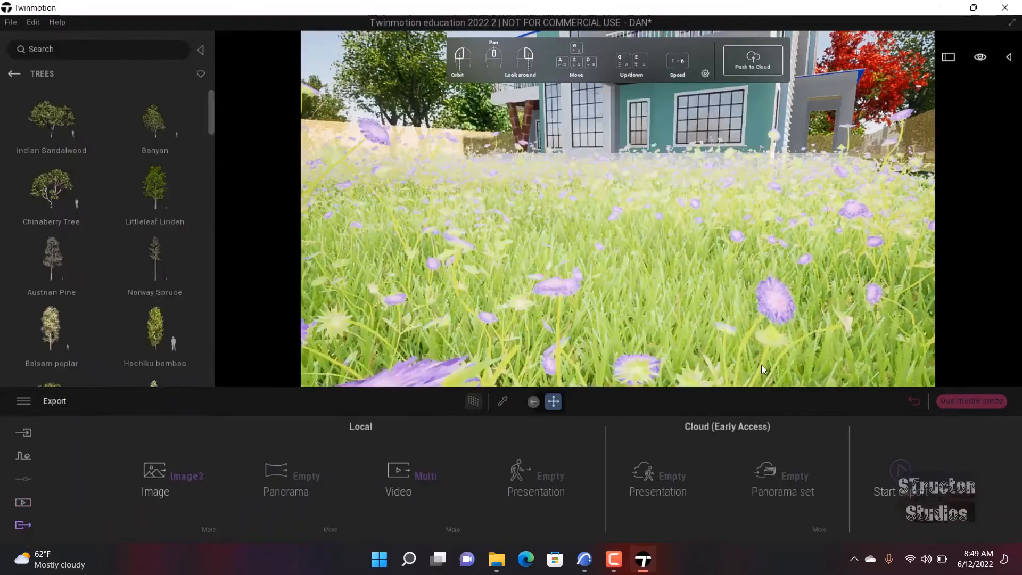
- Exclude all videos from the export and start exporting the image to the DAN project folder
left_click(424, 475)
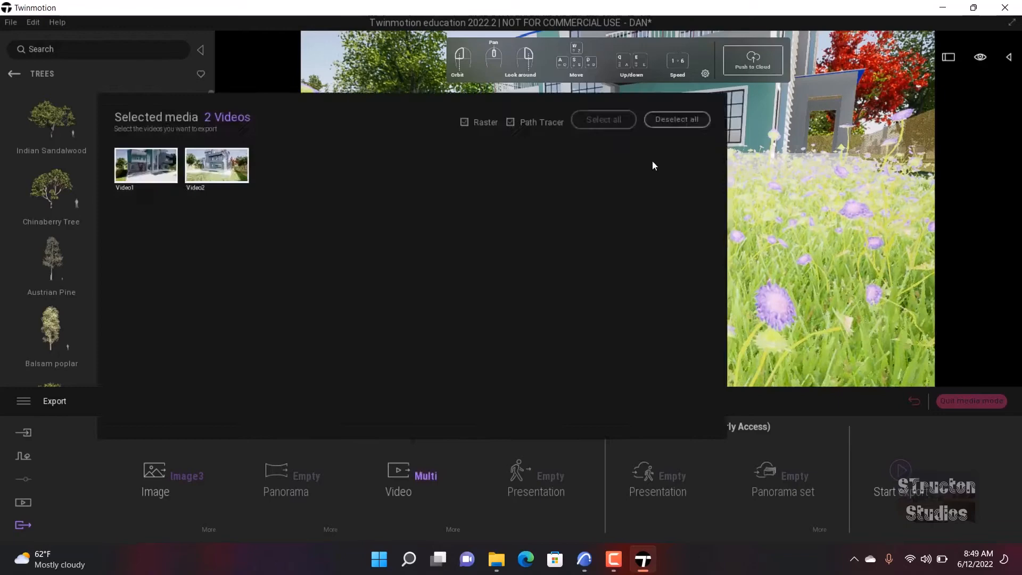
left_click(678, 120)
left_click(857, 395)
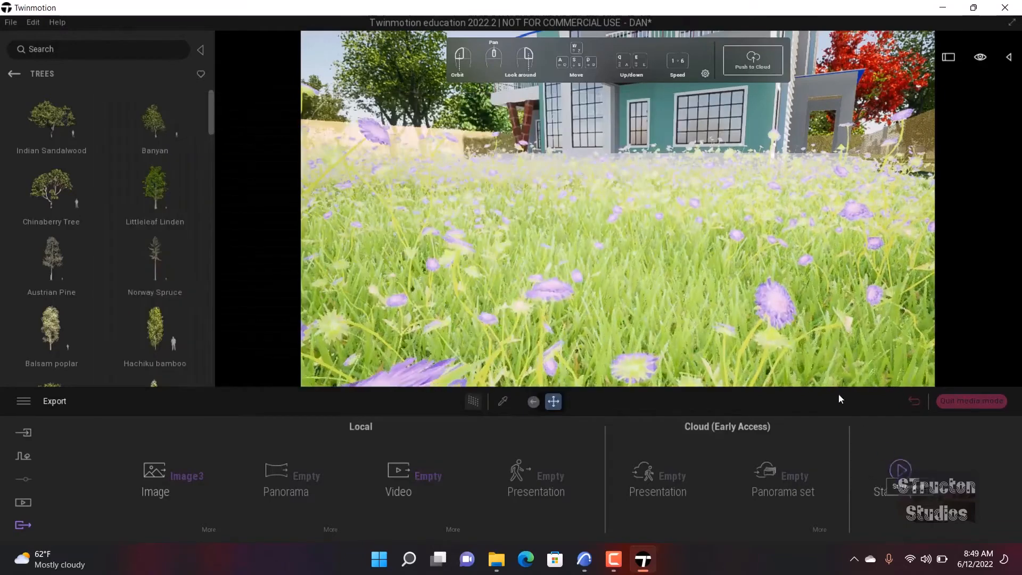
left_click(376, 313)
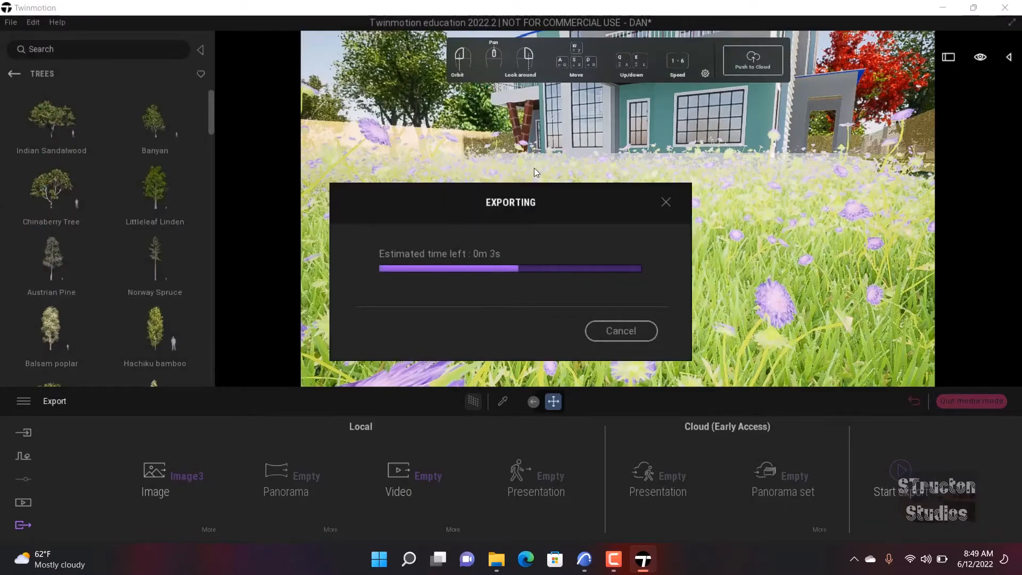
- Switch to File Explorer and open the DAN folder inside ARCHICAD PROJECTS on Local Disk (D:)
left_click(506, 559)
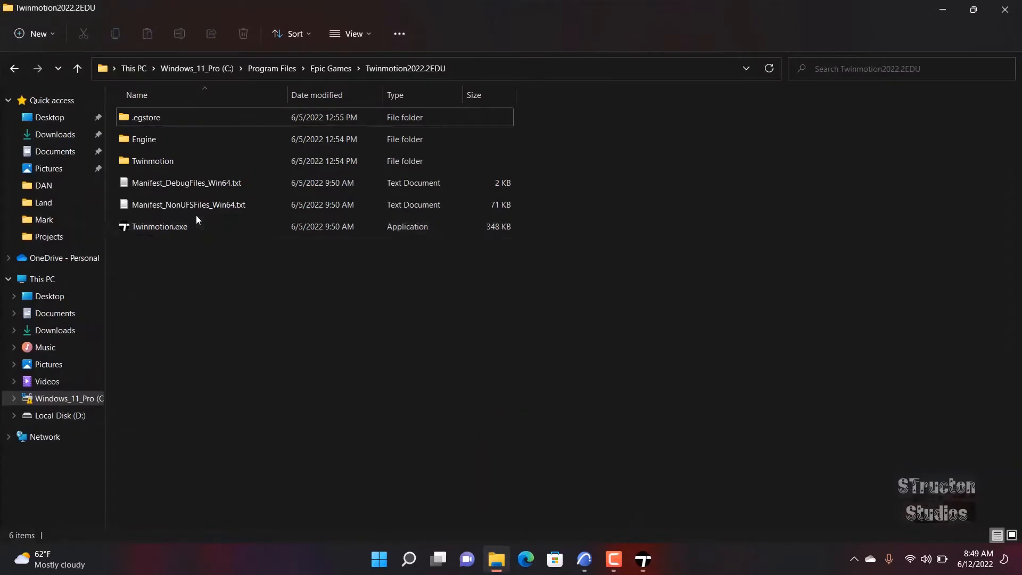
left_click(14, 70)
left_click(15, 70)
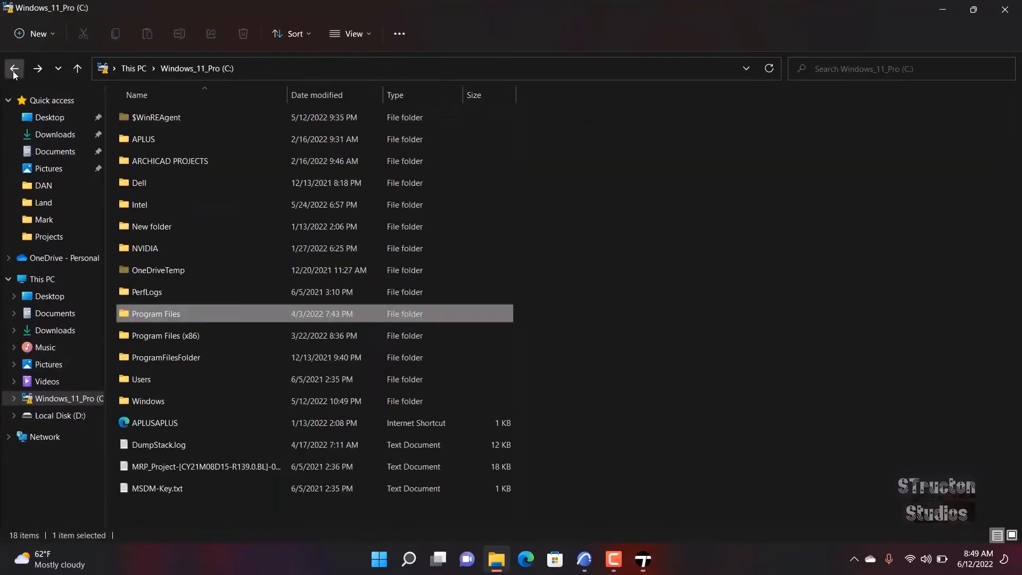
left_click(14, 69)
left_click(13, 70)
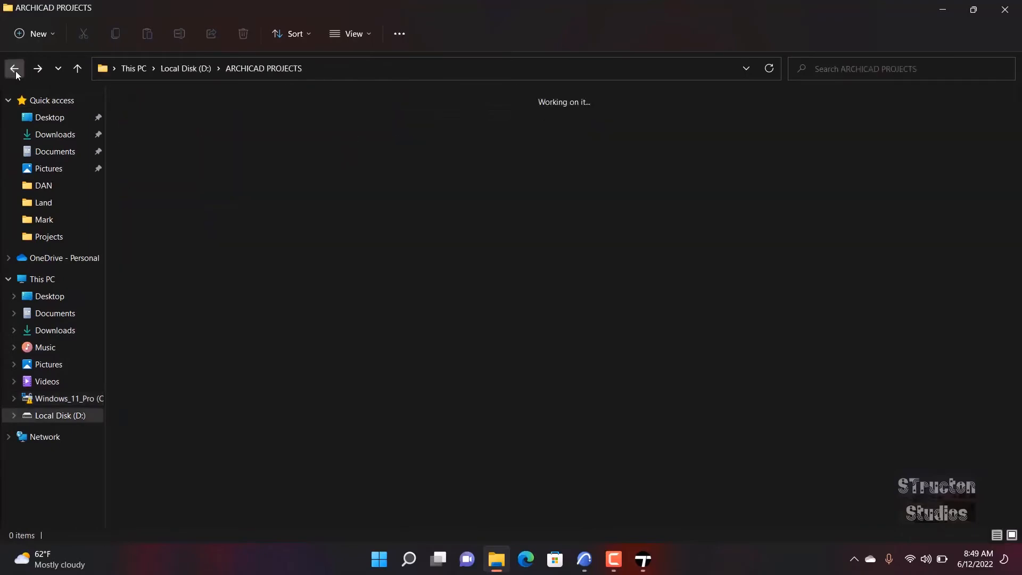
left_click(38, 69)
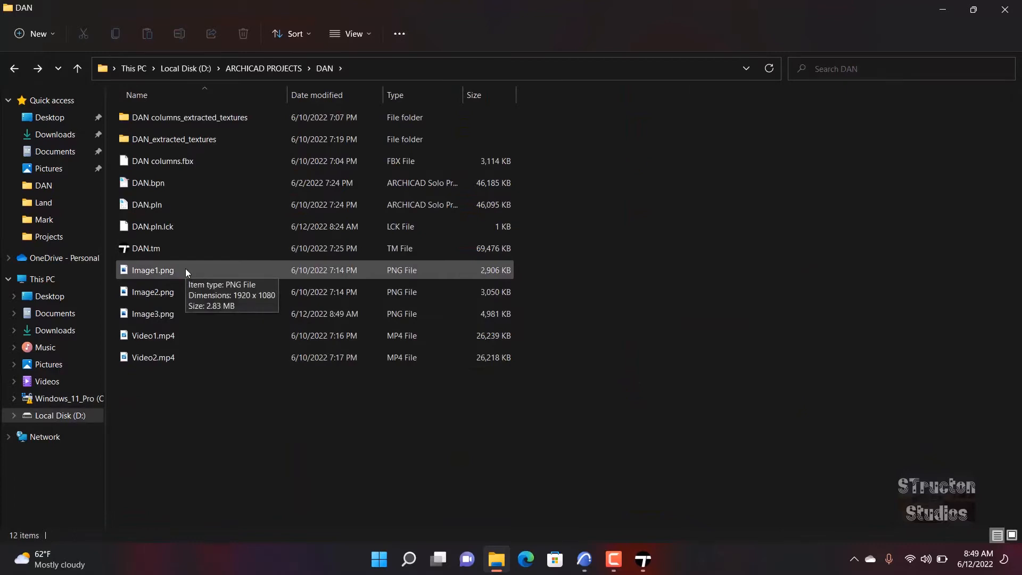
- View the exported images from Image1.png through Image3.png, close the viewer and switch back to Twinmotion
left_click(188, 272)
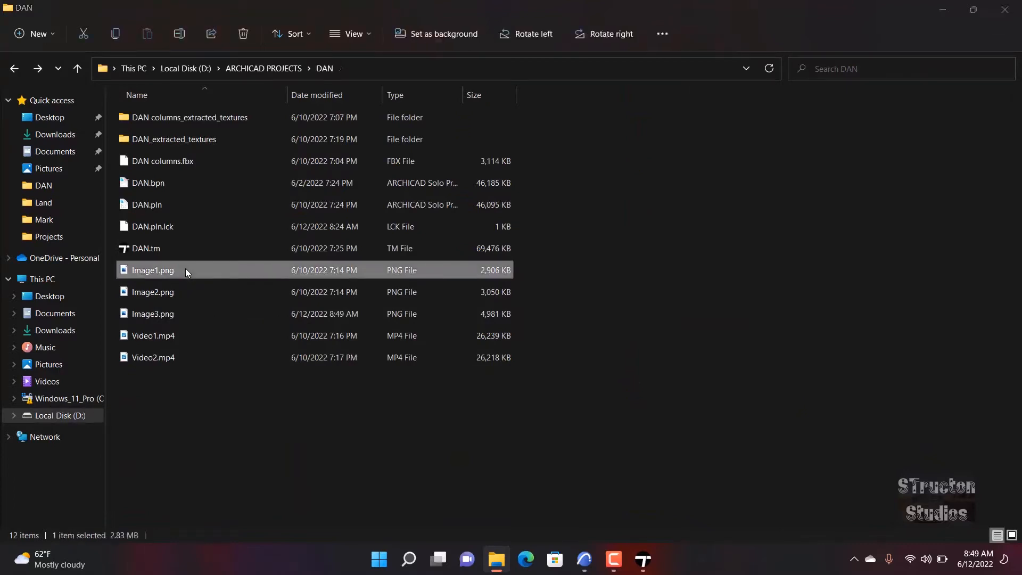
double_click(187, 272)
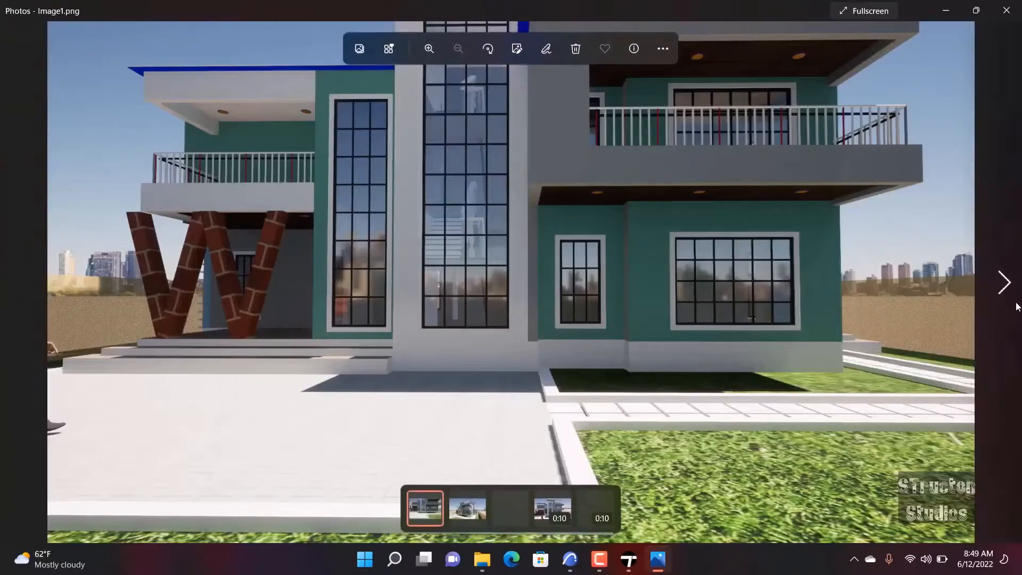
key("Right")
key("Right")
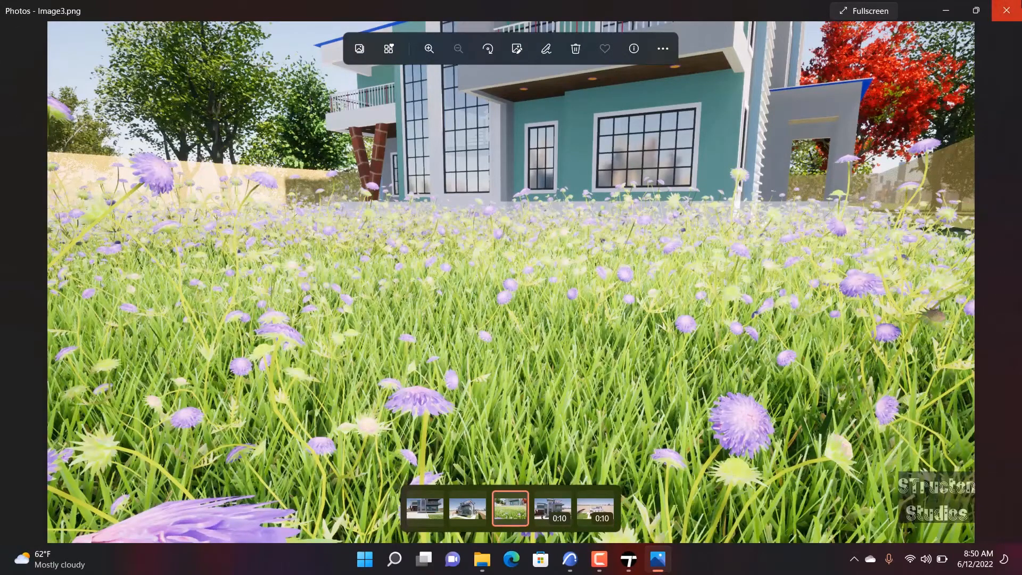
left_click(1005, 11)
left_click(643, 559)
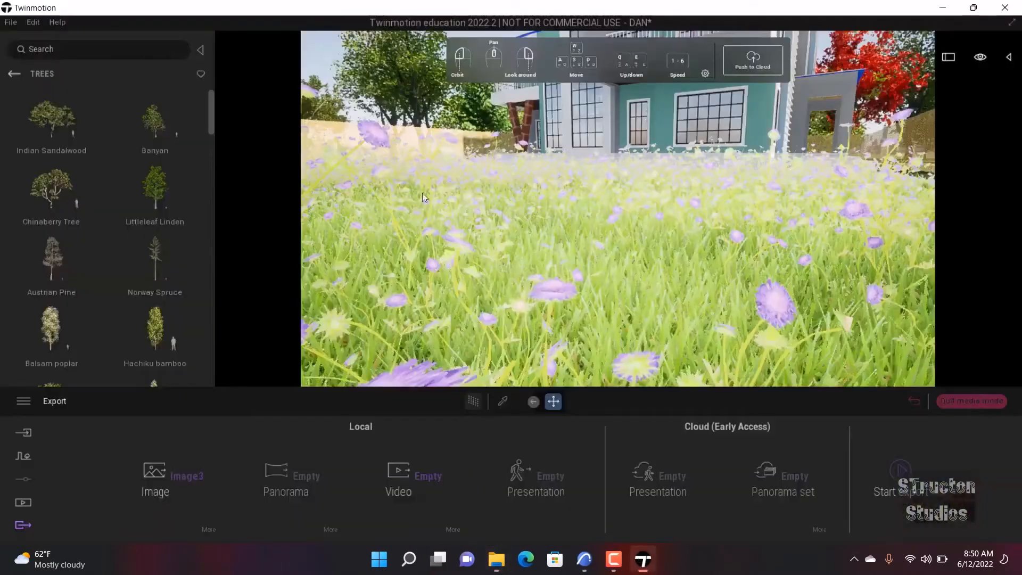
- Delete the painted long grass and Field Scabious flowers from the front lawn
scroll(588, 144, "up", 6)
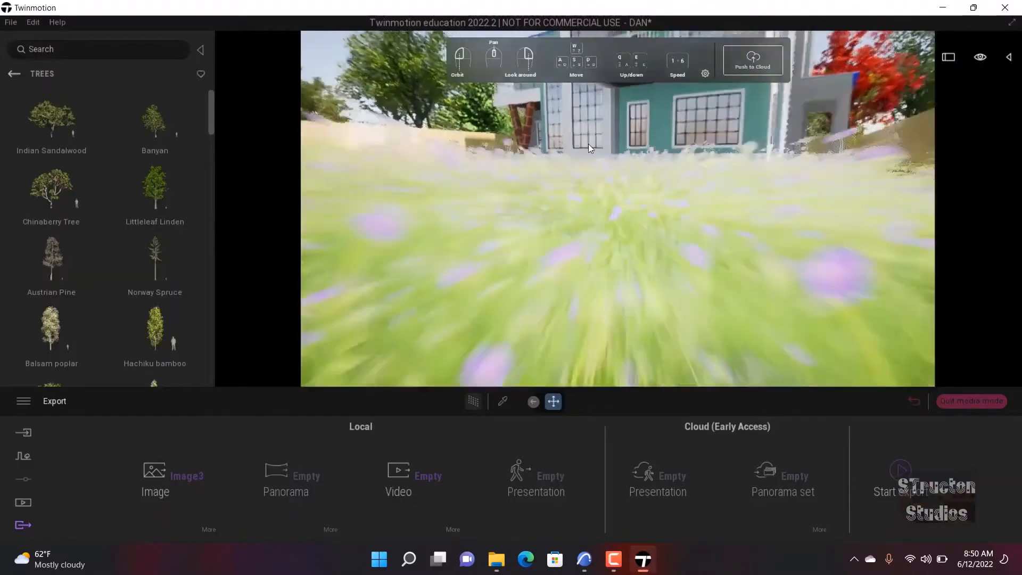
scroll(616, 237, "down", 5)
scroll(614, 165, "down", 5)
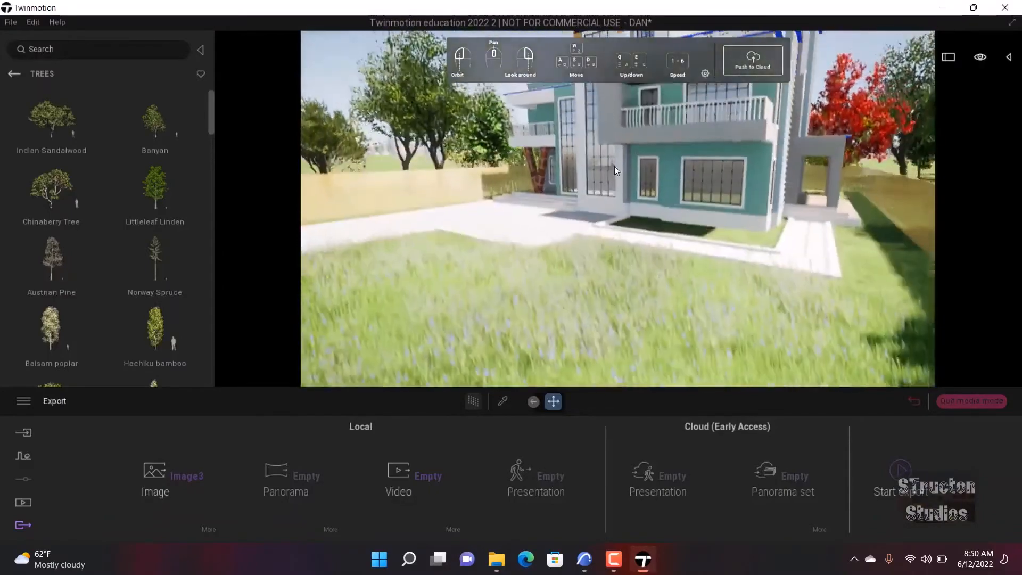
right_click_drag(614, 166, 576, 197)
scroll(576, 197, "down", 4)
middle_click_drag(576, 197, 494, 208)
left_click(494, 214)
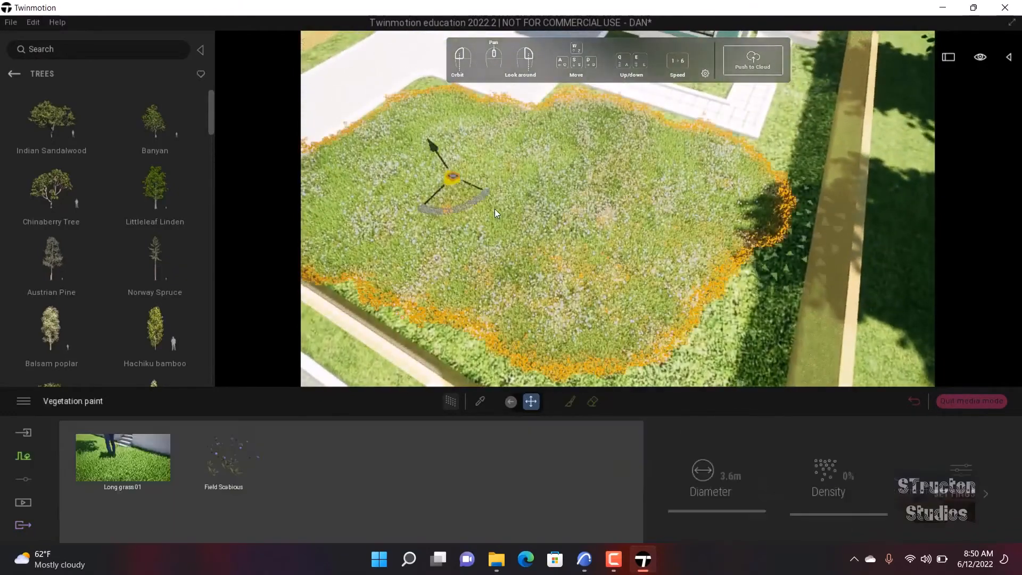
key("Delete")
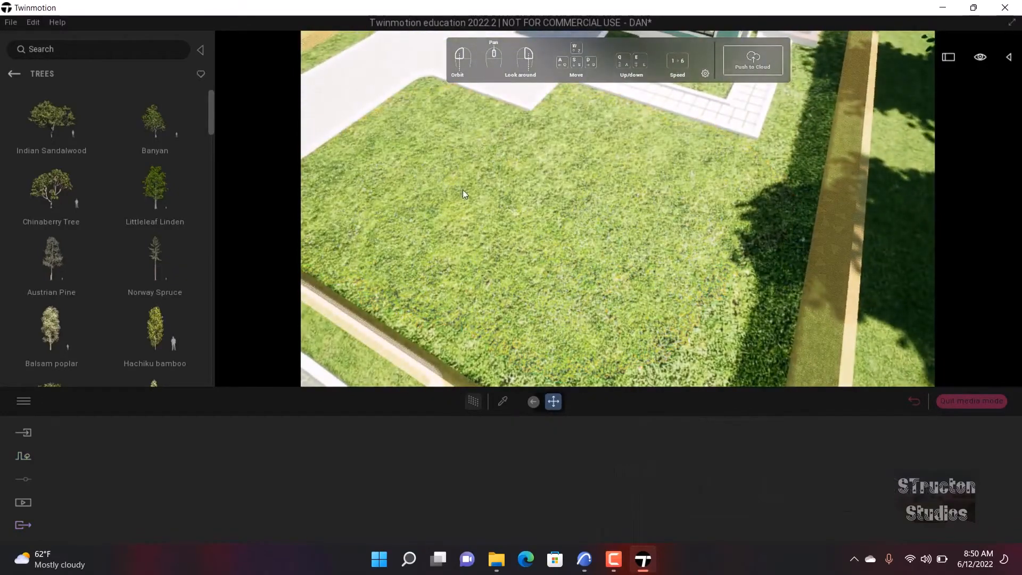
- Move inside the house to the empty room and open the living-room sofas in the home objects library
middle_click_drag(508, 140, 535, 187)
key("w")
right_click_drag(535, 187, 555, 215)
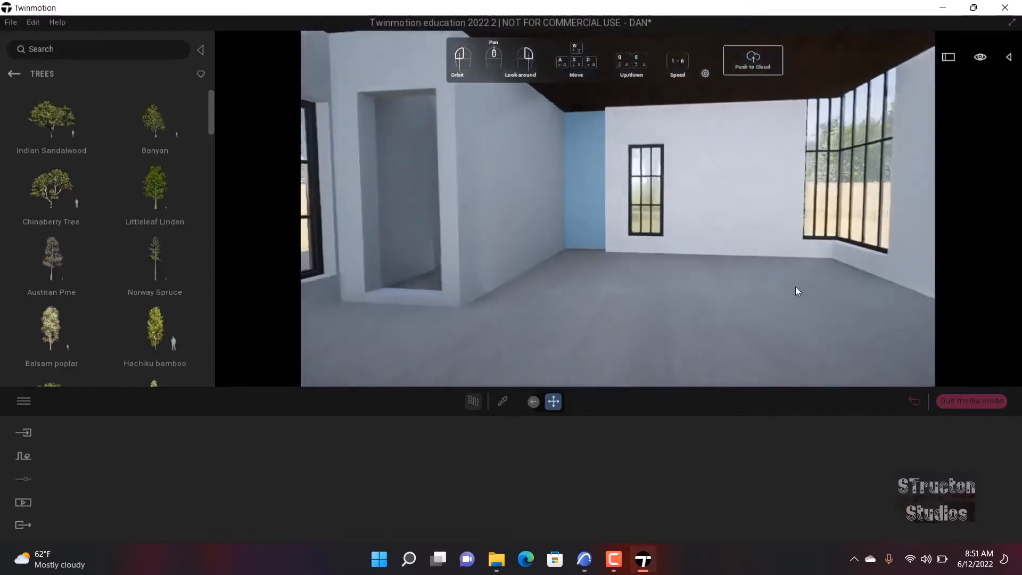
left_click(19, 72)
left_click(16, 73)
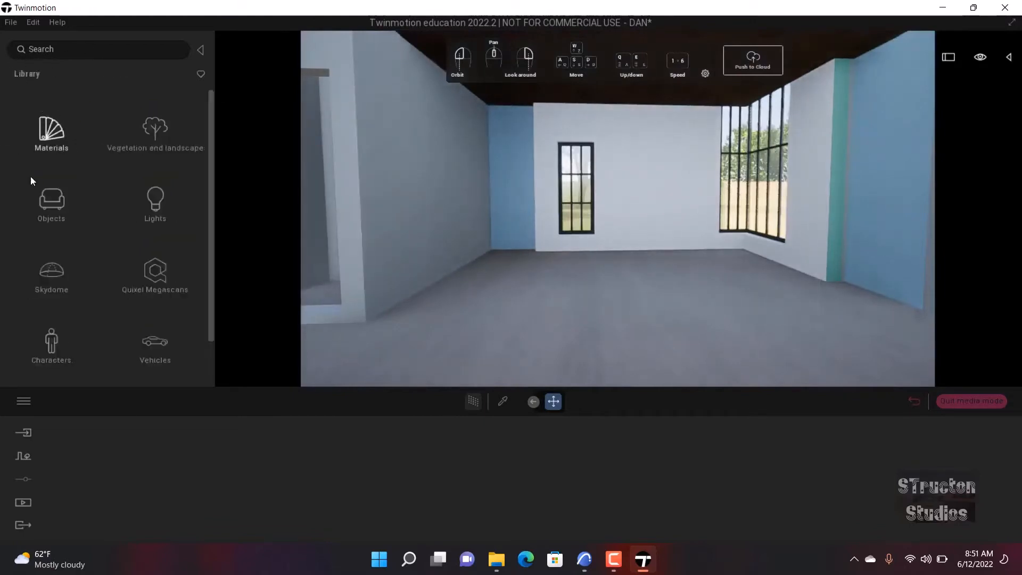
left_click(51, 202)
left_click(56, 136)
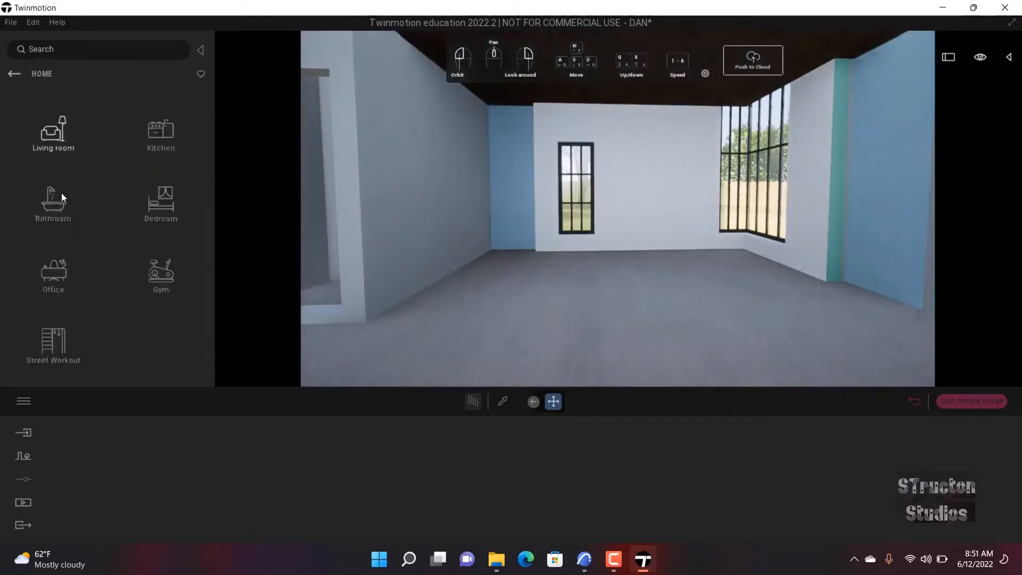
left_click(51, 140)
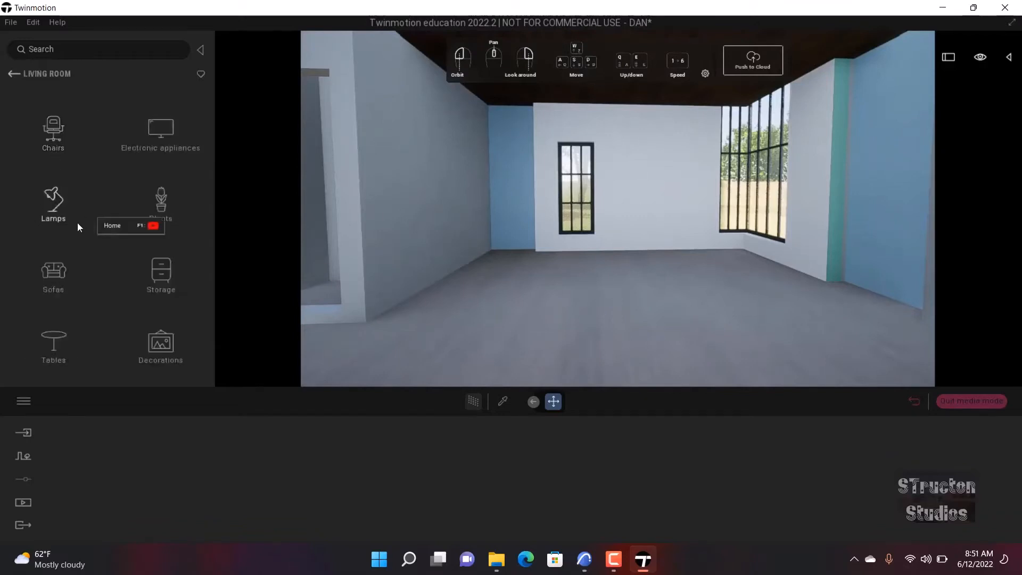
left_click(56, 274)
- Place the Vixen right sofa on the floor in the middle of the empty room
scroll(77, 211, "down", 2)
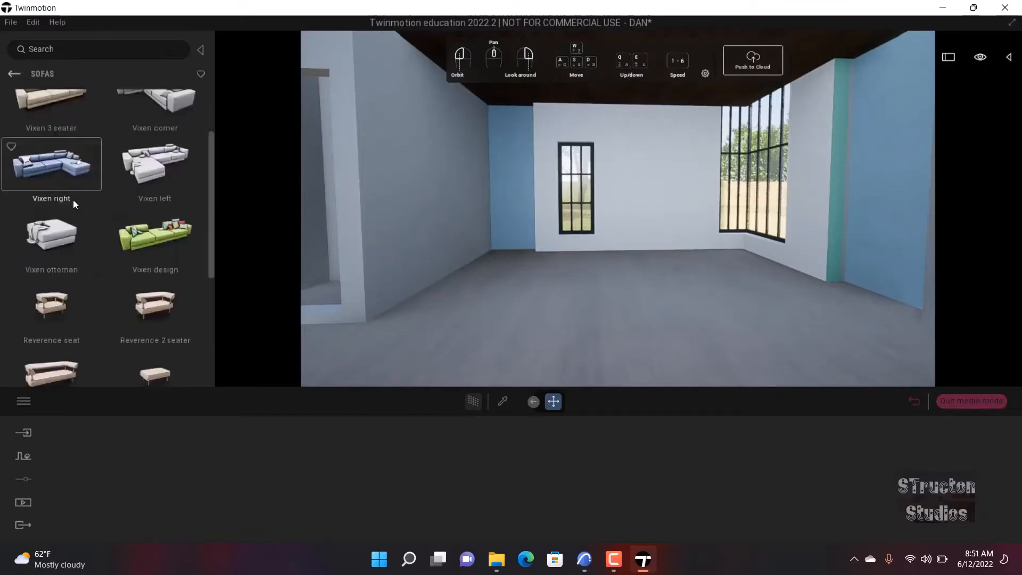
scroll(130, 191, "up", 2)
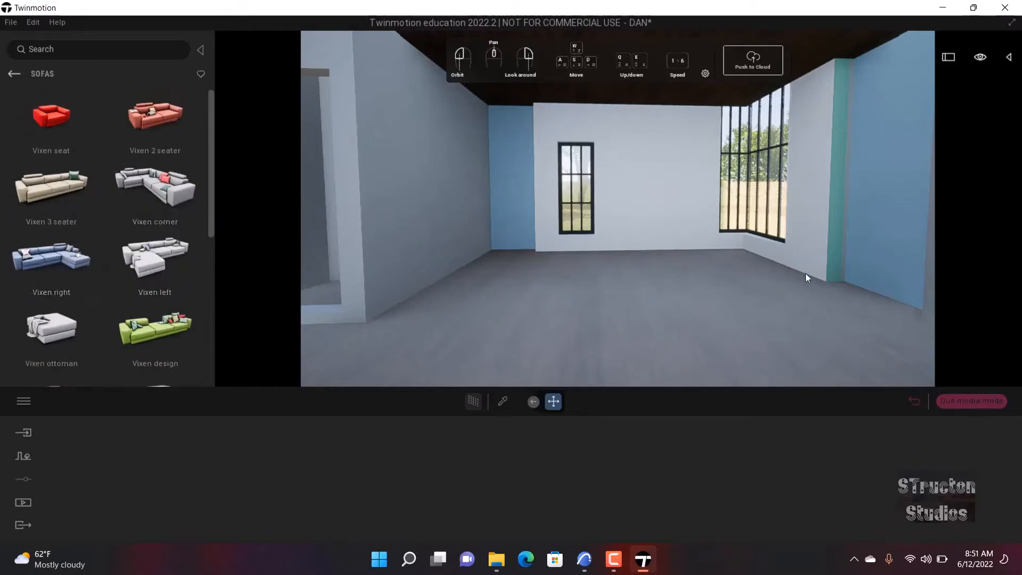
left_click_drag(806, 277, 631, 276)
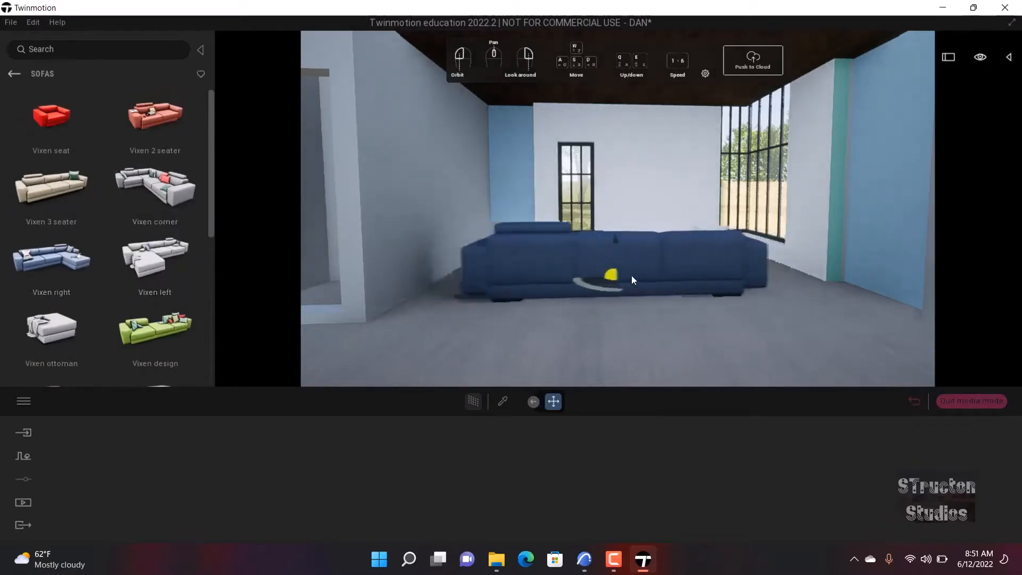
- Move the blue sofa into the open floor area, turn its back to the windowed wall and slide it closer to that wall
scroll(590, 255, "up", 3)
right_click_drag(590, 255, 487, 236)
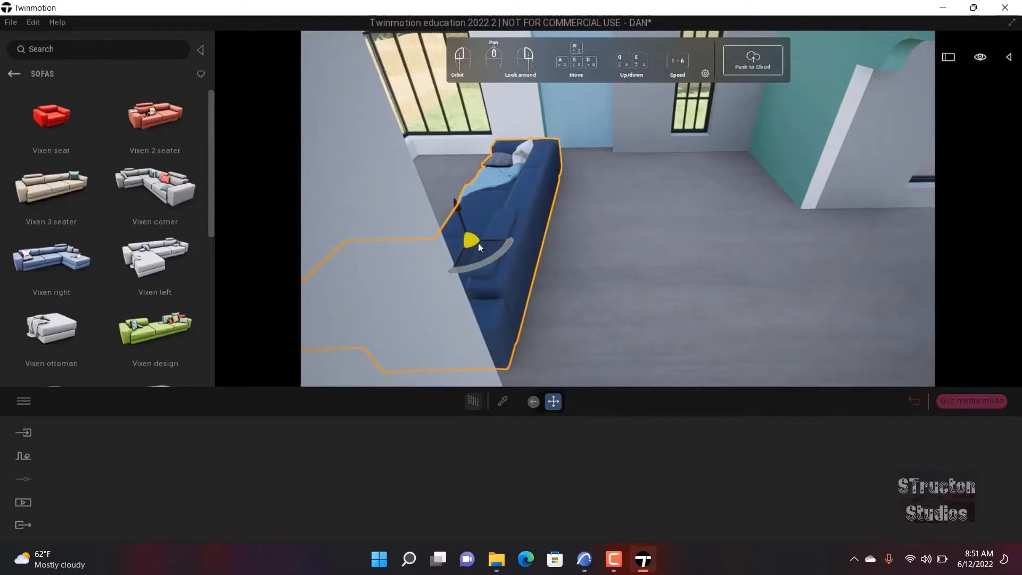
left_click_drag(478, 243, 645, 161)
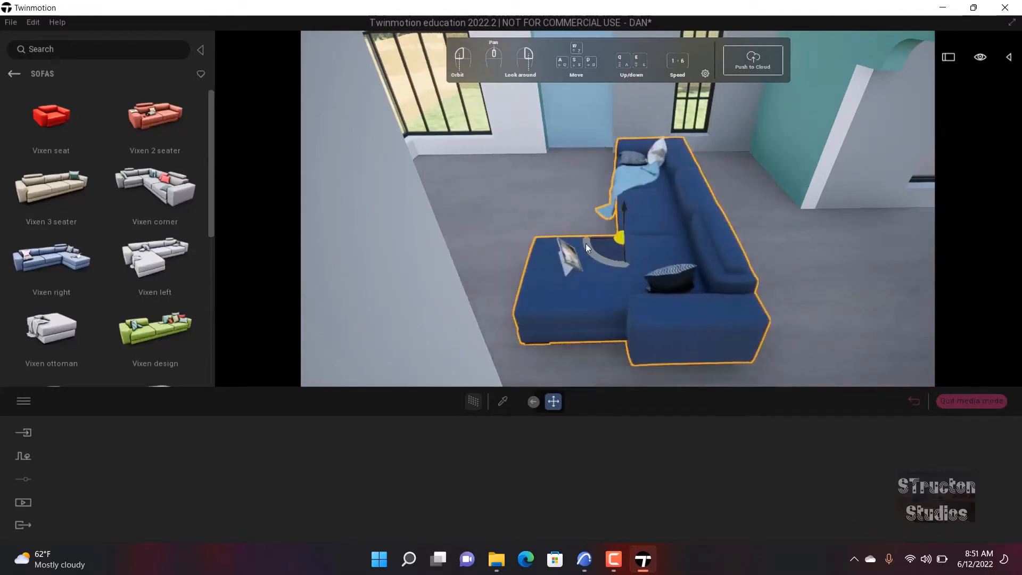
left_click_drag(586, 243, 737, 294)
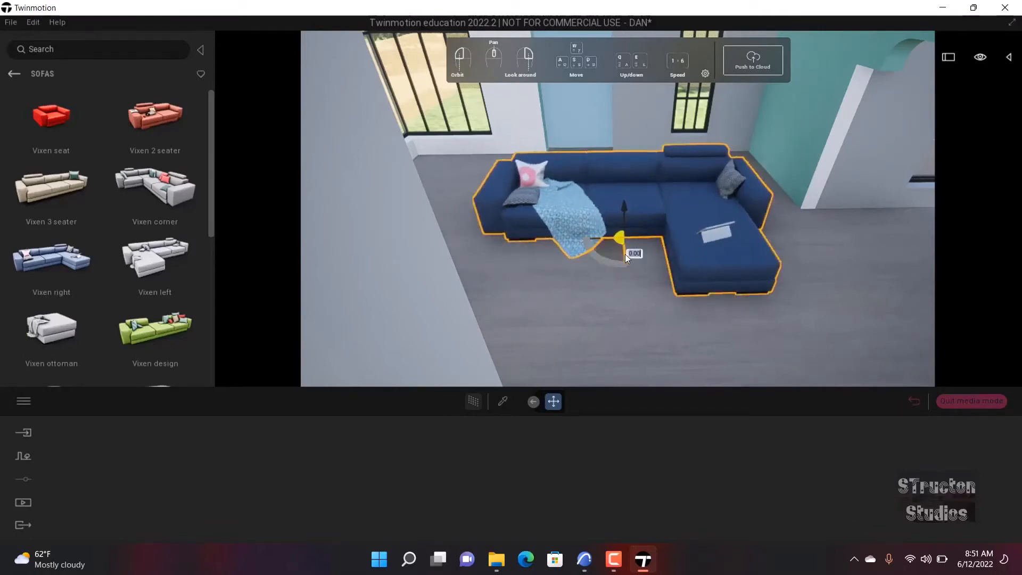
left_click_drag(625, 254, 623, 198)
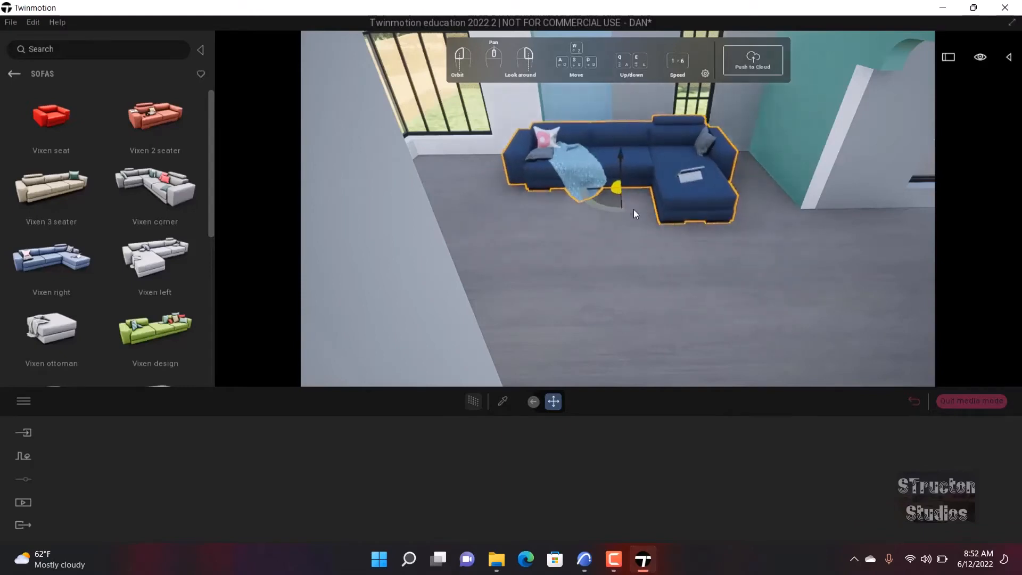
- Rotate the sofa slightly with the rotation gizmo and adjust its position along the windowed wall
scroll(633, 211, "up", 10)
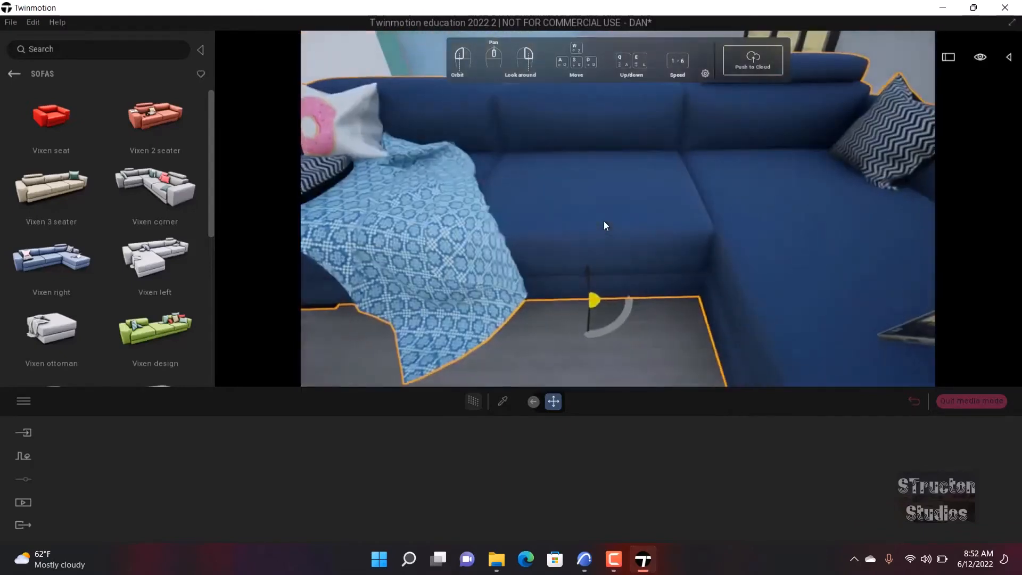
scroll(658, 328, "down", 10)
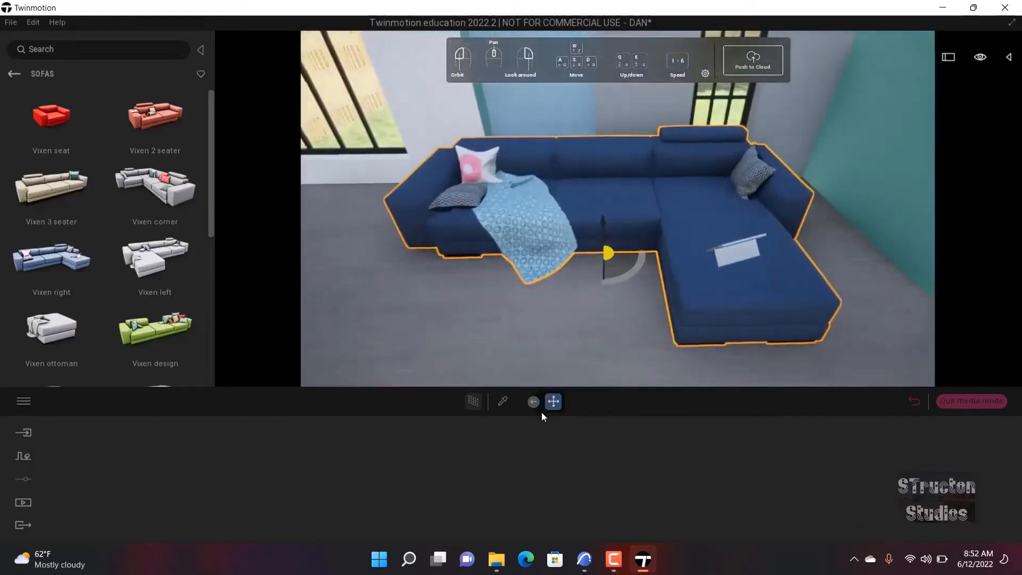
left_click(534, 401)
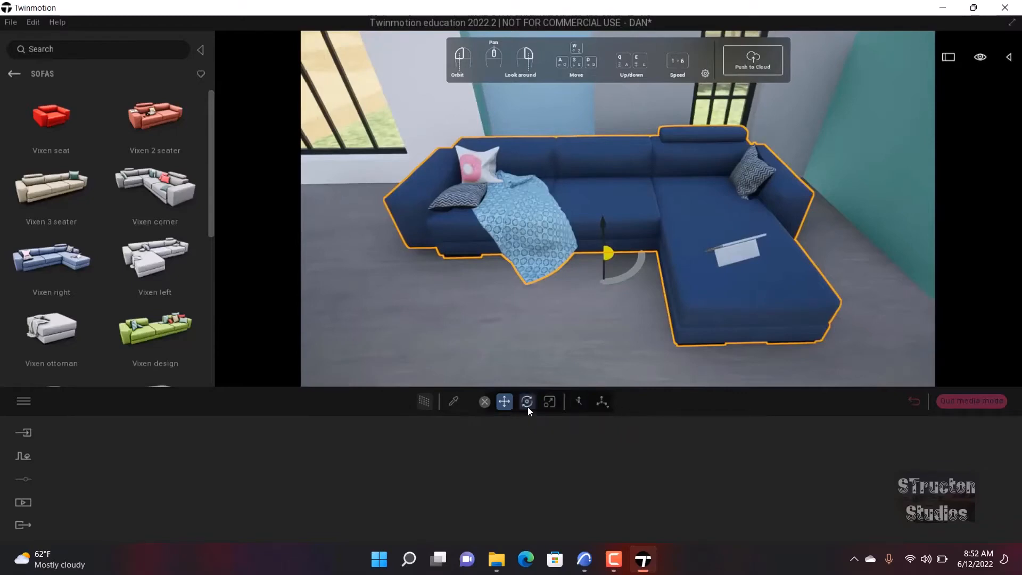
left_click(527, 406)
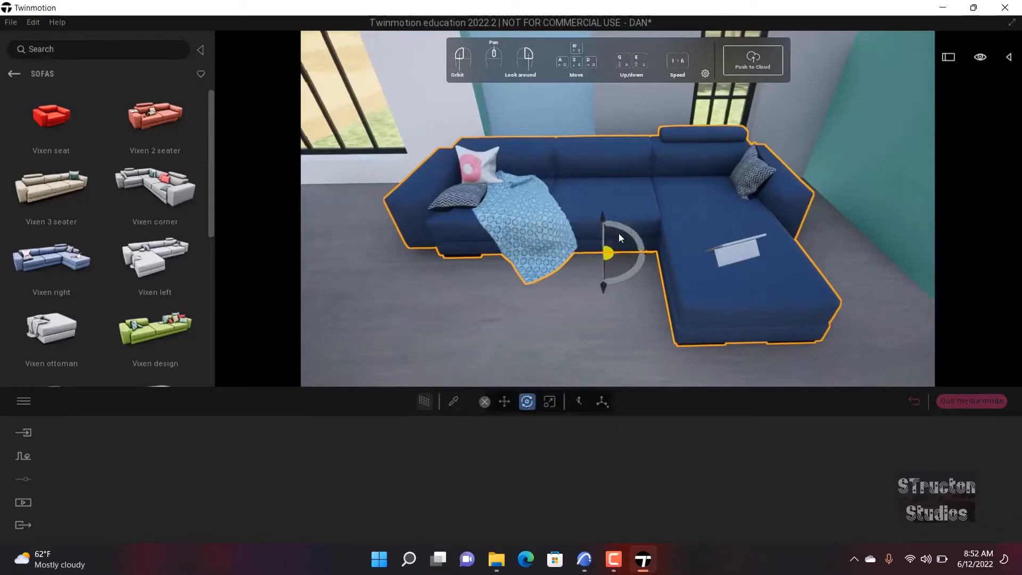
left_click_drag(623, 227, 653, 255)
left_click_drag(647, 254, 526, 289)
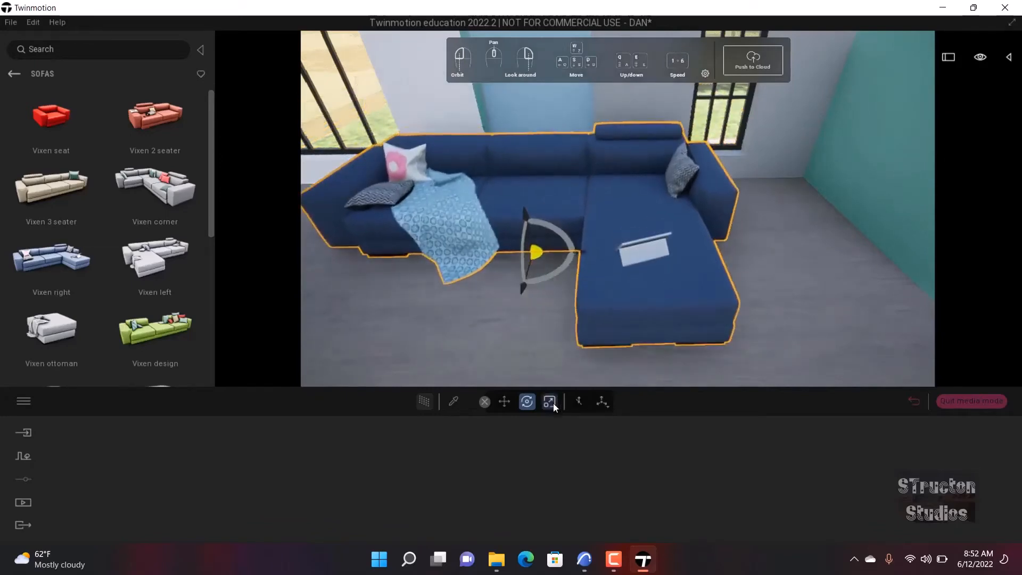
left_click(504, 403)
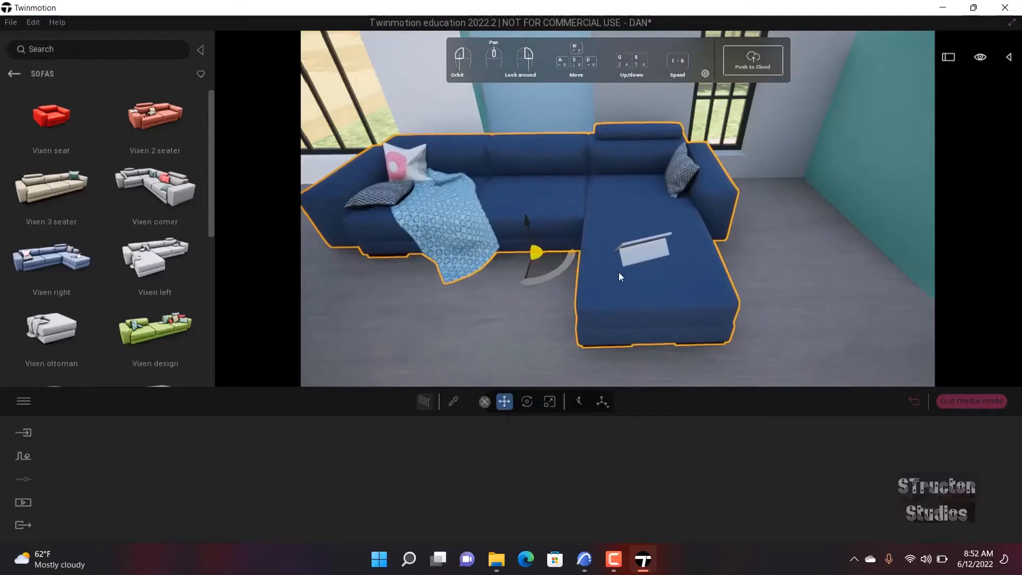
mouse_move(571, 261)
left_mouse_down()
mouse_move(742, 250)
mouse_move(669, 275)
mouse_move(562, 282)
mouse_move(602, 261)
mouse_move(579, 264)
left_mouse_up()
scroll(725, 272, "down", 5)
left_click_drag(726, 272, 643, 307)
scroll(643, 307, "up", 3)
right_click_drag(644, 307, 597, 284)
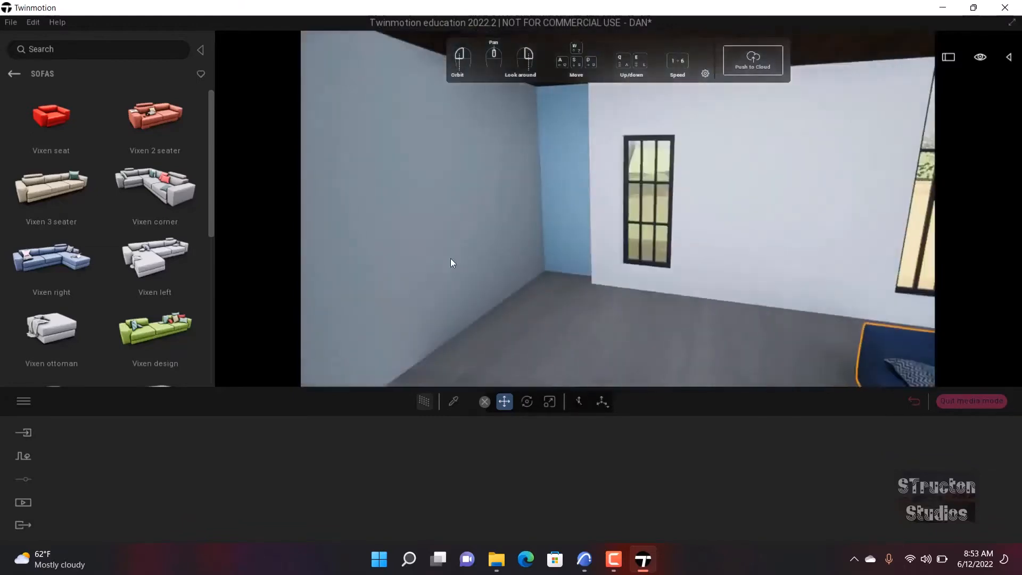
scroll(135, 307, "down", 6)
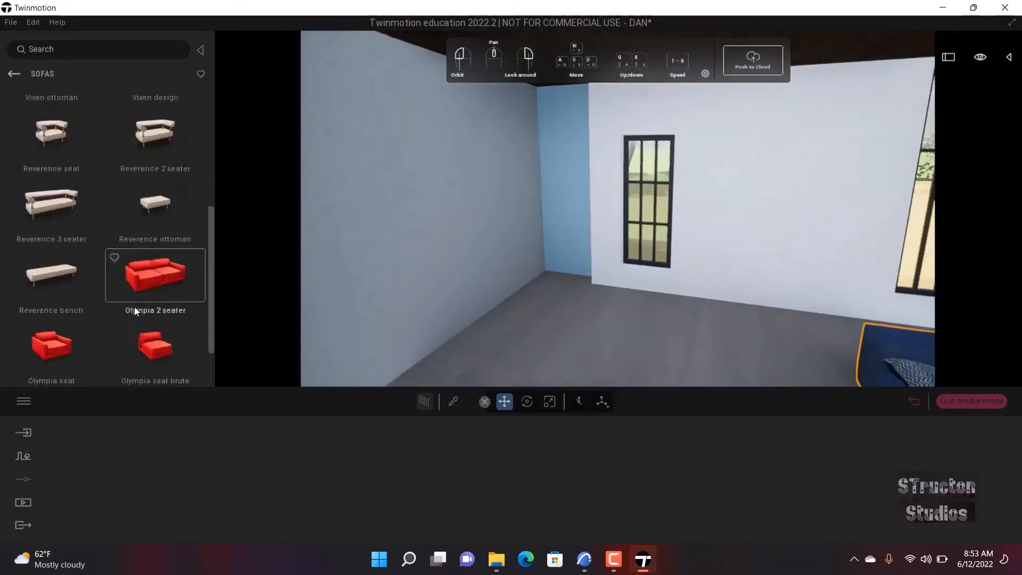
scroll(50, 243, "up", 6)
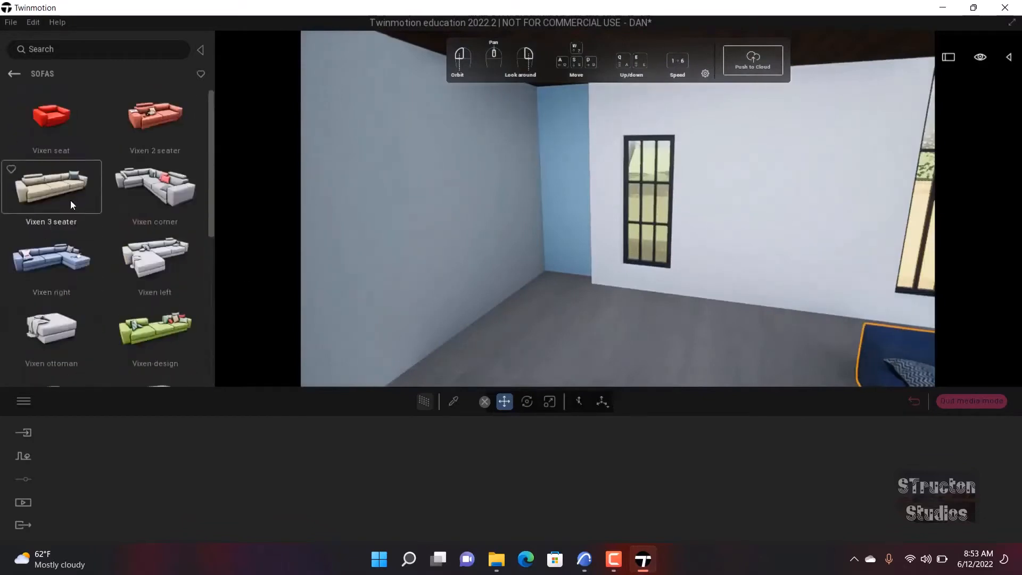
mouse_move(69, 138)
left_mouse_down()
mouse_move(403, 229)
mouse_move(603, 323)
mouse_move(593, 341)
mouse_move(110, 190)
mouse_move(73, 142)
left_mouse_up()
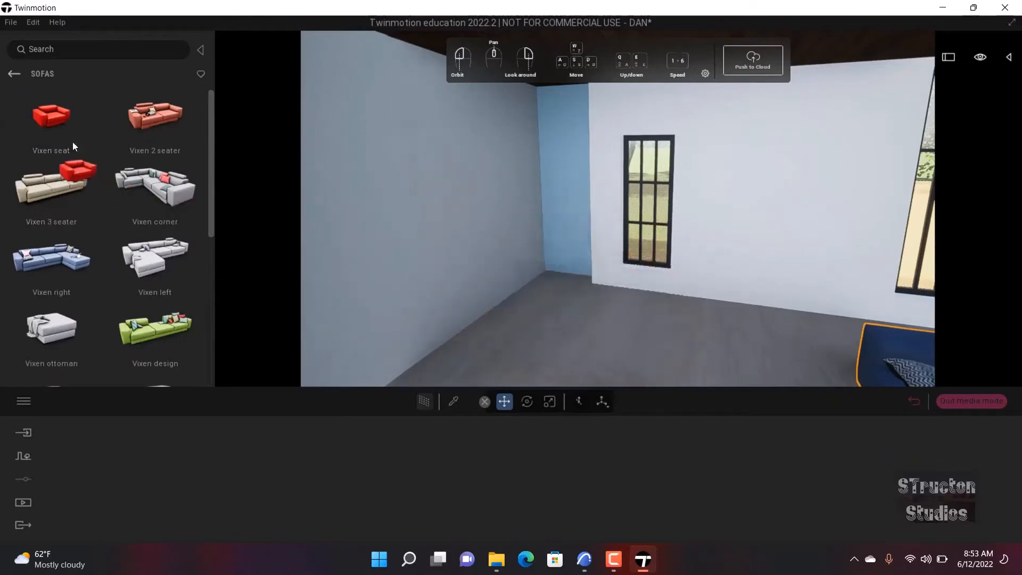
- Open the living-room electronic appliances and place Wall tv 02 on the blank interior wall
left_click(17, 72)
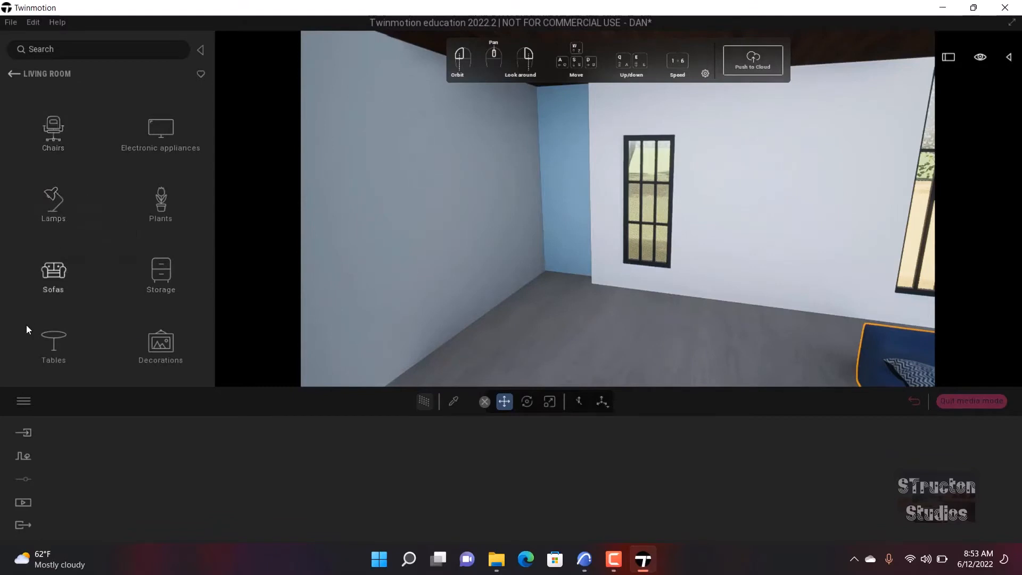
left_click(159, 134)
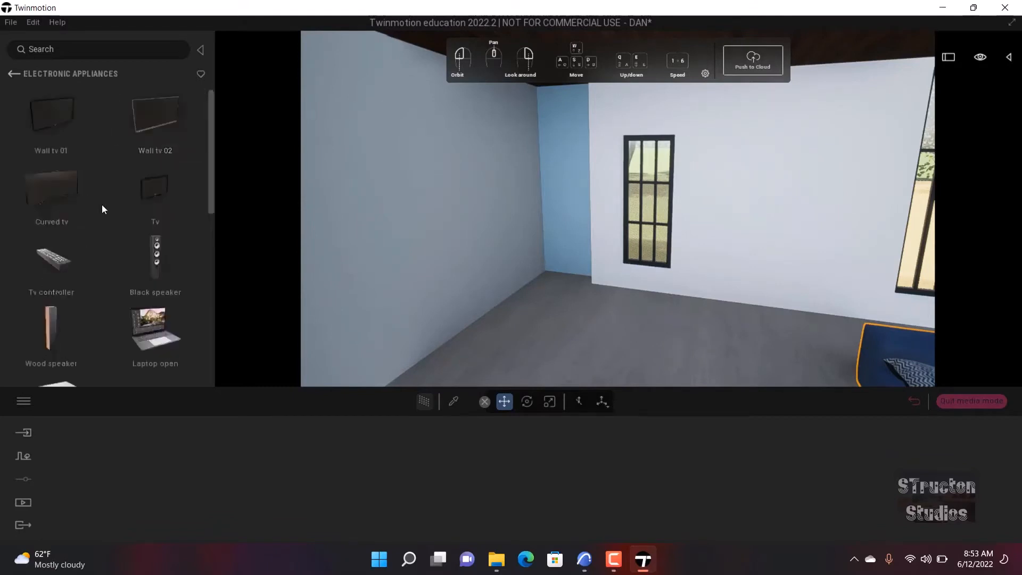
scroll(100, 210, "down", 1)
scroll(97, 226, "down", 11)
scroll(213, 227, "up", 3)
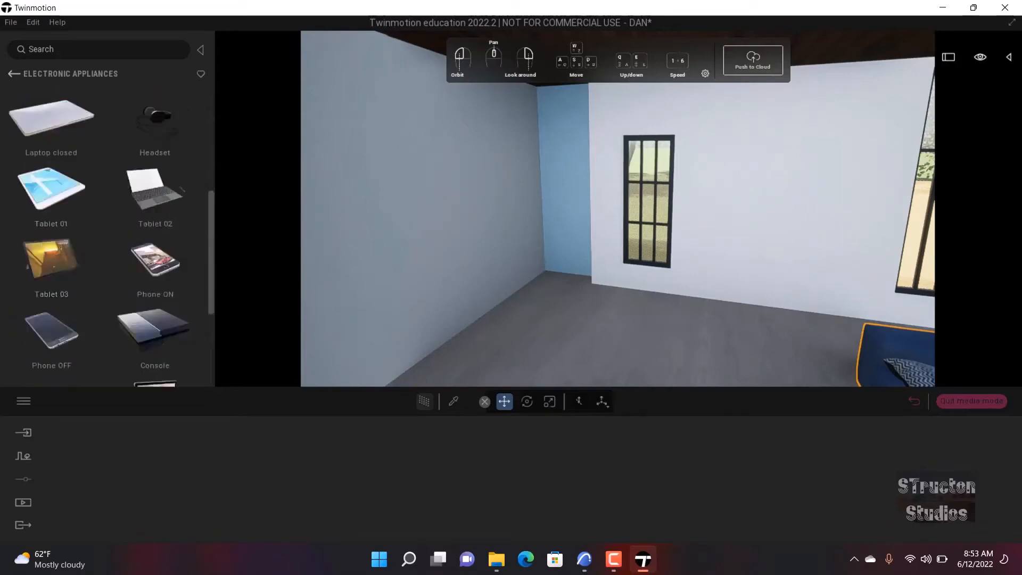
right_click_drag(479, 224, 345, 223)
right_click_drag(511, 203, 569, 188)
scroll(54, 178, "up", 6)
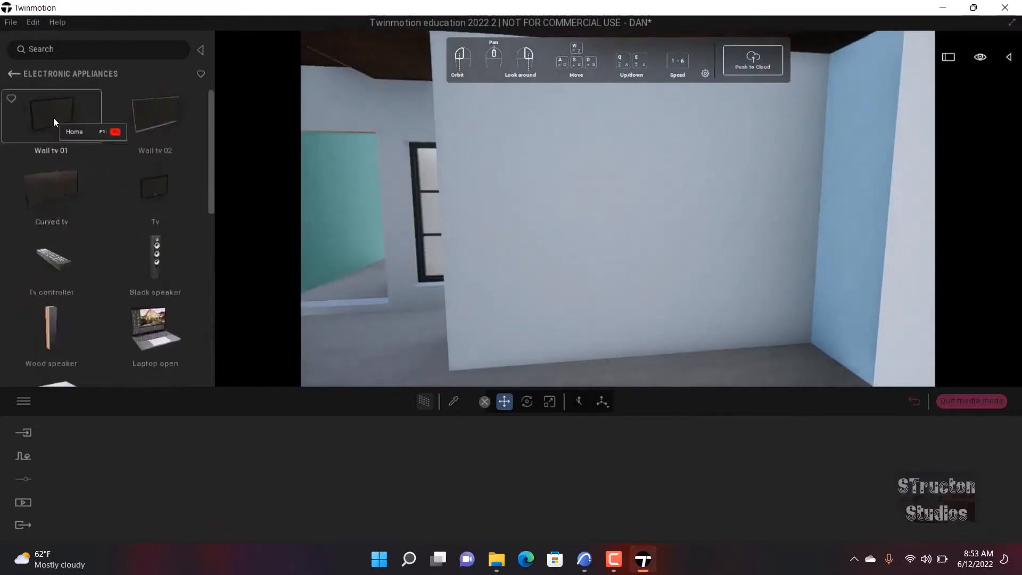
left_click_drag(197, 137, 637, 199)
- Pick the TV screen's material with the Material picker
scroll(645, 218, "up", 4)
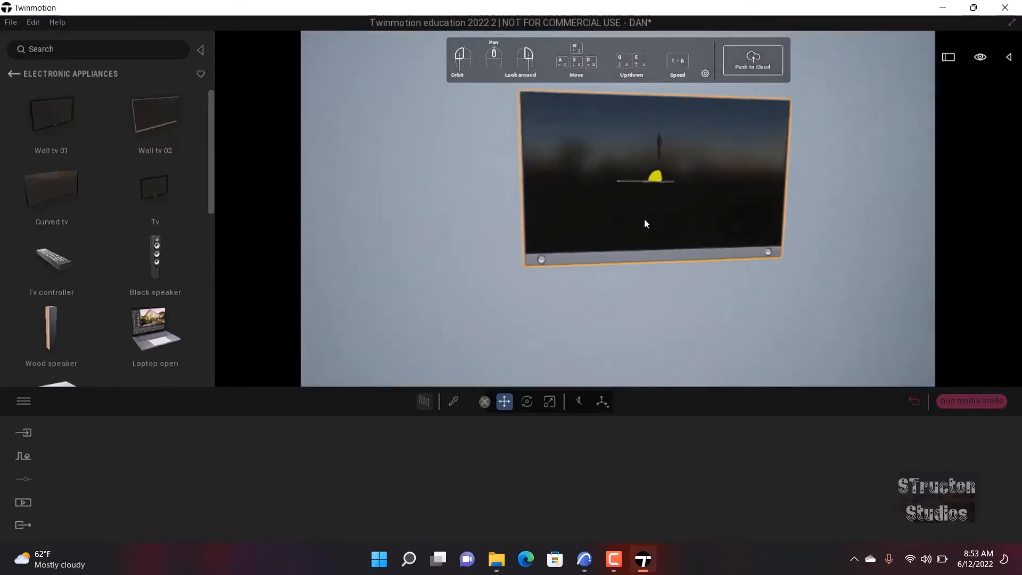
scroll(531, 245, "down", 2)
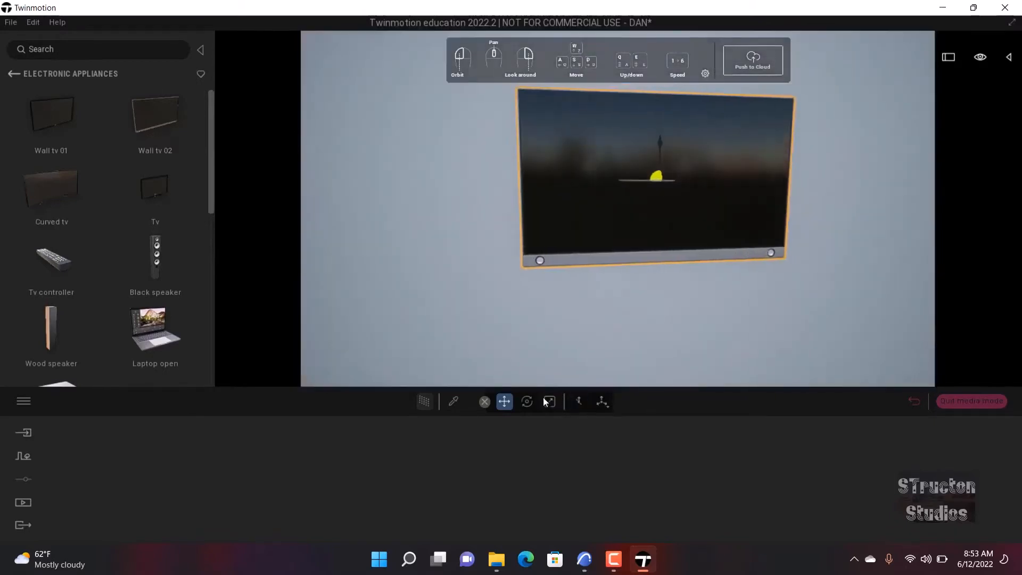
left_click(453, 401)
left_click(584, 198)
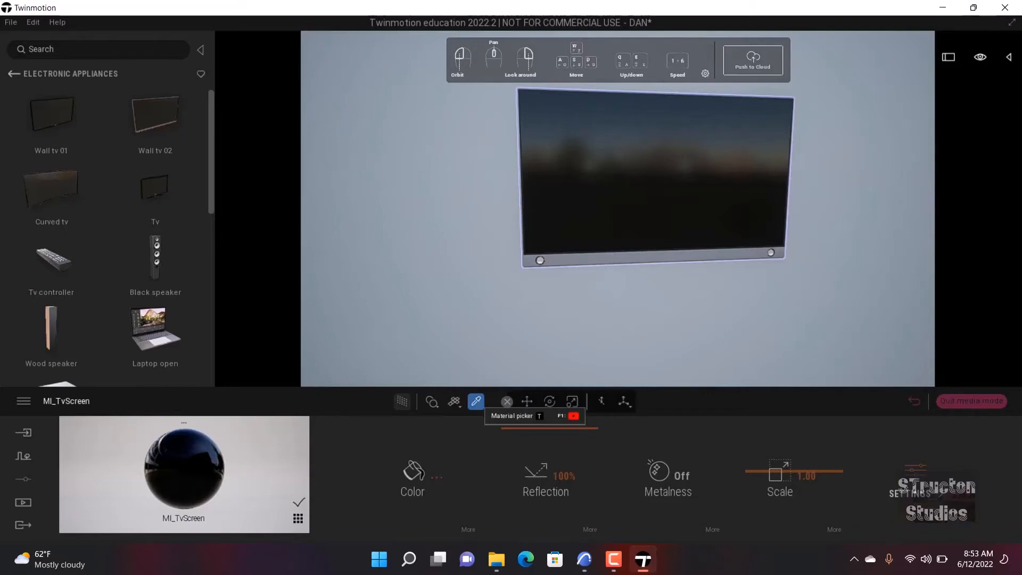
scroll(631, 199, "down", 5)
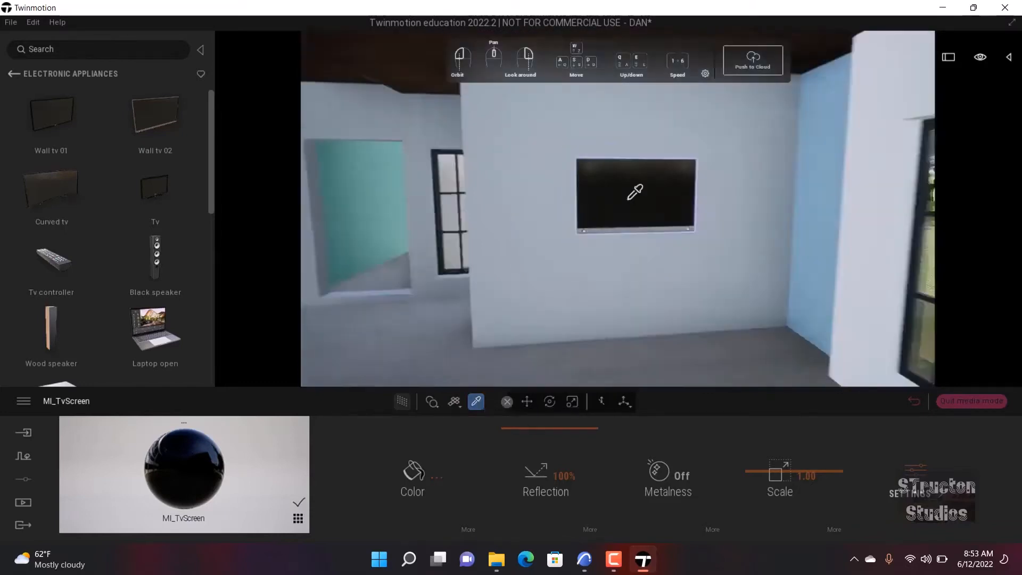
scroll(633, 166, "up", 3)
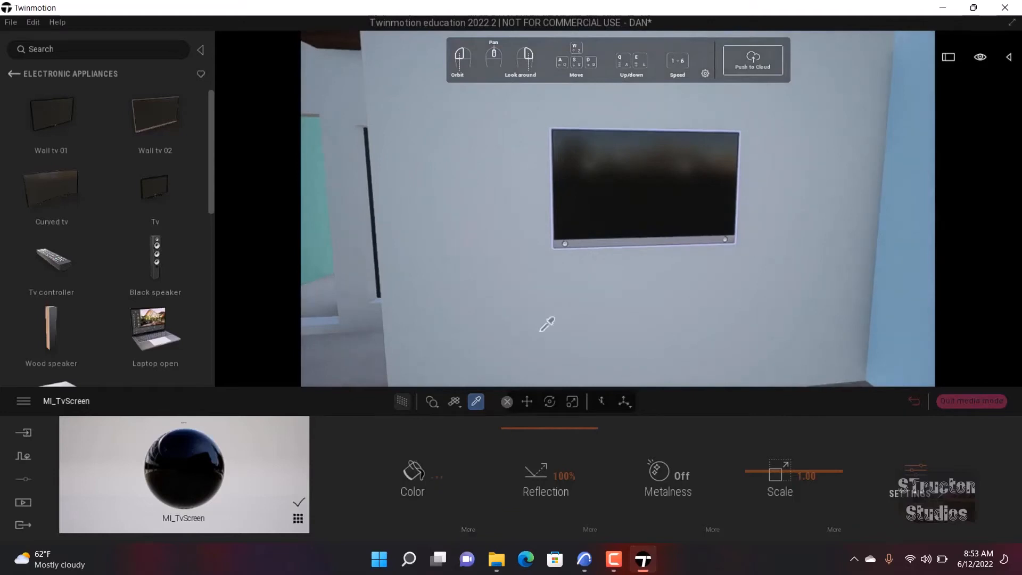
- Open the color texture settings of the MI_TvScreen material and choose to open an image file for its texture
left_click(468, 530)
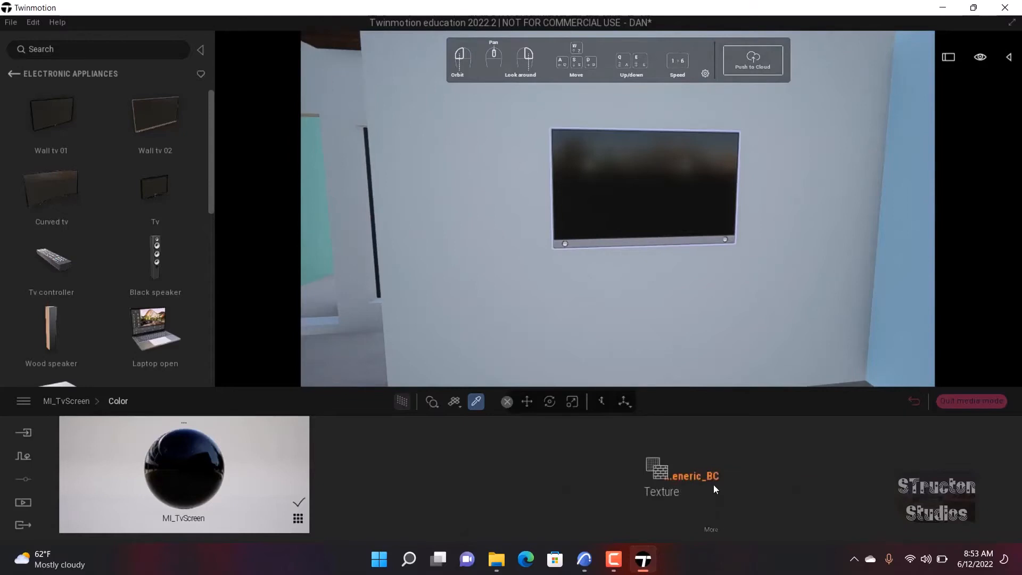
left_click(710, 529)
right_click(684, 478)
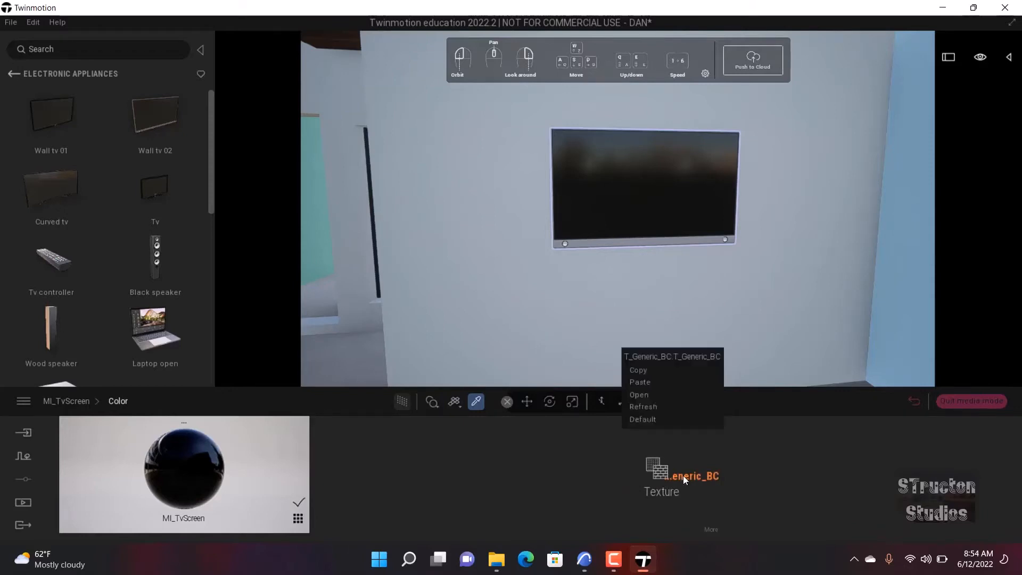
left_click(639, 395)
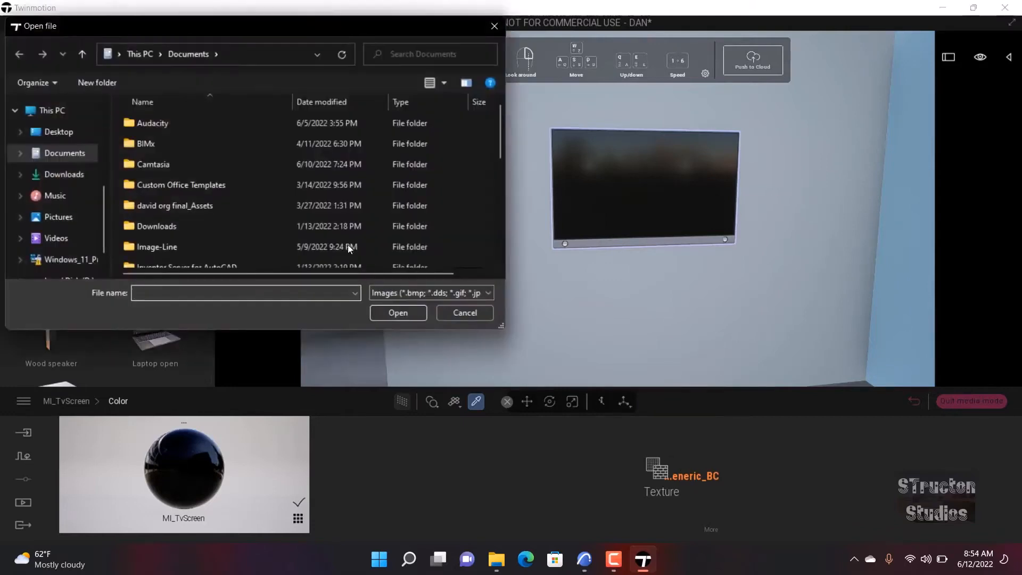
- Load Screenshot (46).png from the Screenshots folder in Pictures as the TV screen's color texture
scroll(347, 244, "down", 6)
scroll(80, 216, "up", 2)
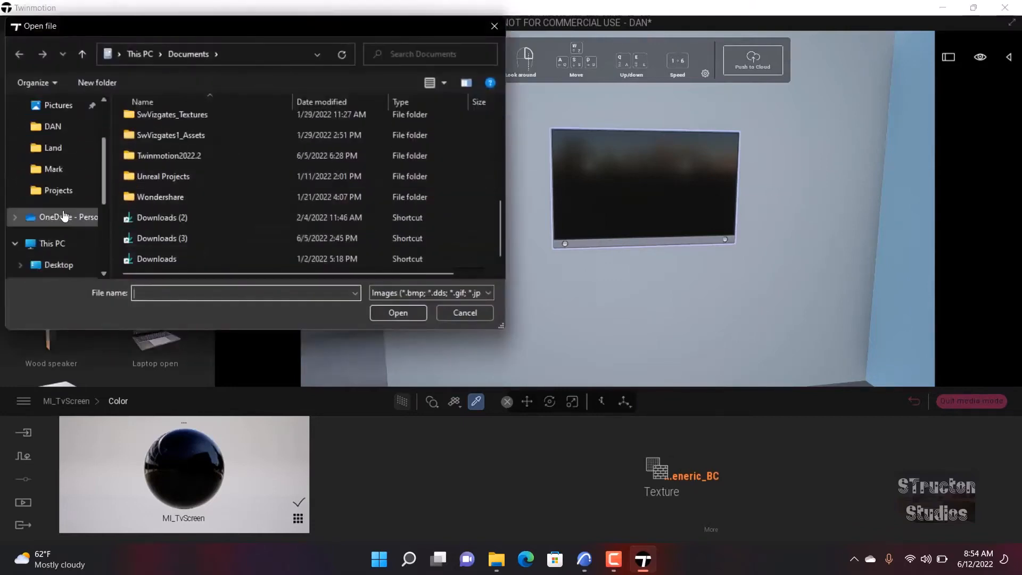
scroll(63, 215, "down", 4)
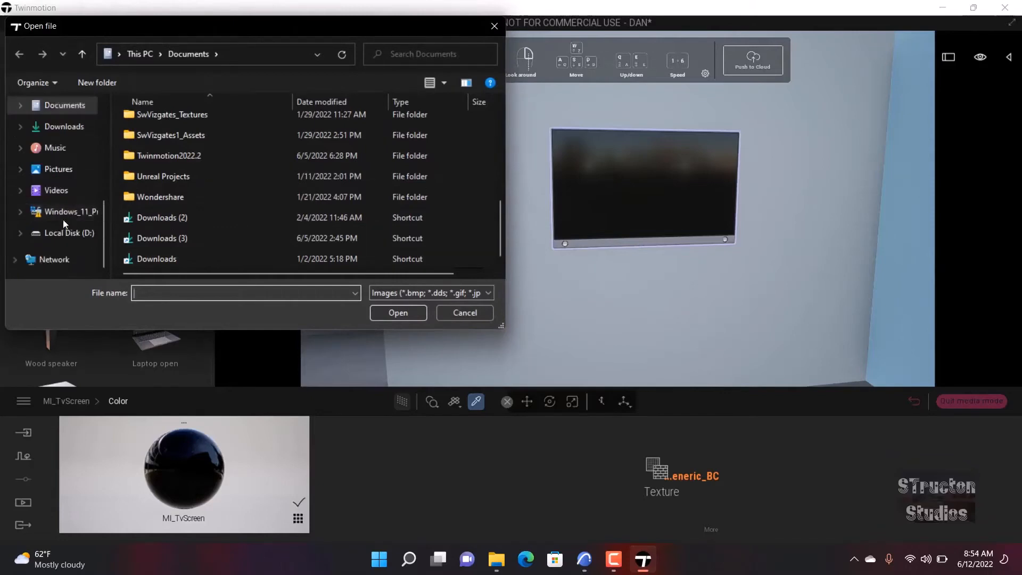
left_click(67, 168)
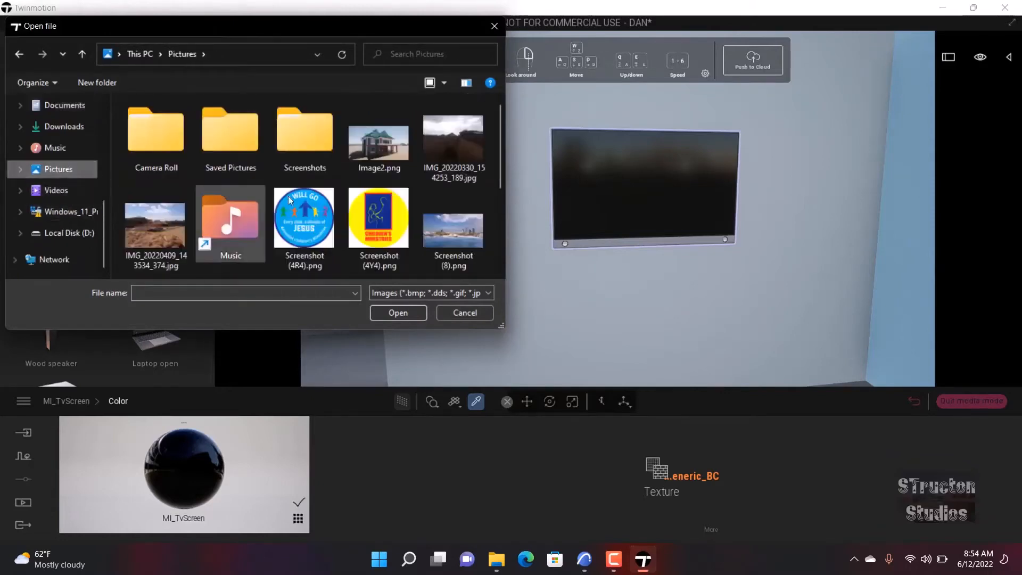
double_click(304, 147)
scroll(347, 243, "down", 8)
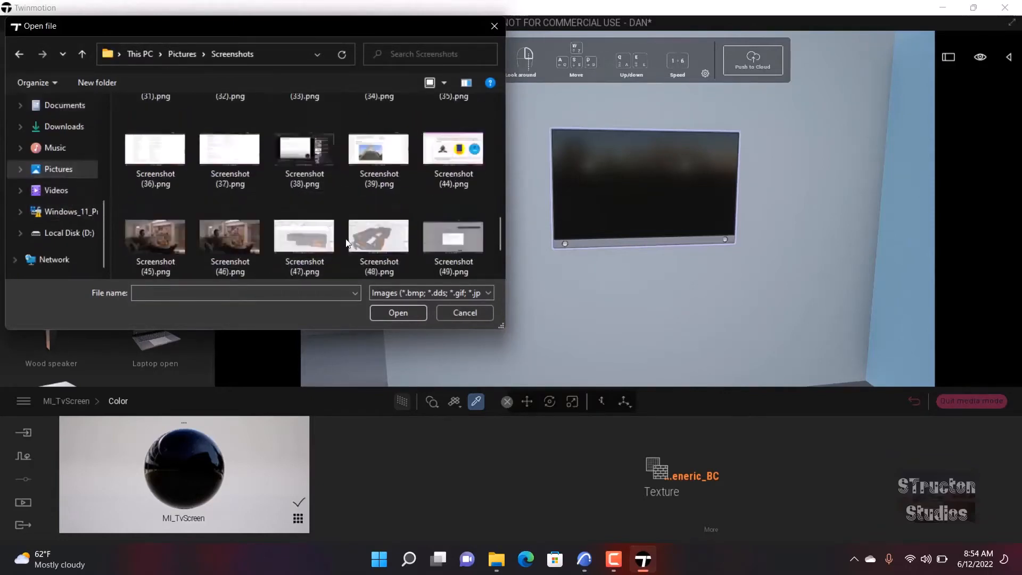
scroll(347, 243, "down", 2)
left_click(225, 148)
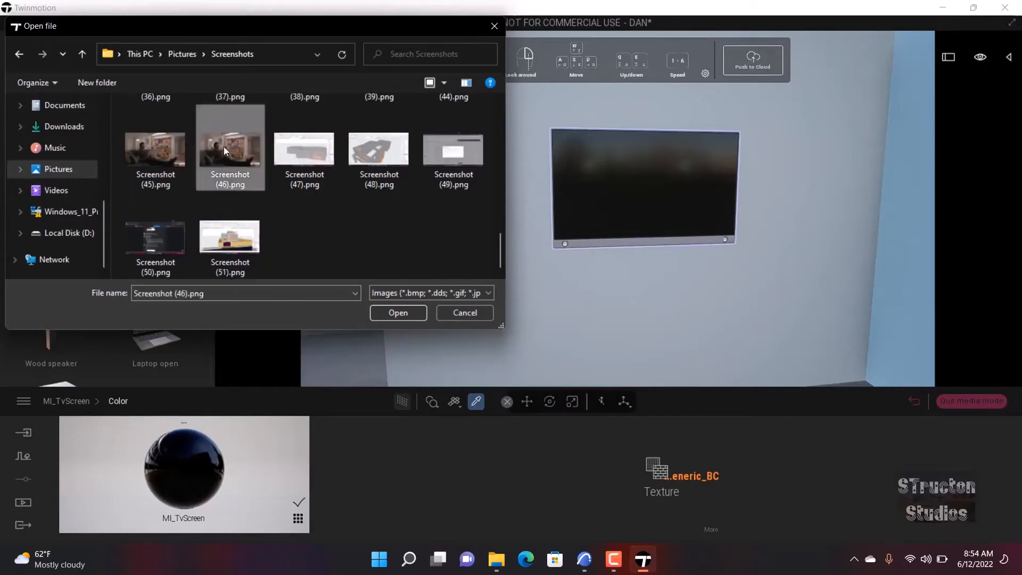
left_click(397, 313)
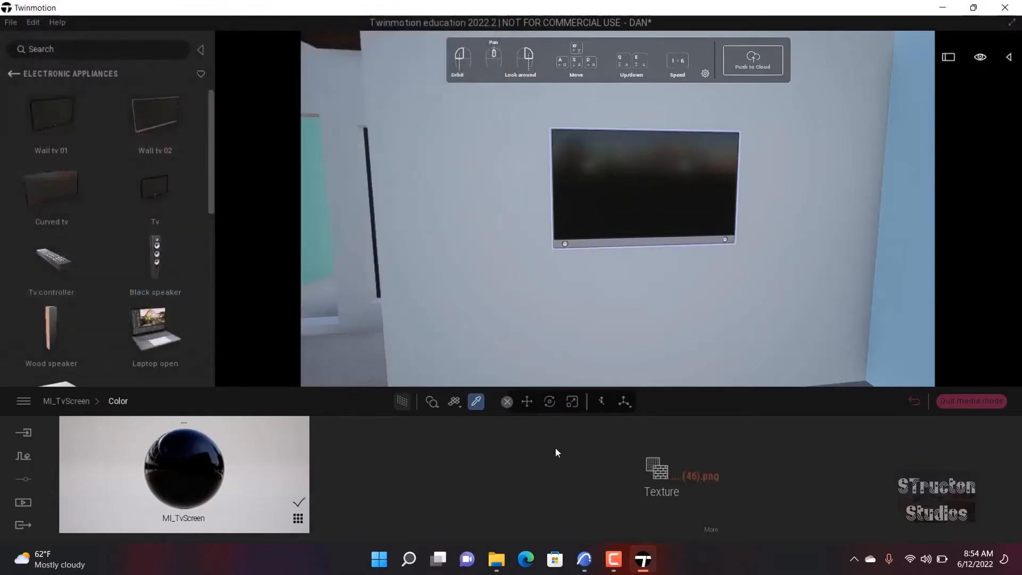
scroll(697, 302, "up", 4)
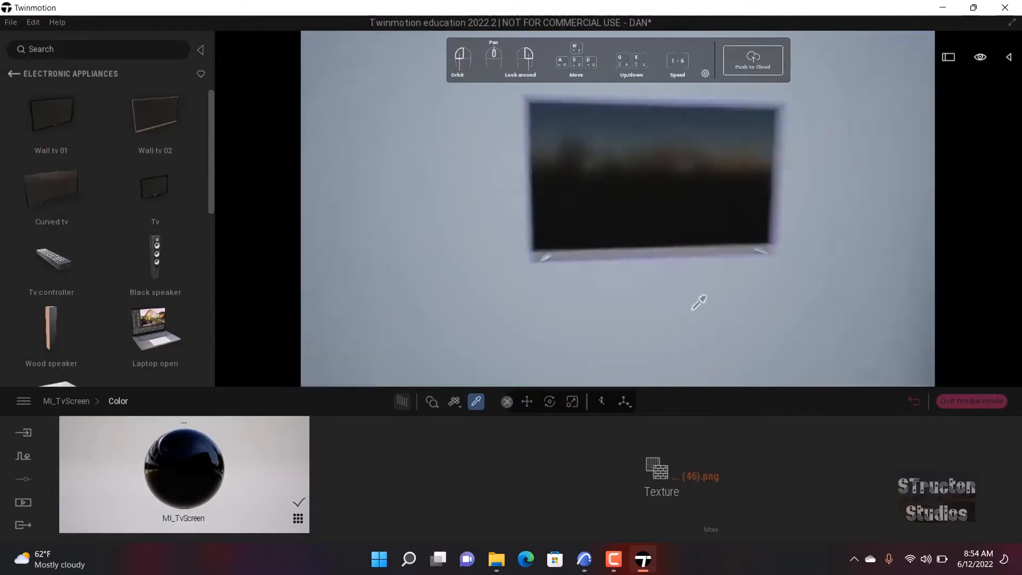
scroll(655, 207, "down", 6)
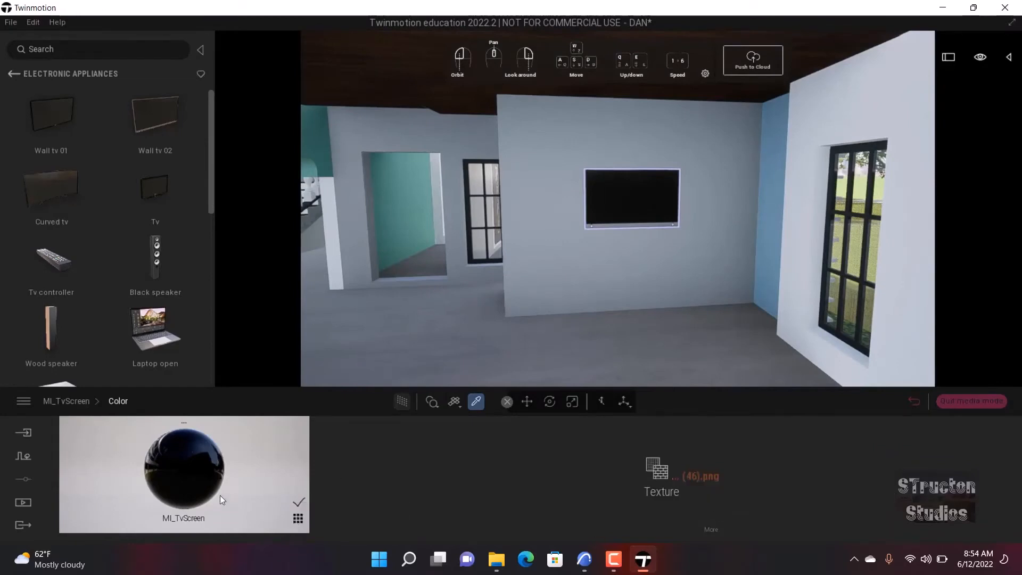
scroll(606, 202, "up", 4)
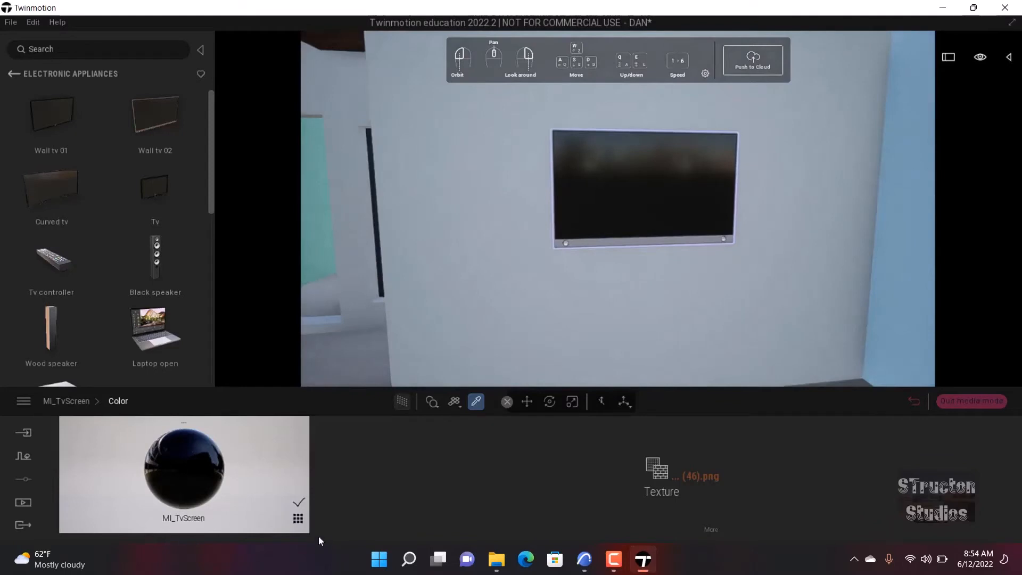
- Create a new material and load Screenshot (46).png from the Screenshots folder as its color texture
left_click(298, 519)
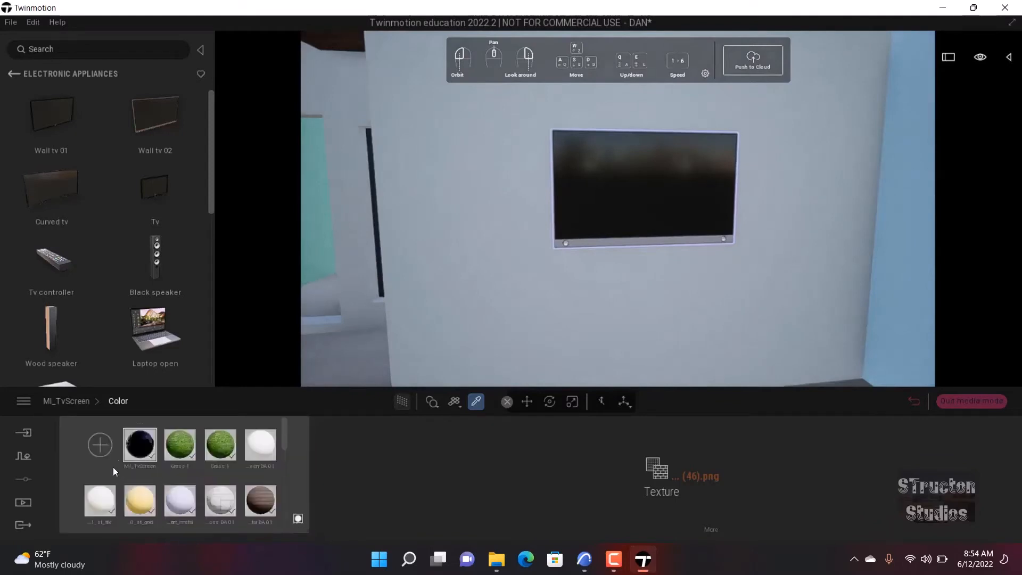
left_click(102, 448)
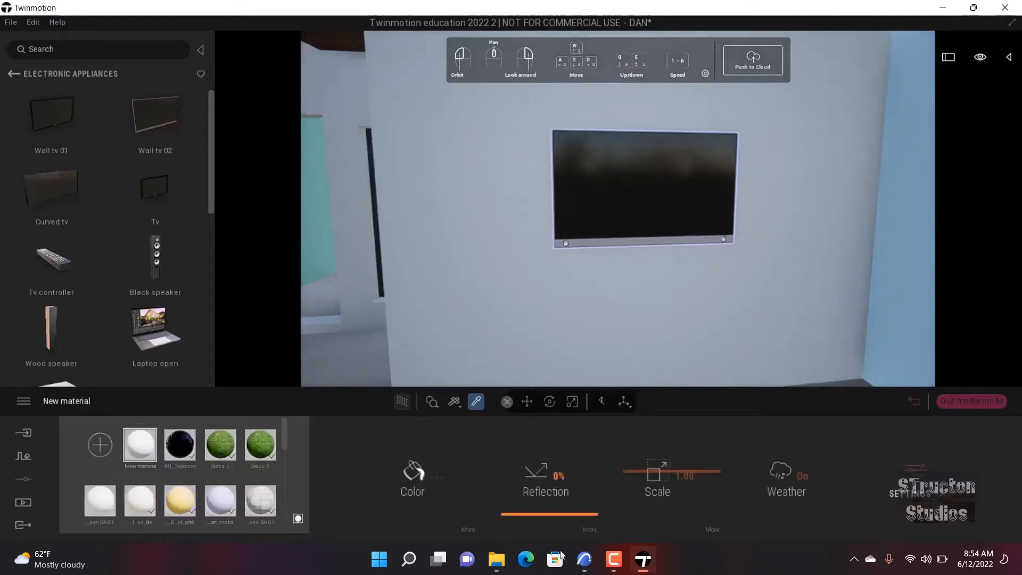
left_click(469, 530)
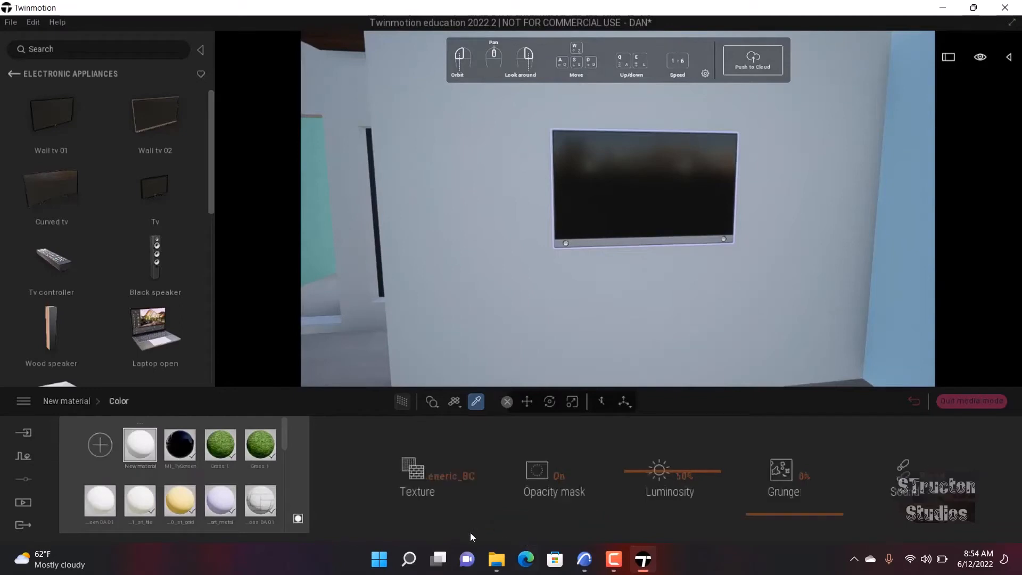
right_click(462, 475)
left_click(402, 394)
scroll(297, 225, "down", 10)
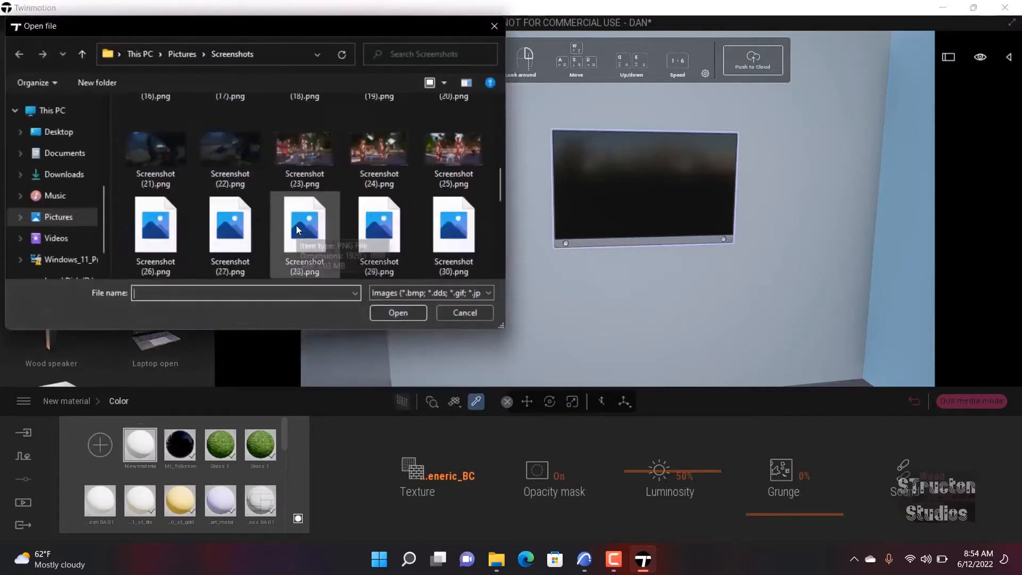
left_click(215, 162)
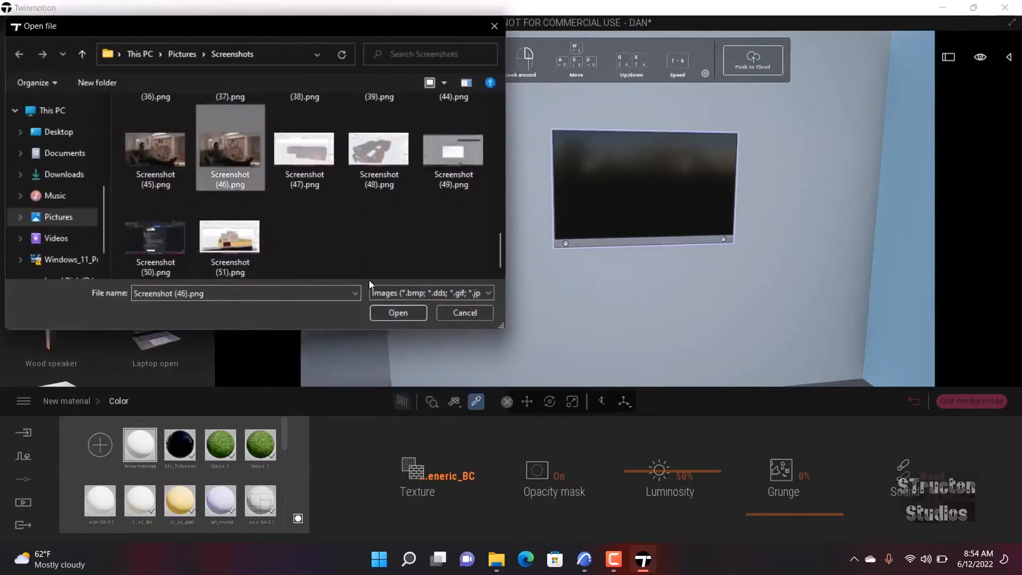
left_click(381, 312)
- Apply the new image material to the screen of the wall TV
left_click_drag(583, 261, 625, 188)
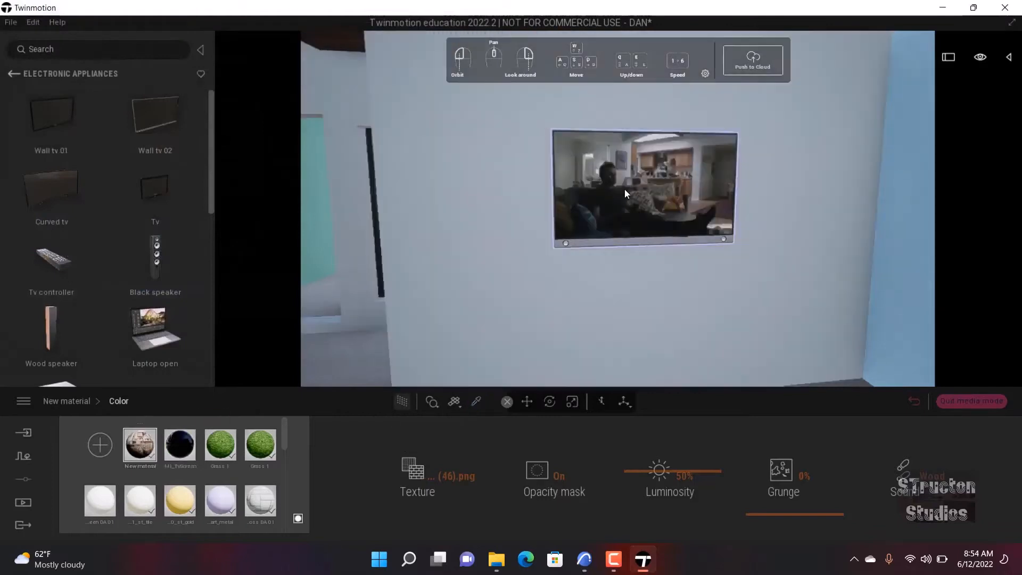
left_click(612, 193)
scroll(612, 193, "up", 3)
middle_click_drag(612, 193, 559, 169)
scroll(652, 192, "down", 5)
scroll(559, 170, "up", 4)
right_click_drag(559, 170, 468, 169)
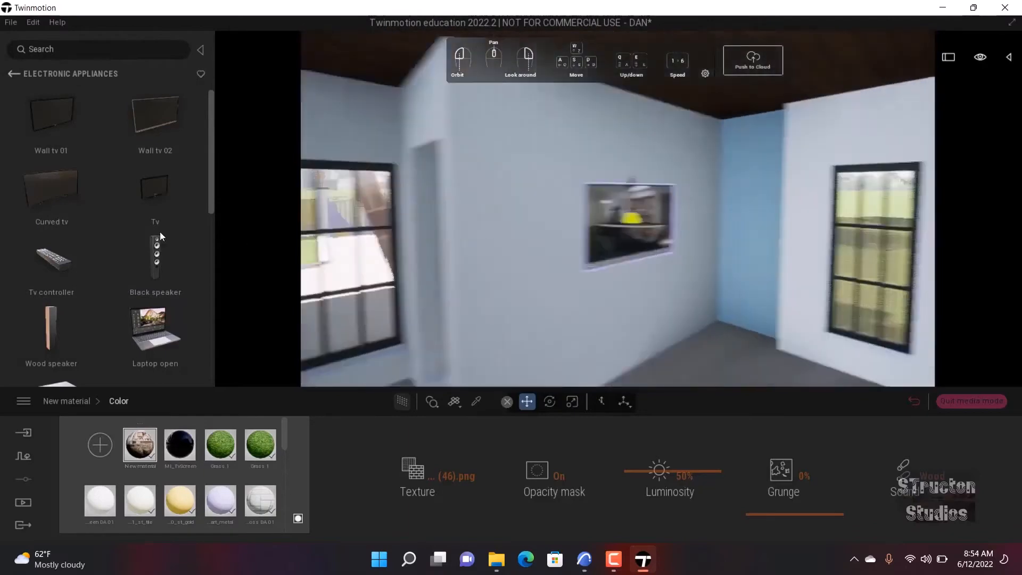
- Place the Coupe 01 car from the vehicle library on the paved driveway in front of the house
left_click(14, 73)
left_click(15, 74)
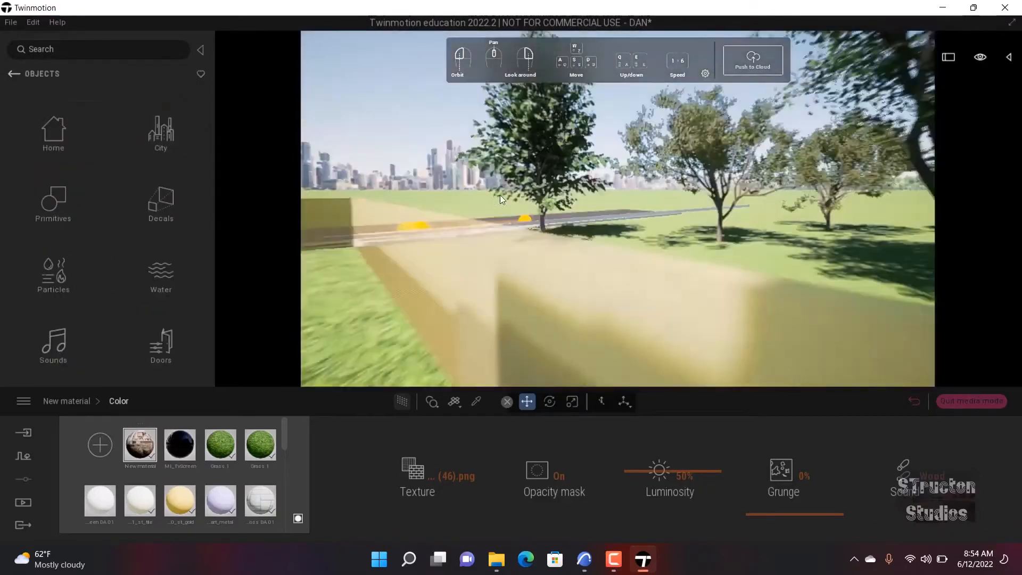
right_click_drag(500, 196, 581, 291)
middle_click_drag(582, 290, 568, 270)
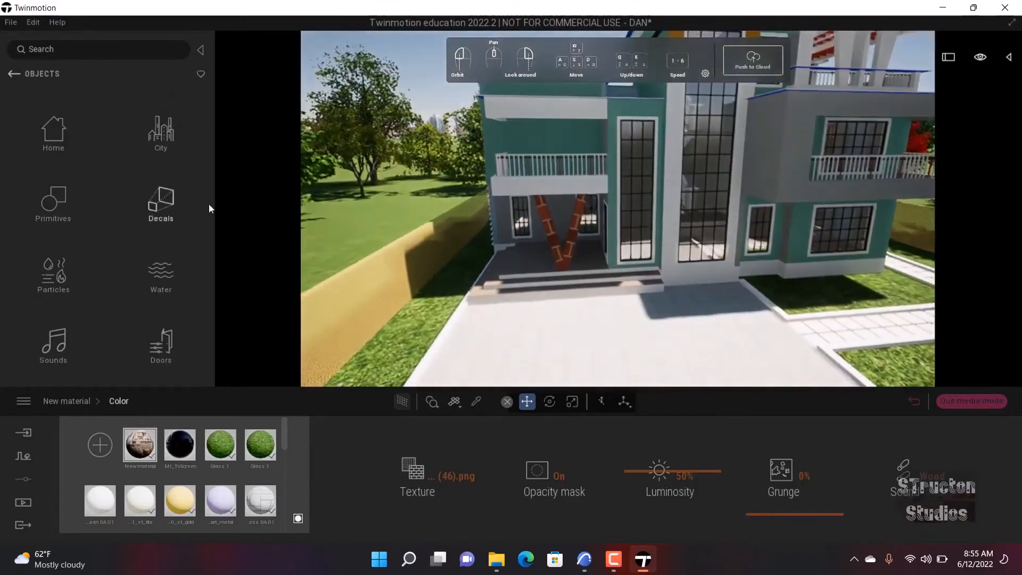
middle_click_drag(502, 309, 580, 235)
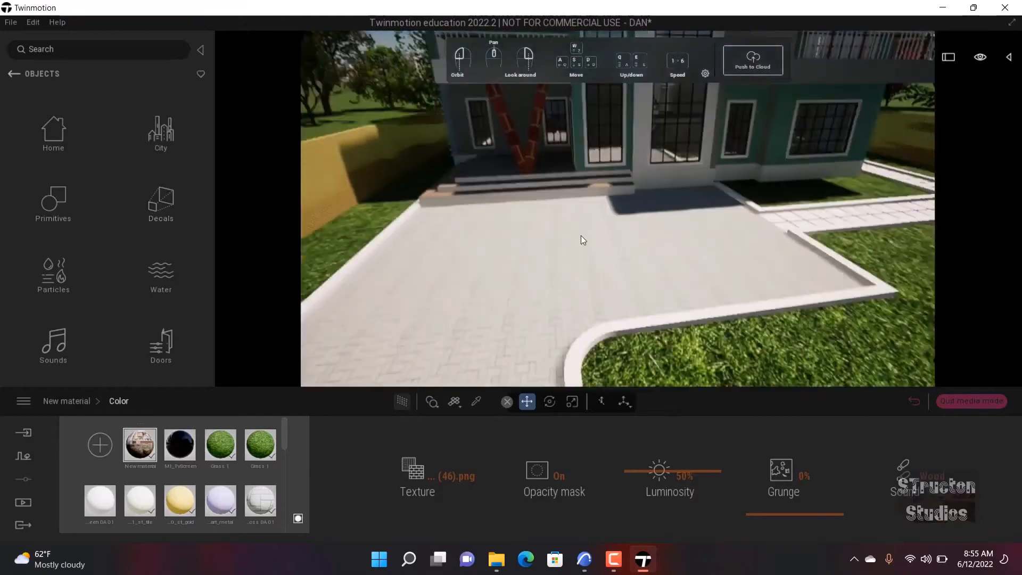
scroll(586, 258, "up", 2)
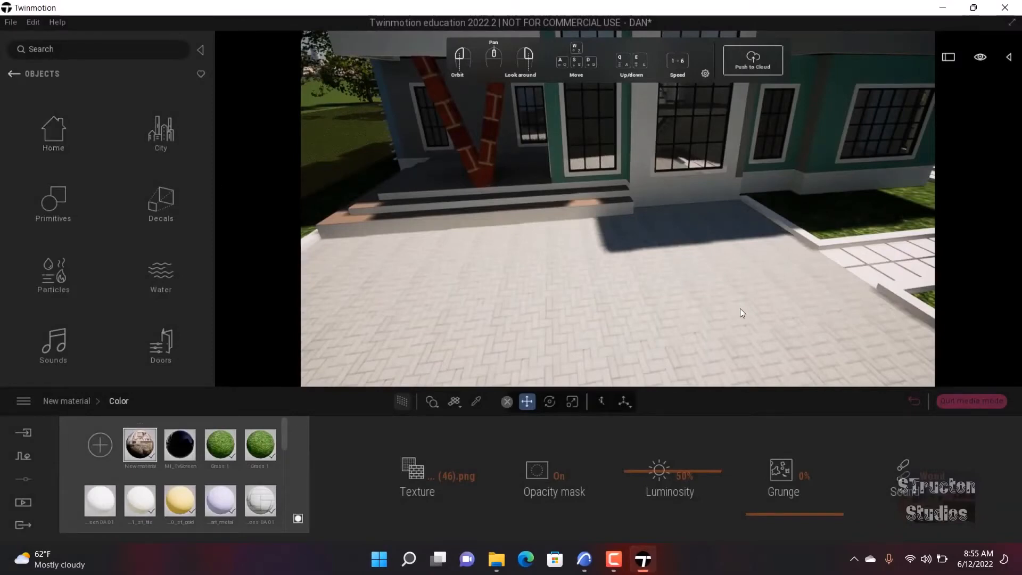
left_click(936, 567)
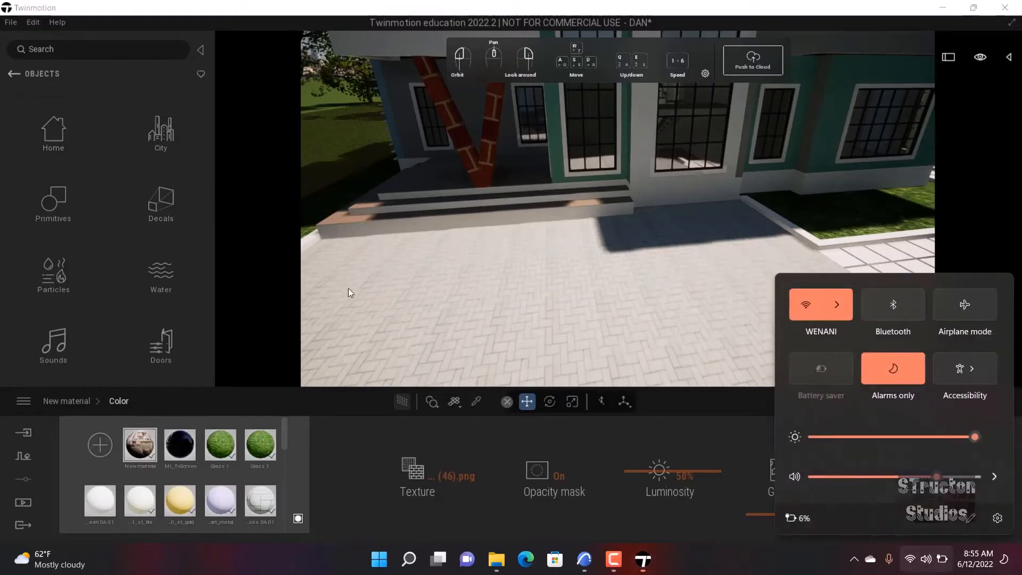
left_click(11, 75)
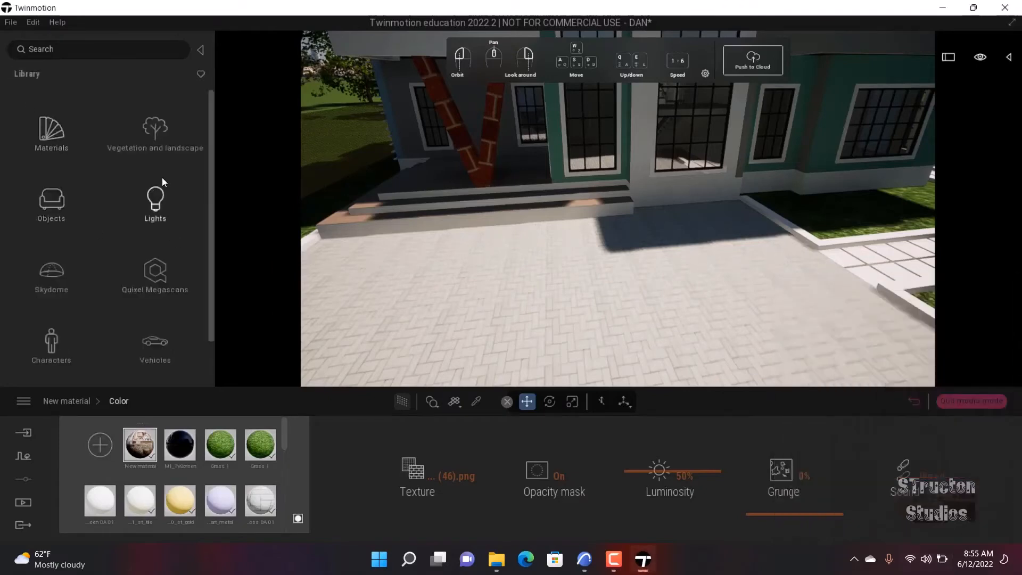
left_click(153, 345)
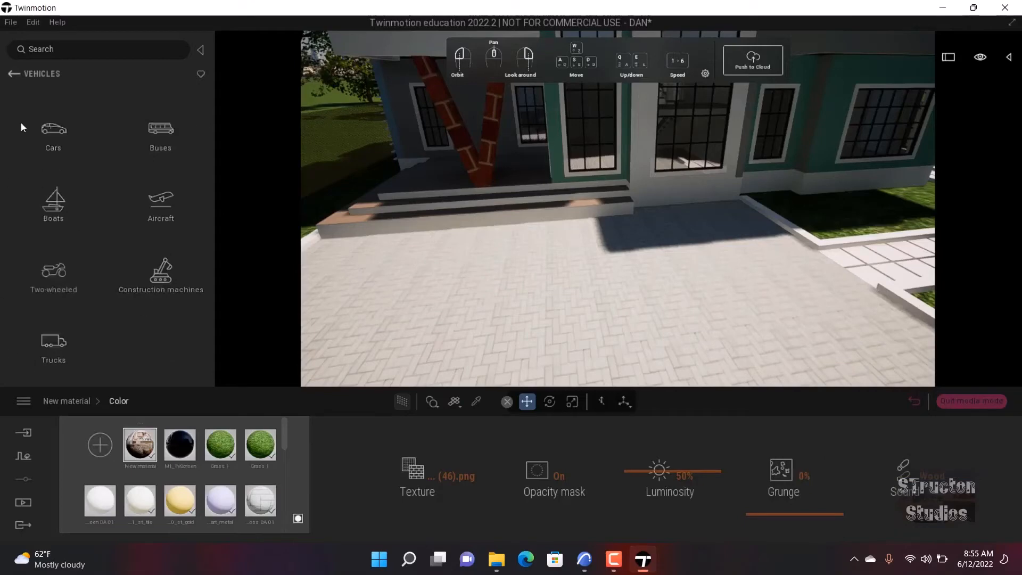
left_click(54, 126)
left_click_drag(150, 131, 636, 261)
scroll(686, 293, "down", 6)
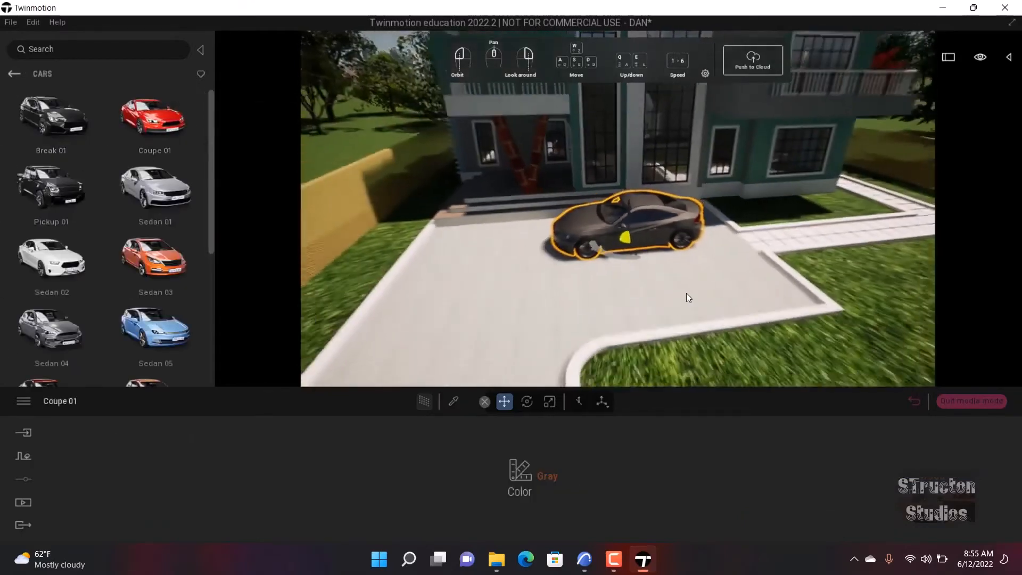
- Move the coupe to the driveway's lawn-side curb and turn it to face the tiled footpath
scroll(630, 192, "up", 5)
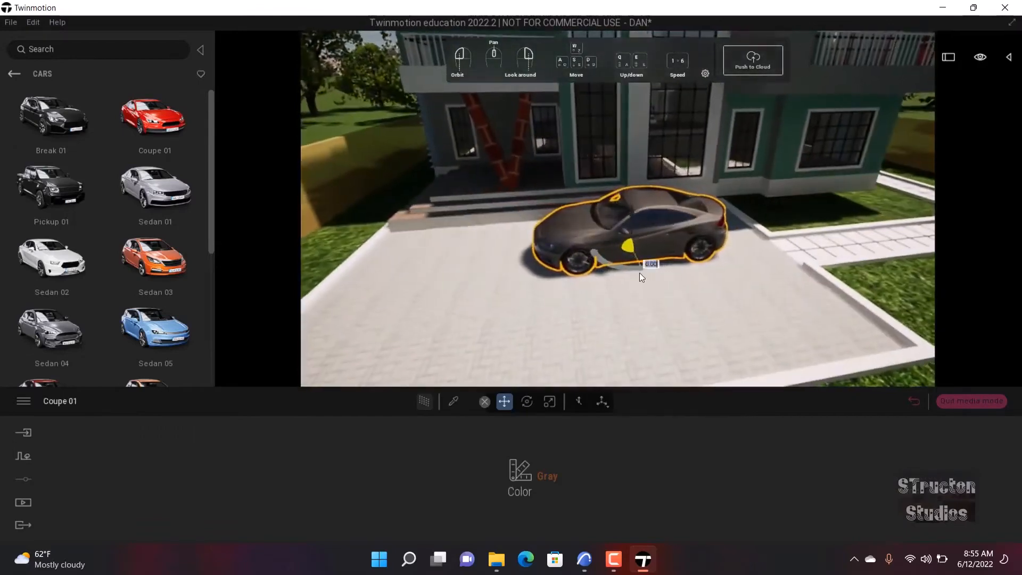
mouse_move(633, 268)
left_mouse_down()
mouse_move(508, 224)
mouse_move(557, 244)
mouse_move(534, 245)
mouse_move(549, 260)
mouse_move(763, 262)
mouse_move(656, 306)
mouse_move(641, 290)
mouse_move(710, 265)
mouse_move(699, 289)
mouse_move(604, 280)
mouse_move(644, 276)
mouse_move(623, 271)
left_mouse_up()
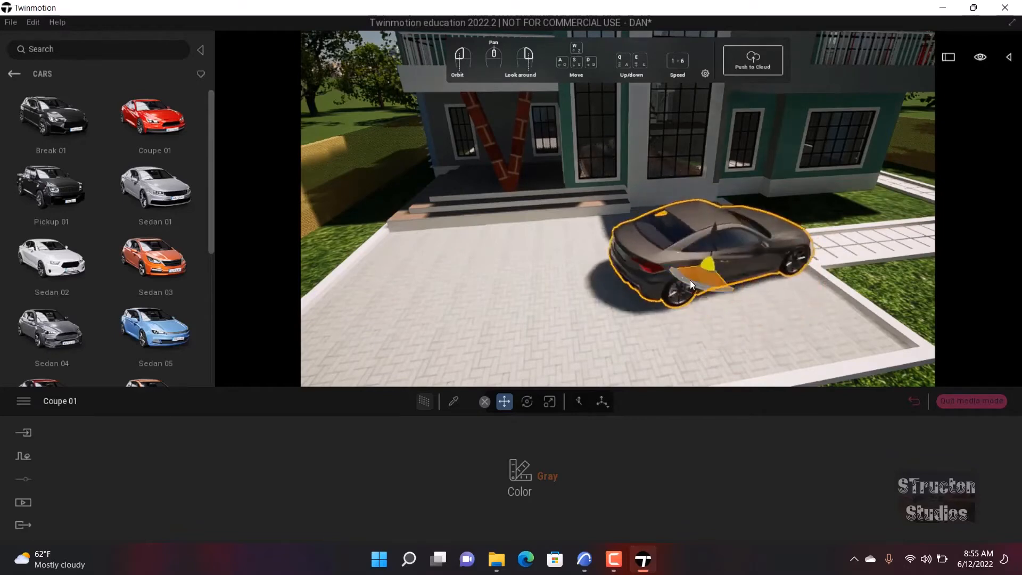
left_click_drag(691, 281, 671, 341)
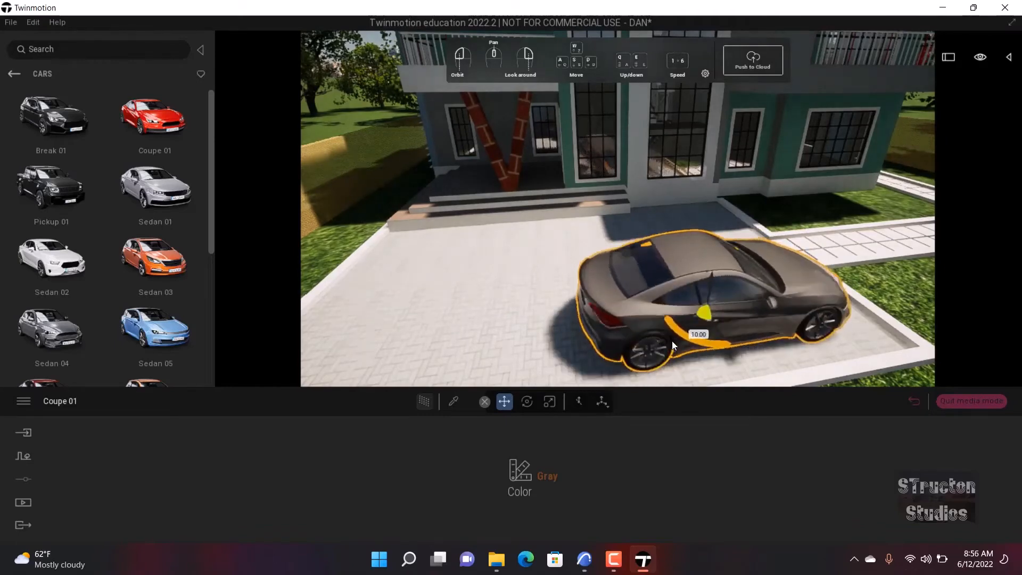
scroll(665, 320, "down", 3)
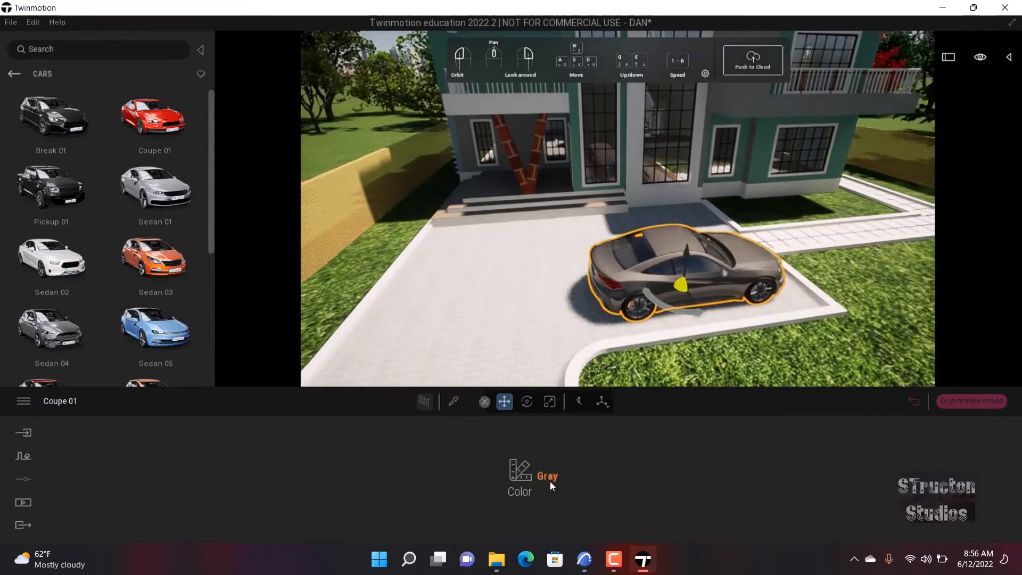
- Try the Dark red, Dark blue and Yellow paint colors on the coupe
left_click(548, 478)
scroll(591, 378, "down", 3)
left_click(507, 393)
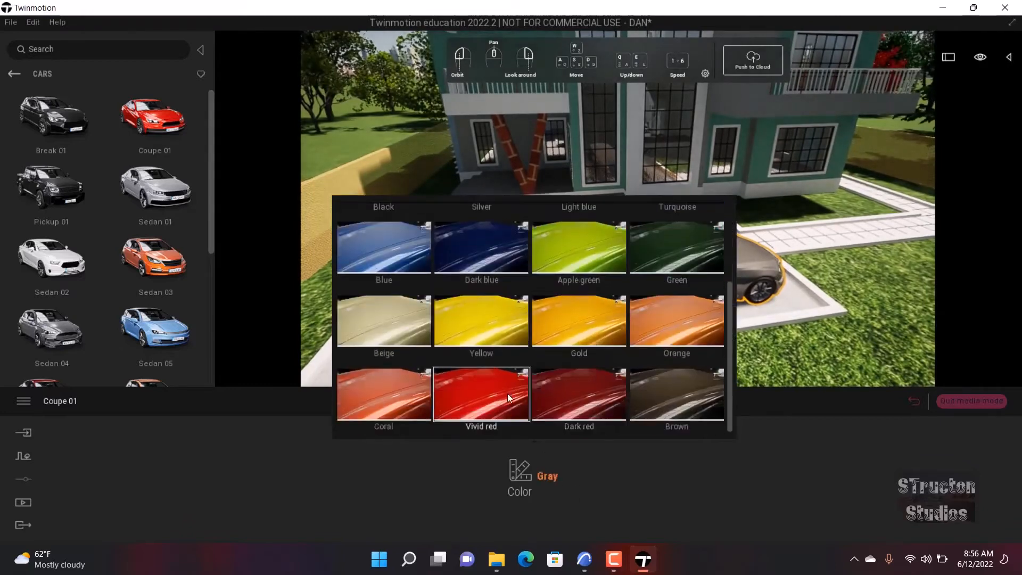
left_click(578, 384)
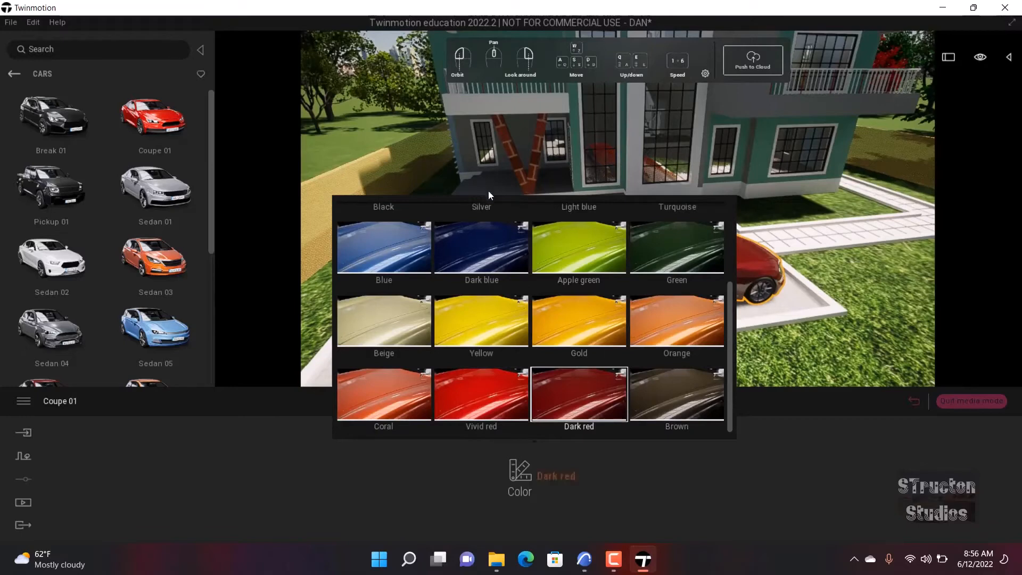
left_click(490, 223)
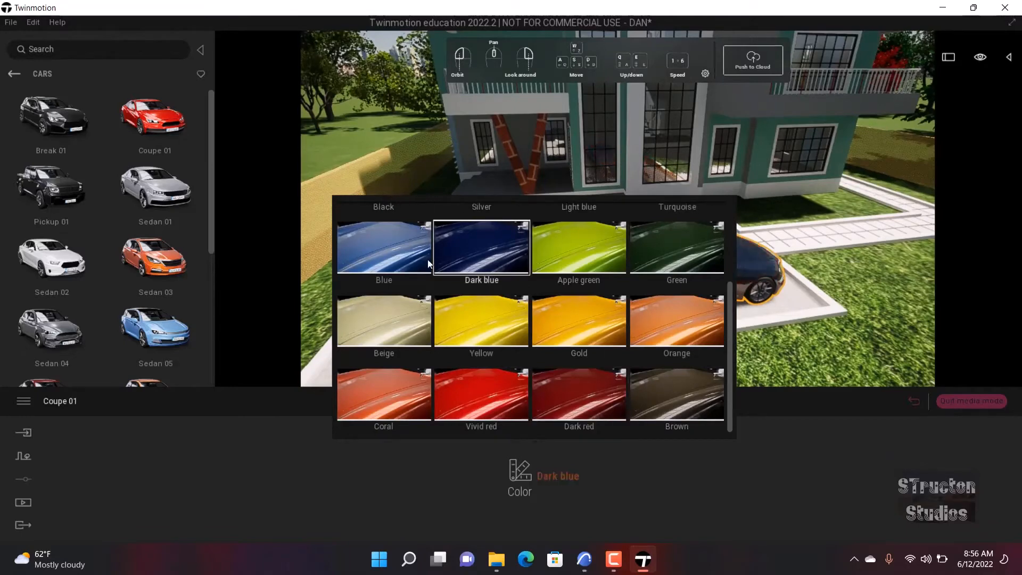
left_click(565, 379)
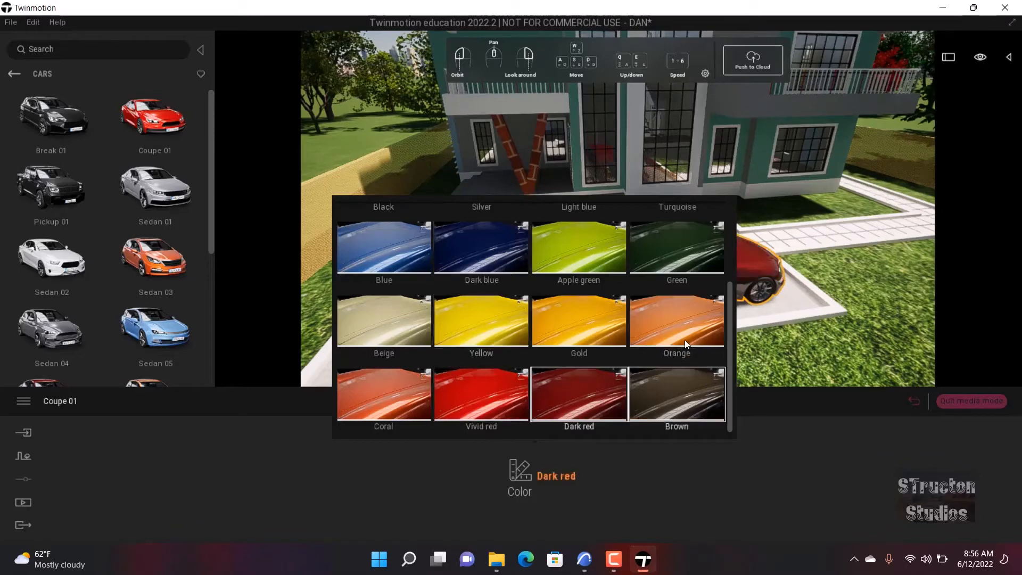
left_click(509, 311)
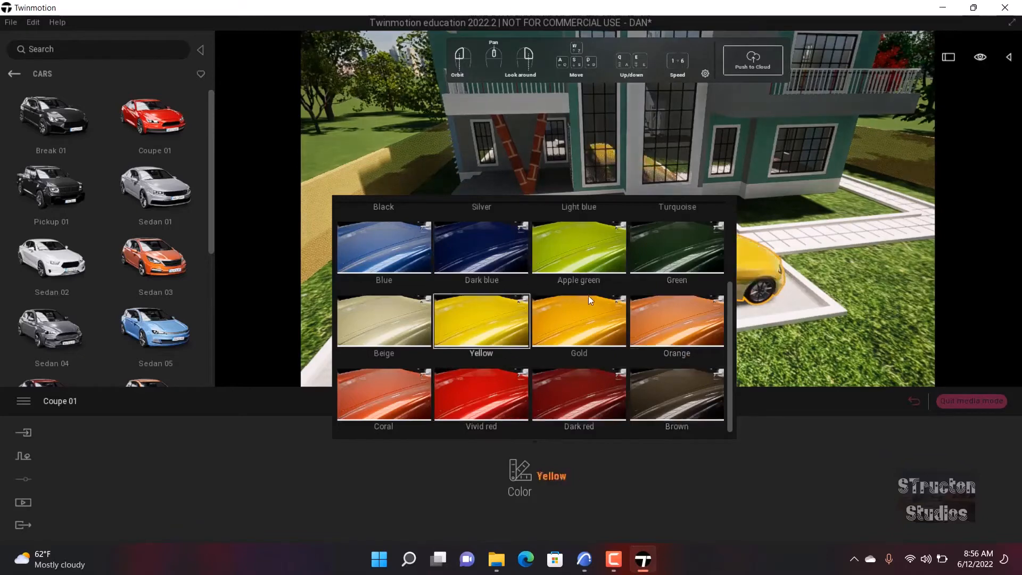
left_click(482, 250)
scroll(414, 301, "up", 2)
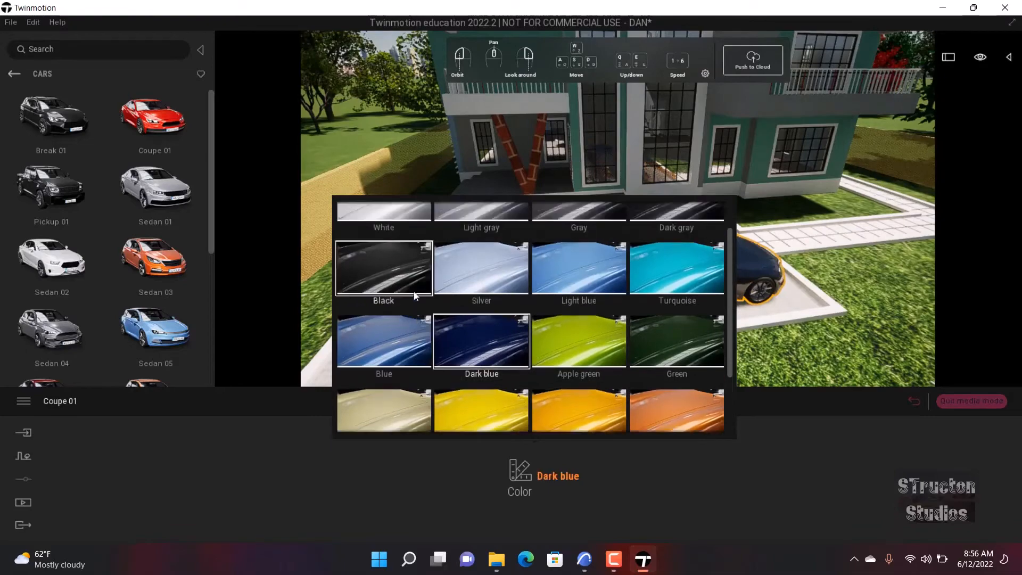
- Set the coupe's paint color to Black
left_click(426, 273)
left_click(674, 443)
- Examine the parked coupe and the house's front facade from near and far
left_click_drag(689, 228, 556, 216)
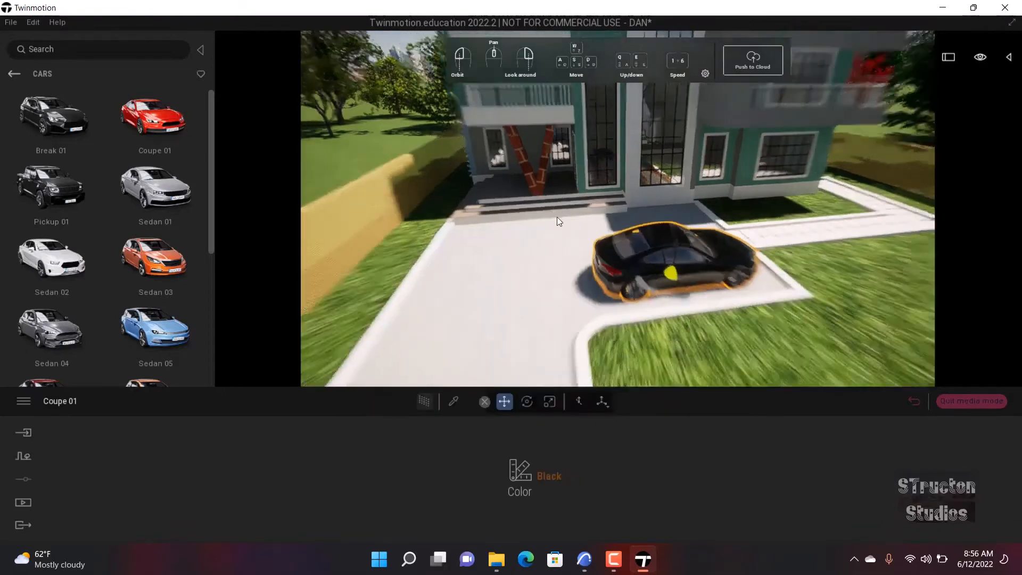
scroll(633, 208, "down", 5)
scroll(627, 217, "up", 4)
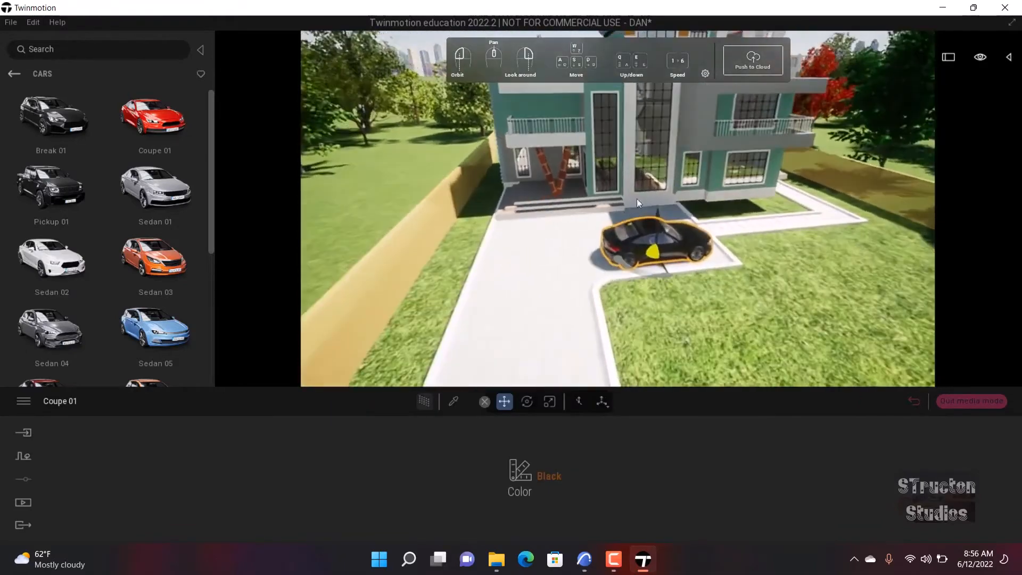
scroll(633, 203, "up", 5)
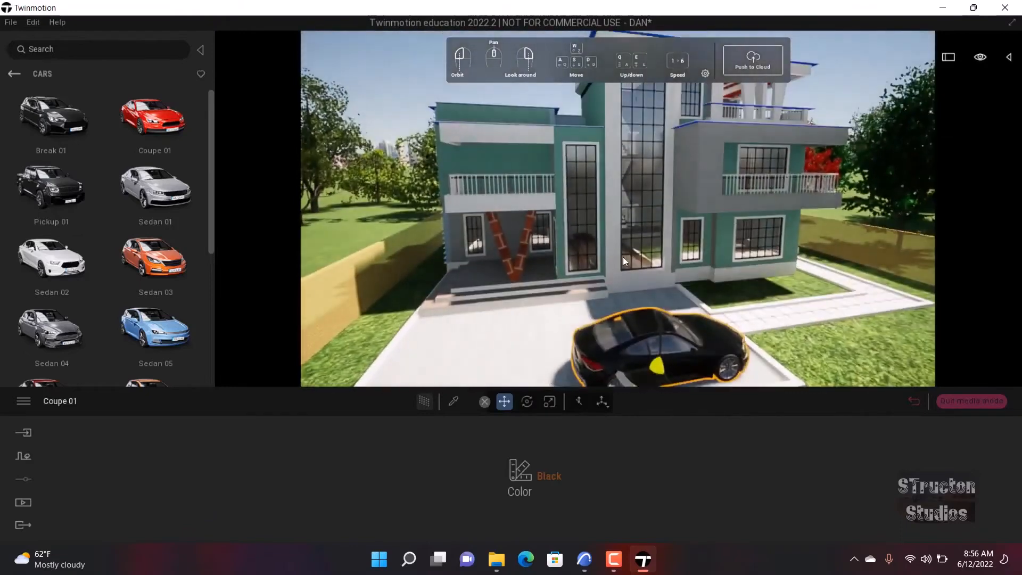
scroll(625, 261, "up", 5)
scroll(617, 240, "down", 2)
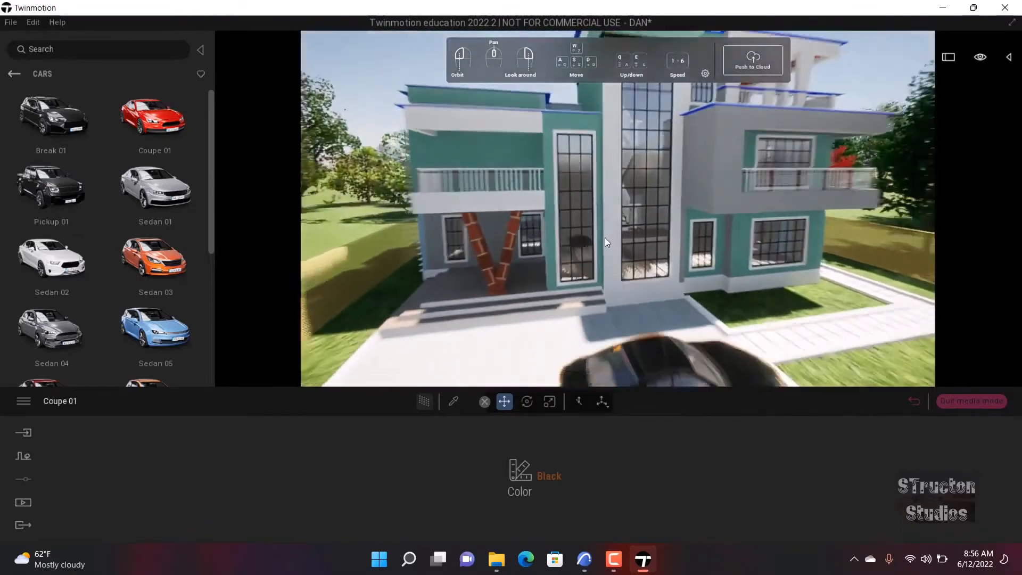
scroll(605, 239, "down", 2)
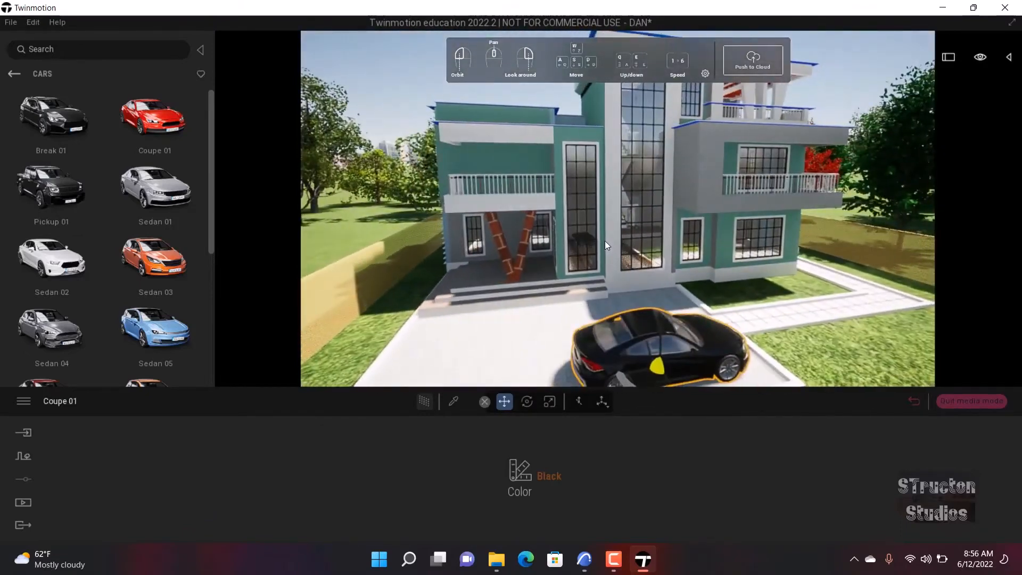
scroll(617, 212, "down", 5)
scroll(532, 299, "up", 3)
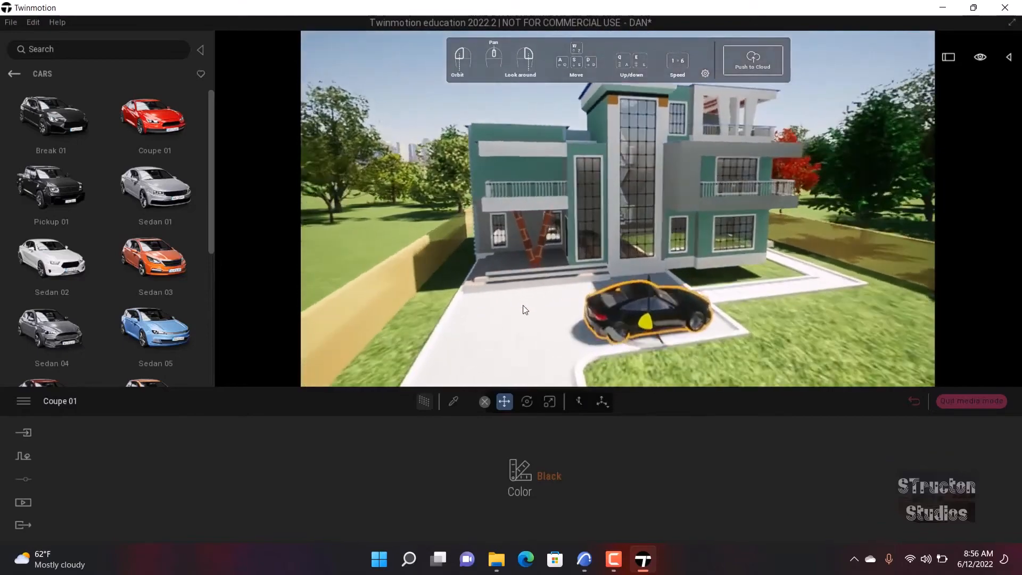
- Browse the material library's categories and its wall coverings with the house's front porch in view
scroll(525, 310, "up", 2)
middle_click_drag(537, 288, 634, 282)
scroll(632, 239, "up", 3)
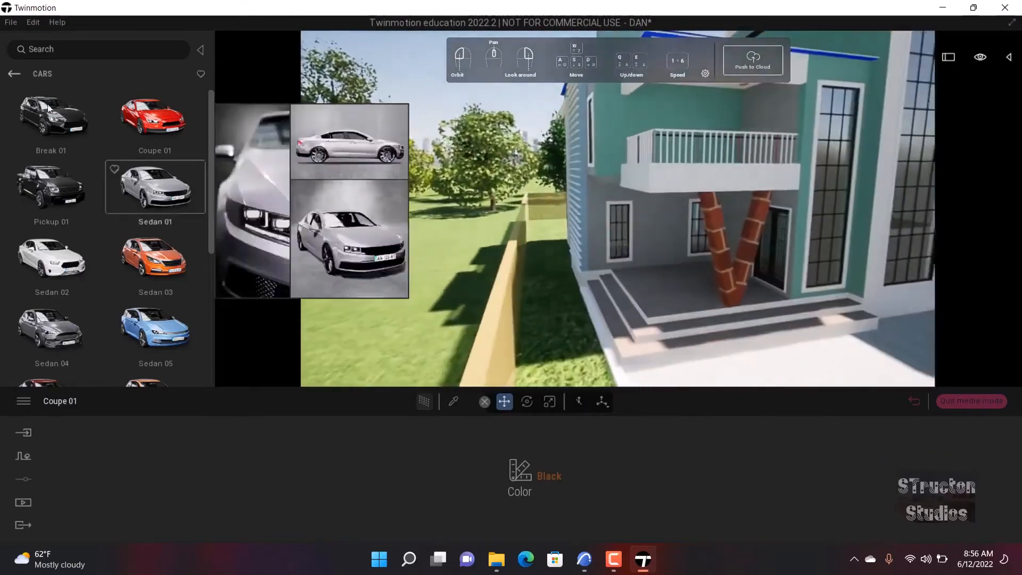
left_click(19, 78)
left_click(19, 77)
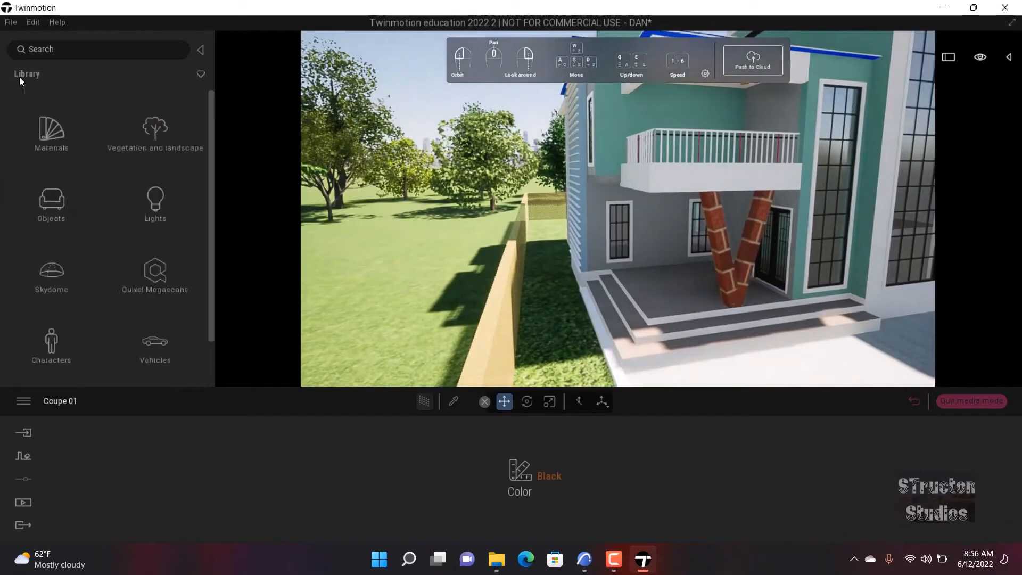
left_click(51, 130)
scroll(59, 213, "down", 5)
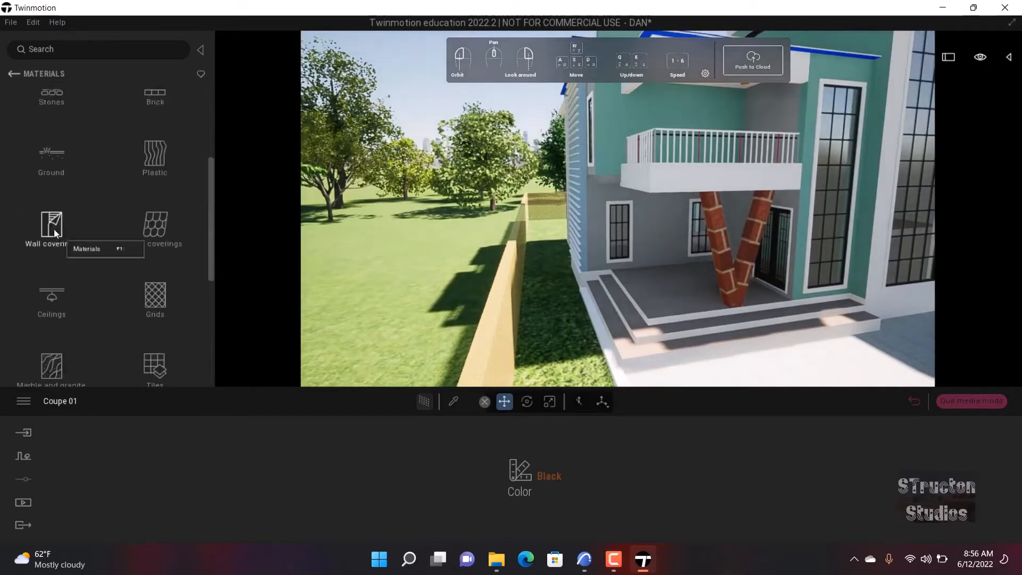
left_click(52, 226)
scroll(82, 220, "down", 5)
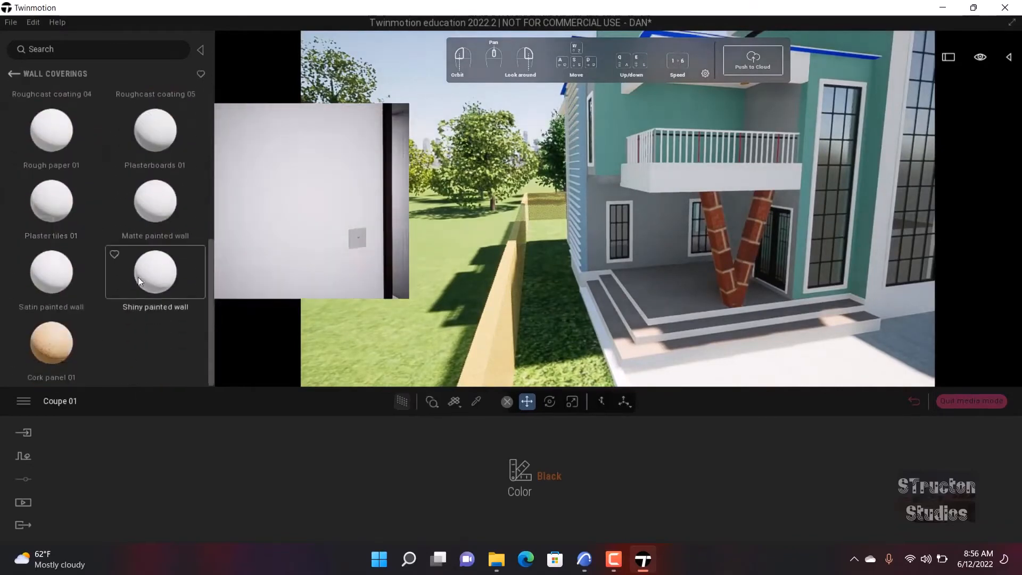
left_click(13, 75)
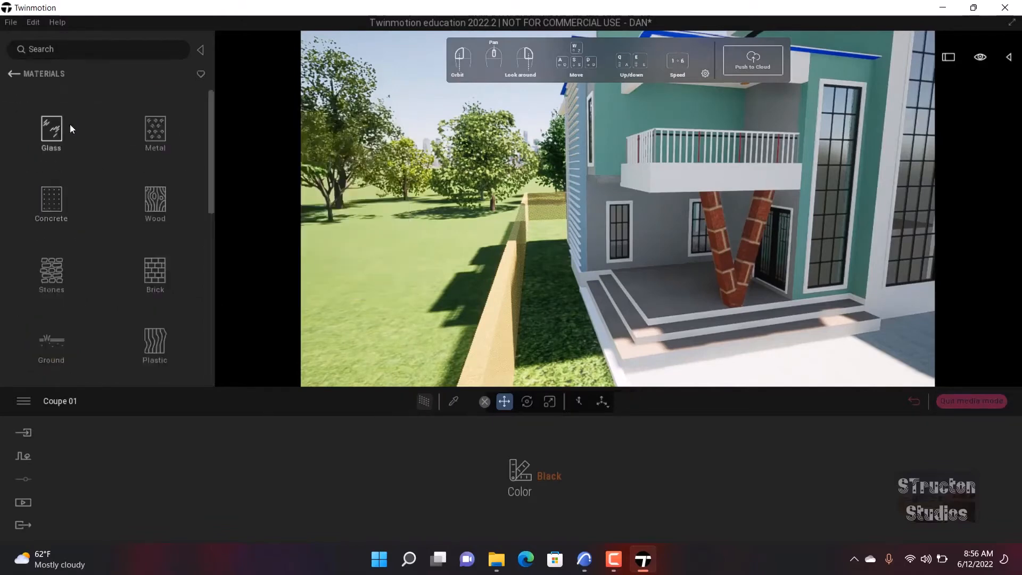
scroll(44, 235, "down", 5)
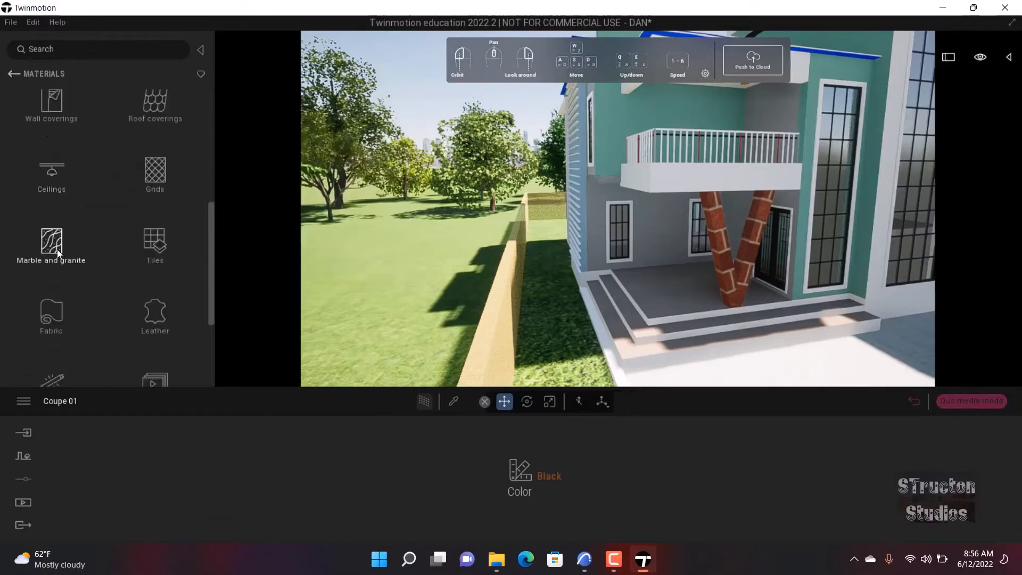
scroll(58, 251, "down", 4)
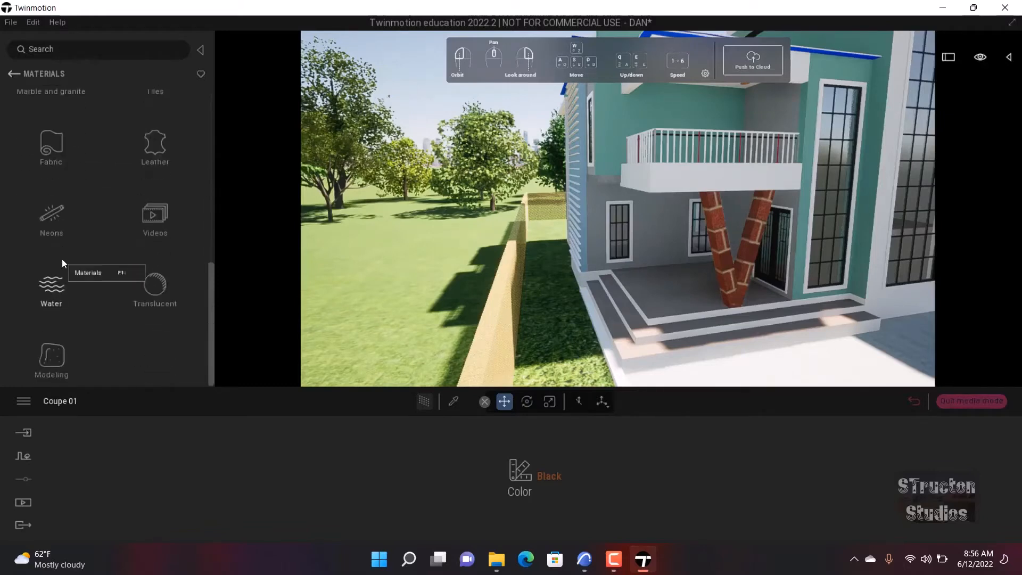
scroll(79, 249, "up", 8)
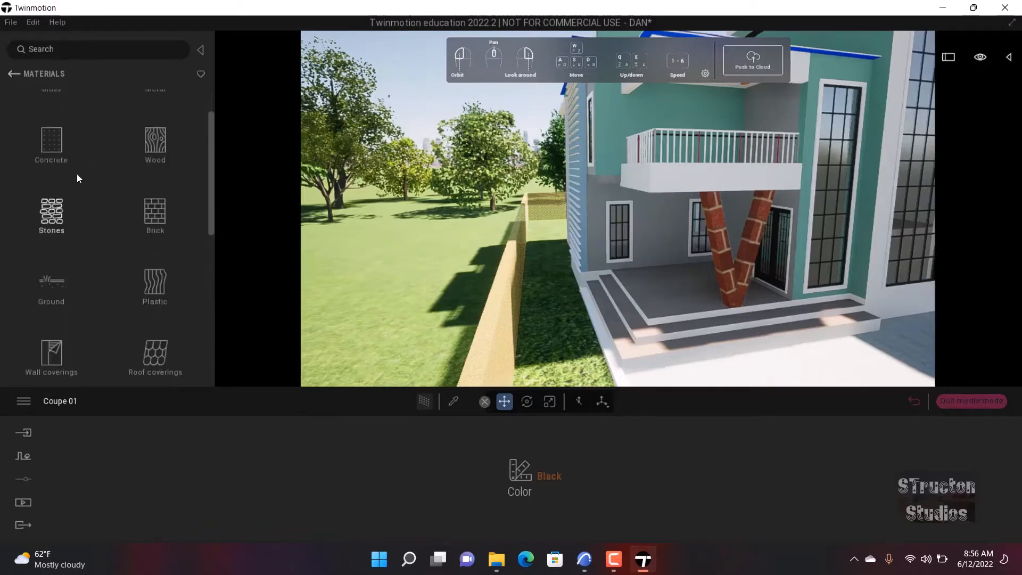
scroll(77, 177, "up", 1)
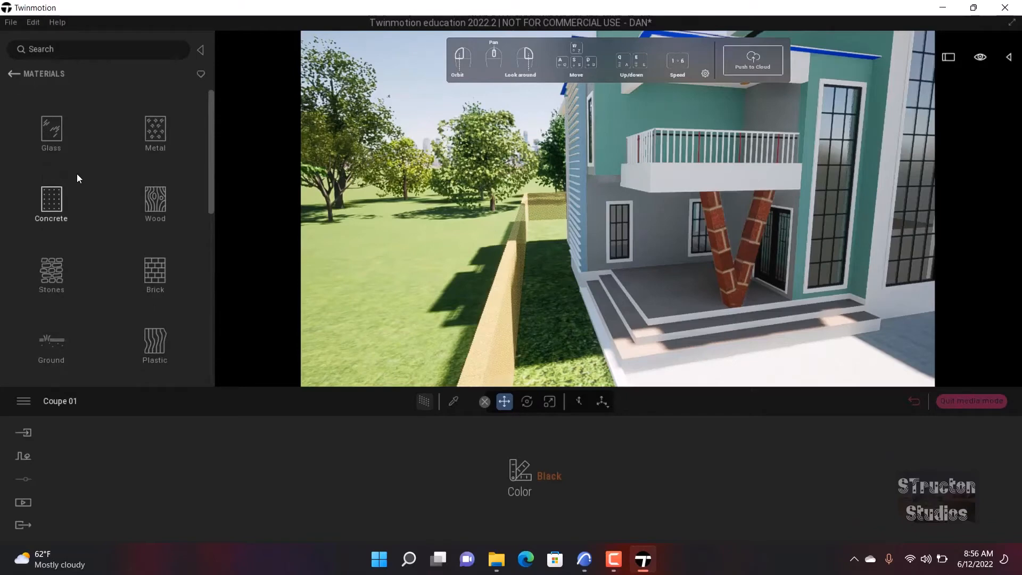
- Try the Mult 04 D wood material on the front porch floor
left_click(145, 186)
scroll(148, 182, "down", 8)
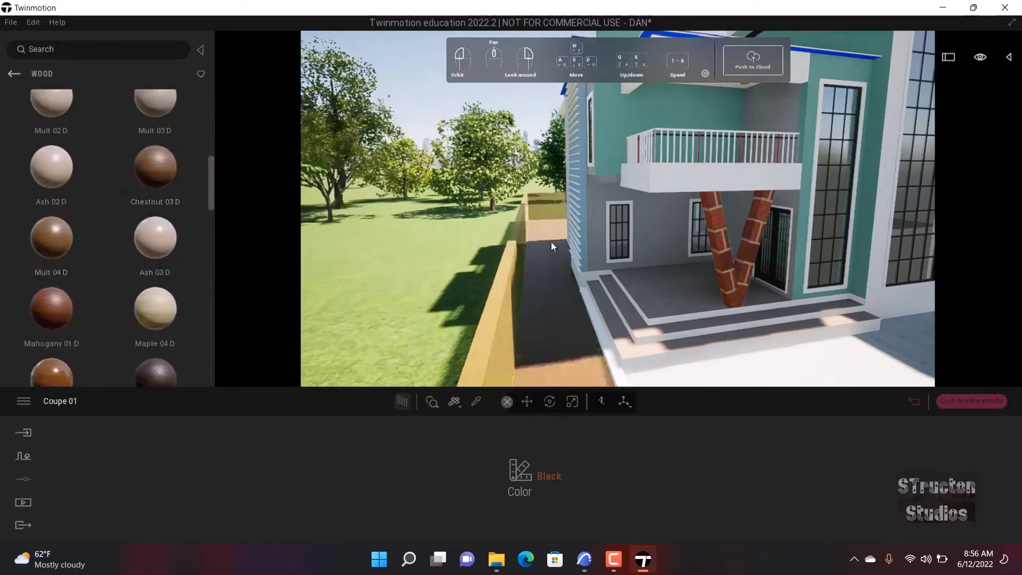
left_click_drag(651, 276, 651, 278)
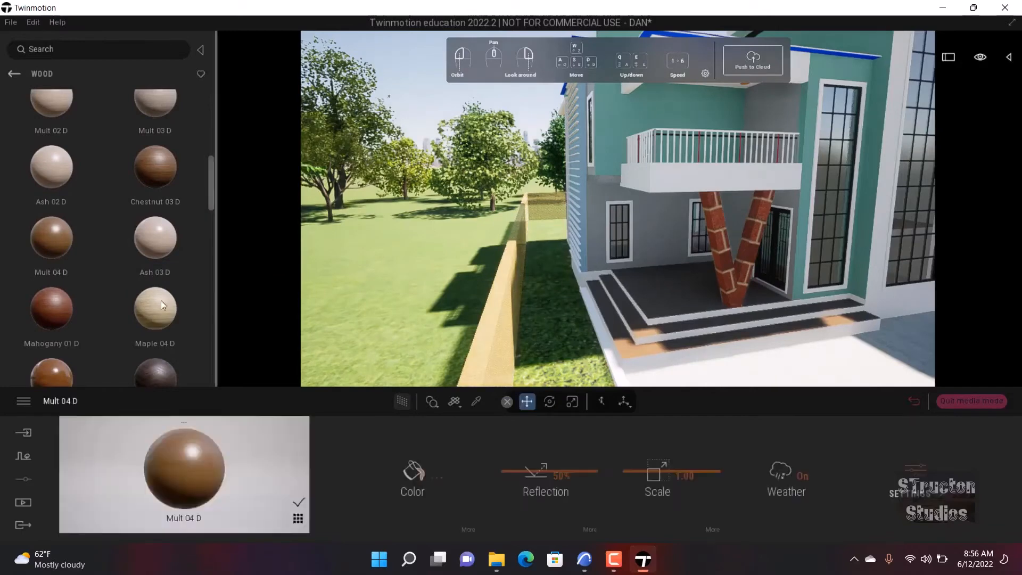
- Apply the Oak 01 E wood material to the front porch floor and steps
scroll(154, 309, "down", 5)
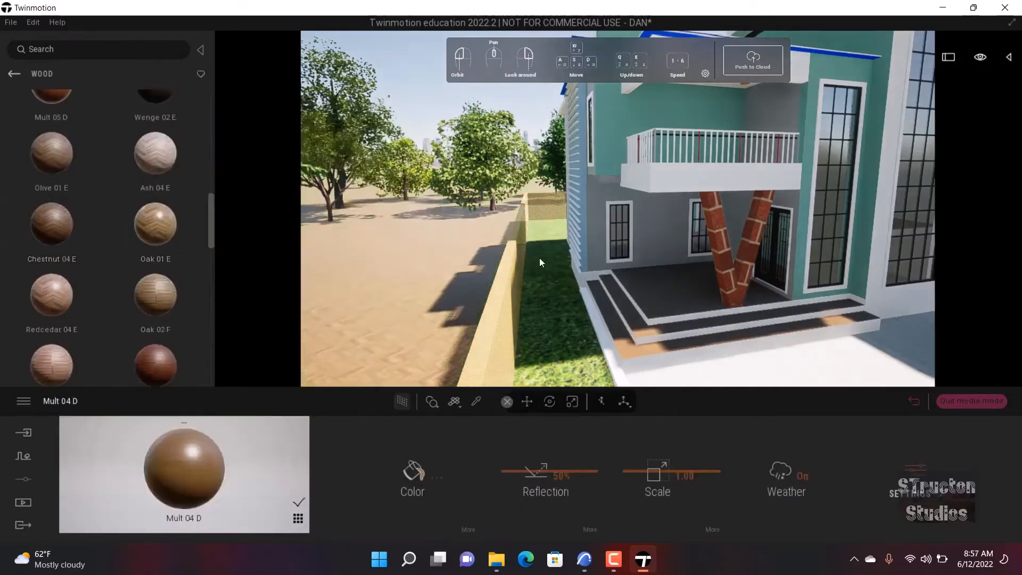
left_click(649, 290)
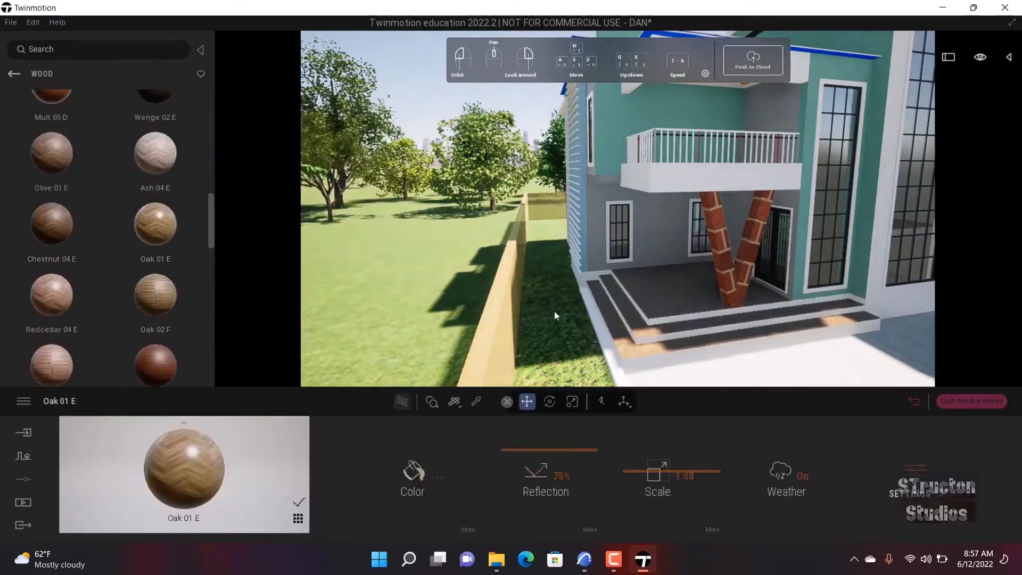
scroll(106, 284, "down", 3)
scroll(595, 202, "up", 2)
scroll(595, 202, "up", 3)
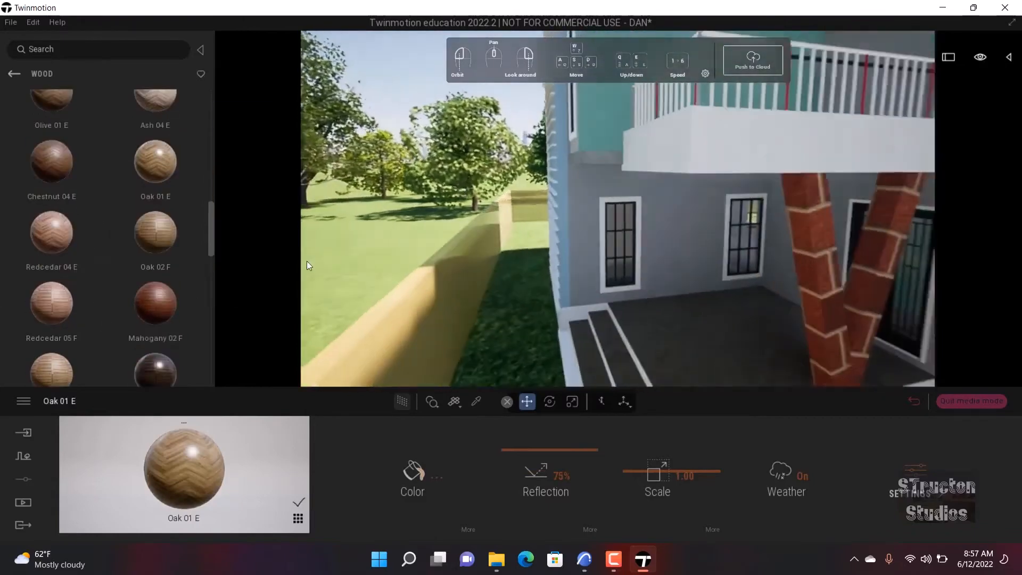
- Apply the Stacked stone 01 material to the house's grey exterior walls around the porch and upper floor
left_click(14, 74)
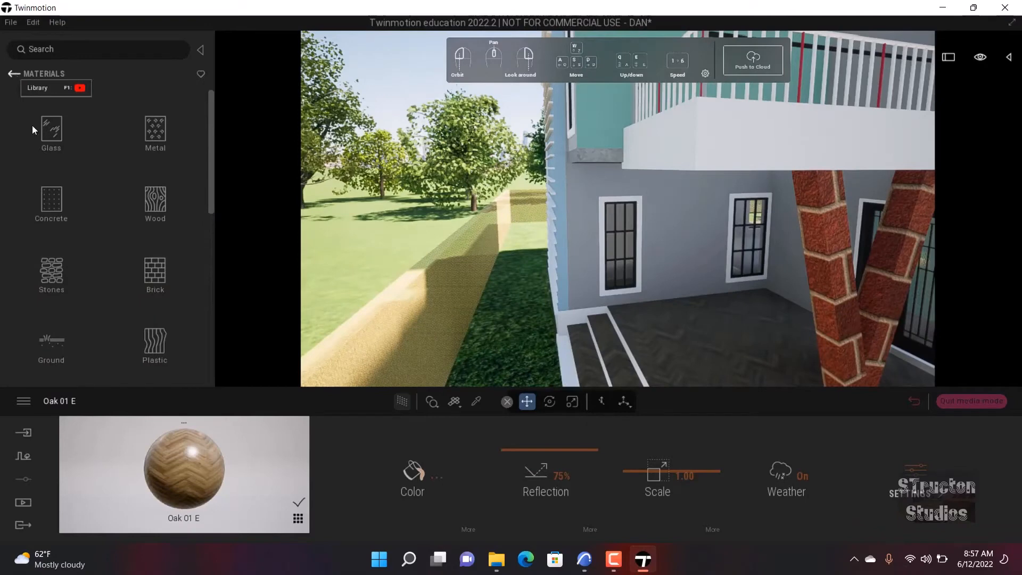
left_click(60, 284)
scroll(59, 286, "down", 5)
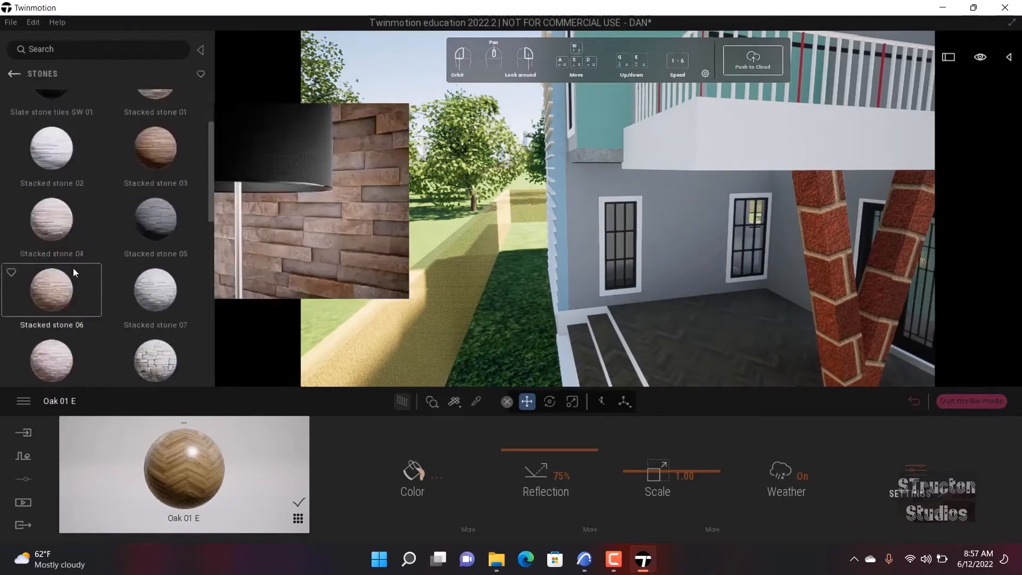
scroll(58, 276, "up", 5)
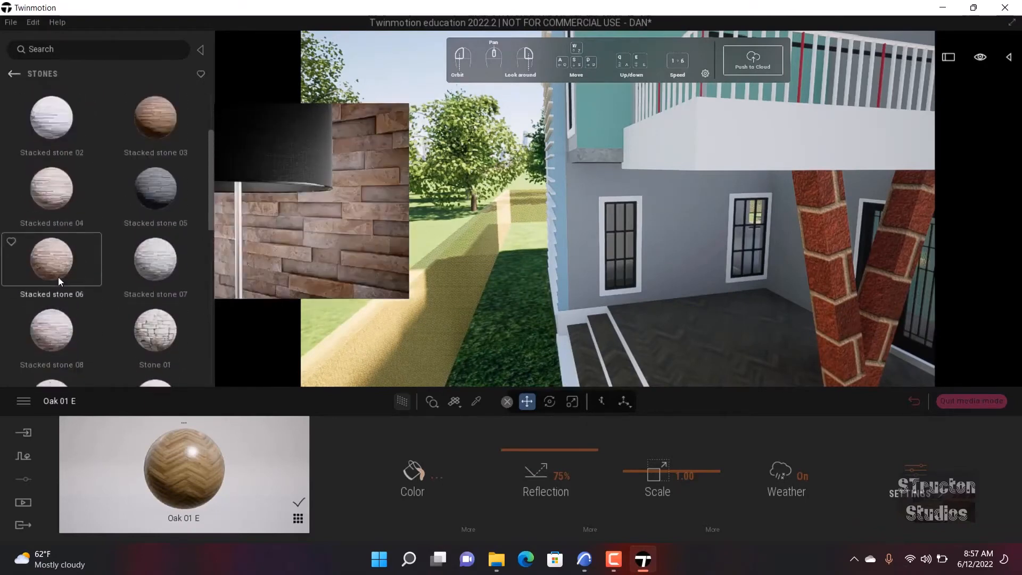
left_click_drag(146, 191, 693, 203)
scroll(661, 185, "down", 5)
key("s")
key("d")
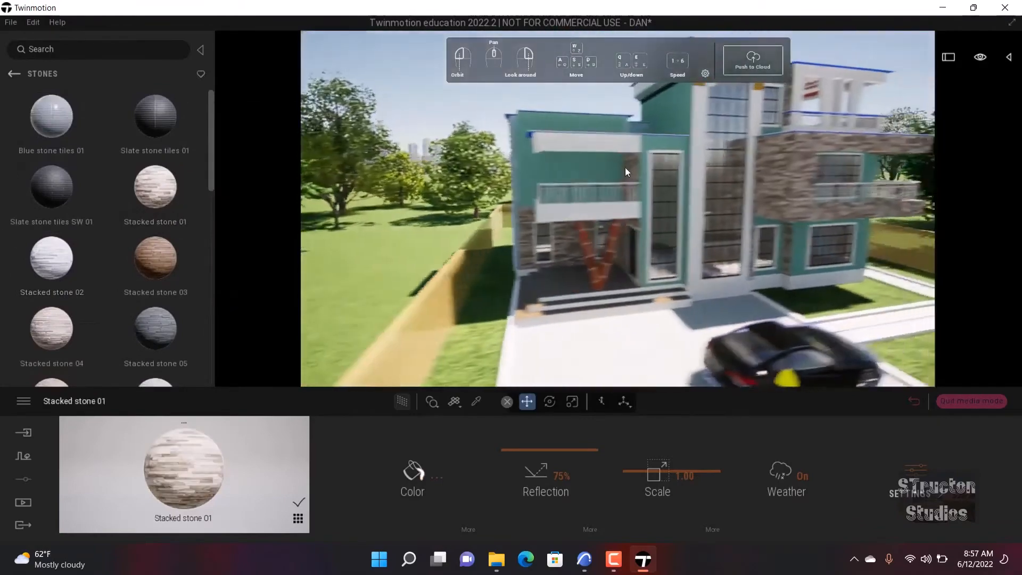
- Try the Stacked stone 02 material on the white balcony and roof bands above the porch, and undo it
right_click_drag(626, 172, 601, 298)
key("w")
right_click_drag(642, 230, 644, 147)
key("w")
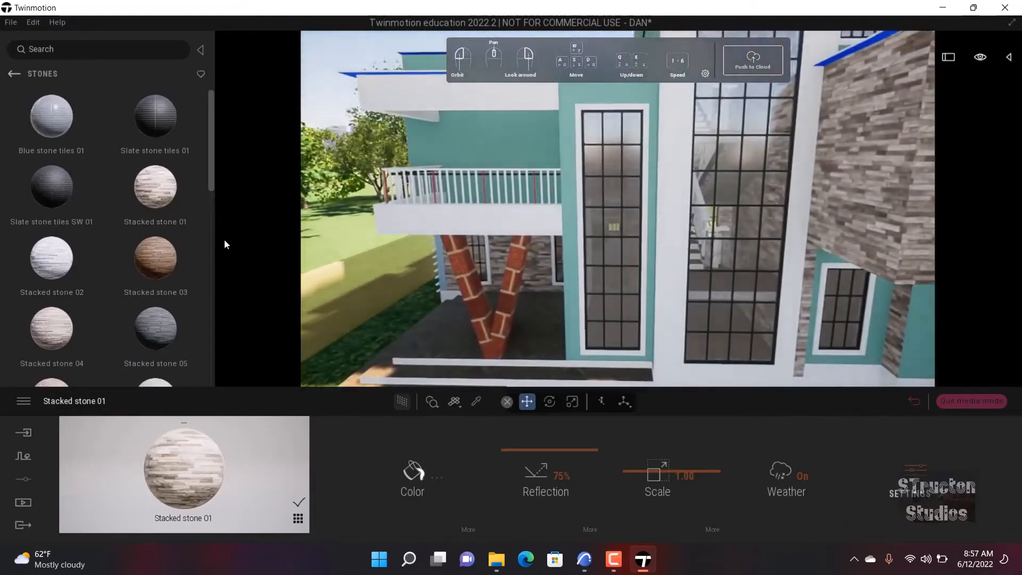
scroll(52, 226, "down", 1)
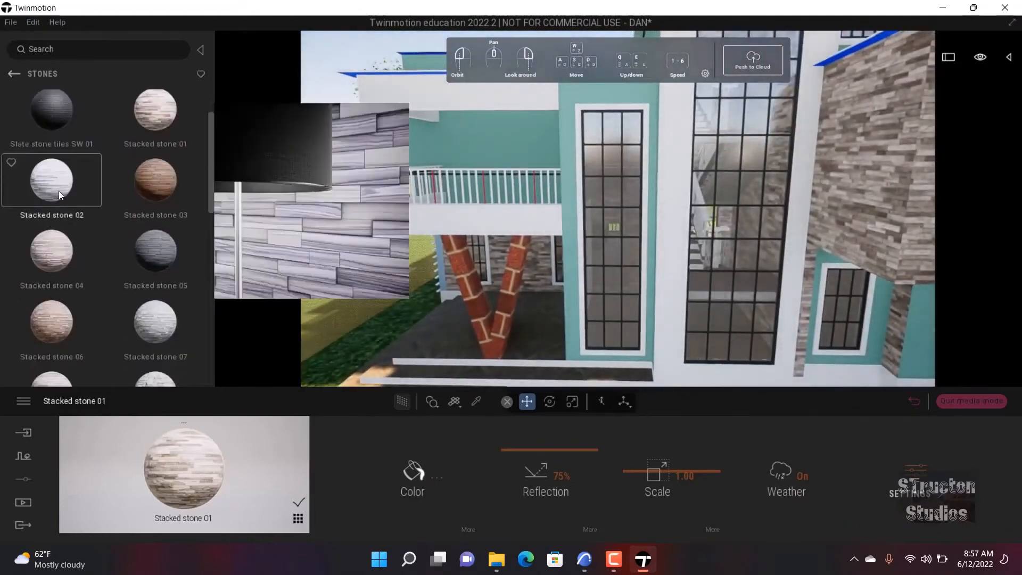
left_click_drag(58, 190, 439, 202)
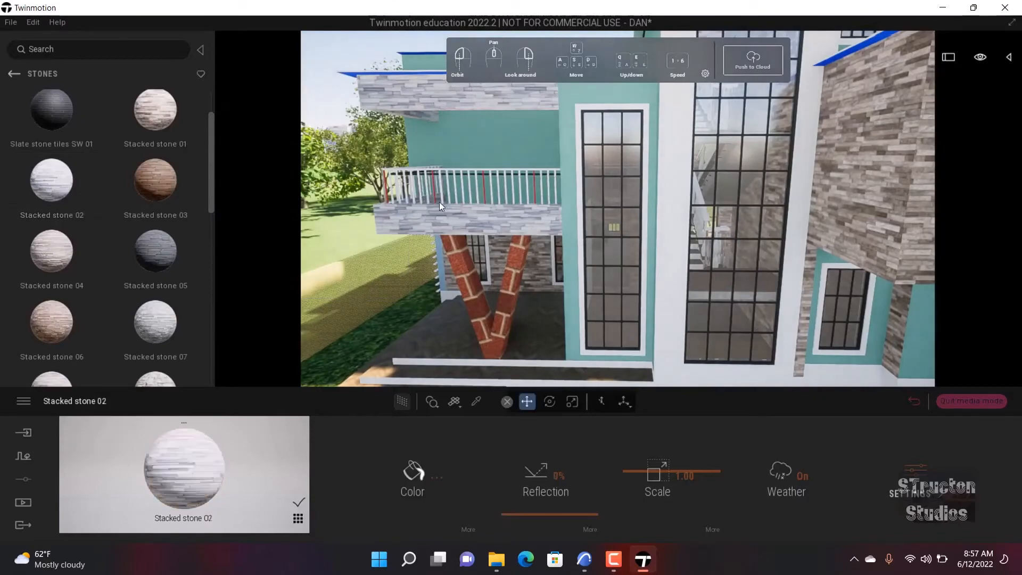
scroll(439, 202, "down", 5)
scroll(551, 201, "up", 2)
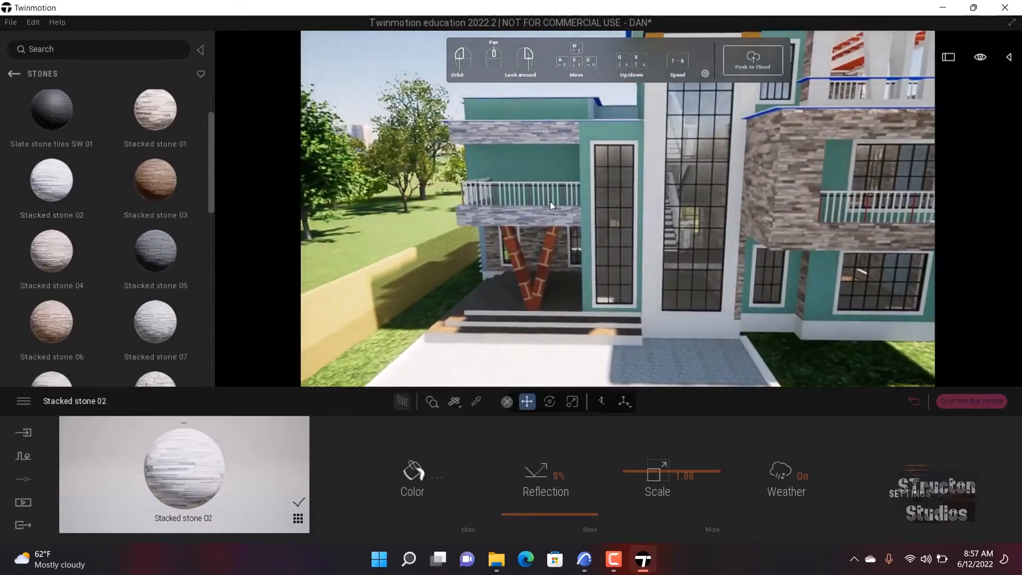
scroll(550, 202, "down", 4)
scroll(551, 218, "up", 5)
key("ctrl+z")
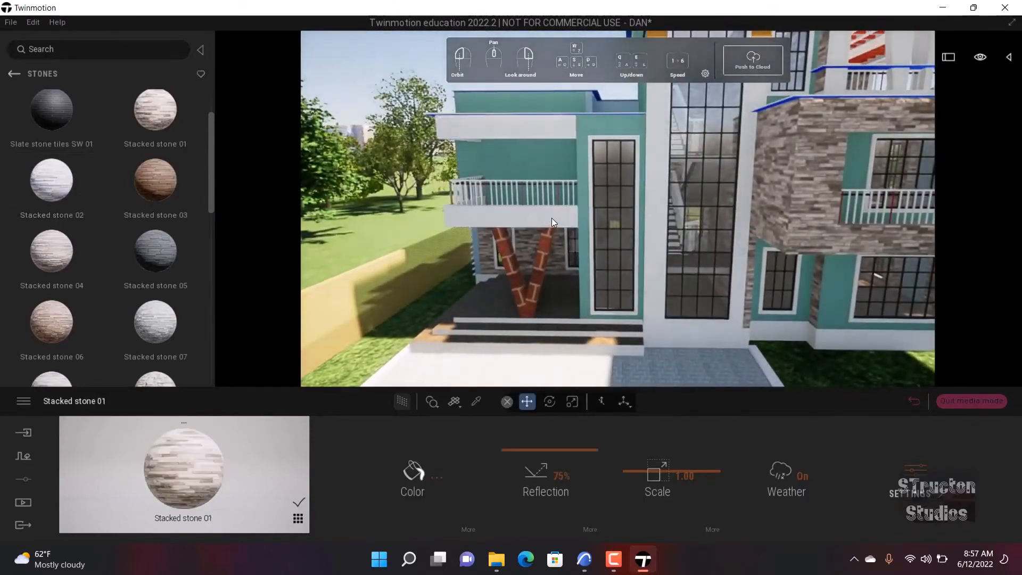
- Apply the Stone wall 2 material to the porch's V-shaped brick columns
scroll(90, 262, "down", 4)
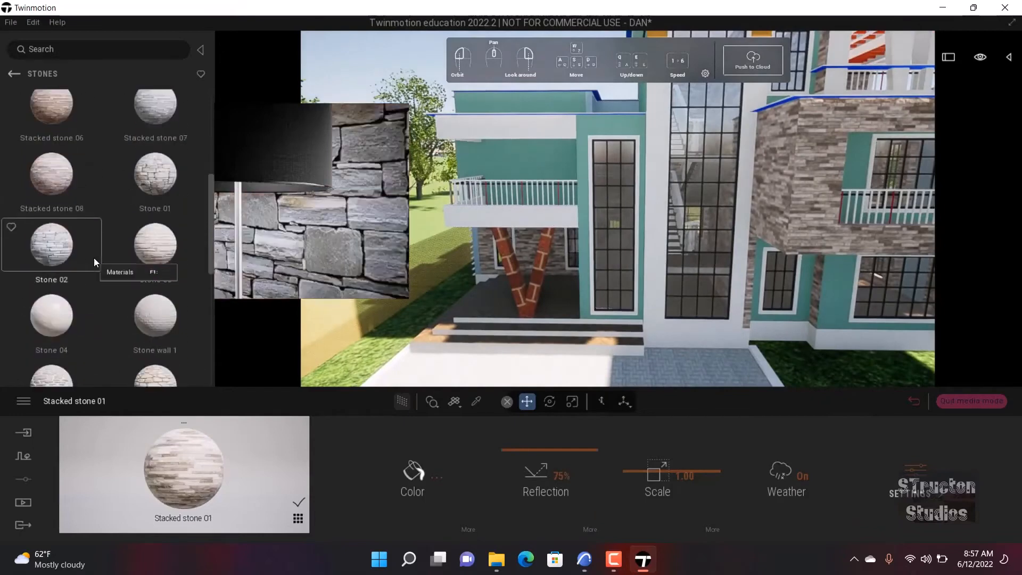
scroll(96, 258, "down", 5)
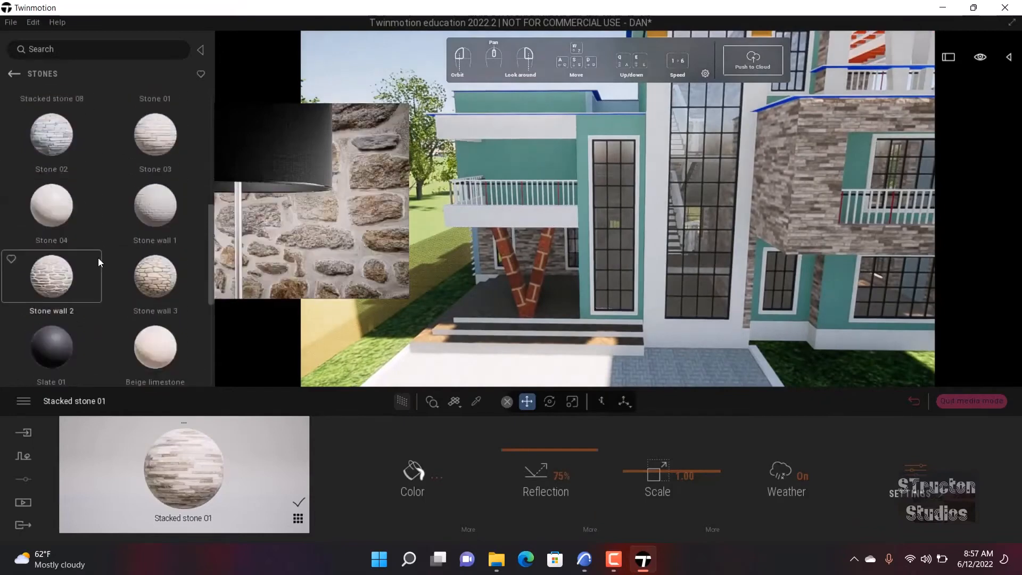
left_click(536, 275)
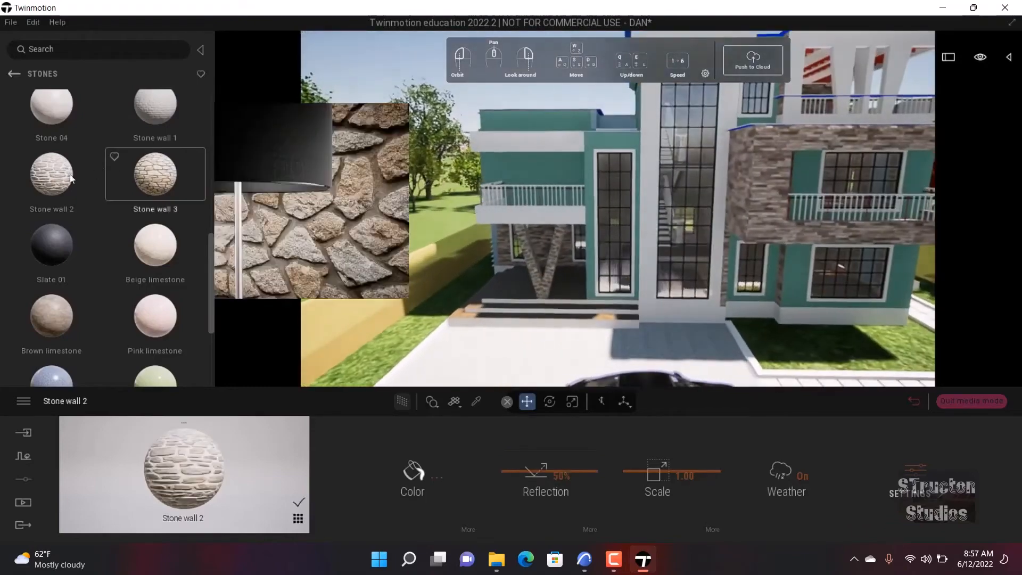
- Examine the stone-clad porch columns and walls along the front facade from several viewpoints
scroll(604, 261, "up", 5)
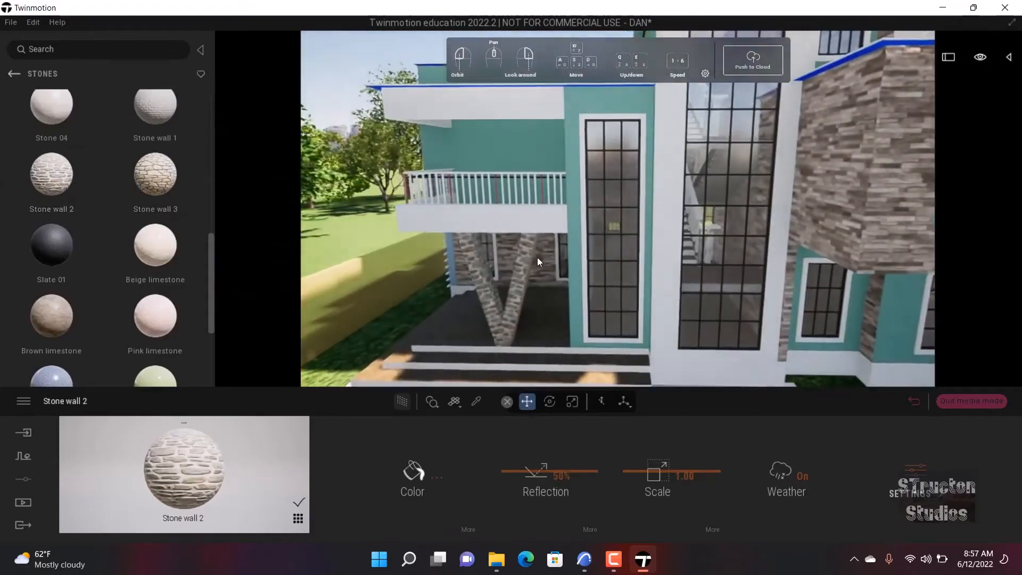
right_click_drag(537, 257, 583, 217)
scroll(587, 211, "down", 5)
scroll(587, 235, "down", 2)
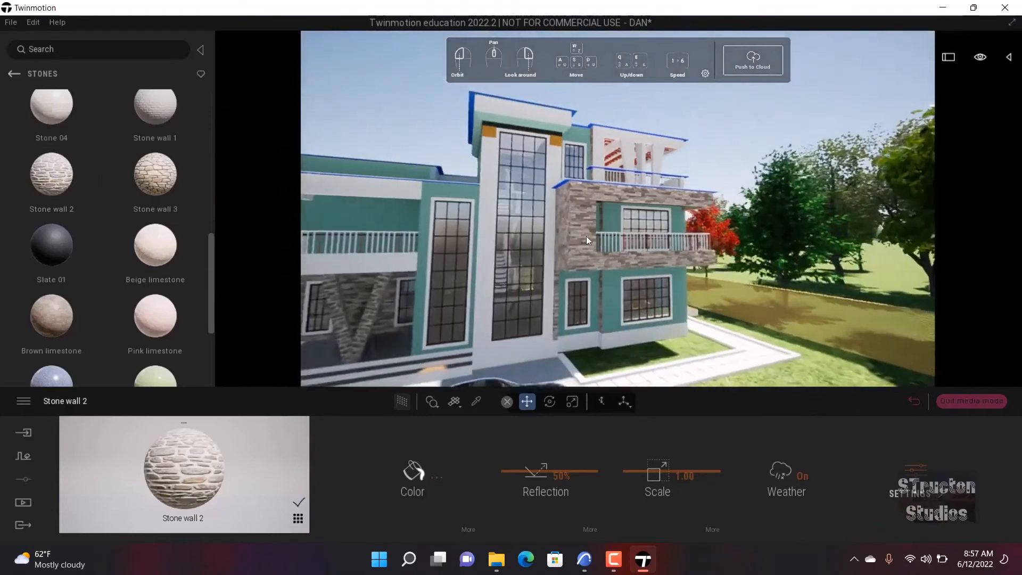
scroll(586, 235, "down", 2)
middle_click_drag(586, 236, 649, 230)
scroll(586, 235, "down", 1)
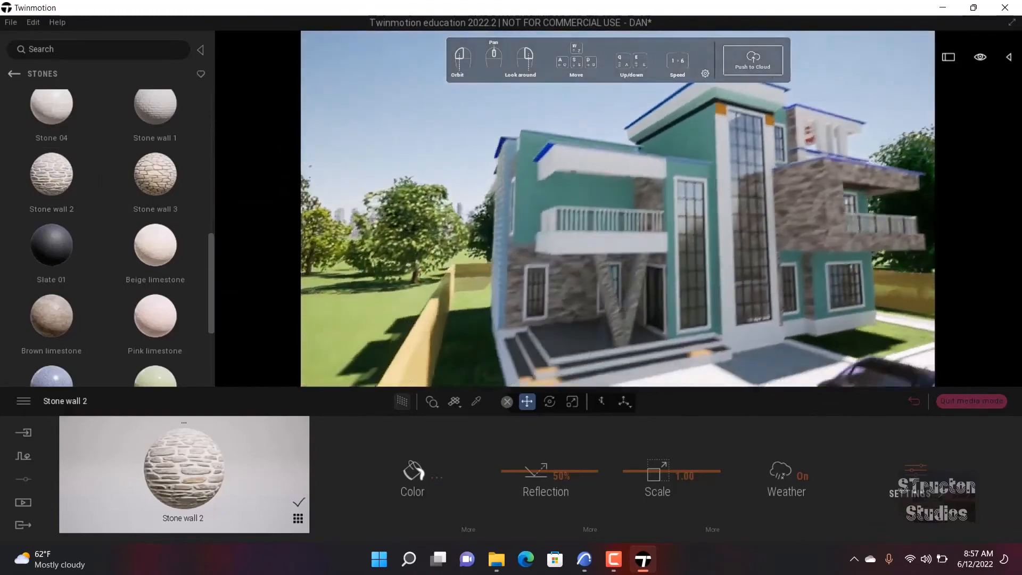
- Try the Roughcast coating 01 wall covering on the teal exterior walls and replace it with Roughcast coating 03
left_click(14, 73)
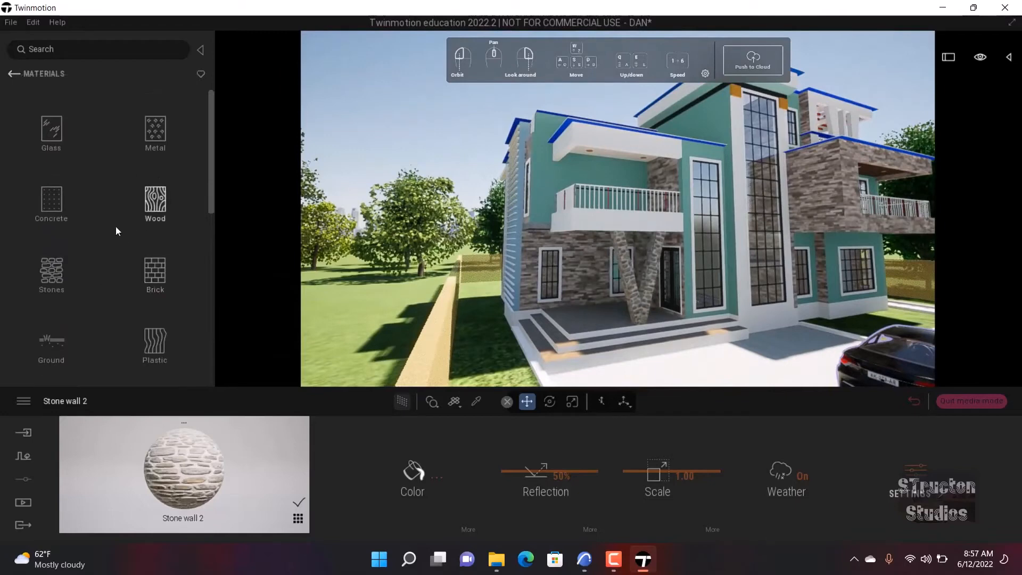
scroll(128, 219, "down", 2)
scroll(144, 224, "down", 3)
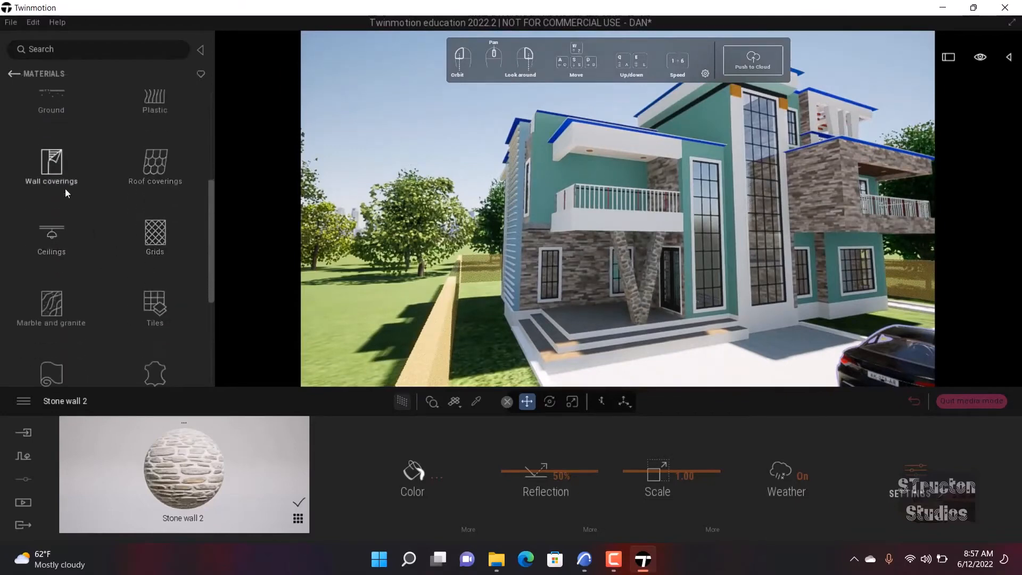
left_click(65, 190)
scroll(137, 312, "down", 2)
scroll(137, 311, "down", 5)
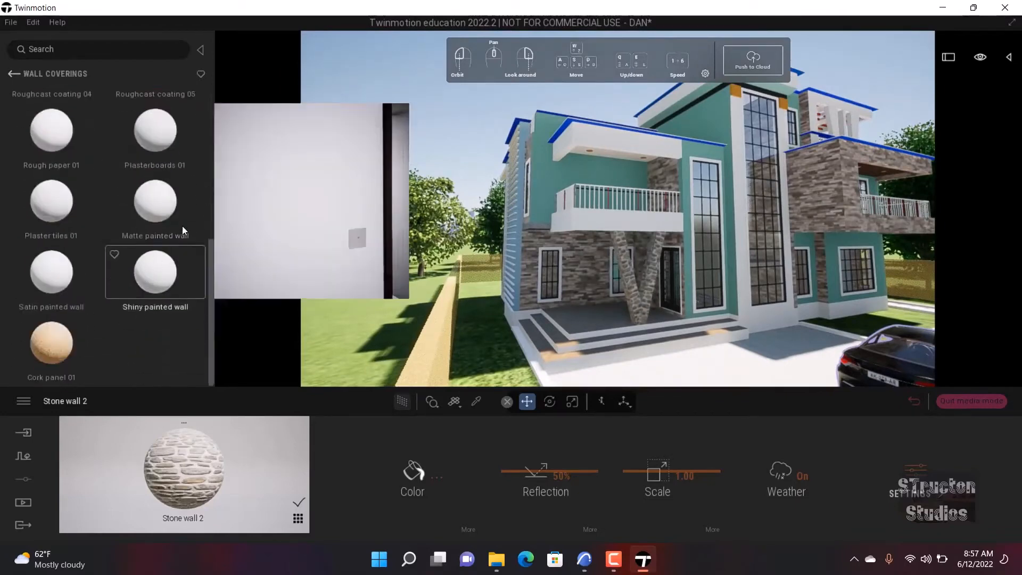
scroll(60, 171, "up", 6)
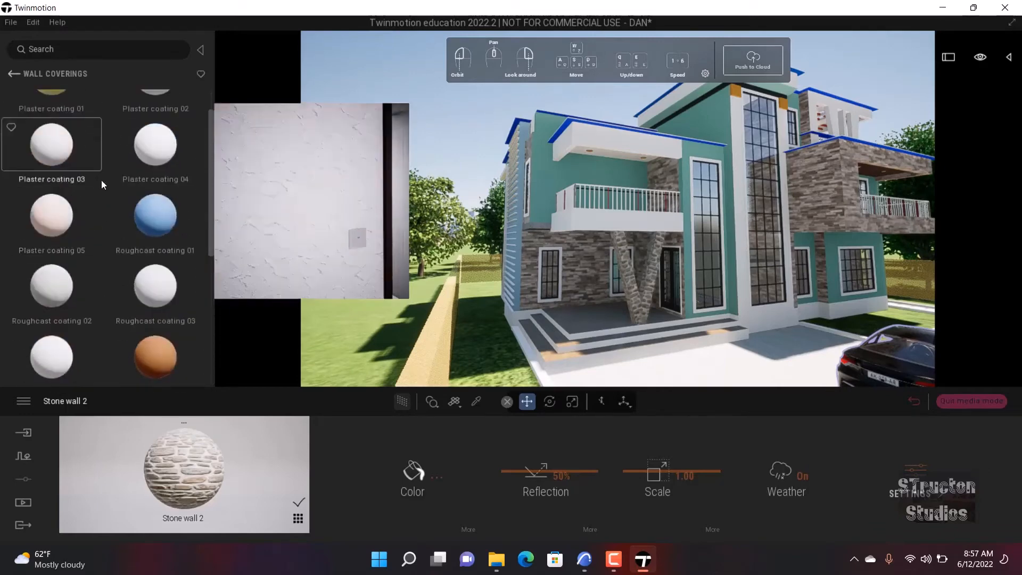
left_click_drag(155, 217, 548, 176)
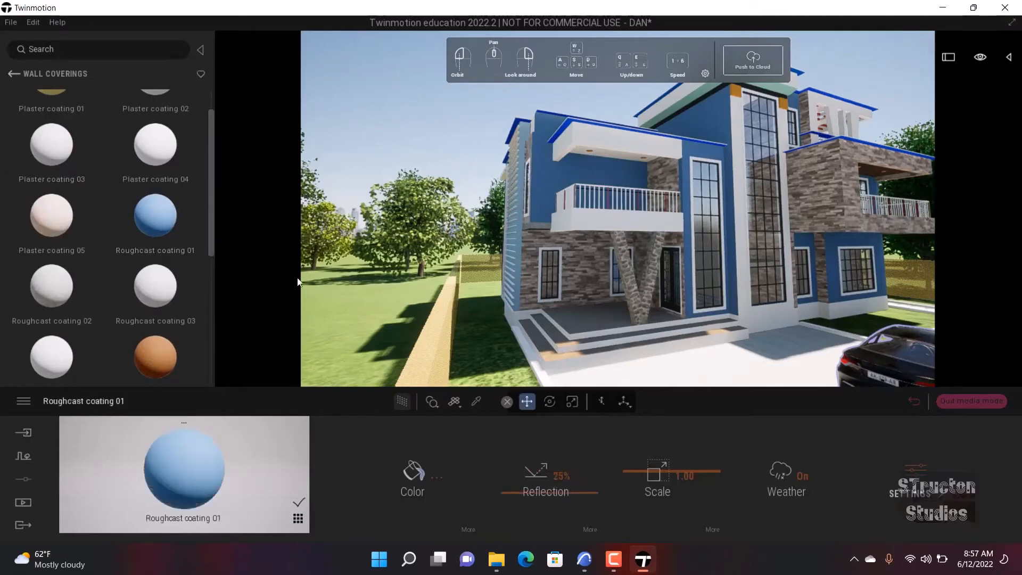
left_click_drag(166, 279, 576, 161)
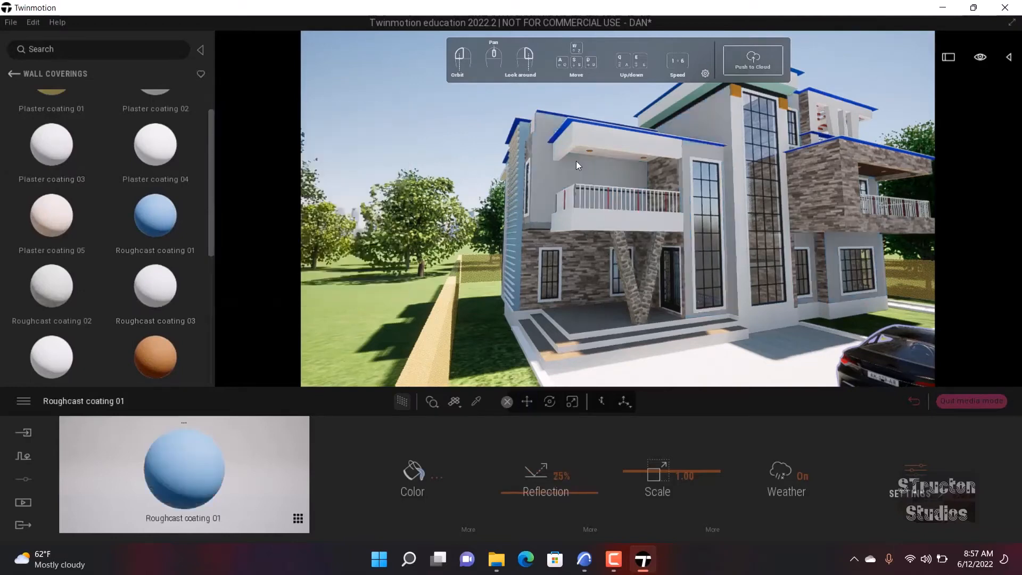
- Apply the Roughcast coating 01 wall covering to the grey exterior walls of the front facade
left_click_drag(155, 232, 549, 163)
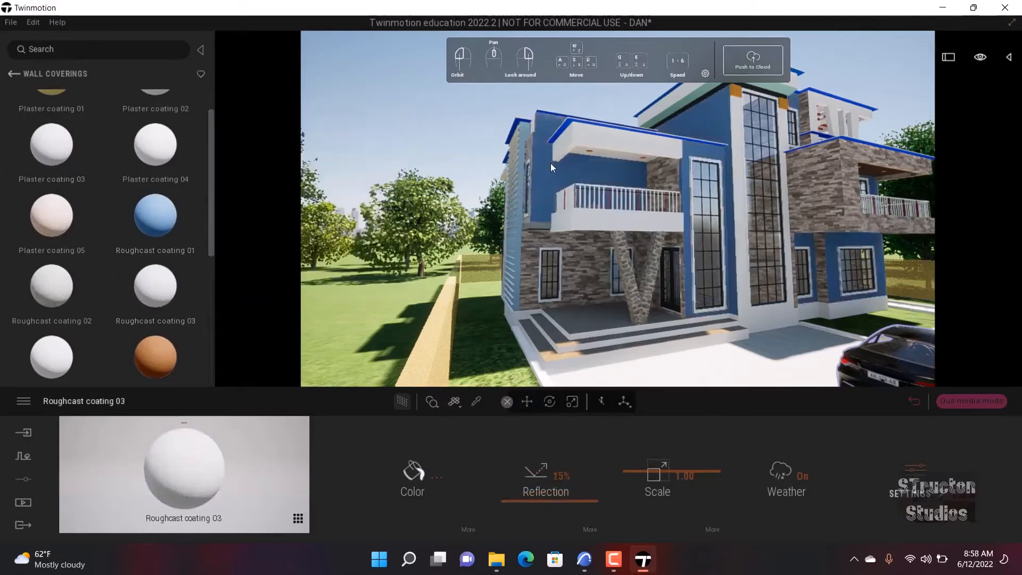
left_click(541, 164)
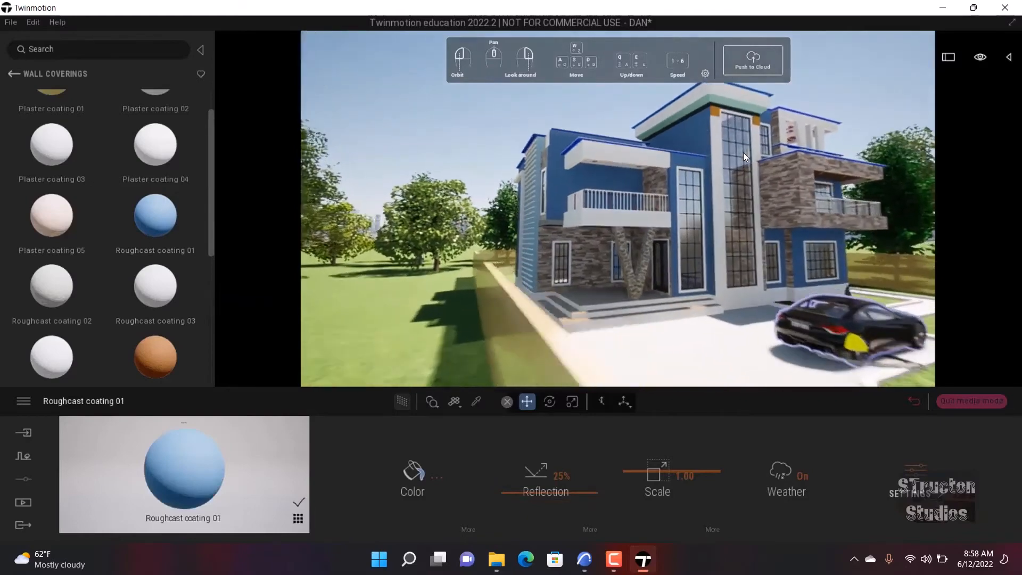
- Try the Shiny painted wall material on the blue exterior walls and replace it with Roughcast coating 01
scroll(143, 320, "down", 3)
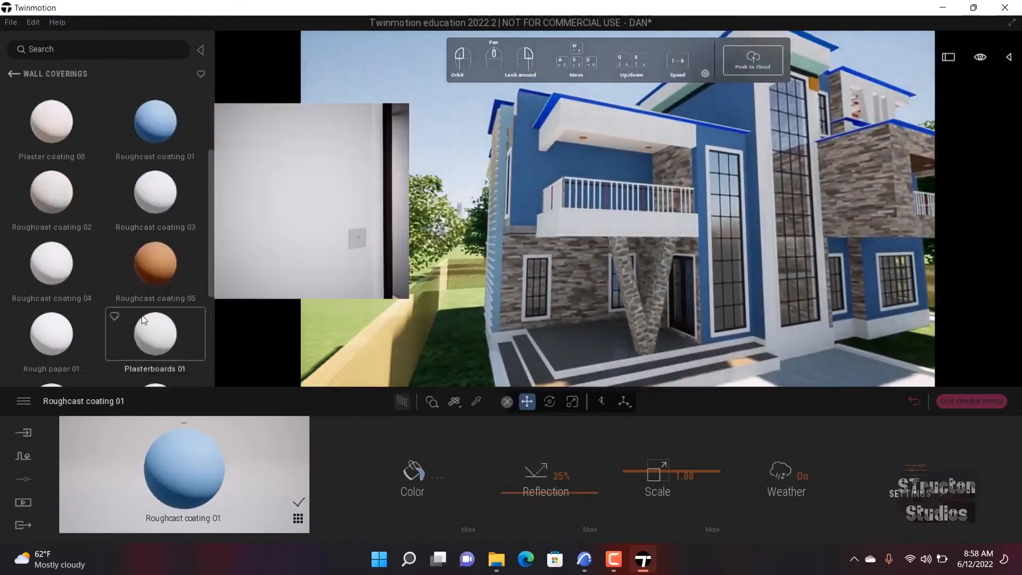
scroll(143, 319, "down", 8)
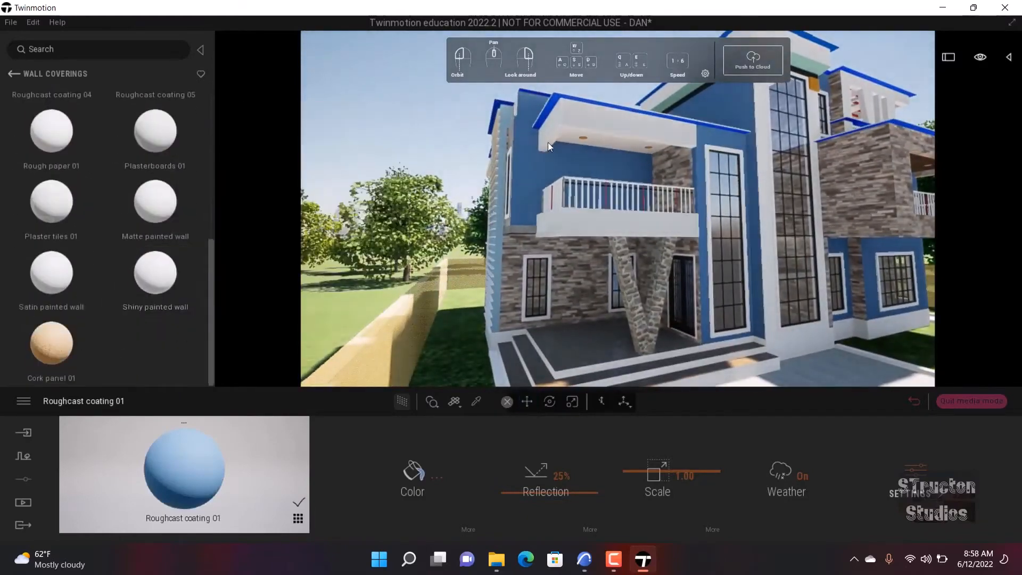
left_click_drag(547, 143, 544, 160)
scroll(544, 161, "down", 5)
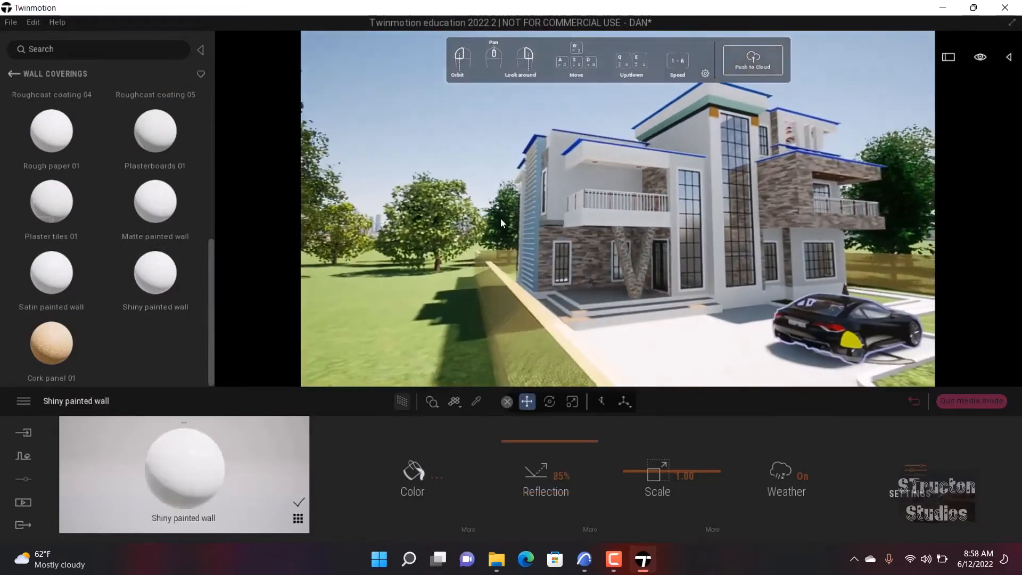
scroll(114, 227, "up", 5)
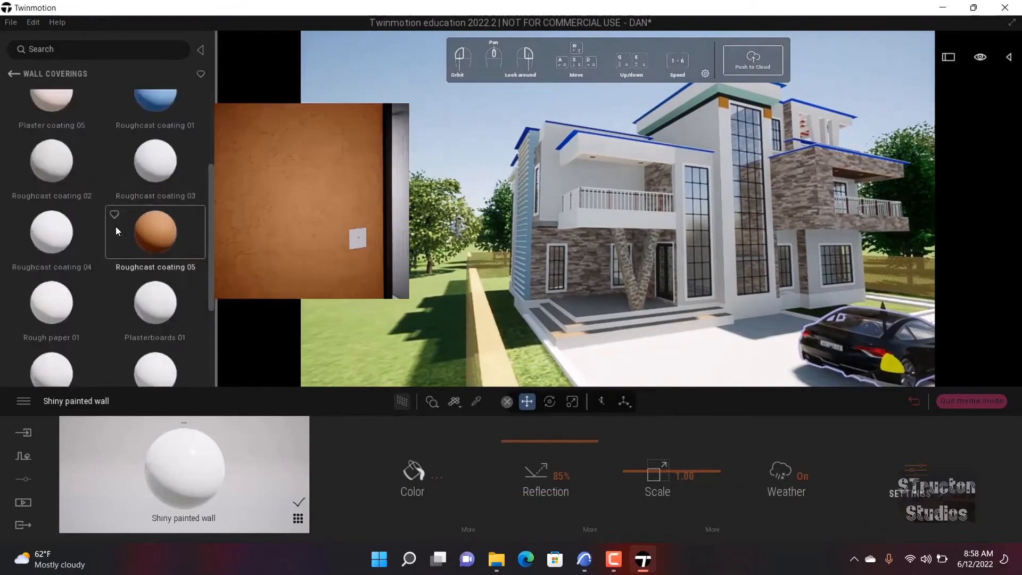
left_click_drag(329, 229, 724, 203)
scroll(718, 200, "down", 2)
scroll(713, 195, "up", 5)
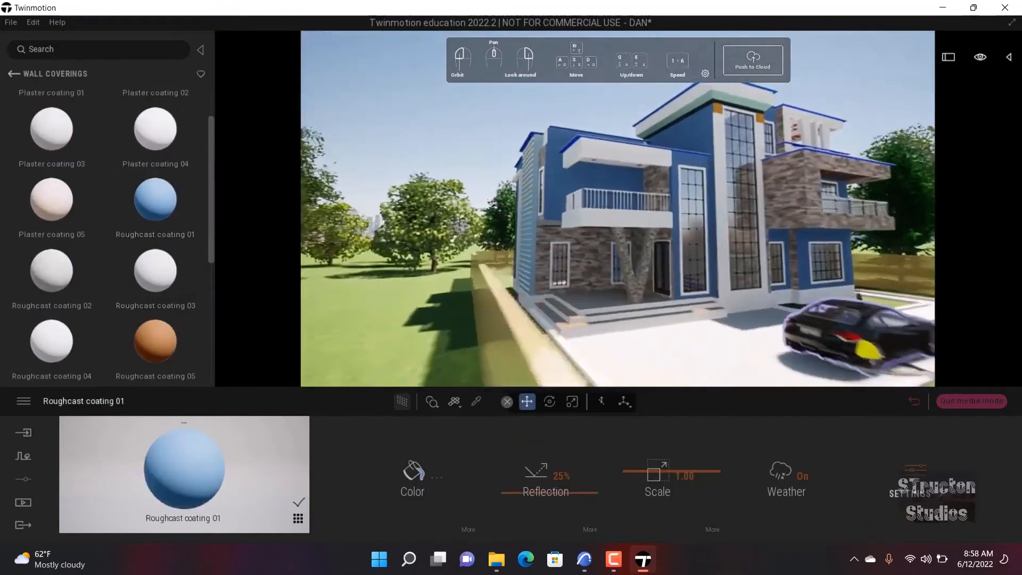
- Try the Roughcast coating 05 wall covering on the roof terrace's slanted columns
middle_click_drag(714, 196, 729, 214)
scroll(768, 186, "up", 3)
scroll(713, 249, "up", 5)
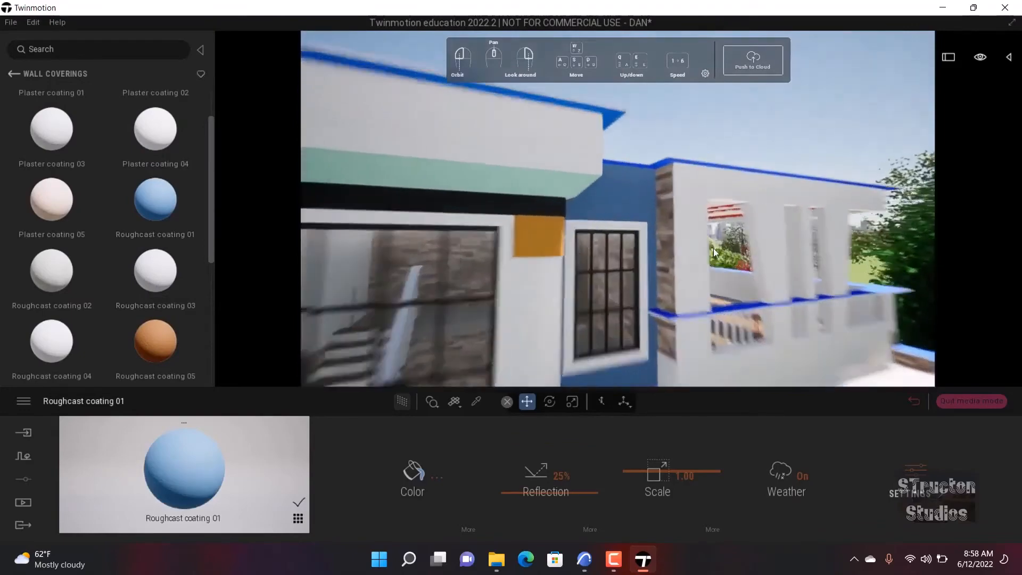
scroll(420, 176, "down", 4)
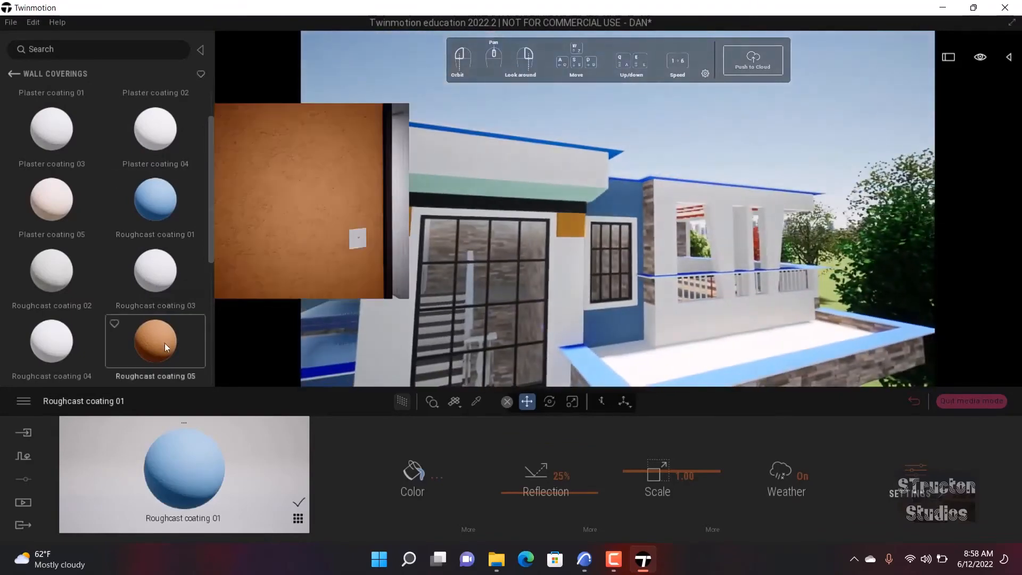
left_click_drag(164, 342, 722, 224)
middle_click_drag(723, 225, 466, 213)
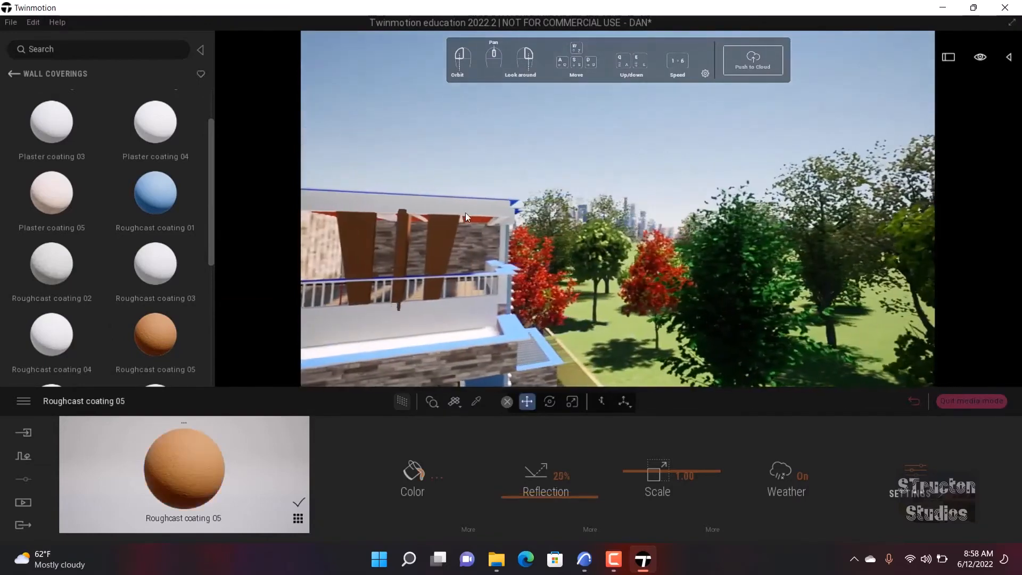
- Apply the Shiny painted wall material to the roof terrace's slanted columns
scroll(139, 309, "down", 5)
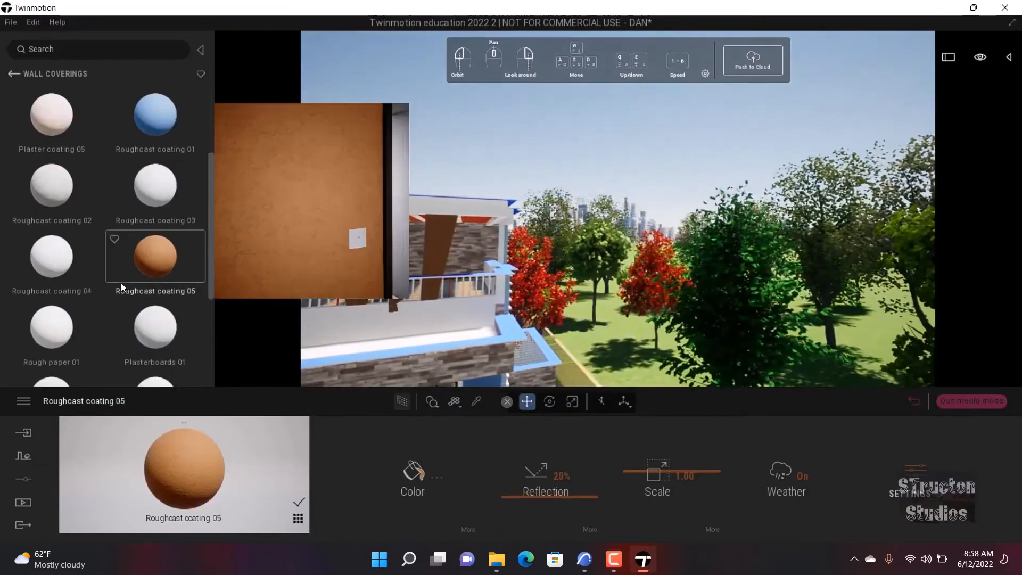
mouse_move(154, 285)
left_mouse_down()
mouse_move(392, 232)
mouse_move(363, 232)
mouse_move(370, 238)
left_mouse_up()
scroll(412, 255, "down", 4)
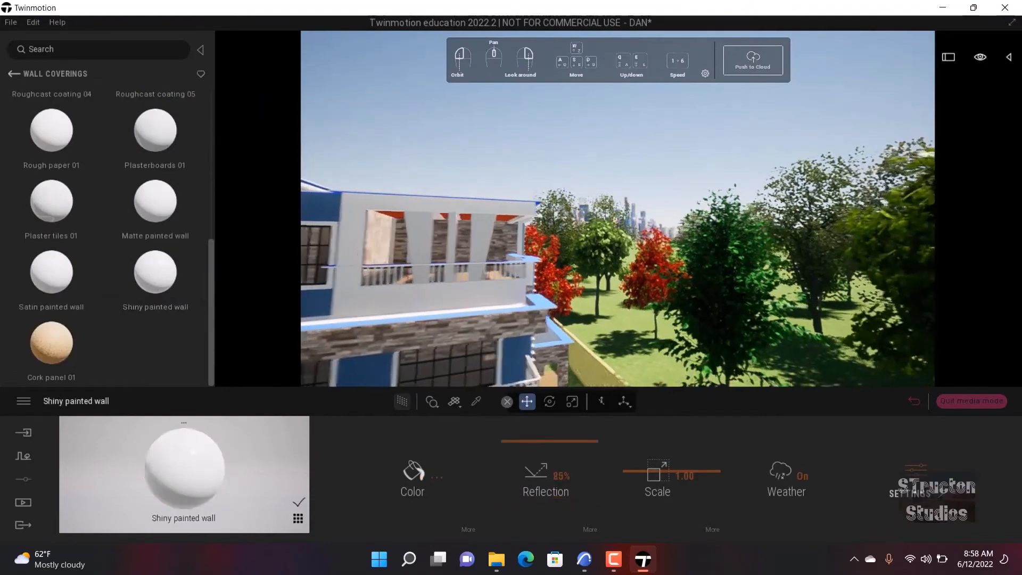
- Try the Roughcast coating 05 wall covering on the band above the roof terrace's columns
middle_click_drag(346, 266, 393, 271)
scroll(394, 271, "up", 3)
right_click_drag(392, 270, 296, 232)
scroll(114, 222, "up", 5)
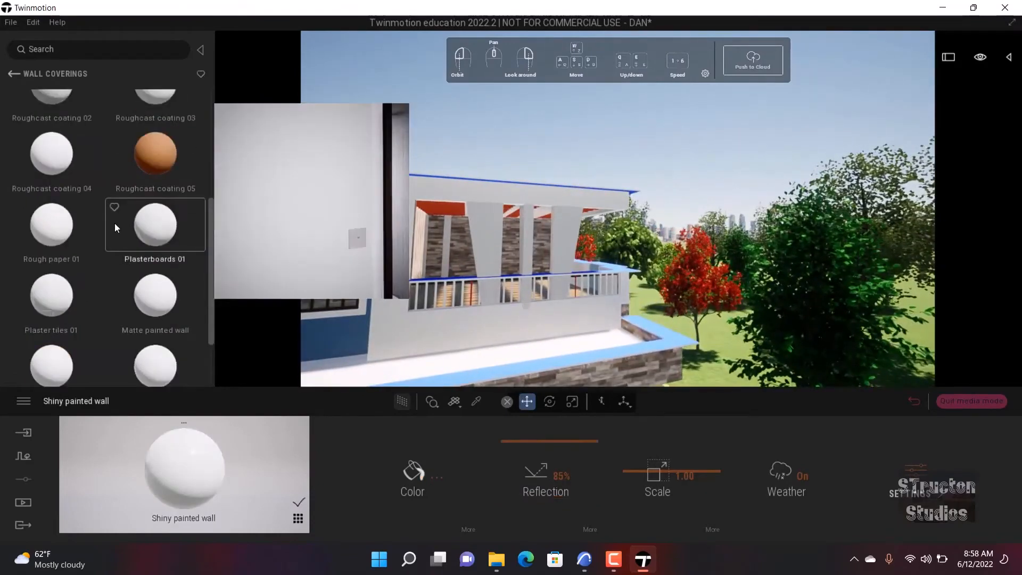
scroll(145, 186, "up", 2)
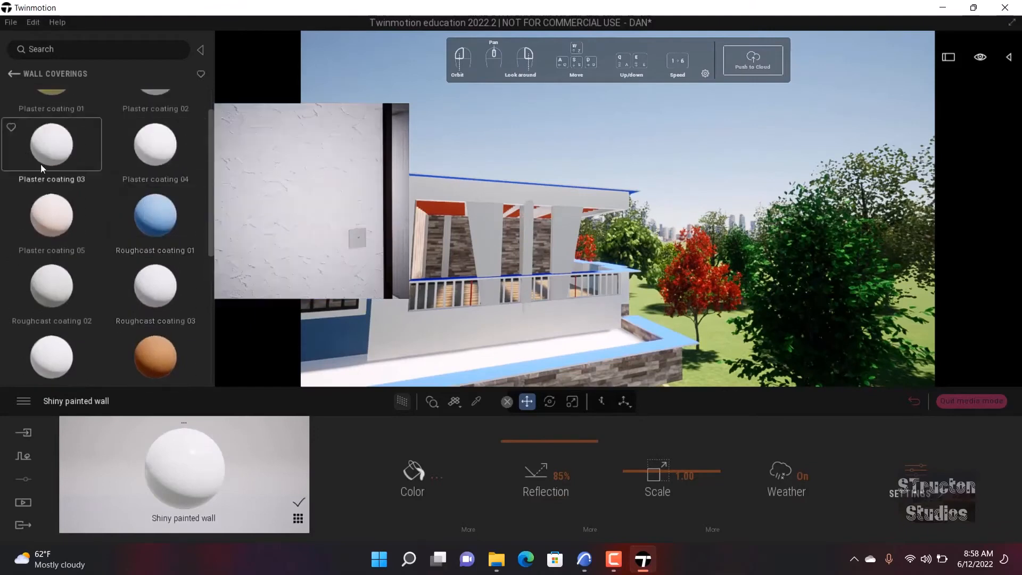
scroll(43, 166, "up", 1)
scroll(64, 184, "down", 3)
scroll(80, 196, "down", 4)
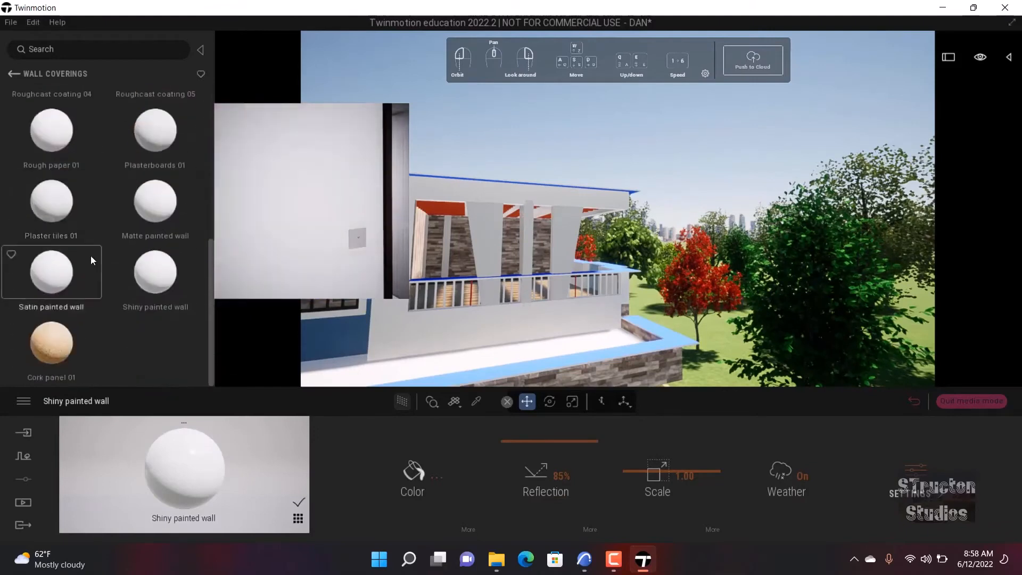
scroll(90, 254, "up", 1)
left_click_drag(380, 169, 464, 183)
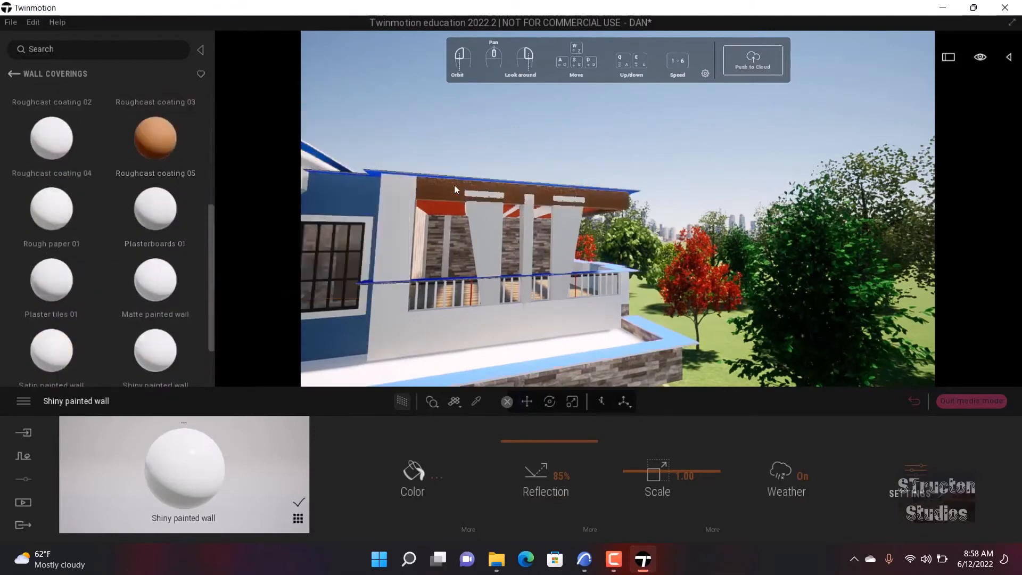
scroll(72, 191, "up", 4)
left_click_drag(387, 166, 73, 205)
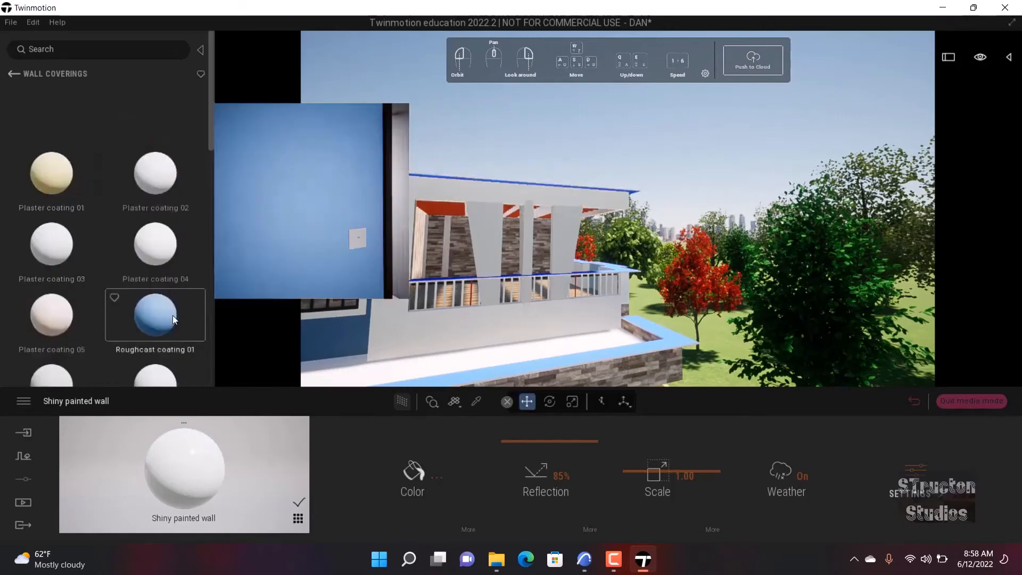
- Apply the Shiny painted wall material to the band above the roof terrace's columns
scroll(172, 315, "down", 3)
scroll(177, 348, "down", 3)
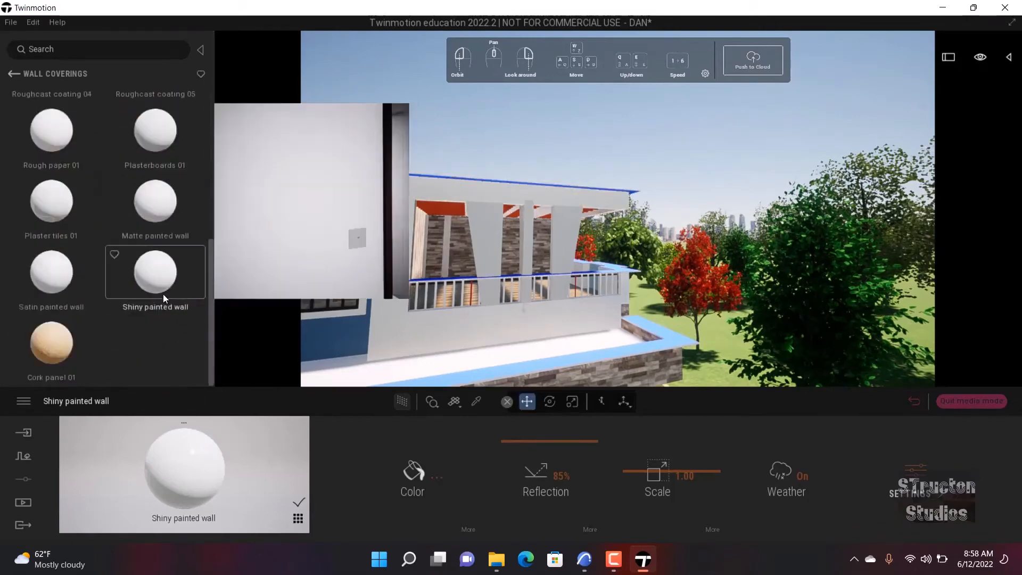
left_click(443, 189)
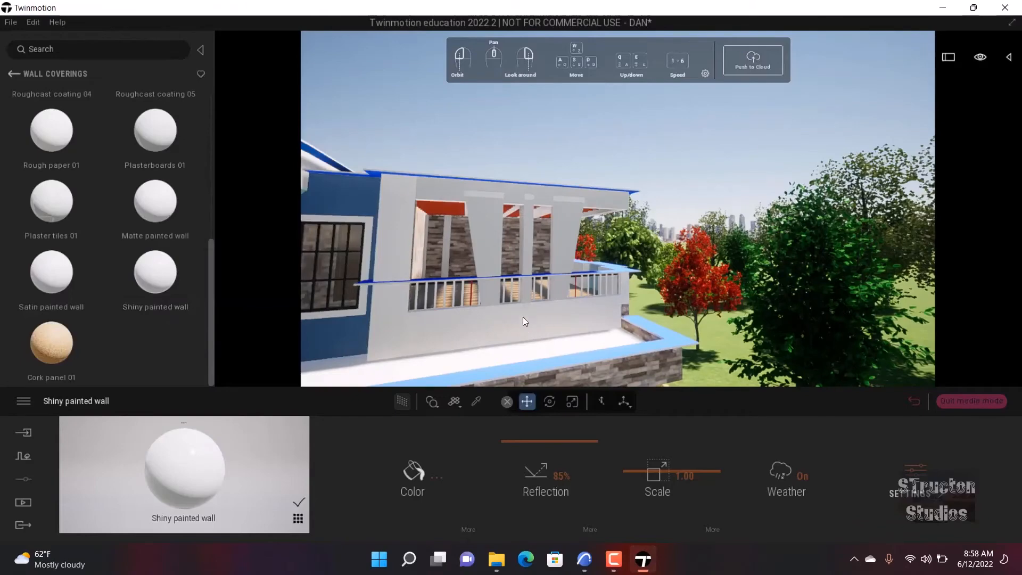
- Apply the Shiny painted wall material to the tall pillars flanking the stair tower's window
middle_click_drag(523, 317, 517, 295)
scroll(527, 294, "down", 5)
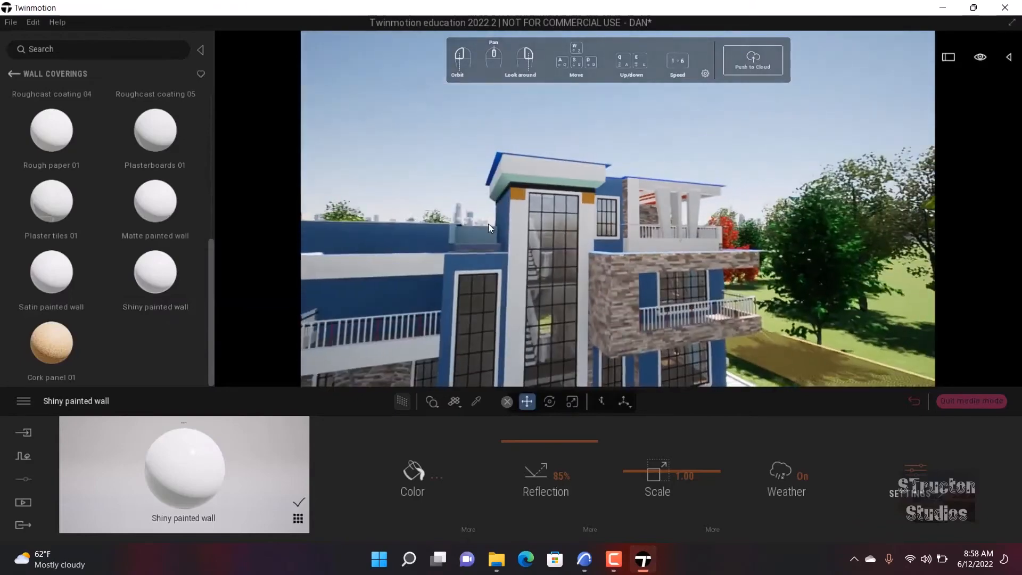
mouse_move(143, 290)
left_mouse_down()
mouse_move(546, 318)
mouse_move(529, 308)
left_mouse_up()
left_click(529, 309)
scroll(532, 315, "up", 3)
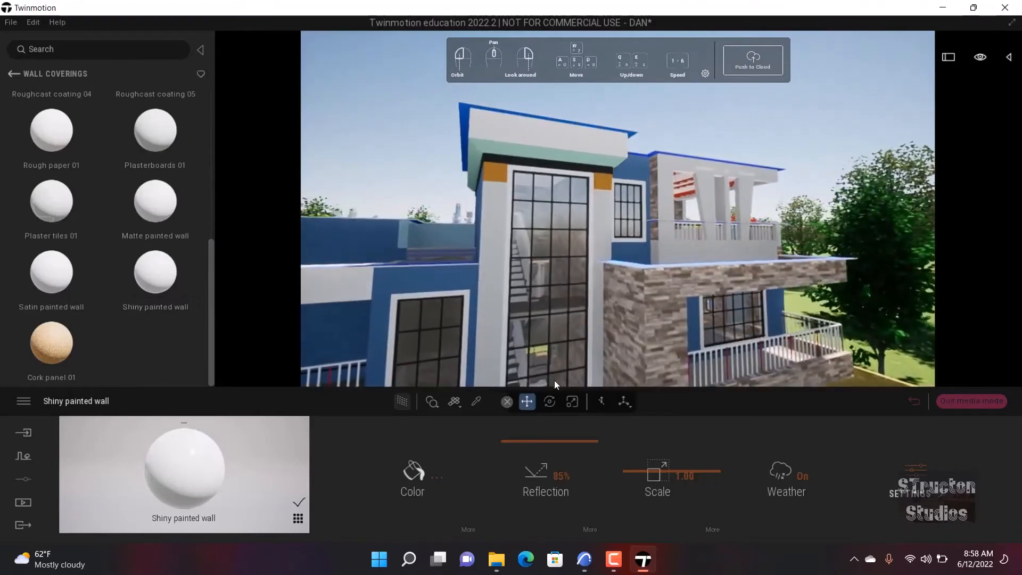
- Set the color of the stair tower pillars' Shiny painted wall material to light blue 8BD8DC
left_click(476, 403)
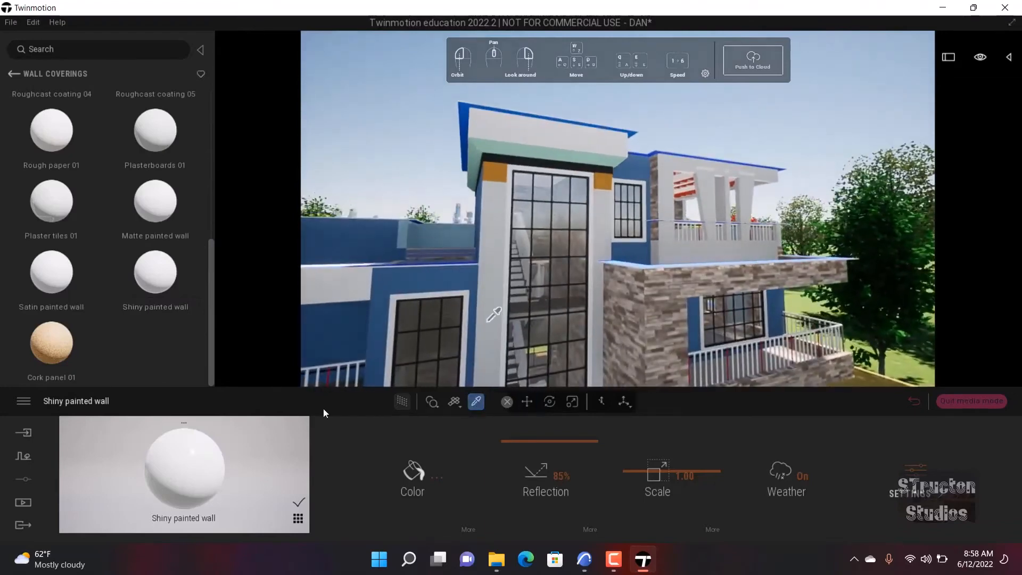
scroll(460, 357, "up", 3)
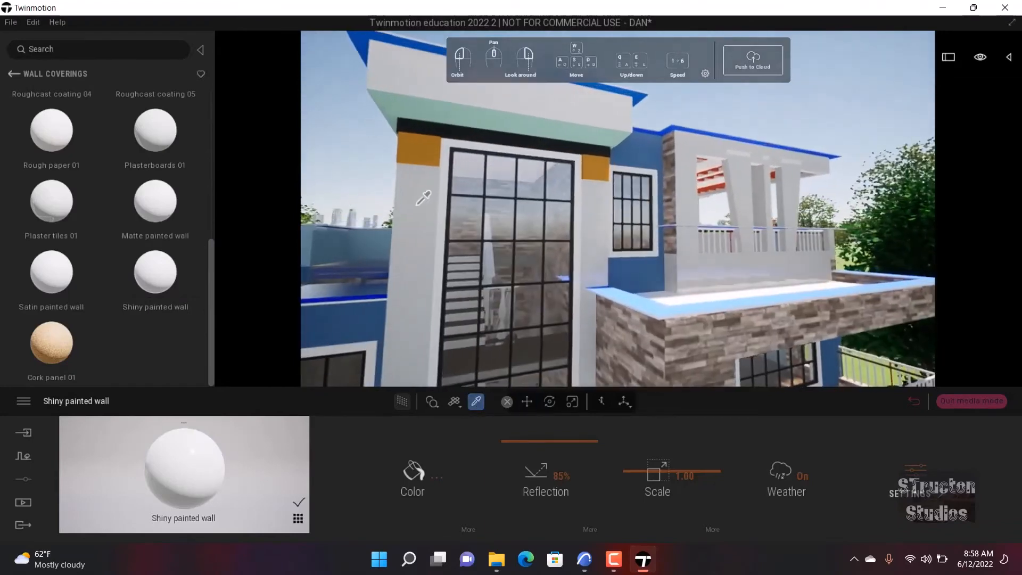
scroll(463, 265, "down", 4)
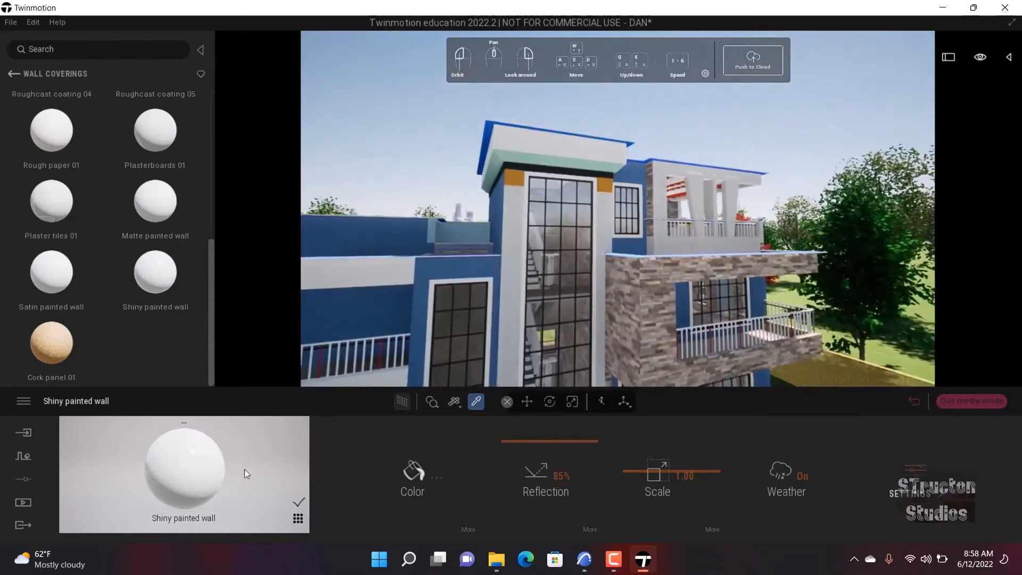
left_click(418, 469)
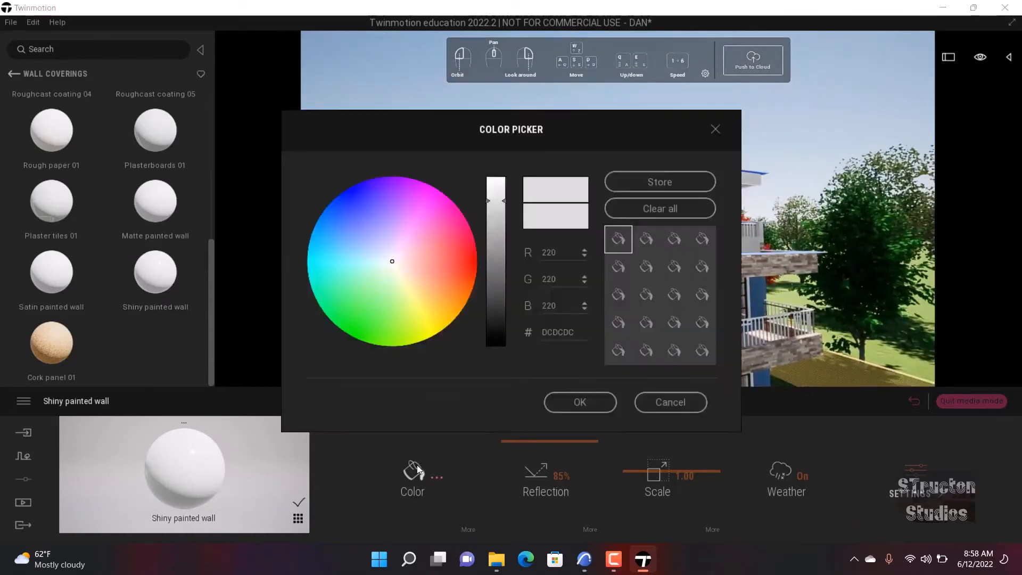
left_click_drag(456, 151, 192, 169)
left_click_drag(108, 138, 44, 132)
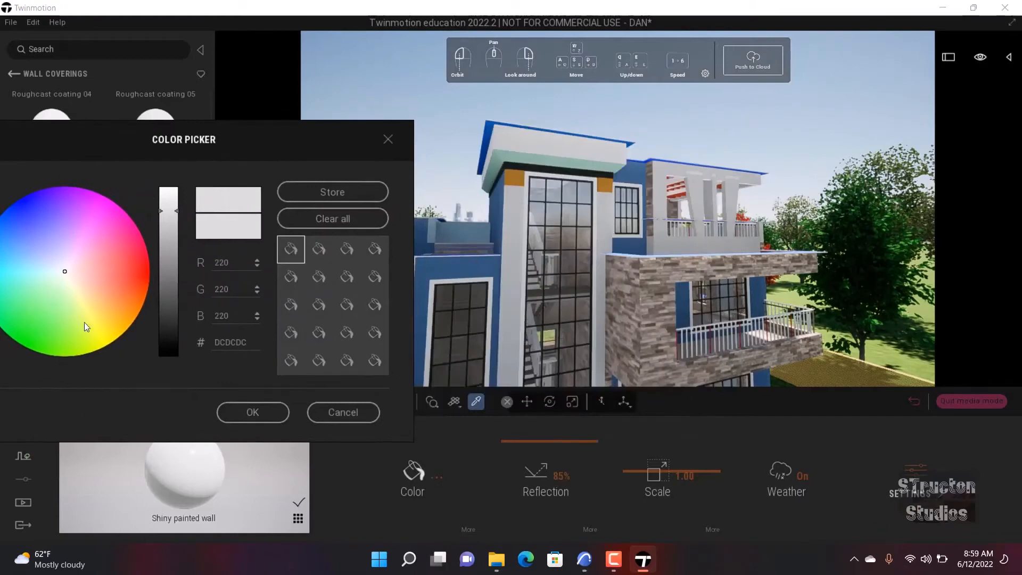
mouse_move(124, 275)
left_mouse_down()
mouse_move(111, 224)
mouse_move(52, 242)
mouse_move(70, 363)
mouse_move(121, 290)
mouse_move(60, 189)
mouse_move(40, 208)
mouse_move(23, 266)
mouse_move(33, 270)
left_mouse_up()
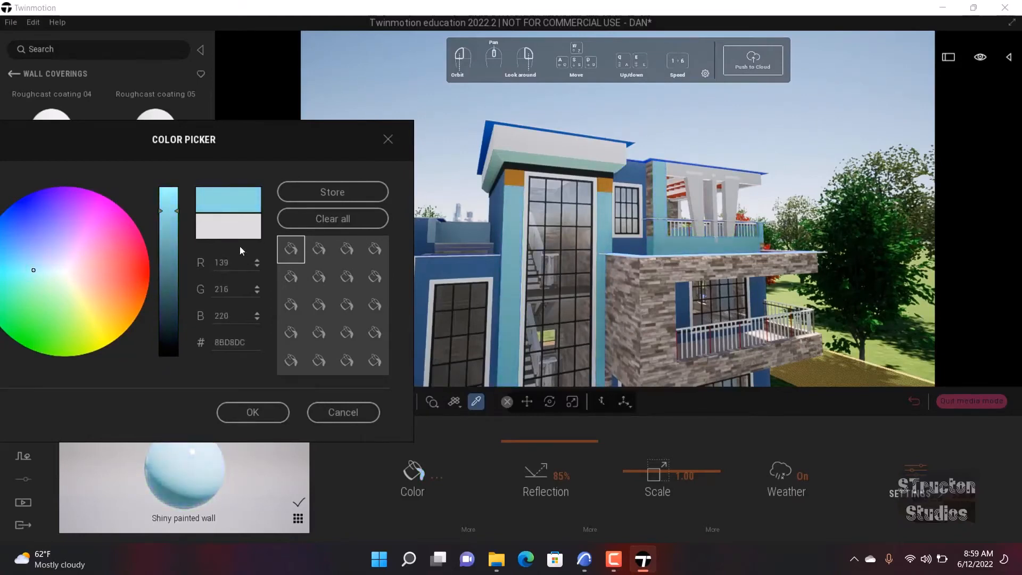
left_click(266, 410)
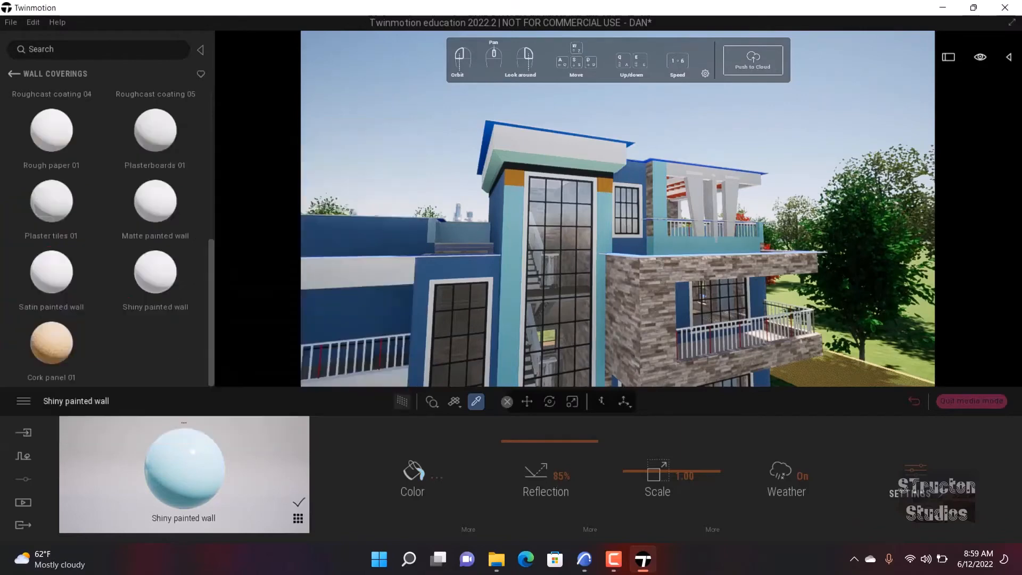
- Apply the Neon 01 material to the orange blocks at the tops of the stair tower's pillars
scroll(530, 246, "down", 10)
scroll(549, 259, "up", 3)
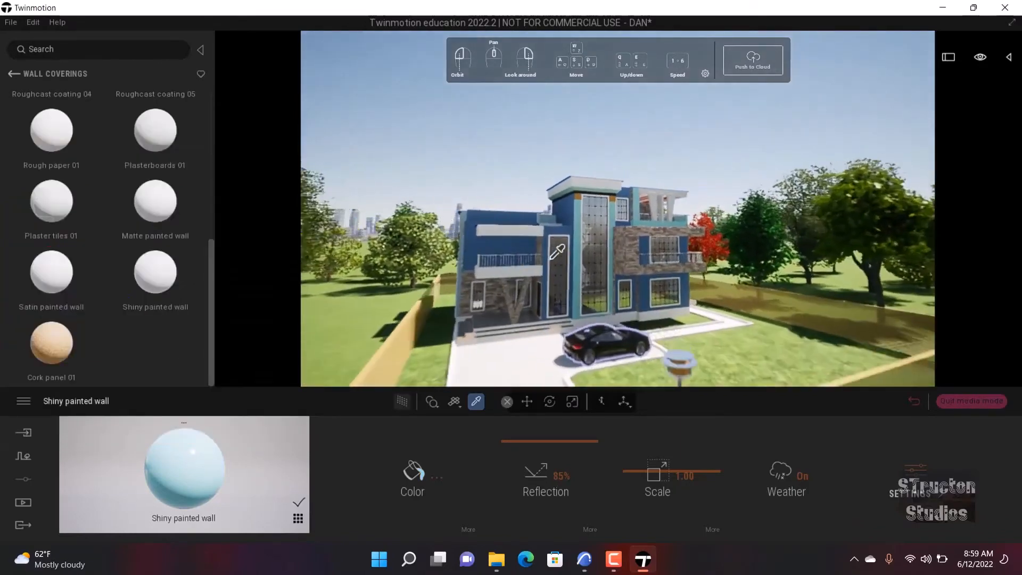
scroll(556, 251, "up", 10)
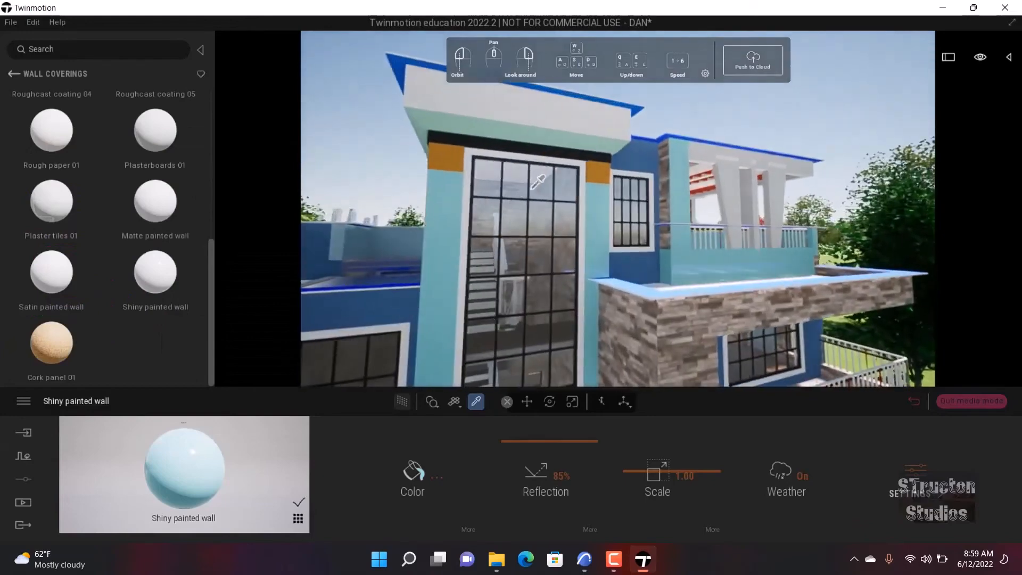
scroll(537, 181, "down", 5)
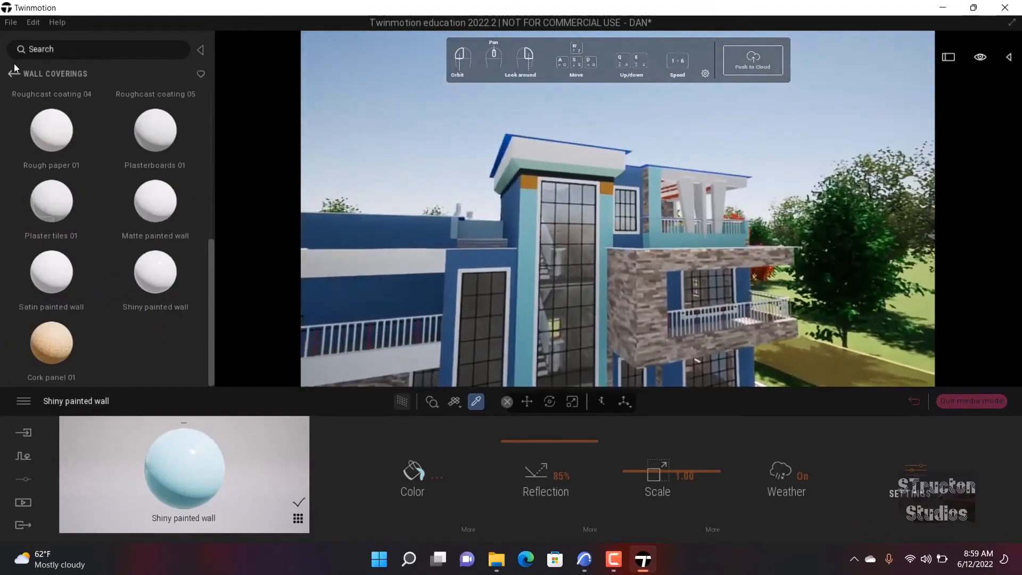
left_click(13, 73)
scroll(68, 240, "down", 1)
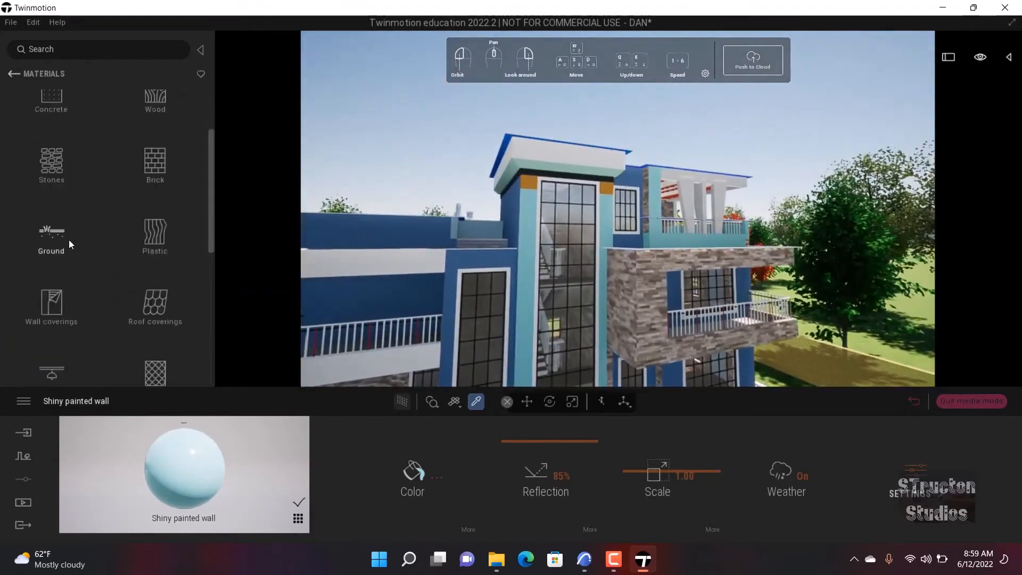
scroll(69, 240, "down", 5)
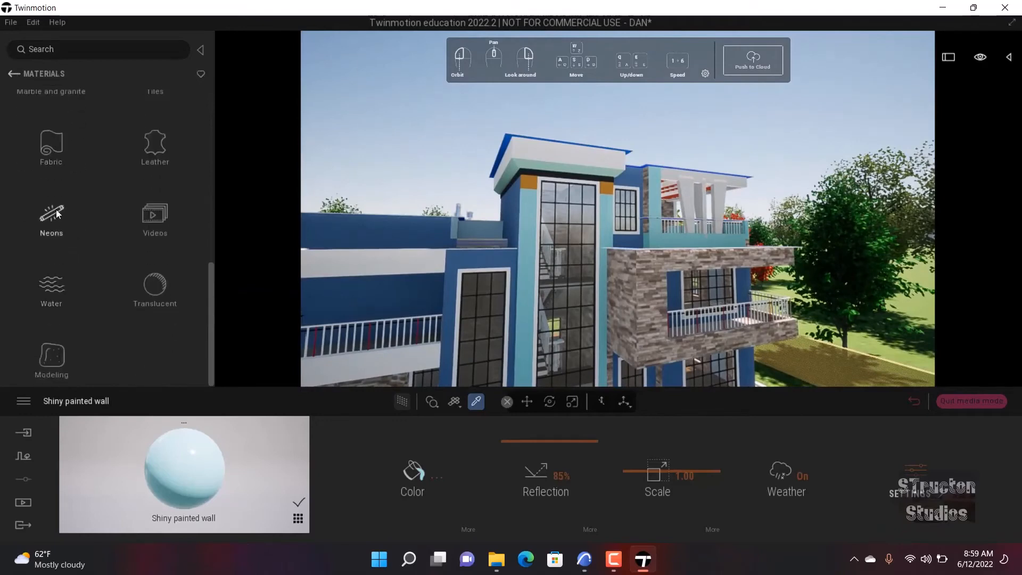
left_click(56, 213)
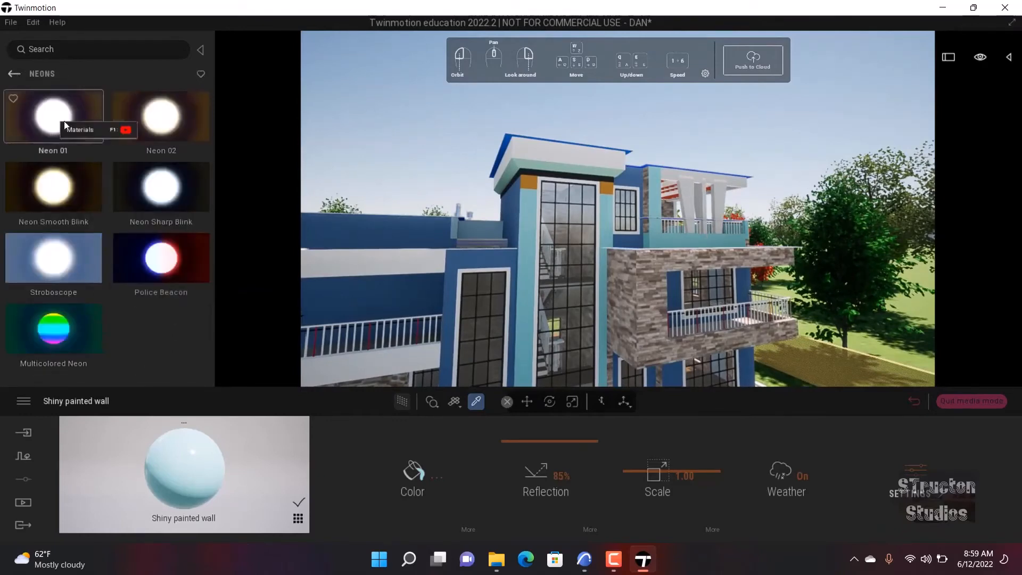
left_click_drag(65, 125, 525, 186)
scroll(586, 258, "down", 4)
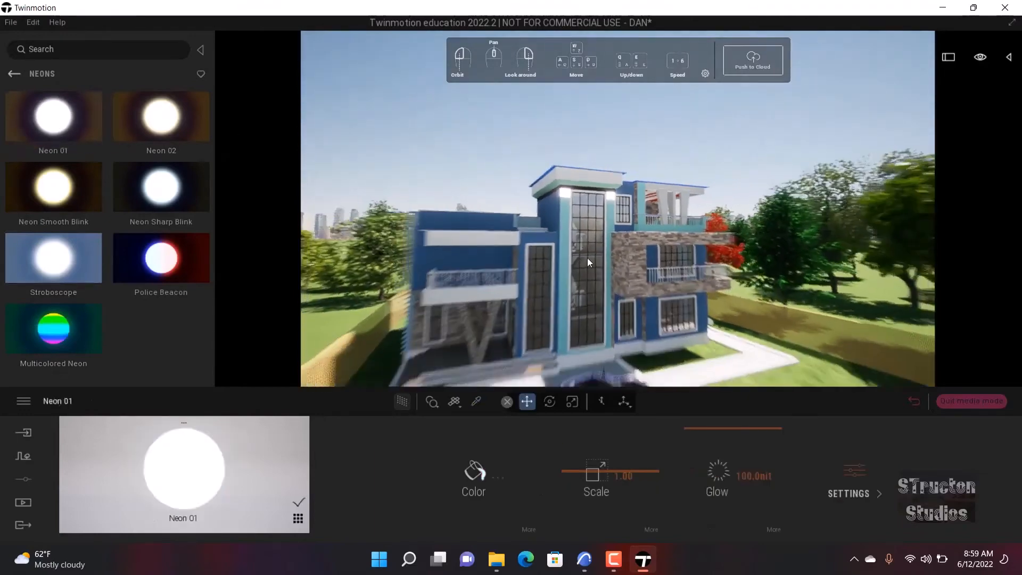
- Frame a low-angle view of the house's front with the V-shaped porch columns and parked car, and create a new image from it
scroll(552, 238, "up", 3)
scroll(579, 188, "down", 3)
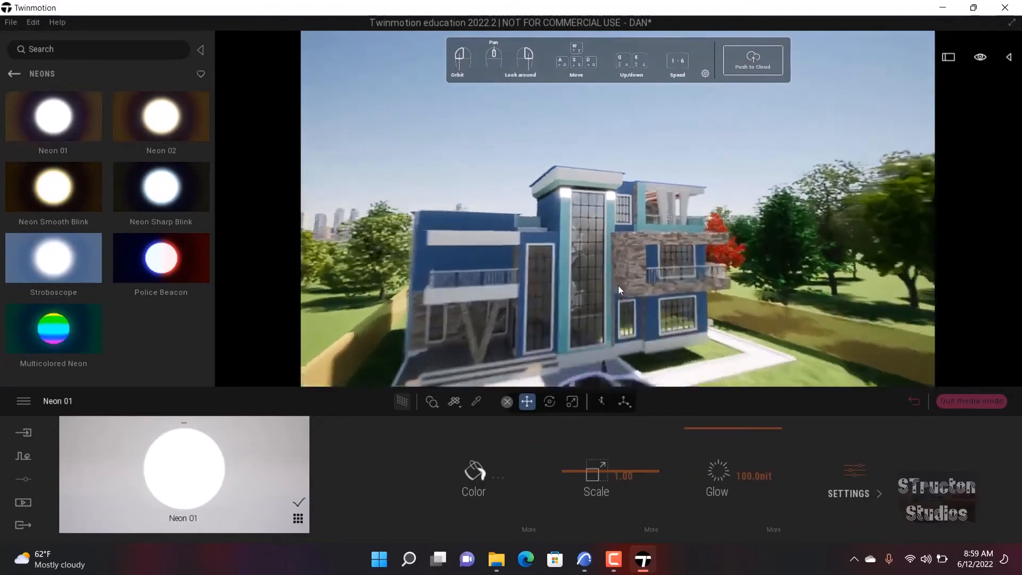
scroll(619, 285, "up", 6)
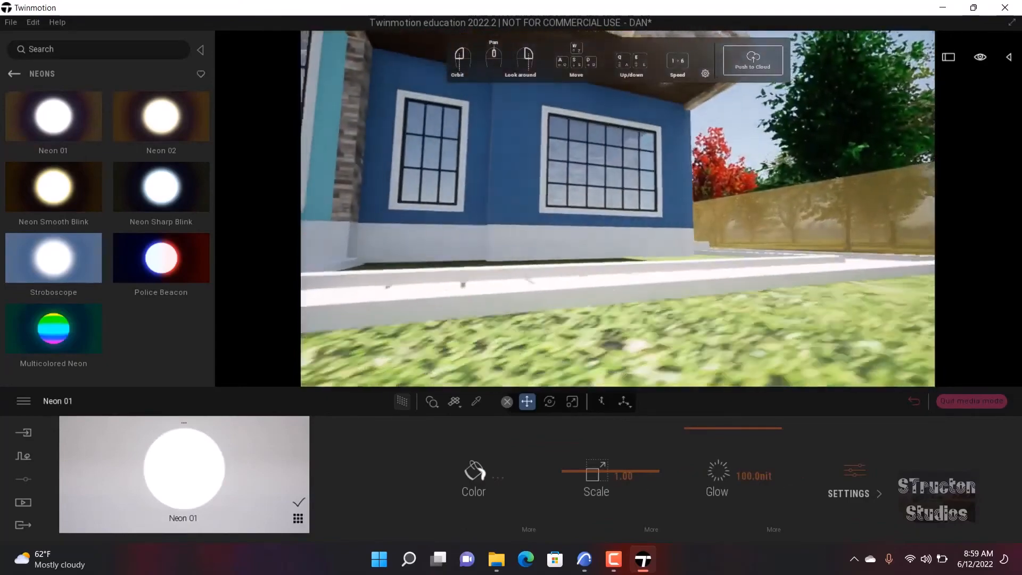
scroll(725, 262, "down", 6)
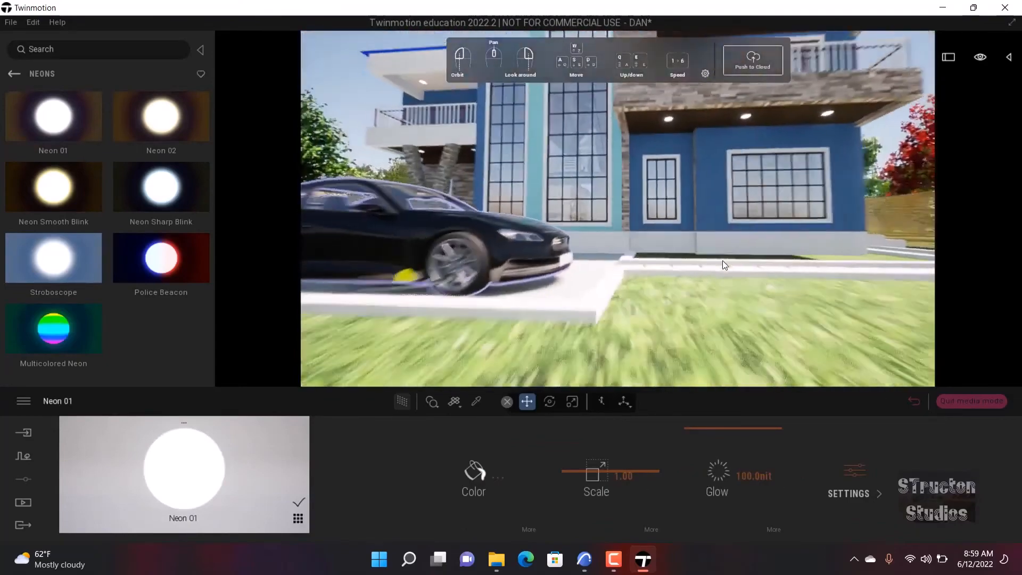
scroll(723, 261, "down", 3)
right_click_drag(723, 261, 606, 233)
scroll(606, 232, "up", 5)
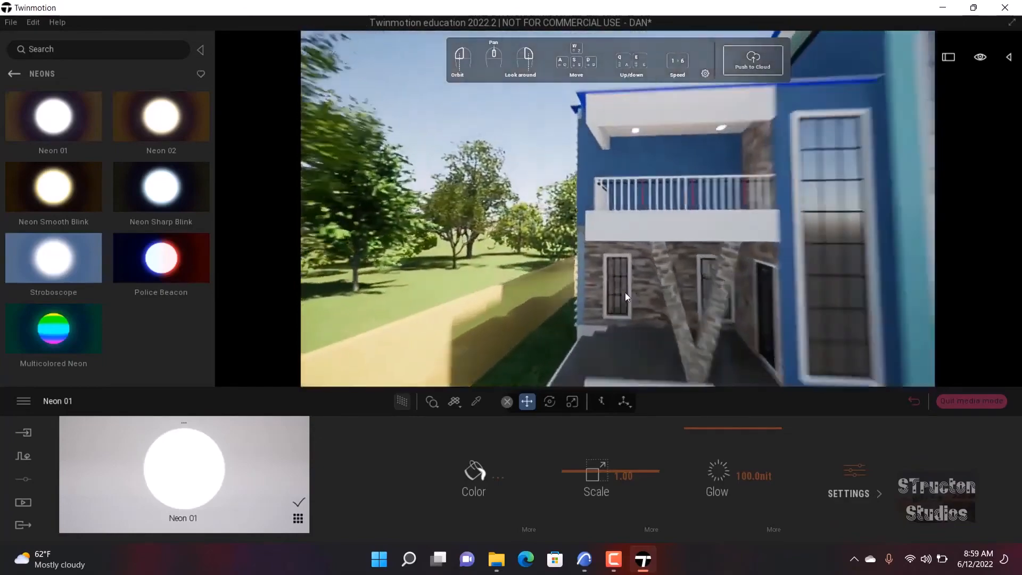
right_click_drag(624, 293, 714, 291)
scroll(689, 287, "down", 5)
scroll(709, 284, "down", 2)
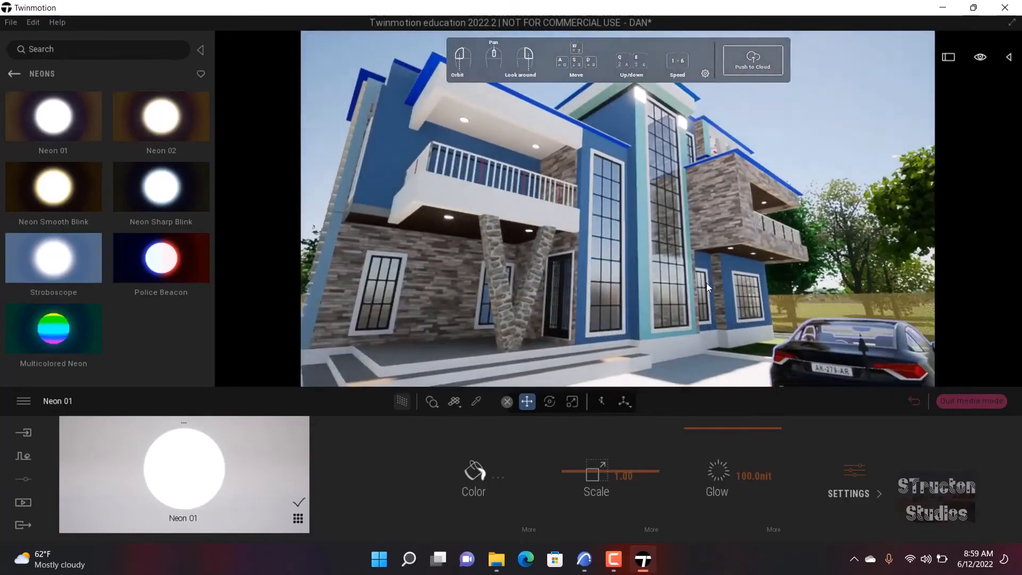
scroll(708, 195, "up", 1)
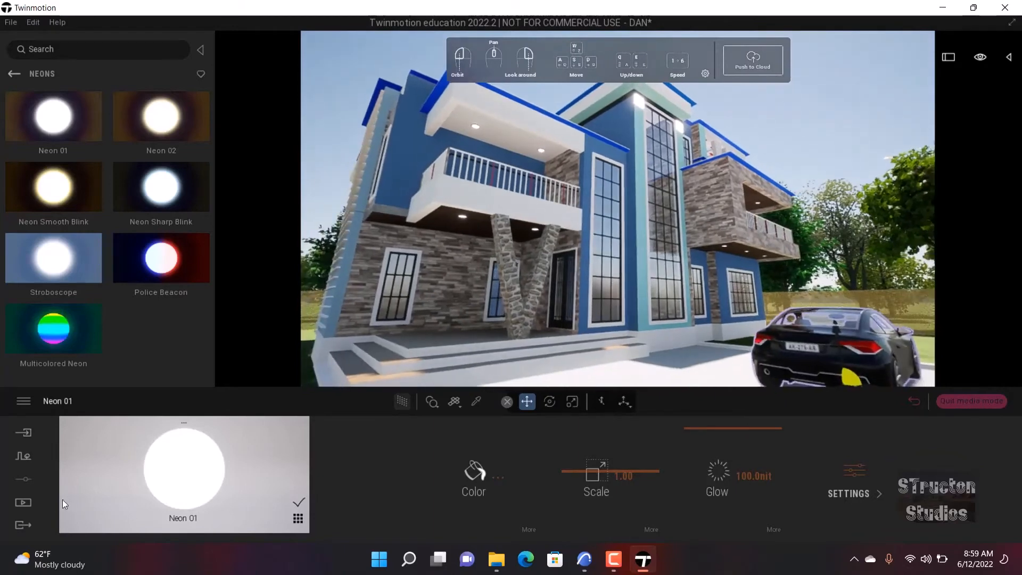
left_click(23, 502)
left_click(214, 464)
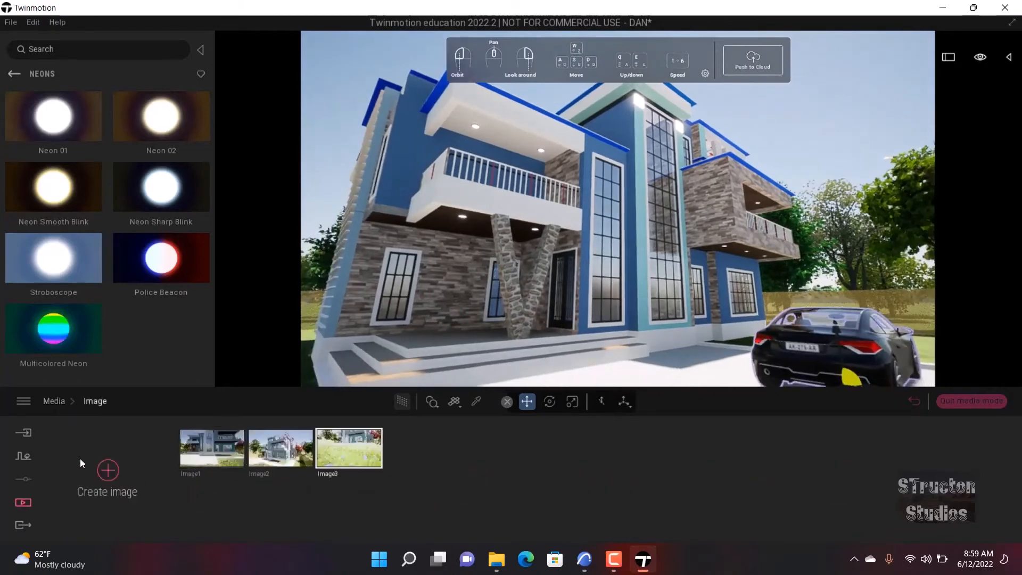
left_click(108, 470)
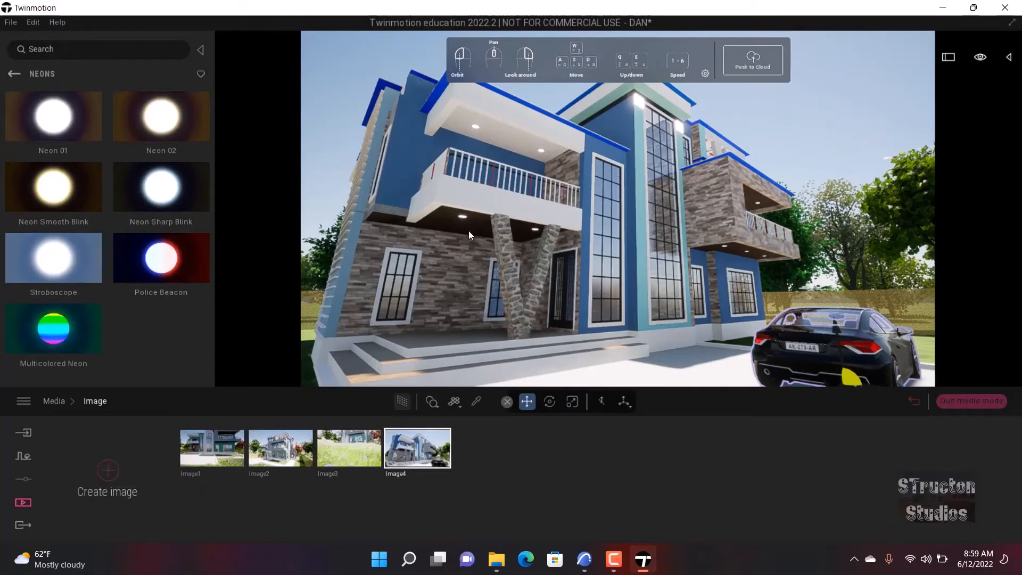
right_click_drag(469, 231, 451, 273)
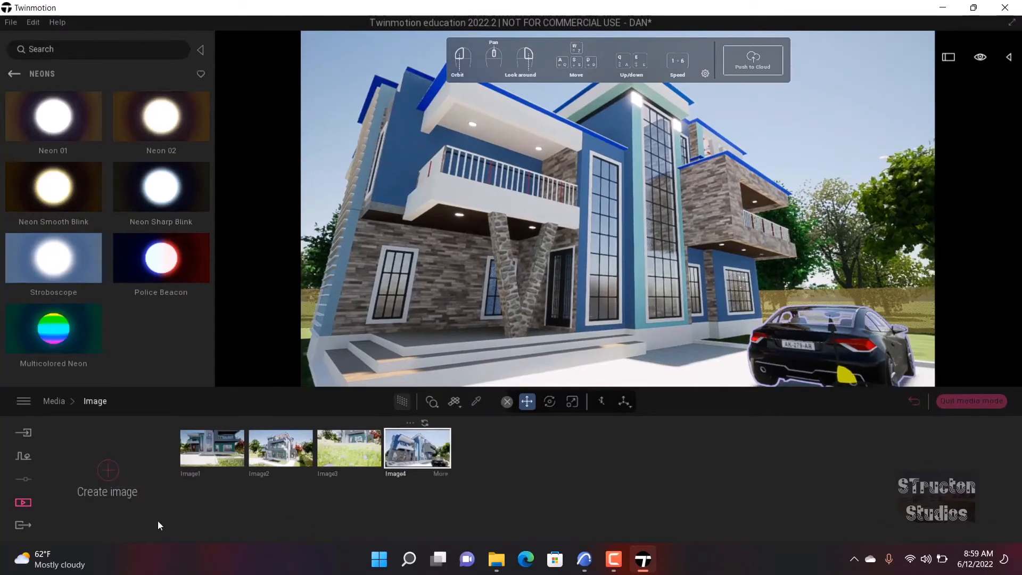
- Export Image4 instead of Image3 to the DAN folder in ARCHICAD PROJECTS
left_click(50, 525)
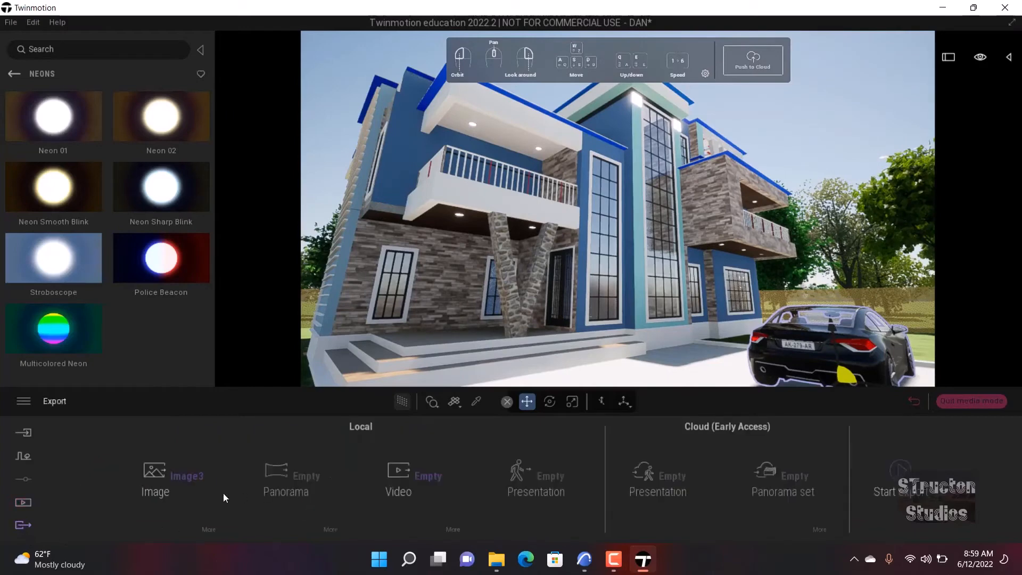
left_click(185, 491)
left_click(333, 179)
left_click(373, 170)
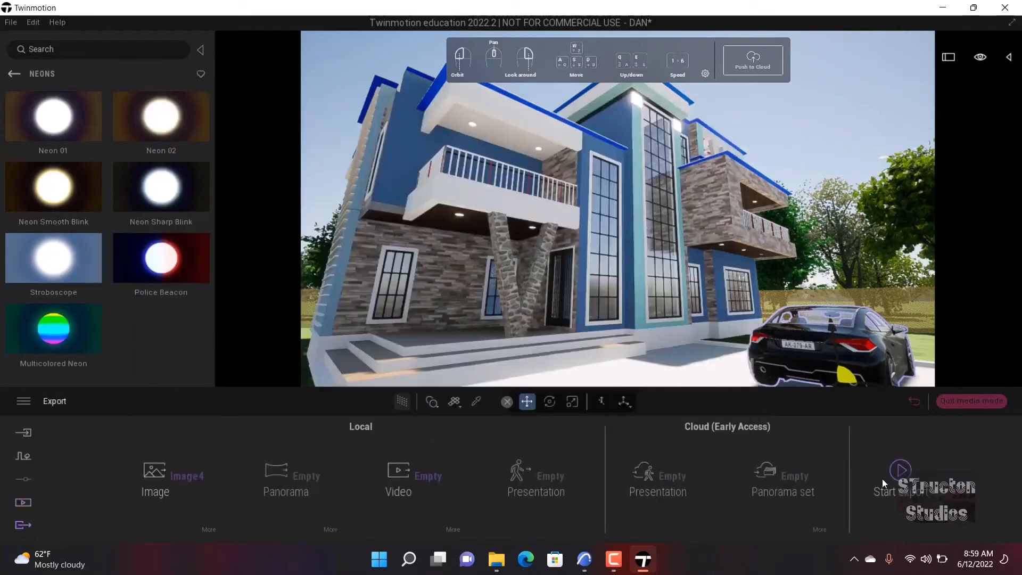
left_click(882, 479)
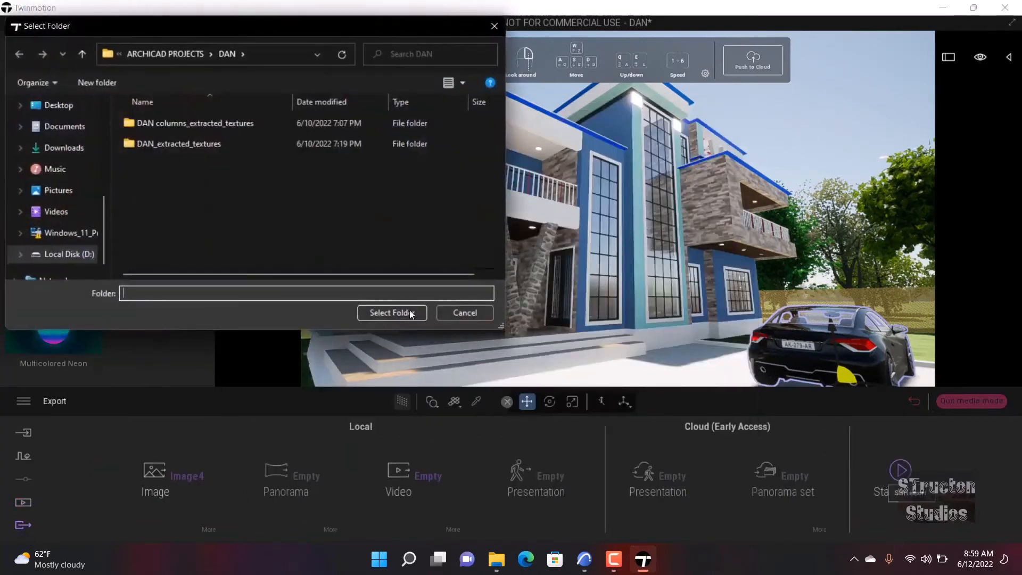
left_click(395, 311)
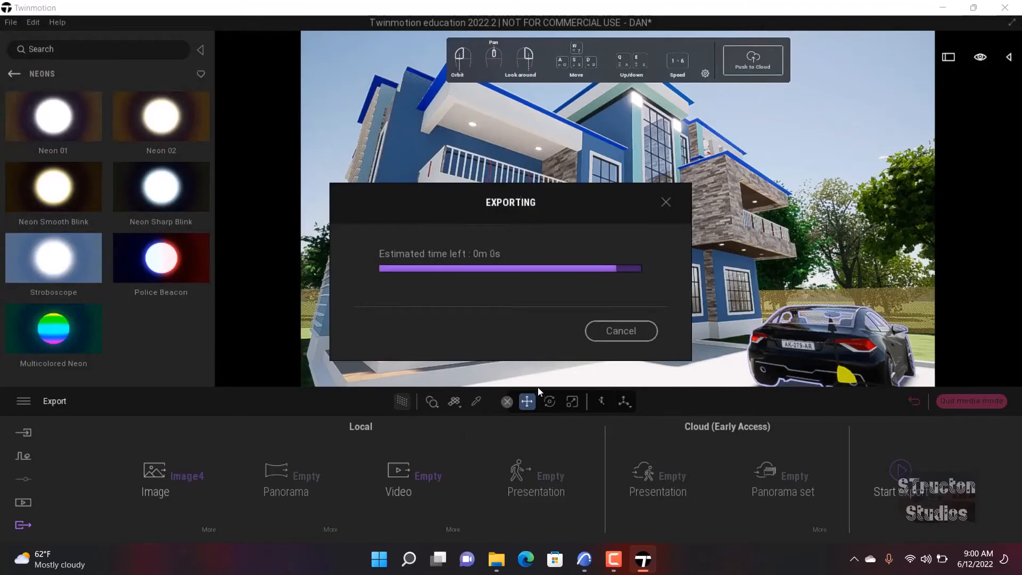
- Switch to File Explorer, view the exported Image4.png from the DAN folder, and return to Twinmotion
left_click(504, 563)
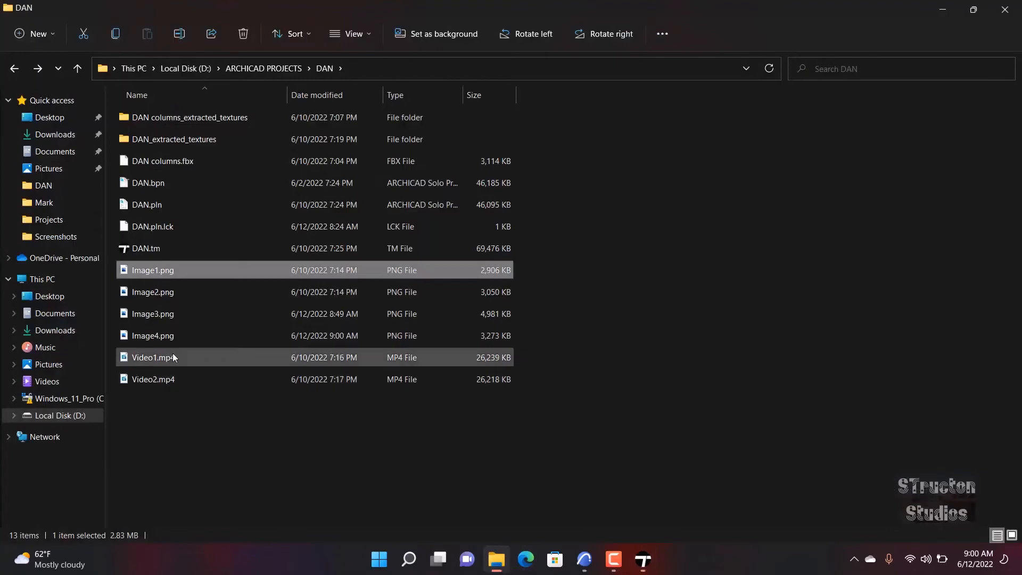
left_click(165, 336)
double_click(165, 335)
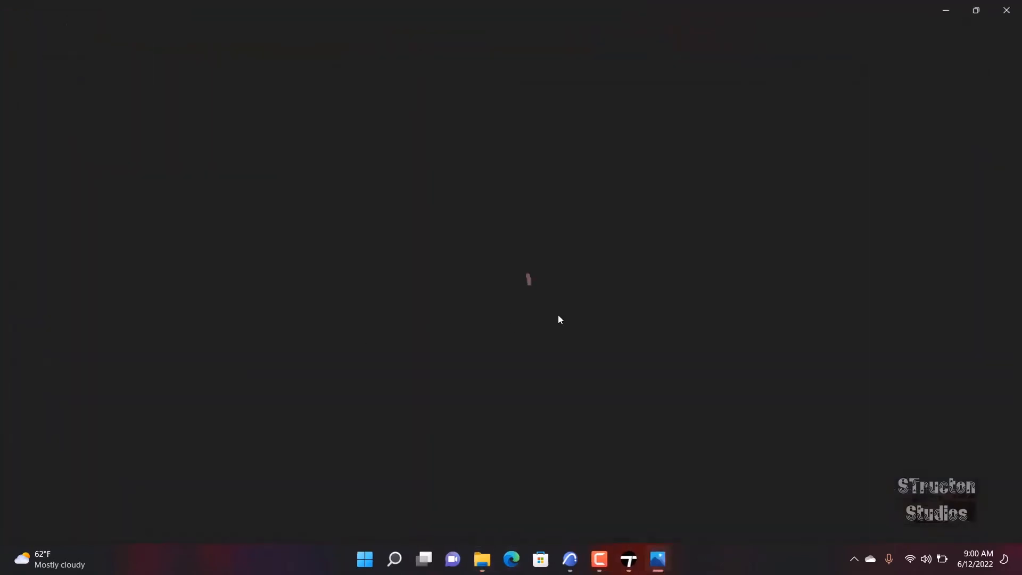
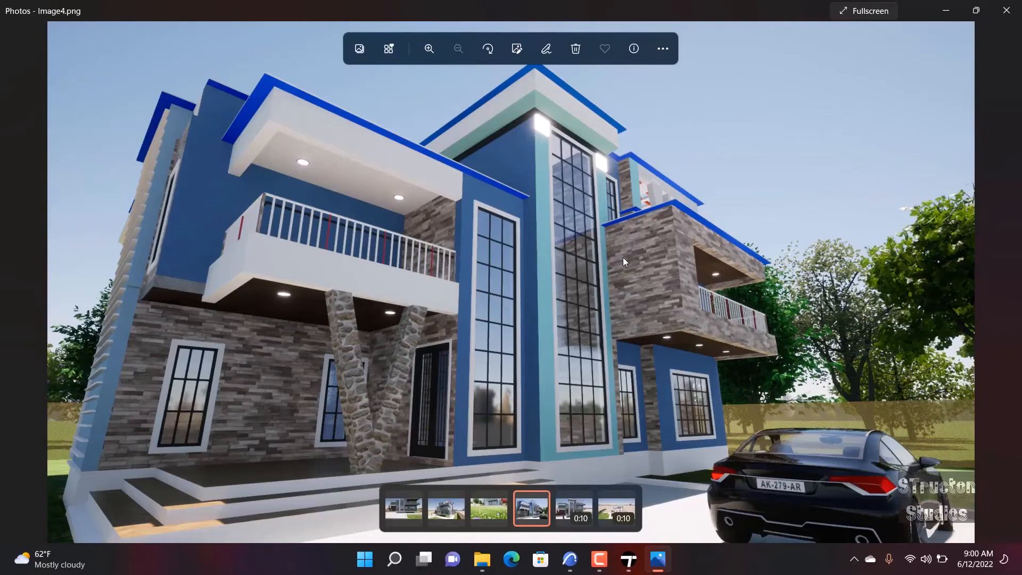
left_click(952, 9)
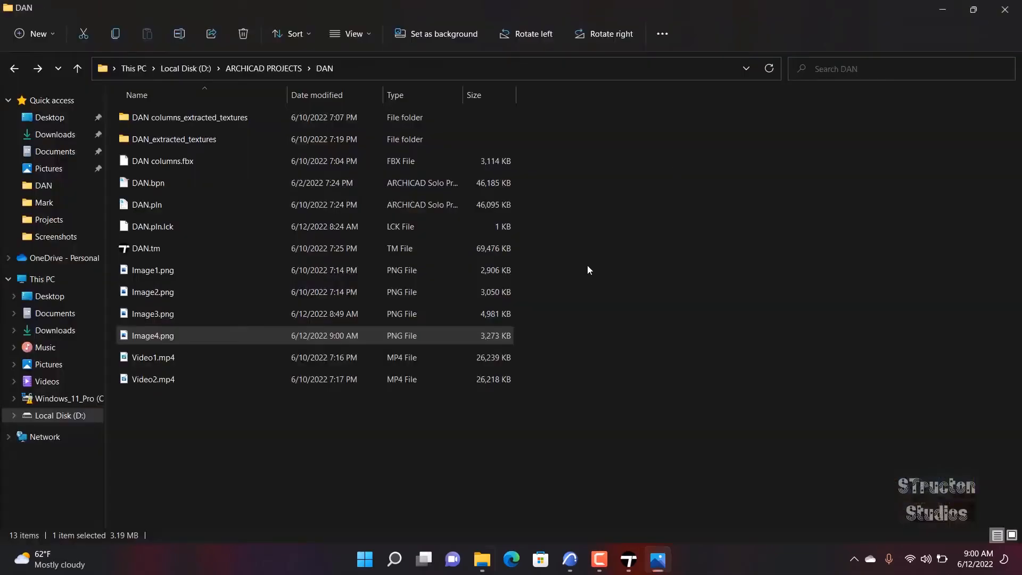
left_click(628, 559)
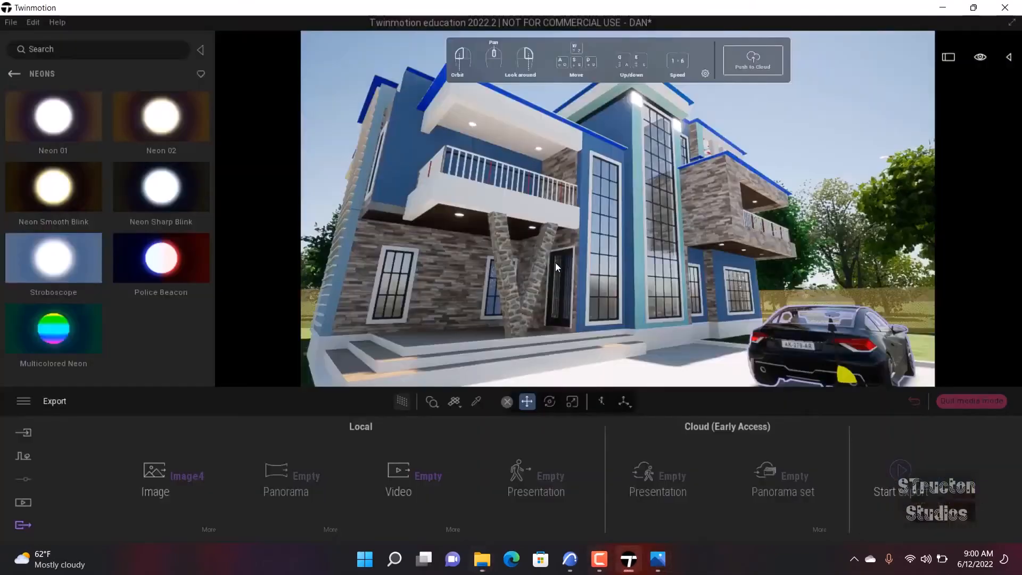
- Pick the Stacked stone 01 material from the entrance porch's wall and set its scale to 1.01
scroll(577, 367, "up", 4)
left_click(476, 401)
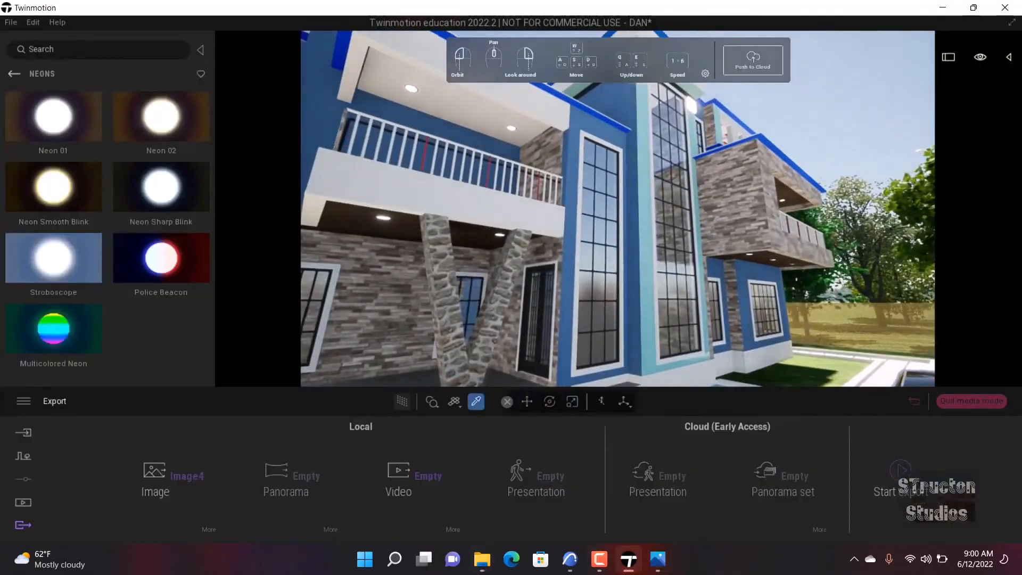
right_click_drag(618, 208, 588, 256)
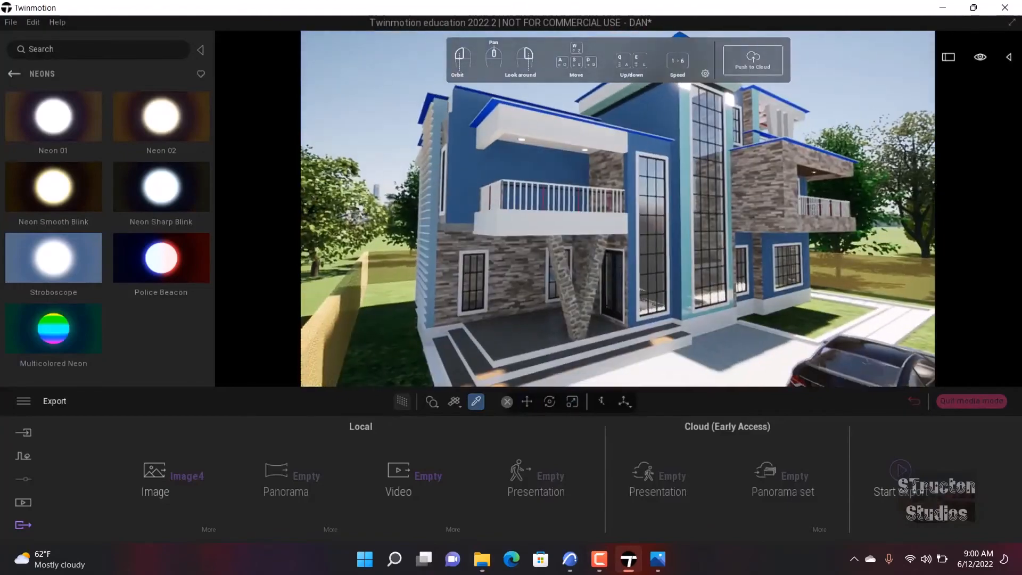
scroll(504, 272, "up", 5)
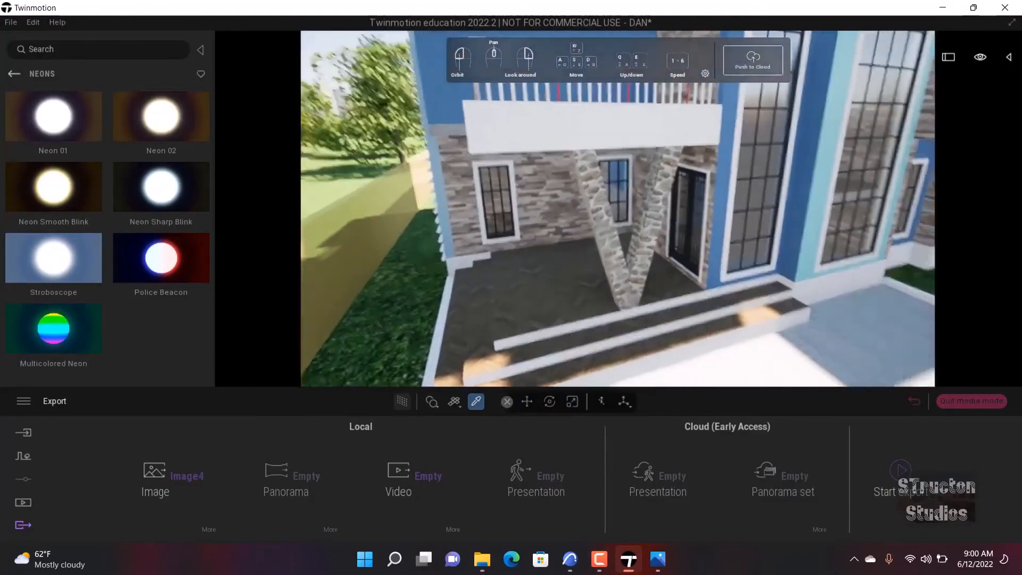
scroll(504, 214, "down", 6)
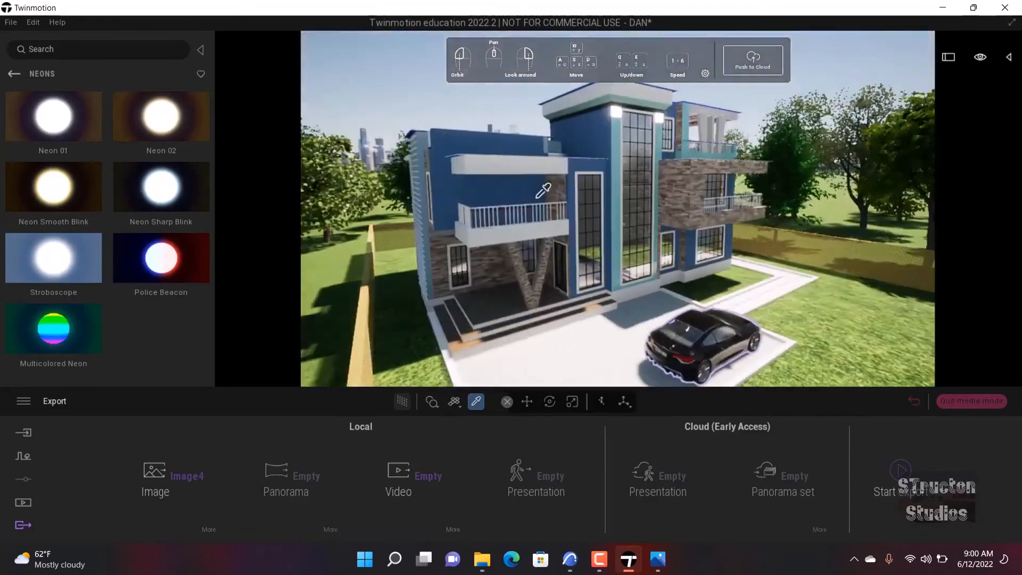
scroll(584, 187, "up", 4)
scroll(584, 187, "down", 2)
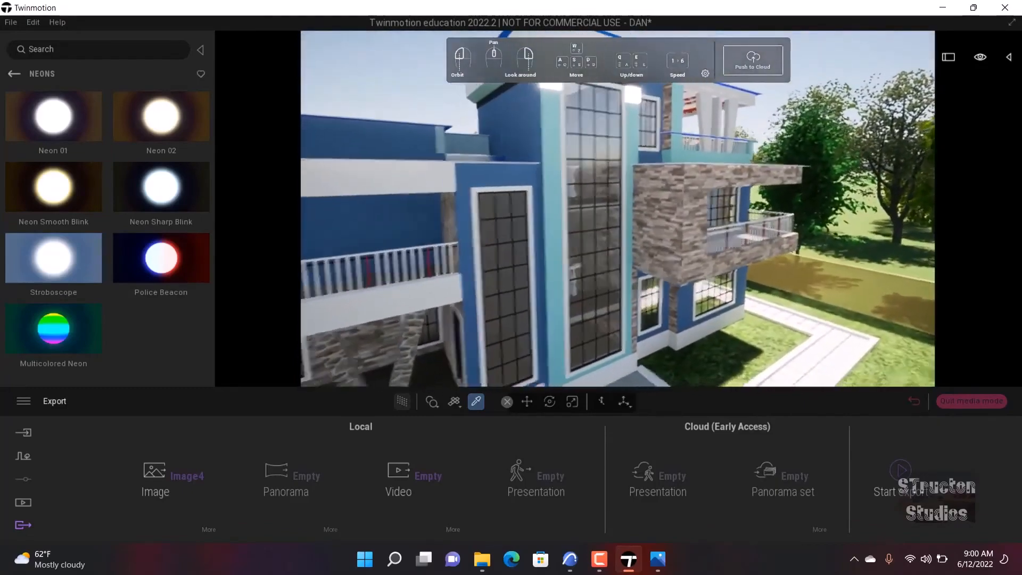
scroll(577, 187, "down", 3)
middle_click_drag(577, 187, 489, 226)
scroll(496, 217, "up", 2)
left_click(497, 182)
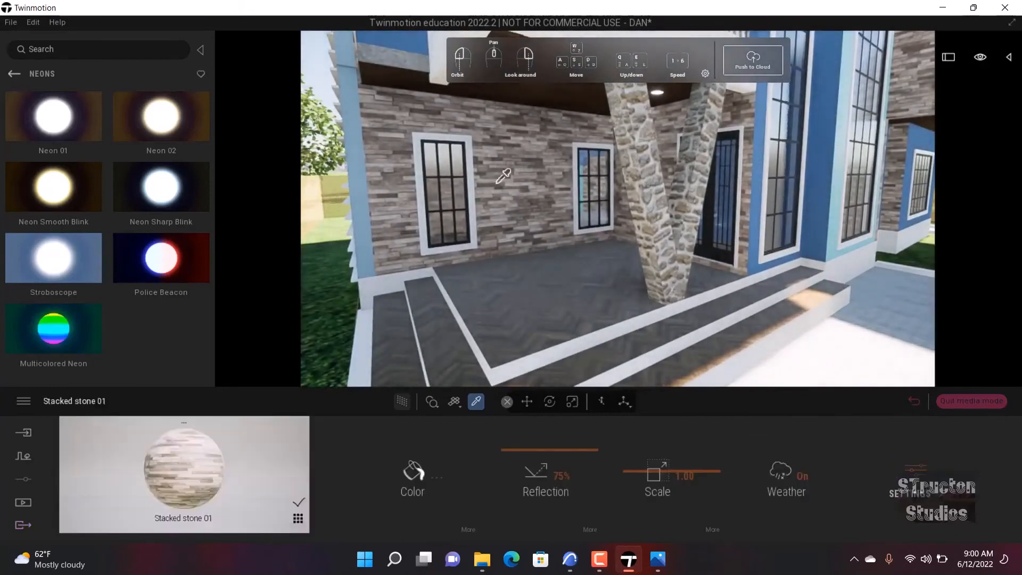
mouse_move(665, 466)
left_mouse_down()
mouse_move(647, 429)
mouse_move(662, 398)
mouse_move(654, 469)
left_mouse_up()
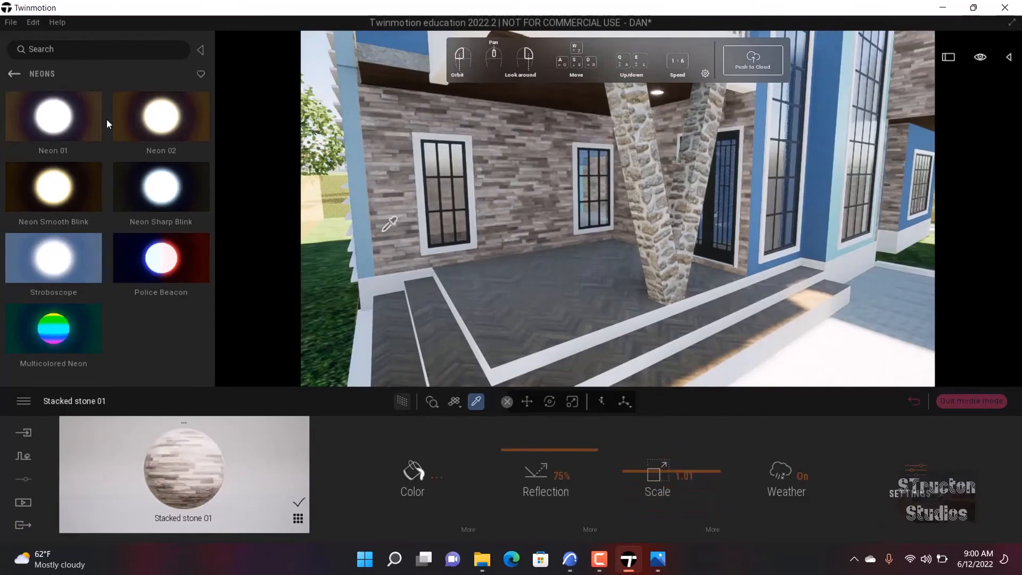
- Open the Modern brick category of the Quixel Megascans surfaces in the library
left_click(13, 74)
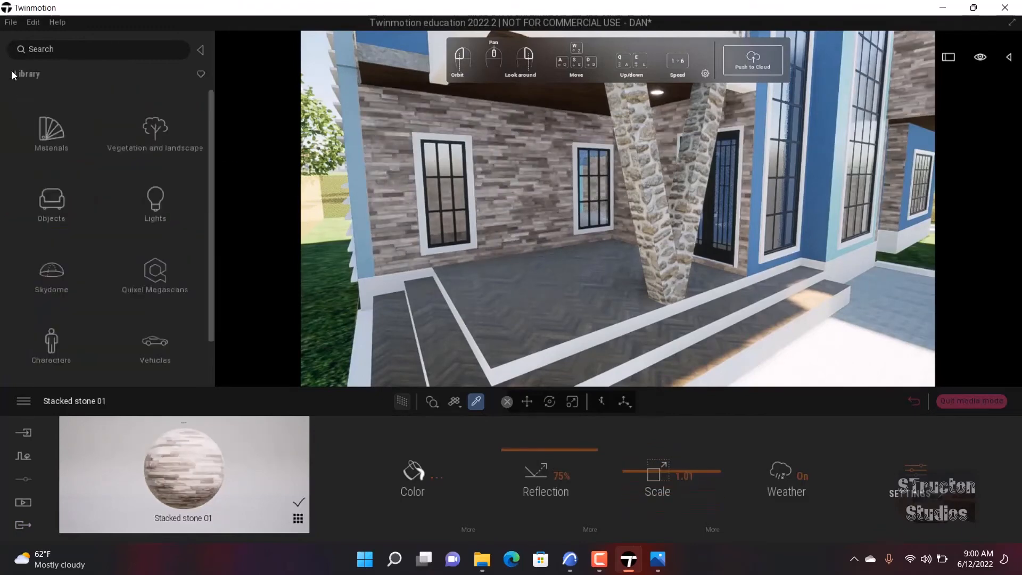
scroll(66, 247, "down", 2)
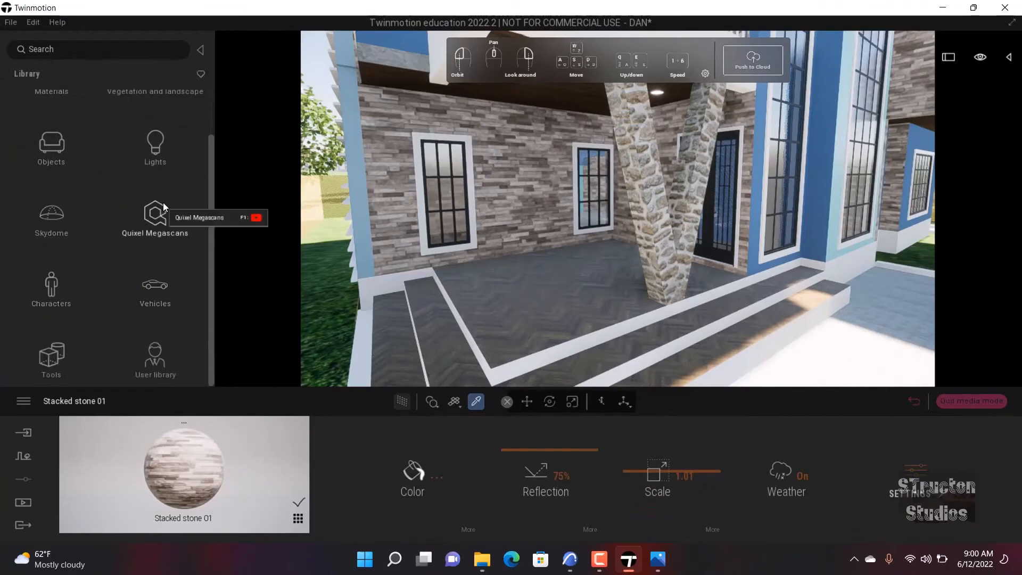
left_click(162, 202)
left_click(56, 209)
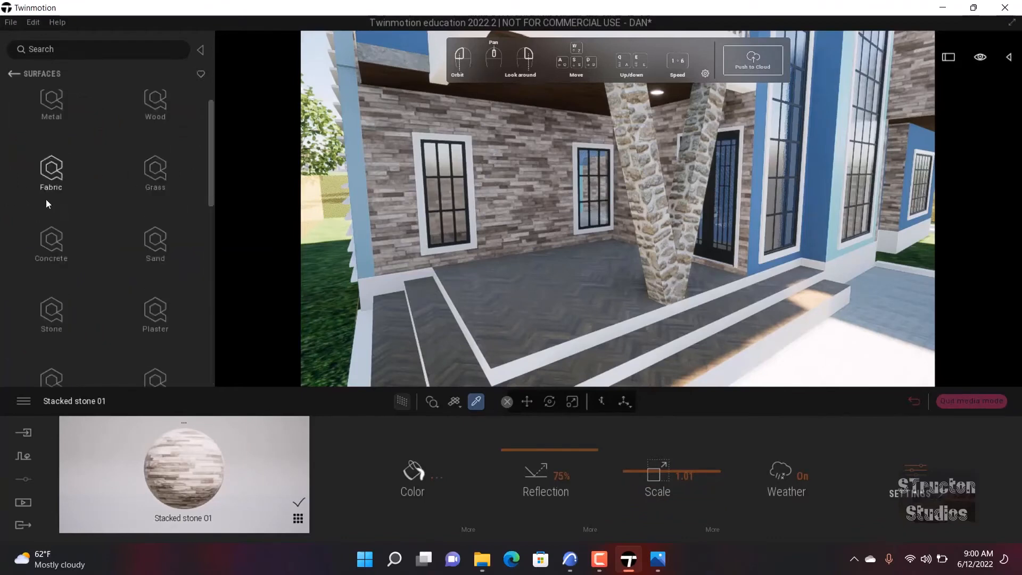
scroll(64, 256, "down", 1)
scroll(72, 295, "down", 3)
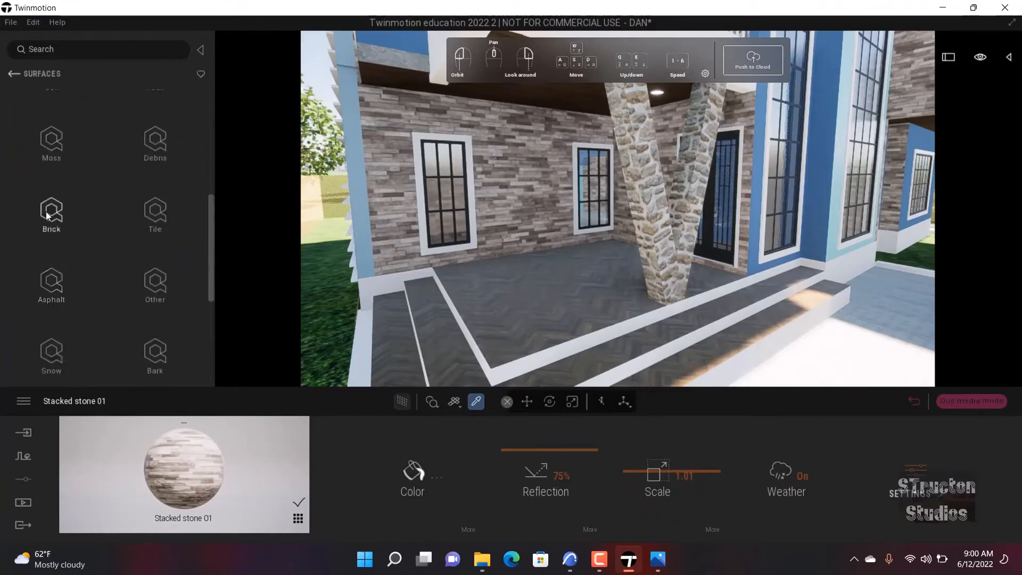
left_click(51, 208)
left_click(47, 135)
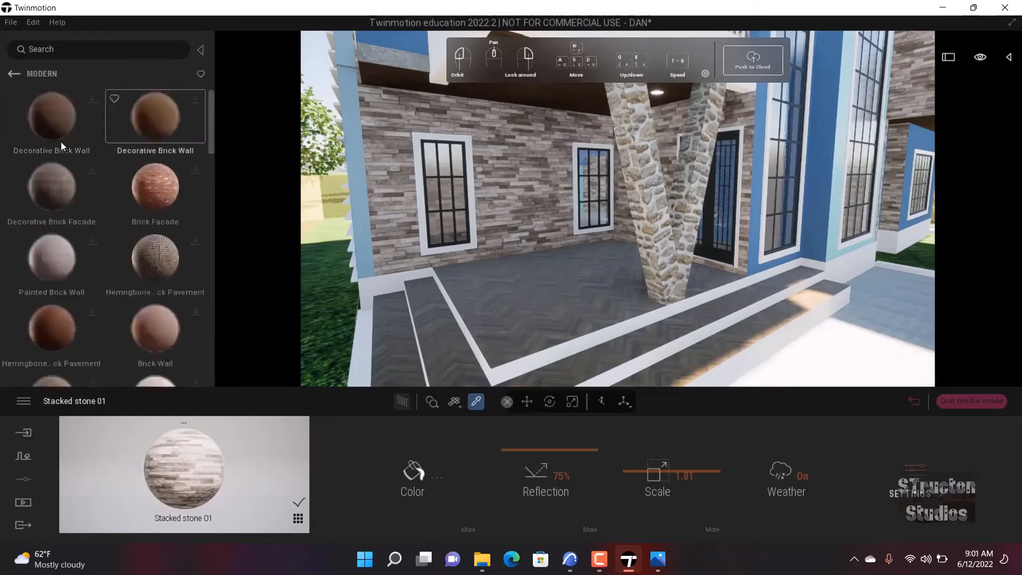
- Look through the Modern brick materials for an alternative to the porch wall's stacked stone
scroll(145, 295, "down", 5)
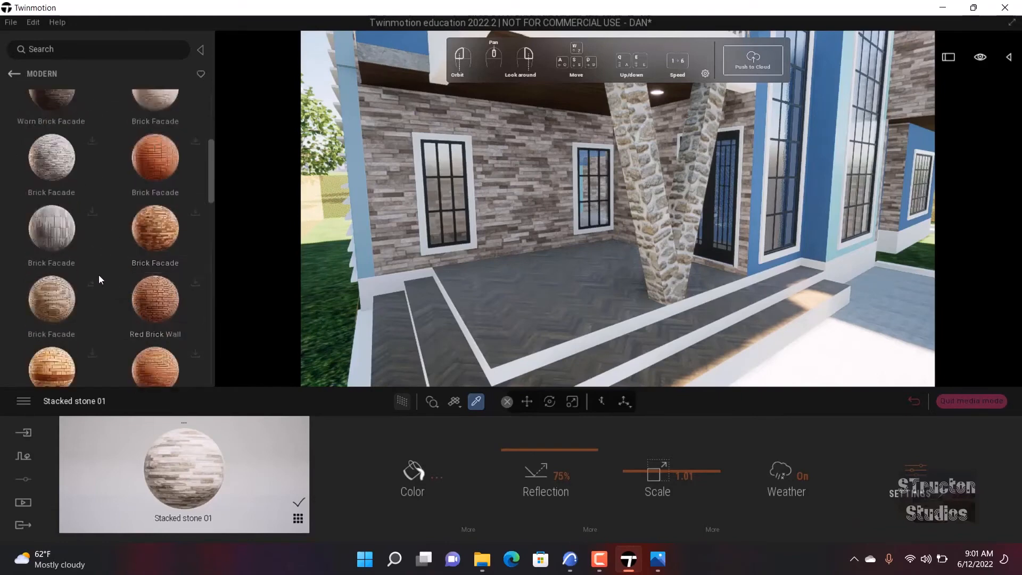
scroll(96, 280, "down", 2)
scroll(94, 281, "down", 3)
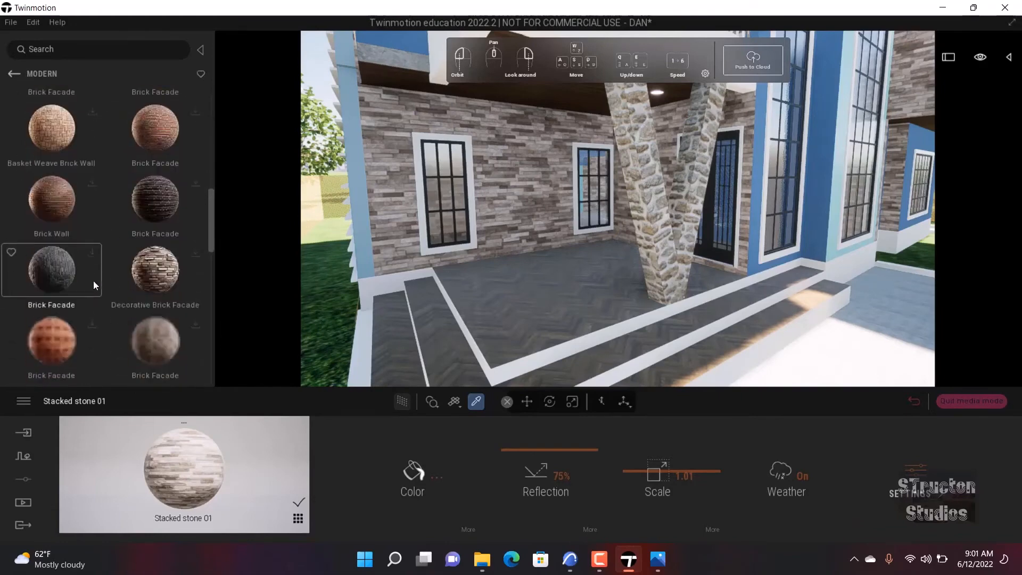
scroll(90, 282, "down", 2)
scroll(87, 283, "down", 5)
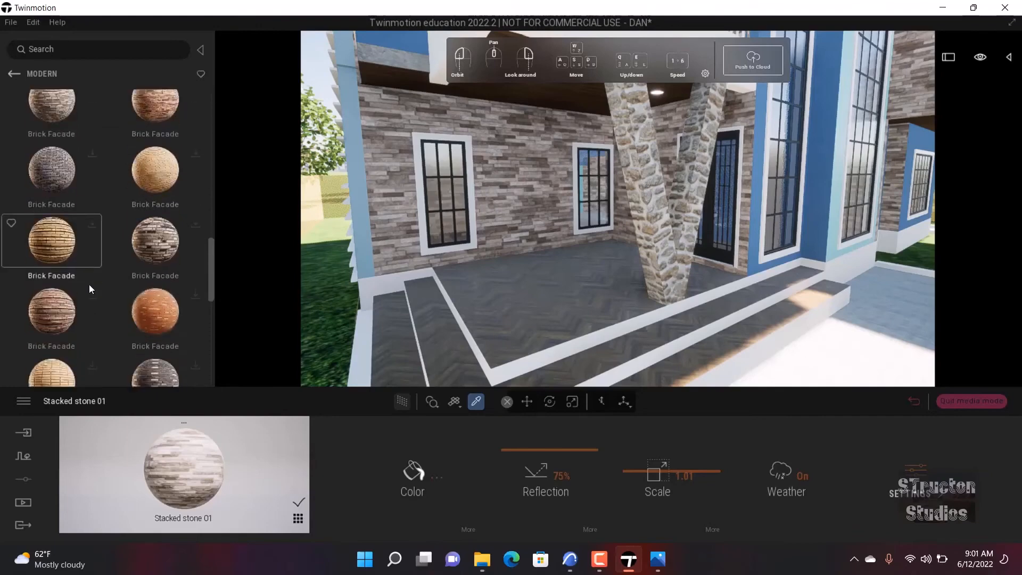
scroll(87, 283, "down", 4)
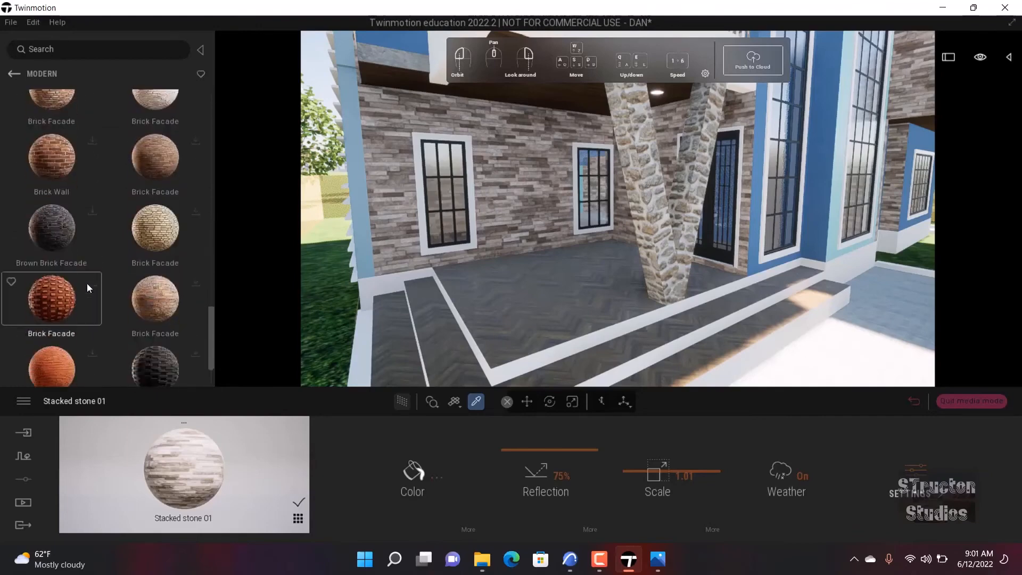
scroll(73, 200, "up", 6)
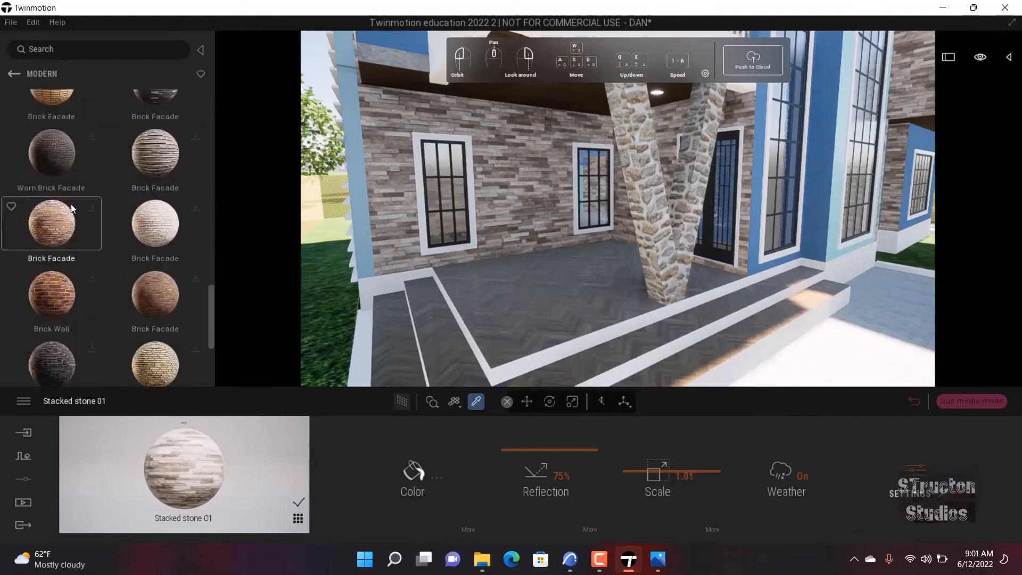
scroll(71, 203, "up", 7)
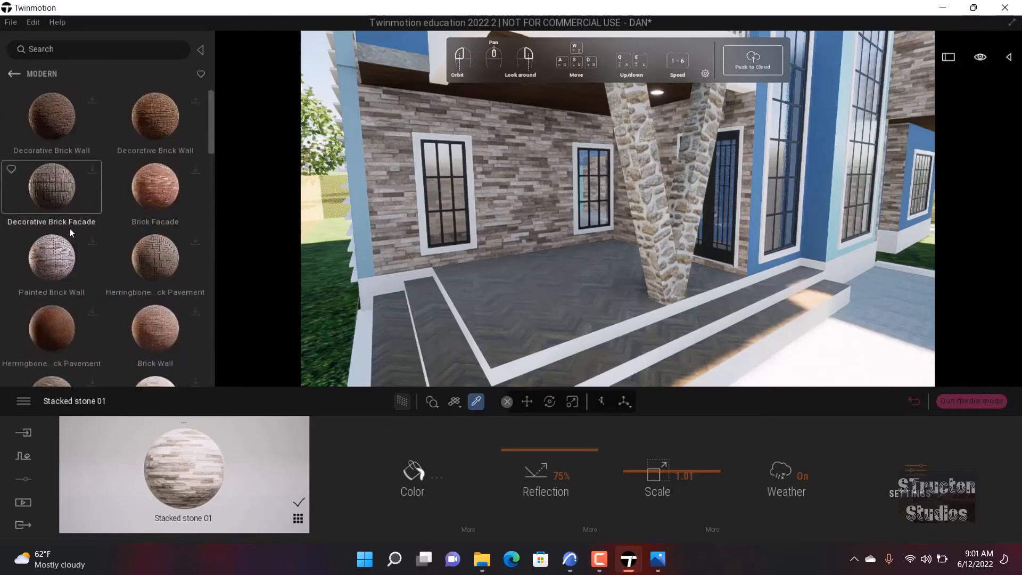
scroll(125, 199, "down", 5)
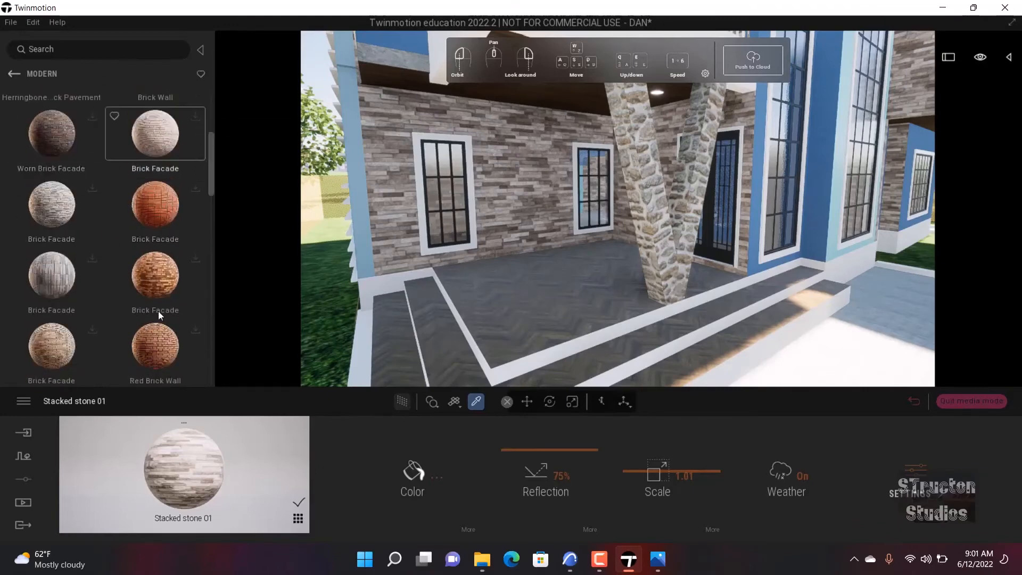
scroll(158, 310, "down", 5)
scroll(95, 277, "down", 5)
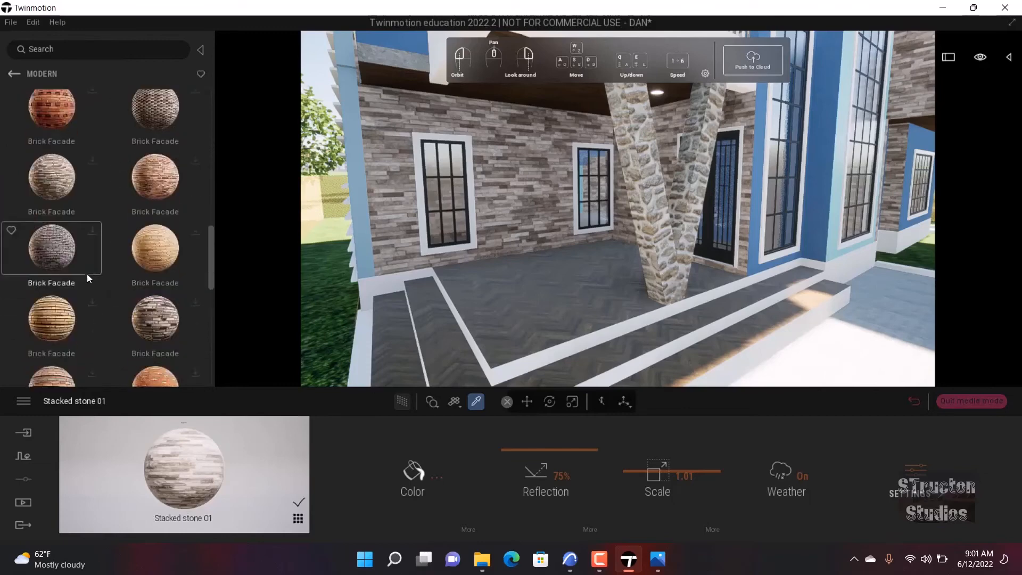
scroll(76, 234, "down", 5)
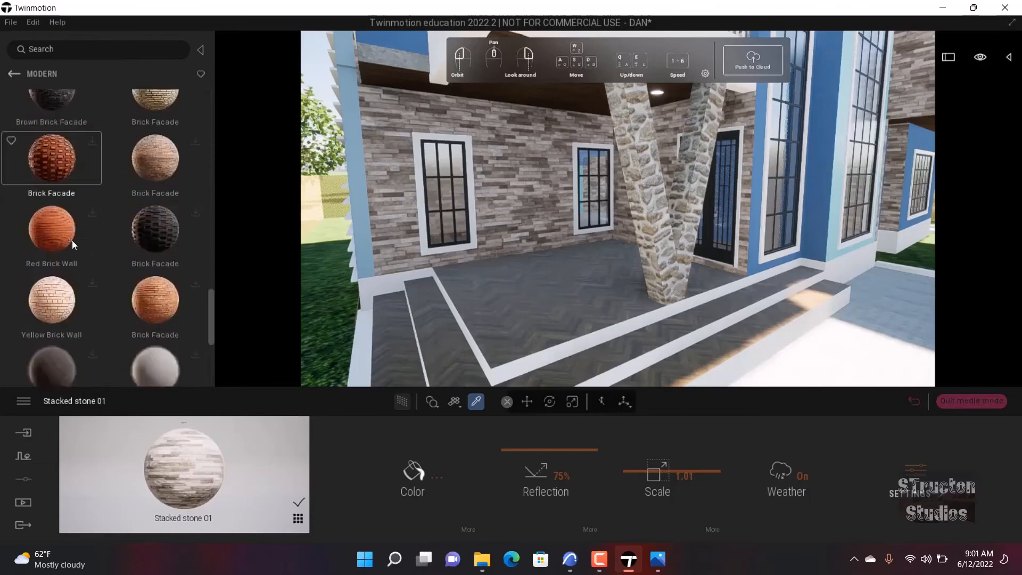
- Sign in to Epic Games from within the program and dismiss the sign-in notice
left_click(23, 401)
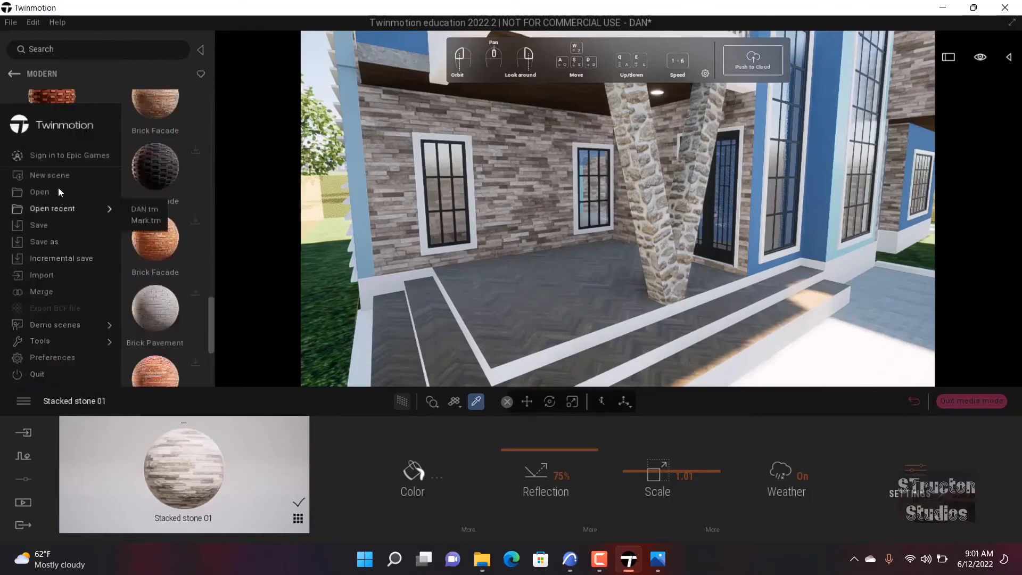
left_click(78, 155)
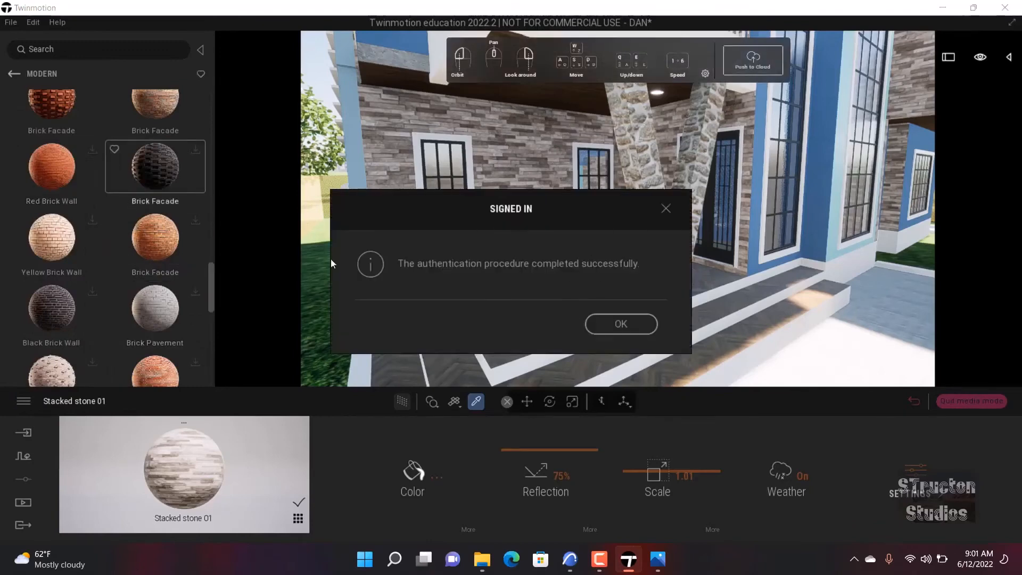
left_click(620, 324)
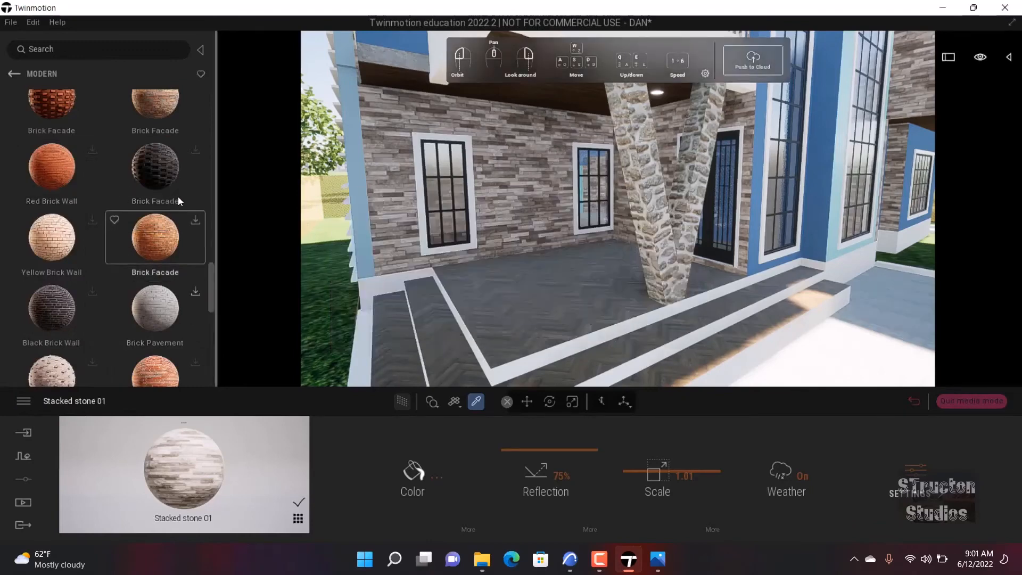
- Download the mixed-brown Brick Facade beside the protruding red one and the grey-brown Brick Facade above the Beige Brick Facade row
scroll(184, 203, "up", 2)
left_click(194, 204)
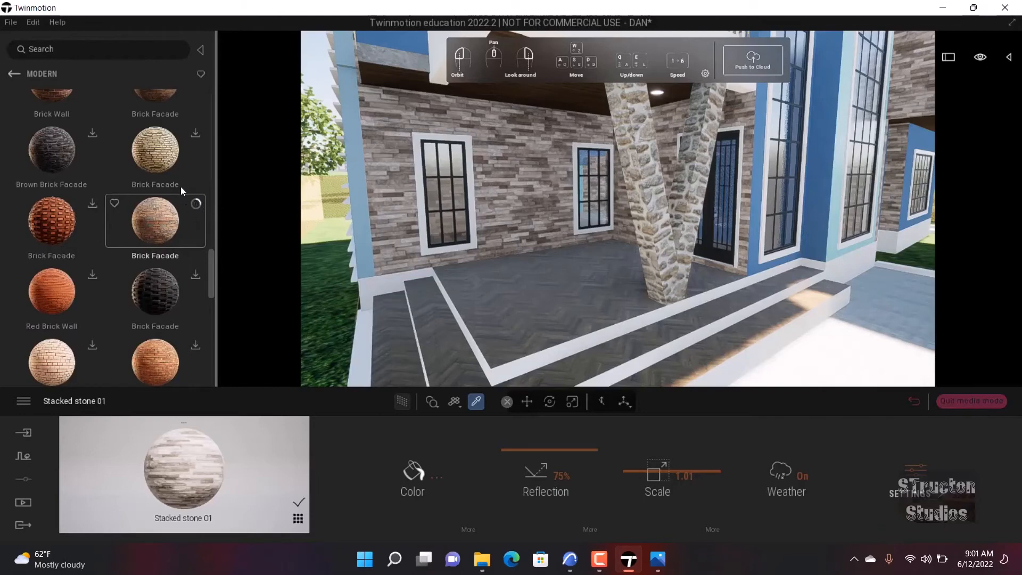
scroll(149, 306, "down", 2)
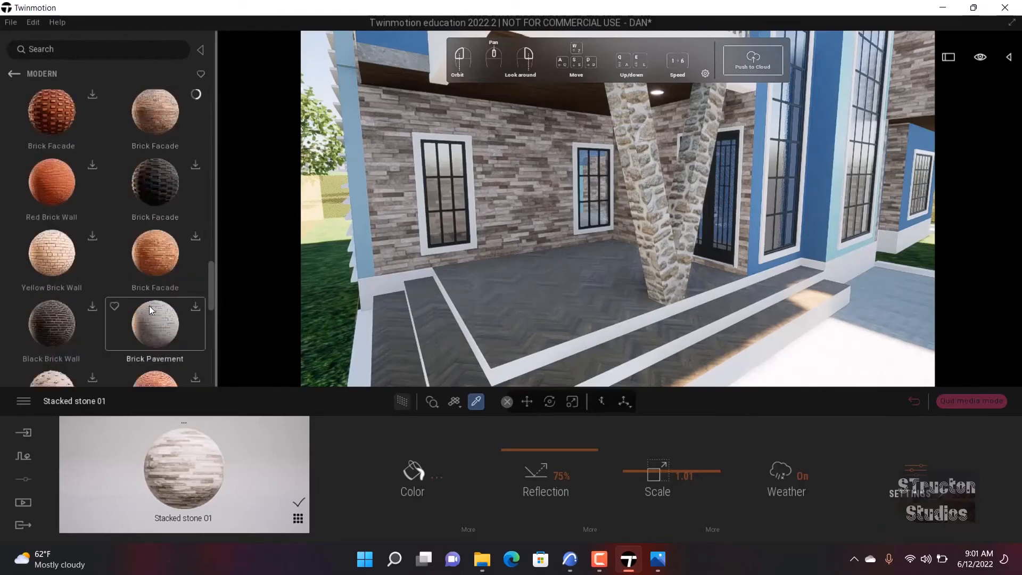
scroll(149, 314, "down", 5)
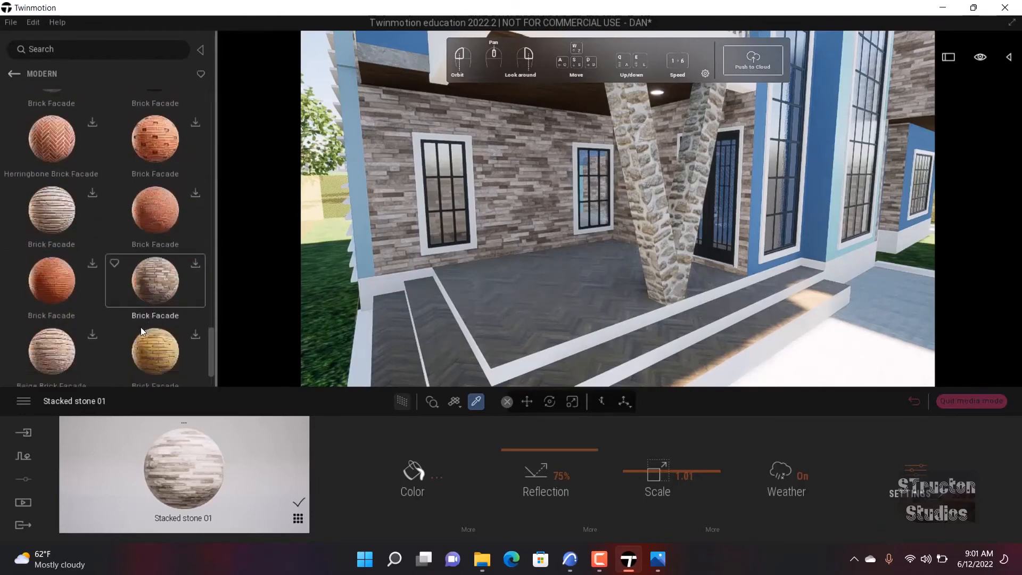
scroll(50, 314, "down", 4)
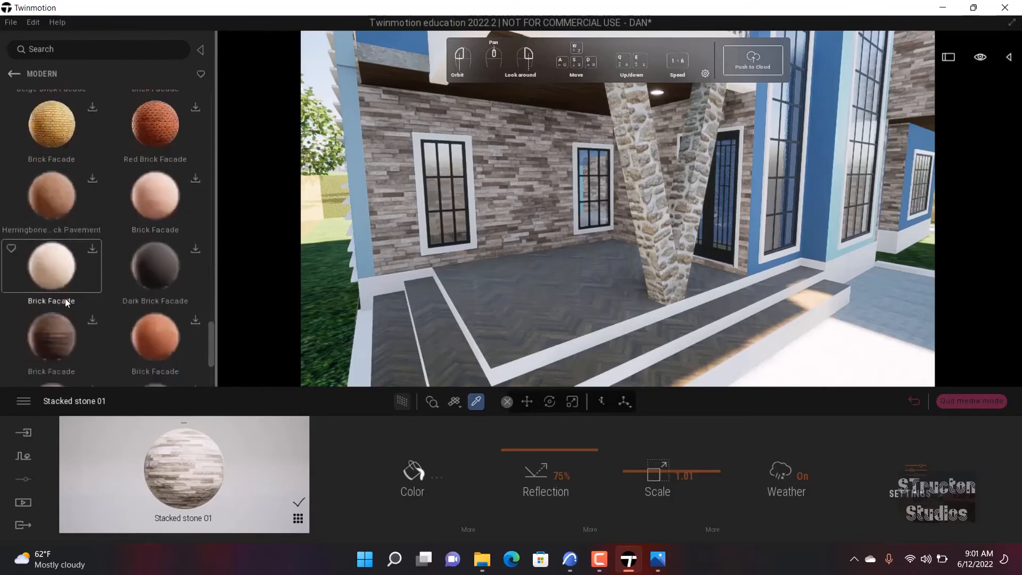
scroll(64, 298, "down", 6)
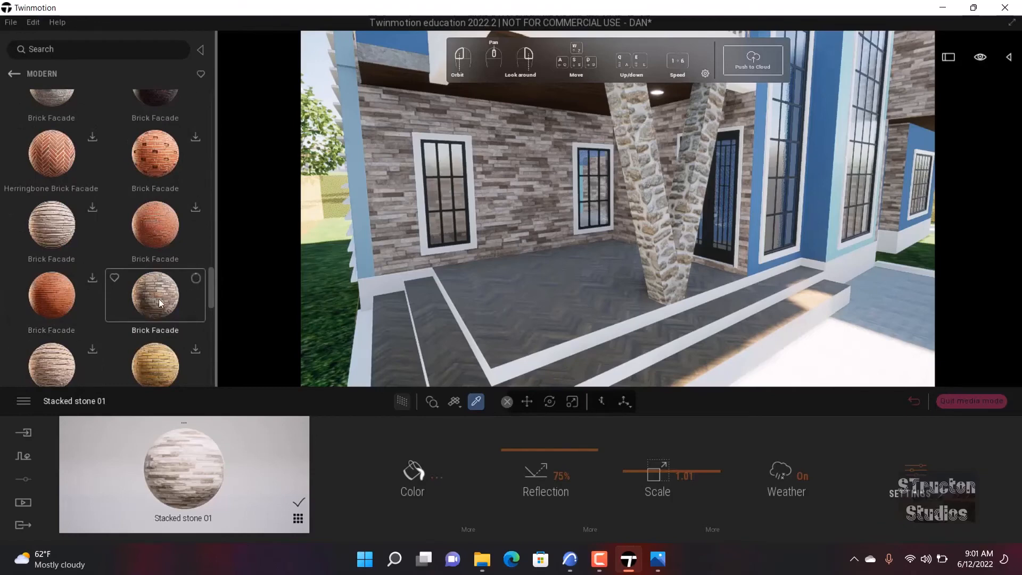
- Apply the downloaded grey-brown Brick Facade to the entrance porch wall in place of Stacked stone 01
scroll(158, 298, "up", 3)
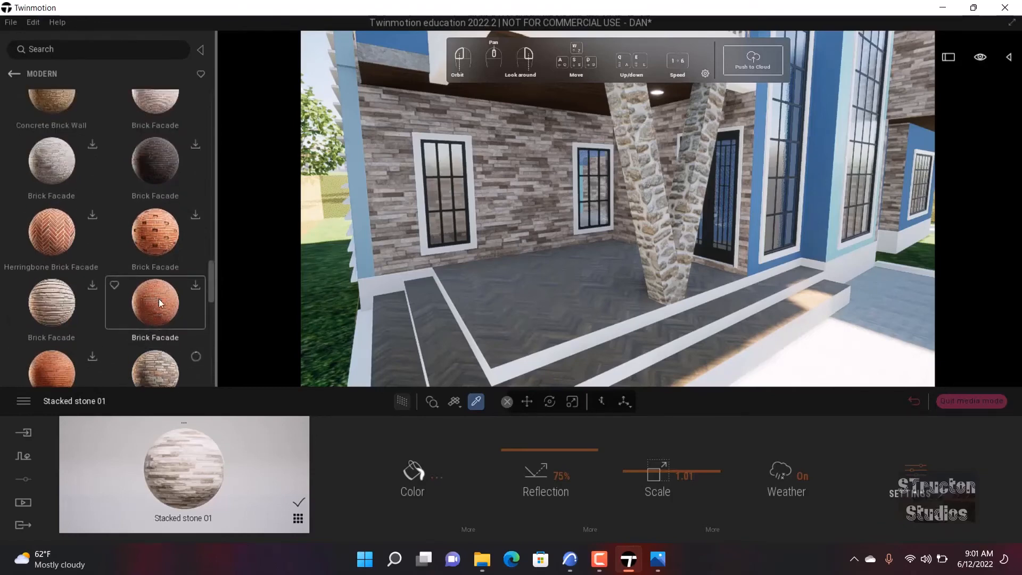
scroll(159, 298, "up", 5)
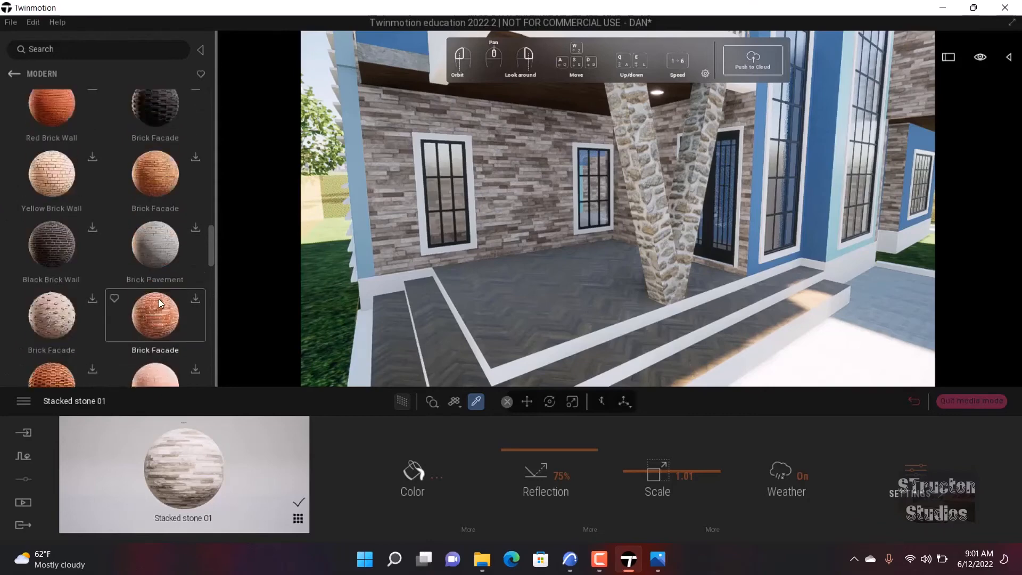
scroll(158, 298, "up", 2)
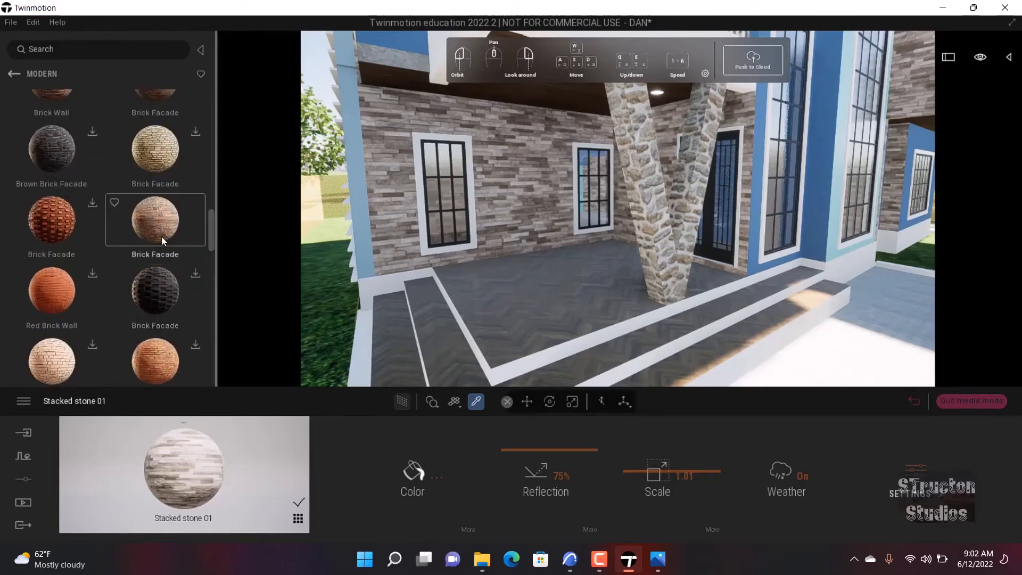
scroll(160, 254, "down", 6)
scroll(161, 254, "down", 5)
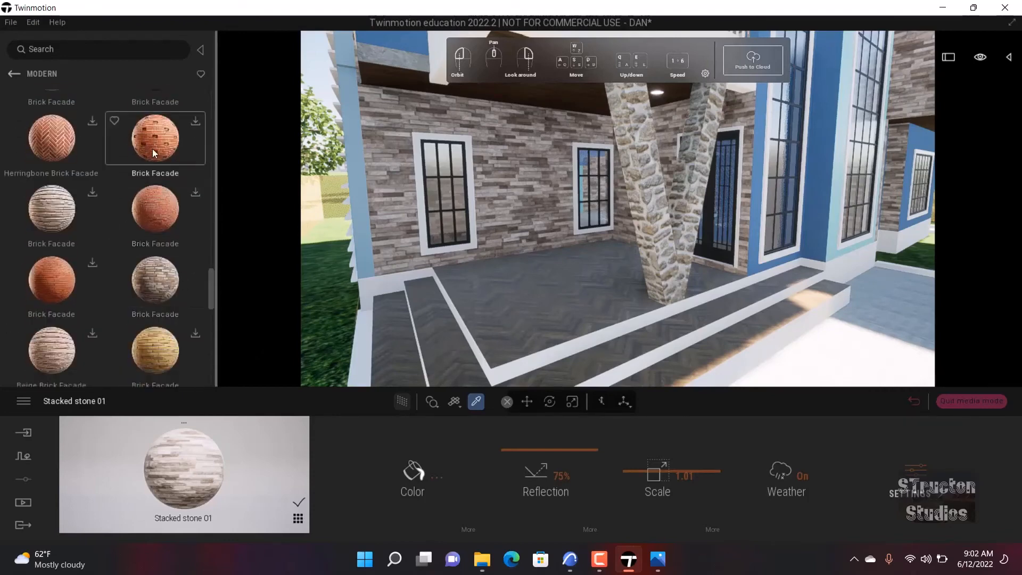
left_click_drag(164, 292, 412, 193)
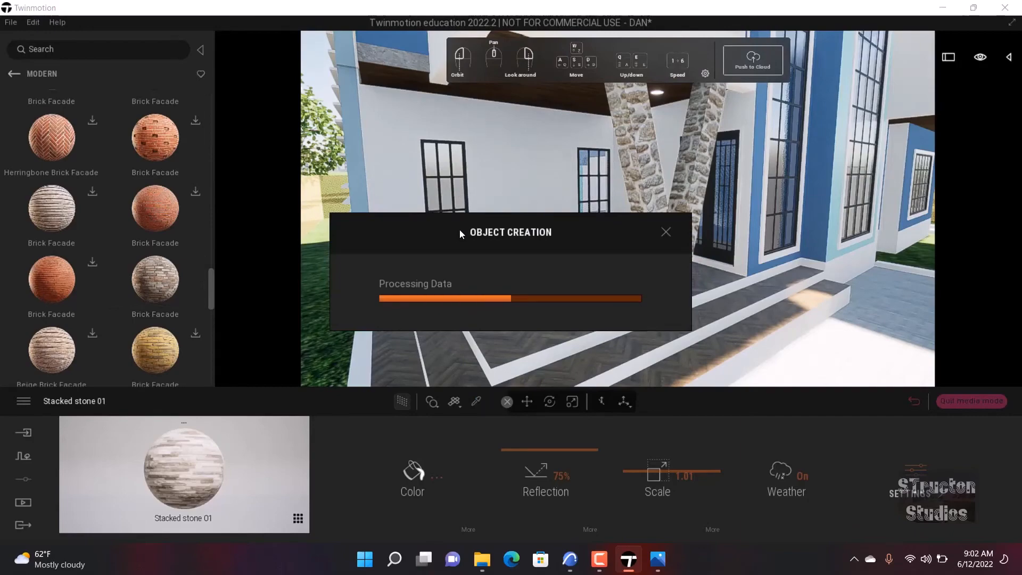
- Inspect the new brick on the porch and the projecting upper-floor wall from afar and up close
scroll(532, 181, "down", 8)
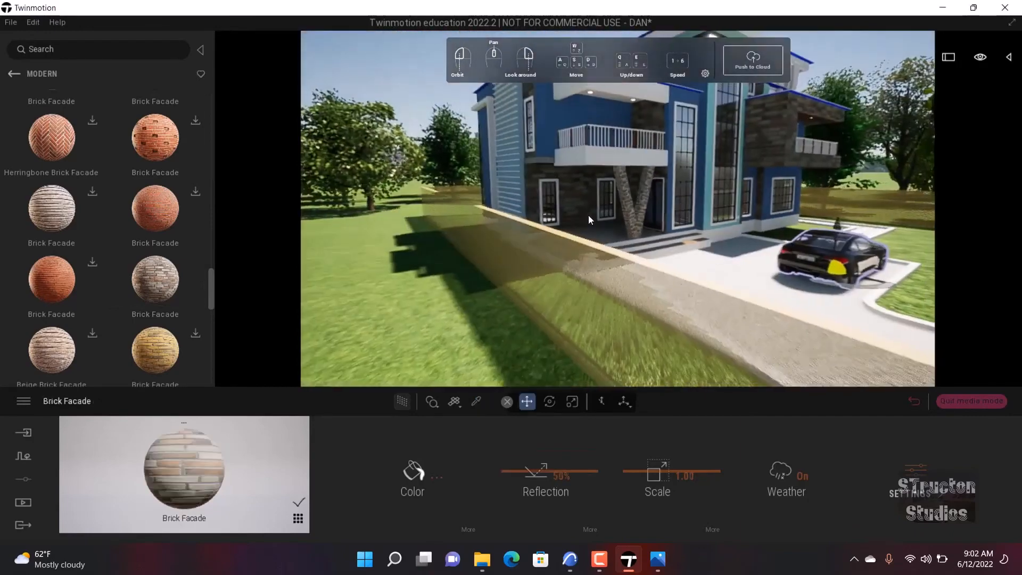
scroll(595, 213, "up", 10)
mouse_move(456, 231)
right_mouse_down()
mouse_move(506, 213)
mouse_move(451, 236)
right_mouse_up()
scroll(451, 236, "down", 8)
scroll(533, 213, "up", 12)
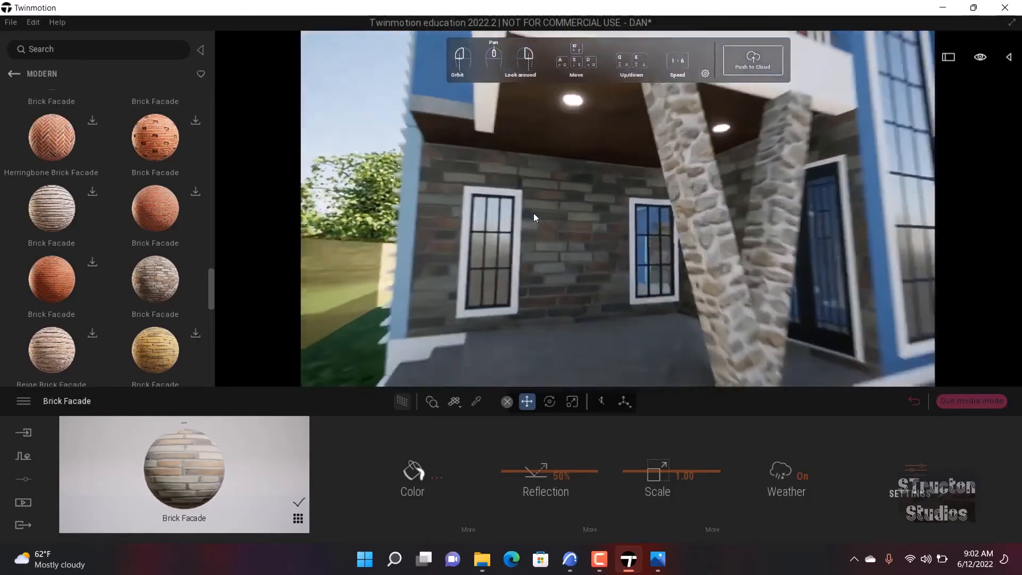
scroll(527, 217, "down", 10)
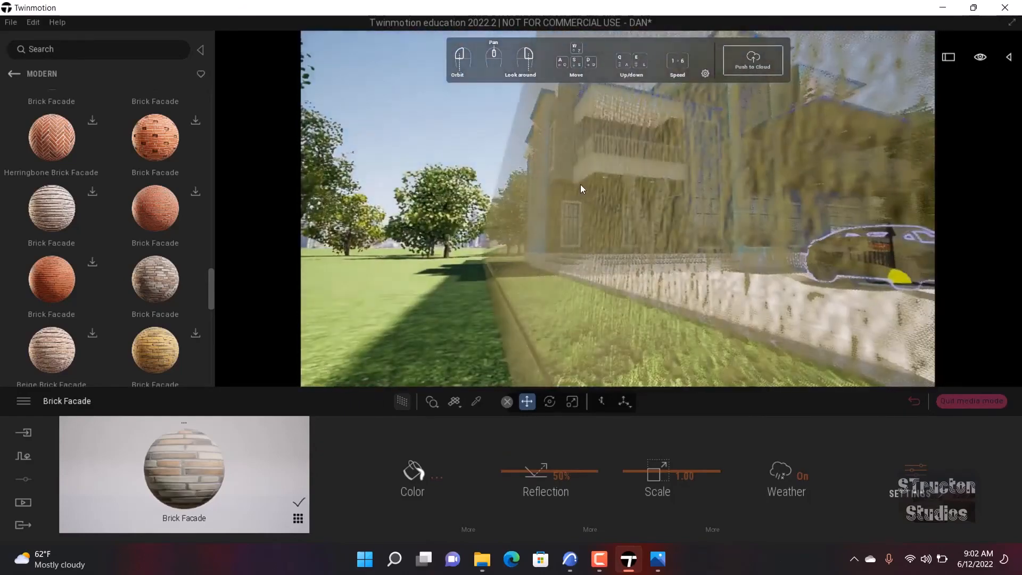
scroll(582, 183, "up", 5)
right_click_drag(582, 183, 603, 230)
scroll(602, 230, "up", 8)
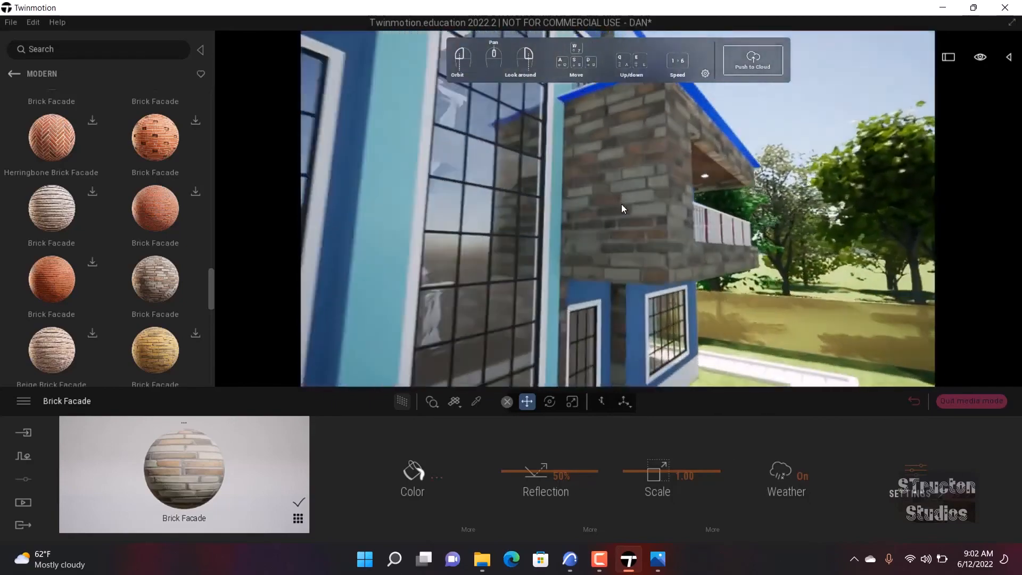
scroll(623, 239, "down", 5)
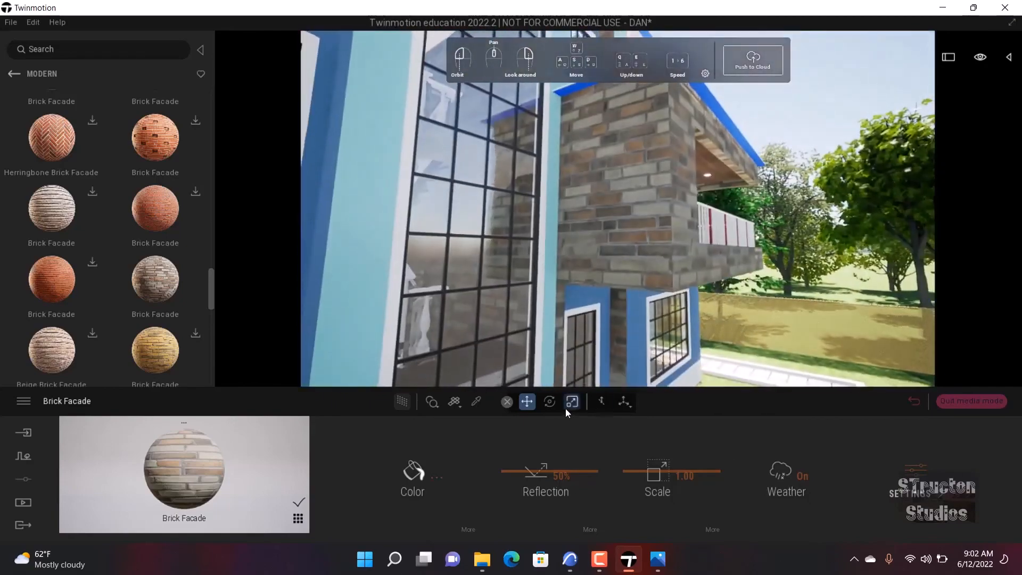
scroll(653, 180, "up", 4)
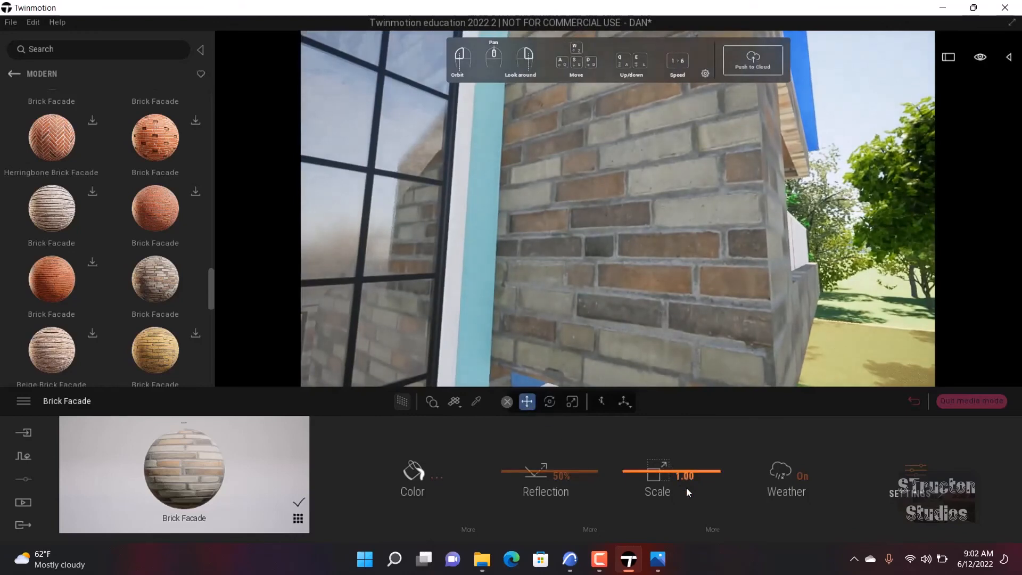
- In the axes options of the Brick Facade's scale, set Stretch on X to 0.62
left_click(710, 527)
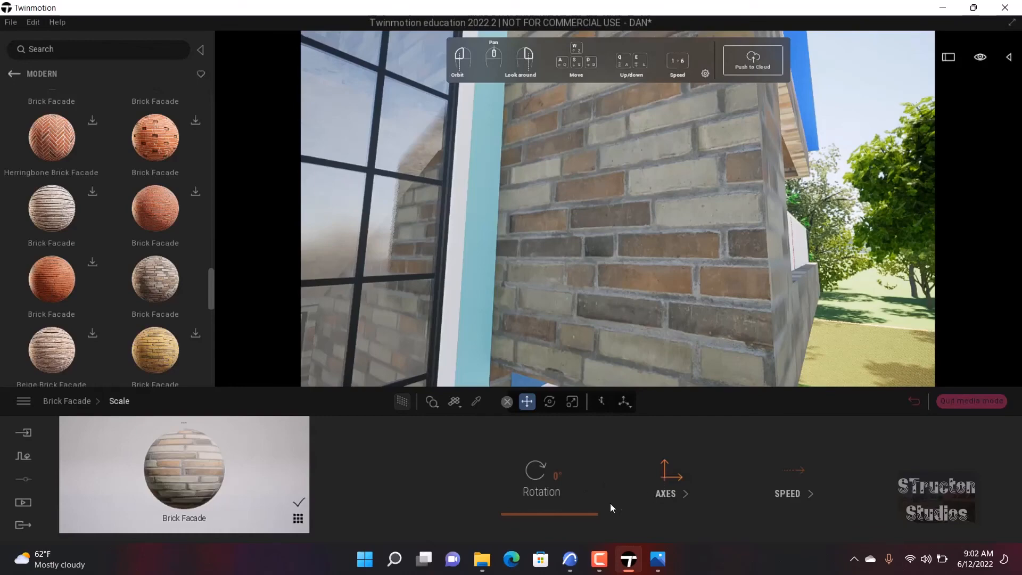
mouse_move(547, 502)
left_mouse_down()
mouse_move(545, 443)
mouse_move(549, 501)
left_mouse_up()
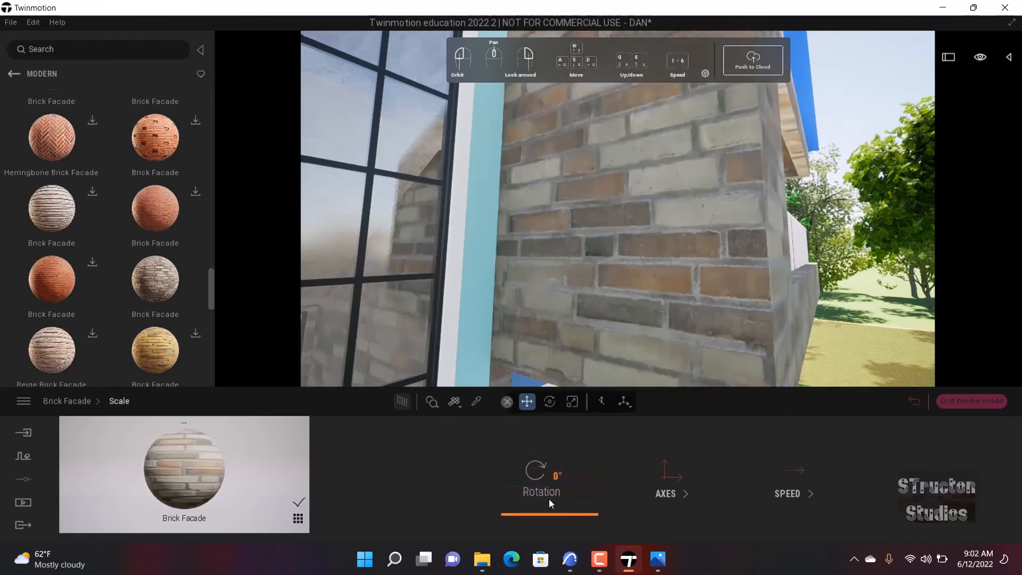
left_click(684, 493)
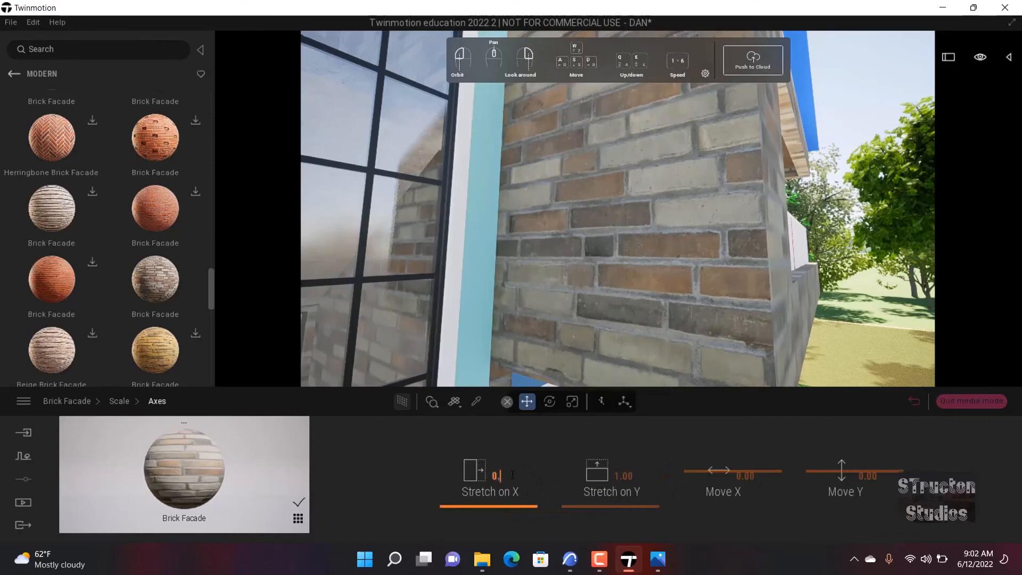
key("Return")
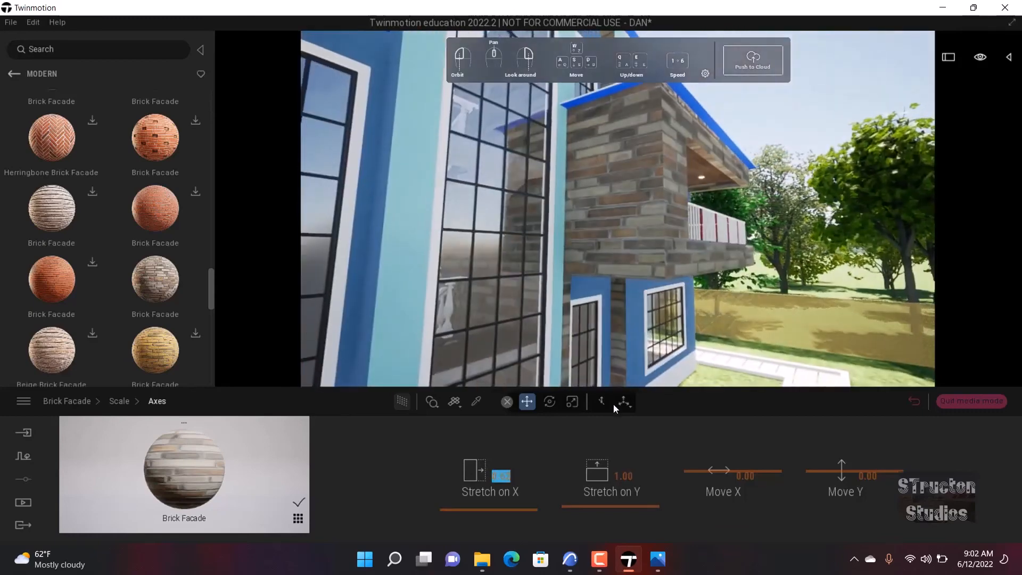
left_click_drag(595, 489, 535, 512)
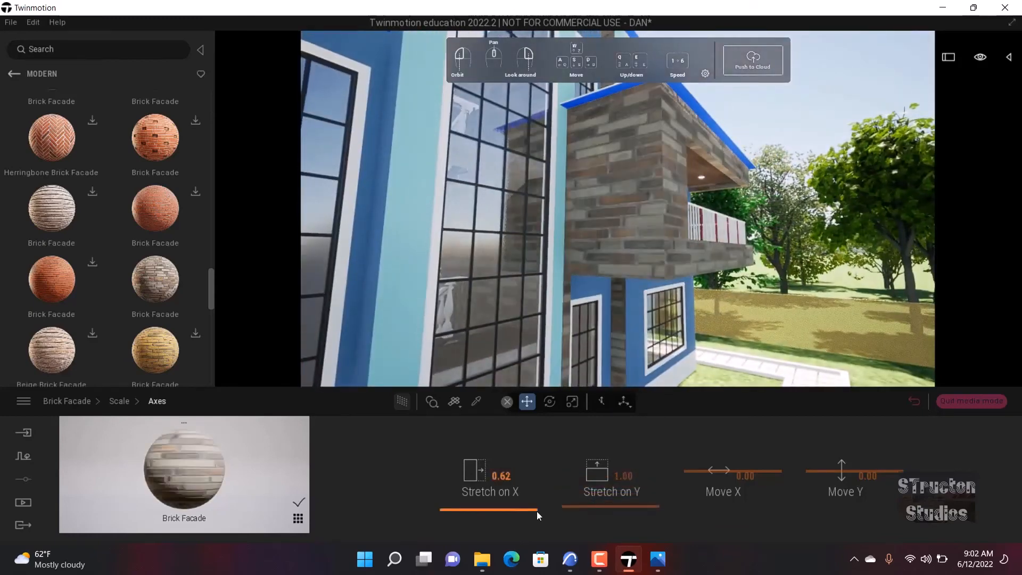
- Return the Brick Facade's Stretch on X to 1.00 and set its Stretch on Y to 0.62
key("ctrl+z")
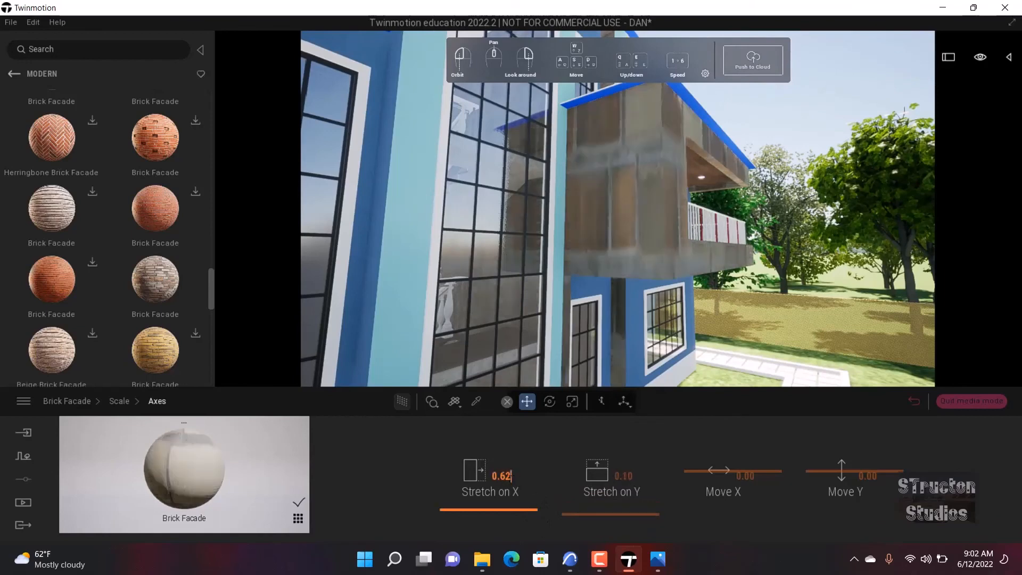
left_click(630, 478)
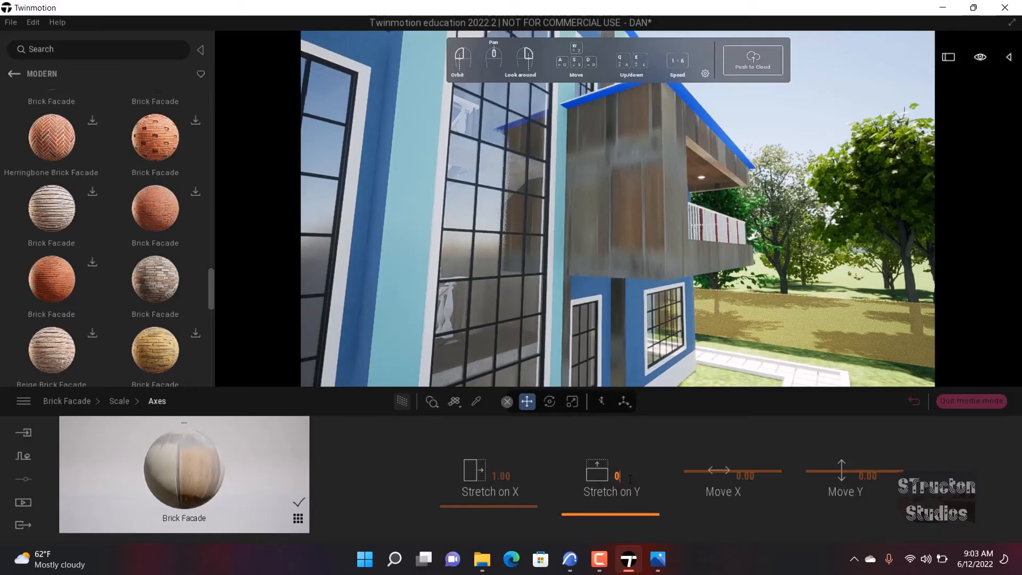
type("0.67")
key("Return")
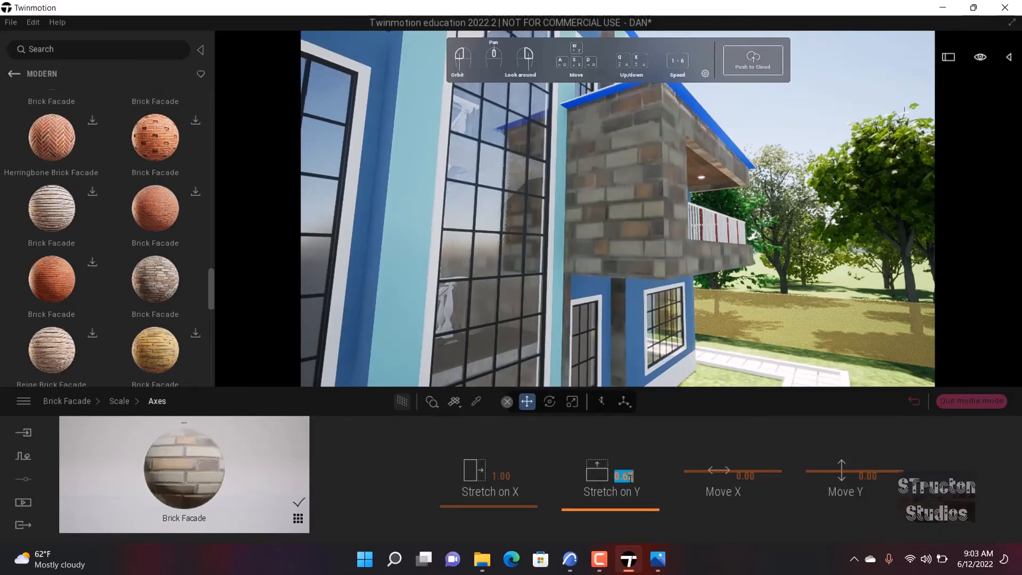
- Inspect the rescaled brick on the projecting upper-floor wall, the entrance porch and the balcony, up close and from afar
scroll(671, 206, "up", 5)
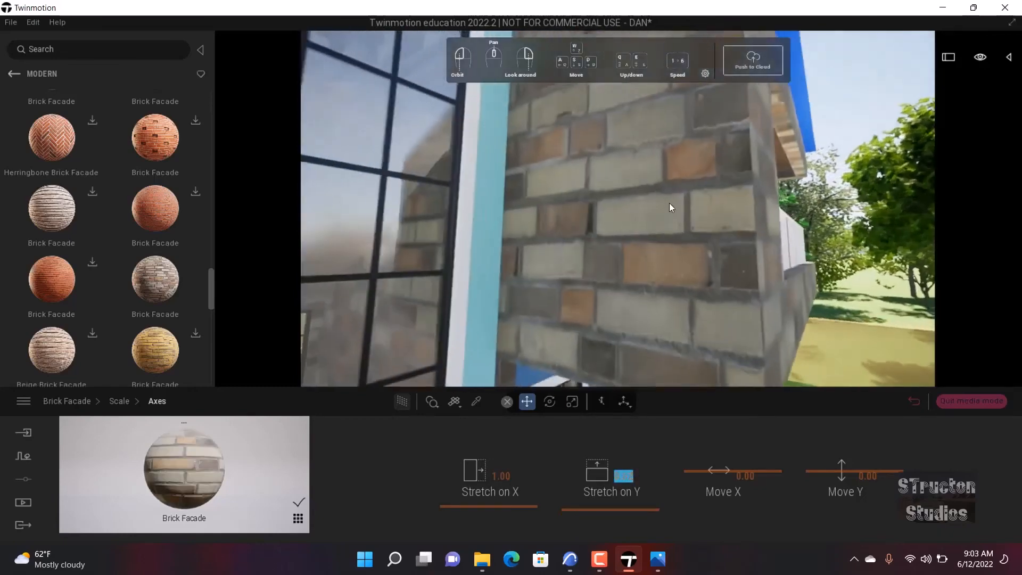
scroll(671, 206, "down", 5)
right_click_drag(692, 220, 718, 303)
scroll(626, 256, "down", 4)
scroll(611, 274, "up", 3)
scroll(676, 309, "up", 3)
scroll(717, 303, "up", 3)
right_click_drag(583, 218, 633, 207)
scroll(634, 207, "down", 8)
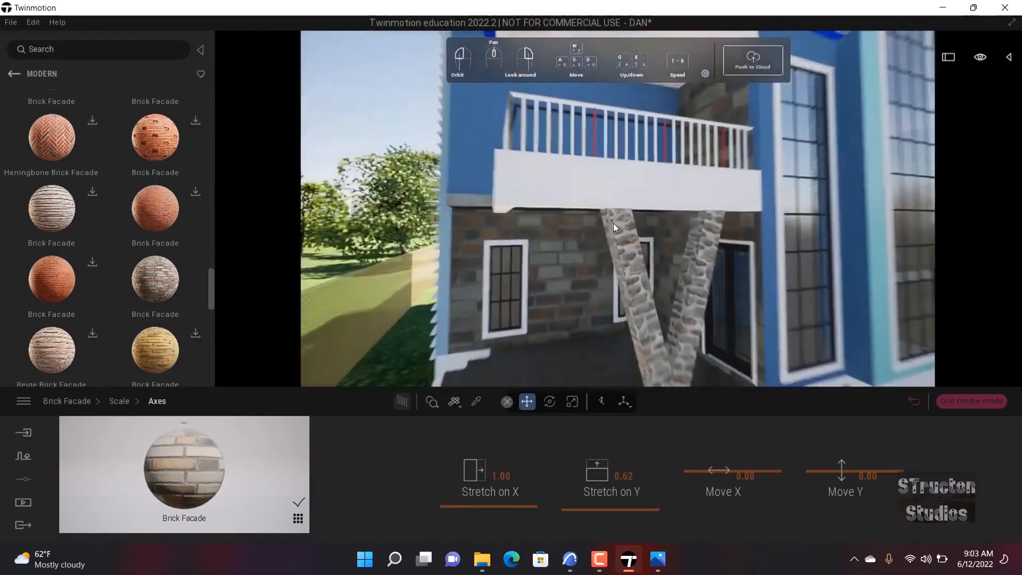
right_click_drag(557, 251, 607, 249)
scroll(580, 238, "up", 4)
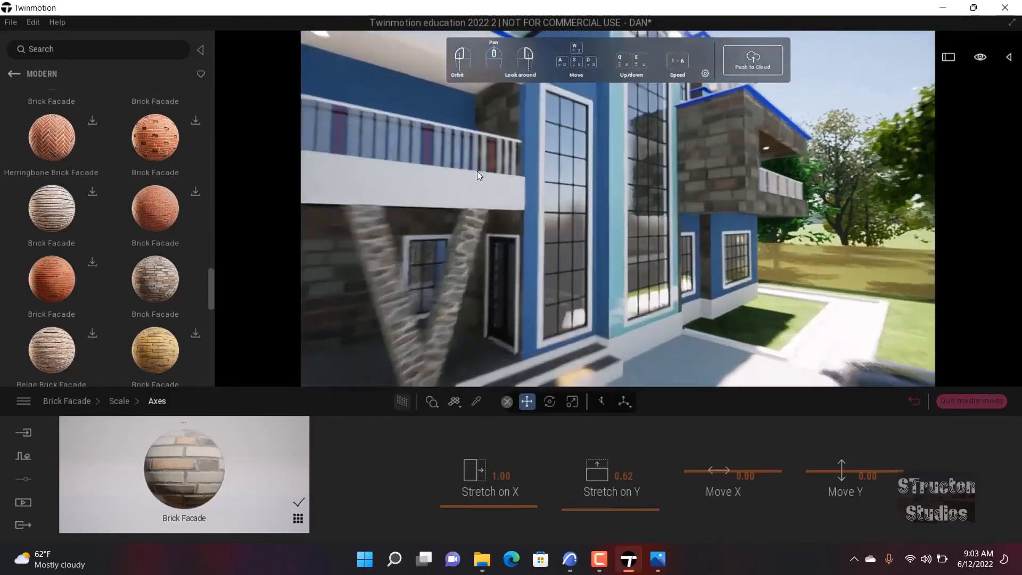
right_click_drag(477, 171, 490, 152)
scroll(490, 152, "down", 3)
scroll(548, 197, "down", 5)
scroll(535, 224, "up", 6)
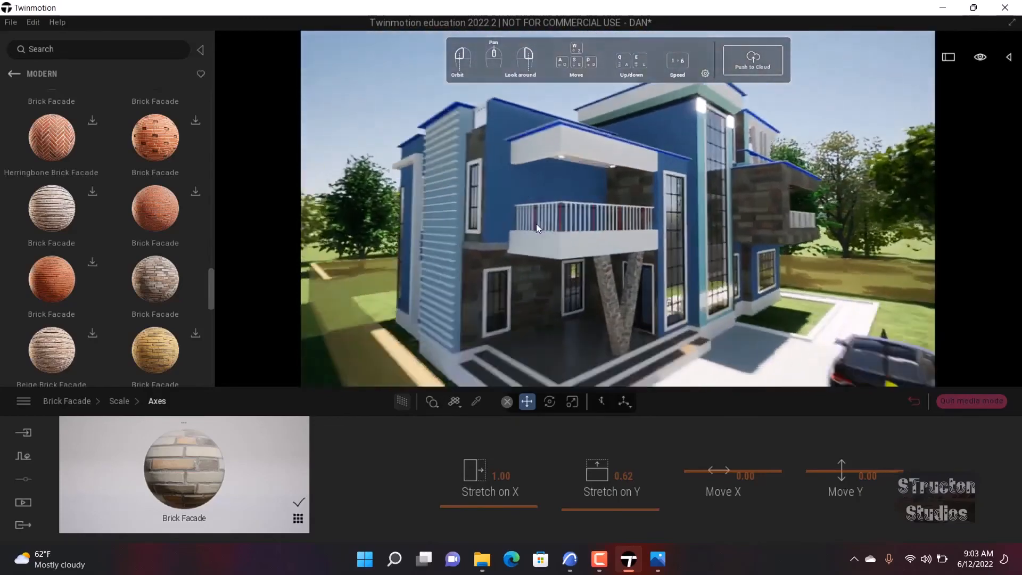
right_click_drag(535, 223, 442, 217)
scroll(442, 216, "down", 3)
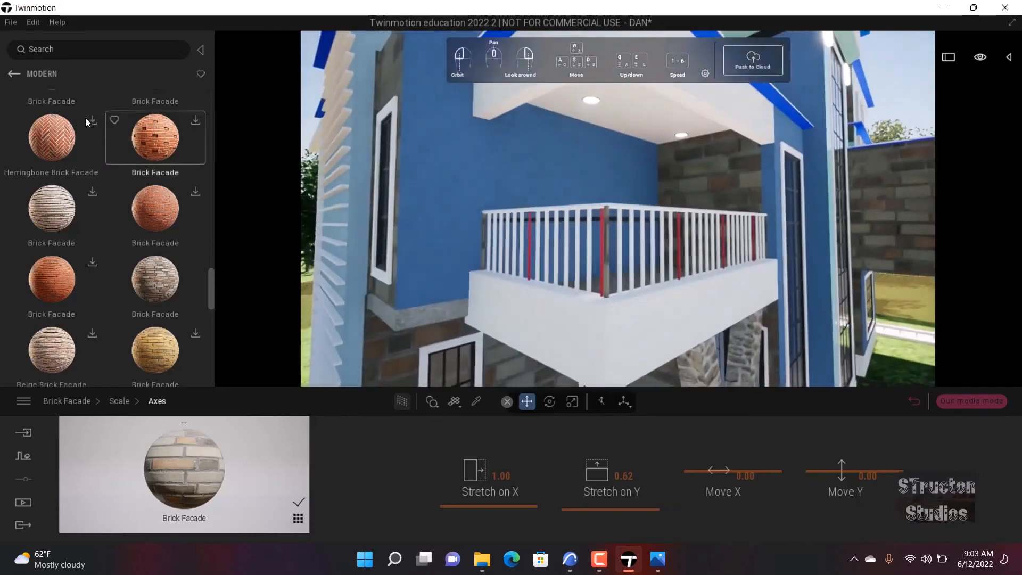
- Apply the Shiny painted wall material from the wall coverings to the white fascia of the balcony roof above the entrance porch
left_click(11, 77)
left_click(11, 76)
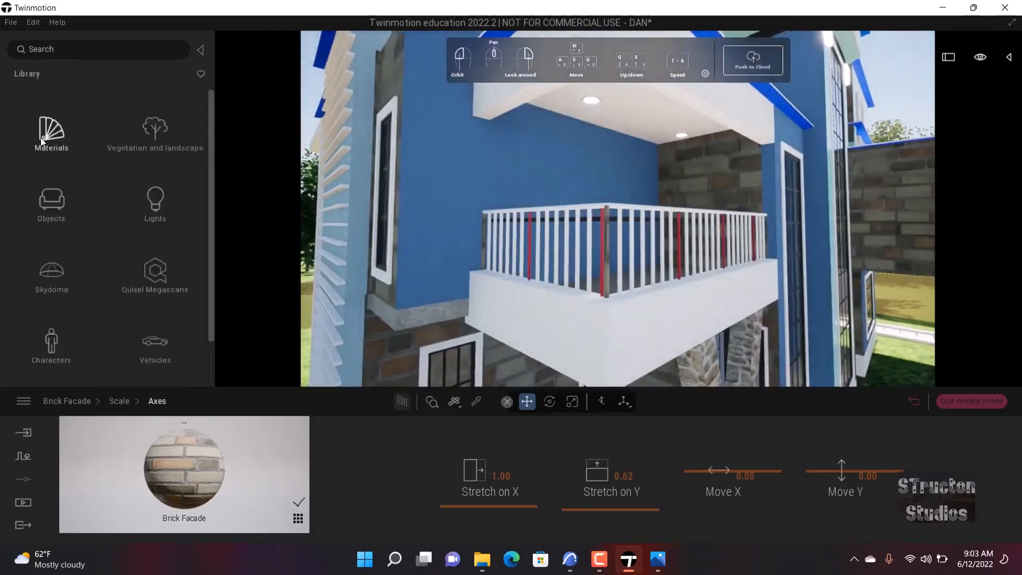
left_click(42, 141)
scroll(63, 232, "down", 4)
left_click(50, 241)
scroll(465, 208, "up", 2)
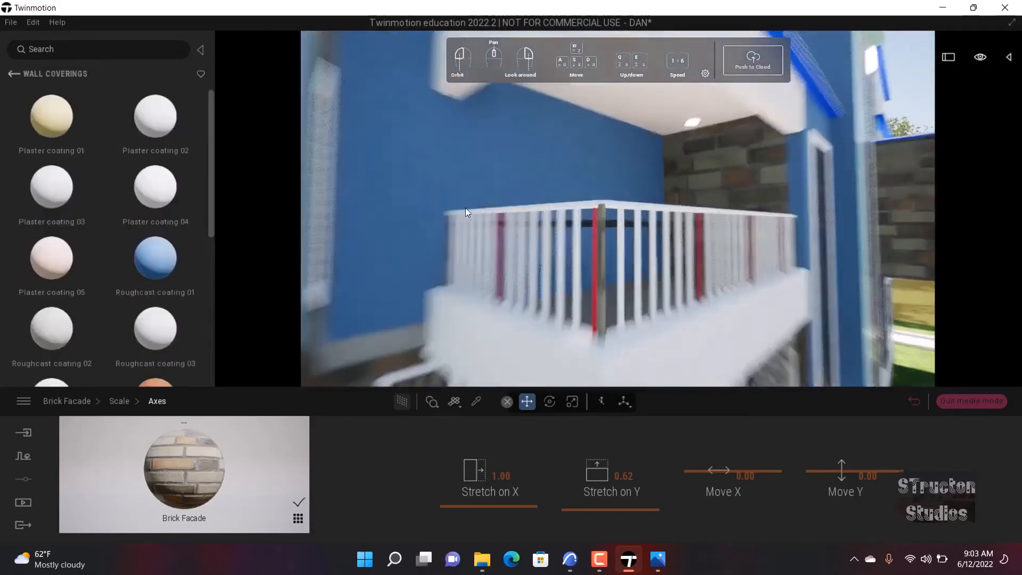
scroll(465, 208, "up", 3)
right_click_drag(465, 209, 460, 117)
scroll(146, 301, "down", 6)
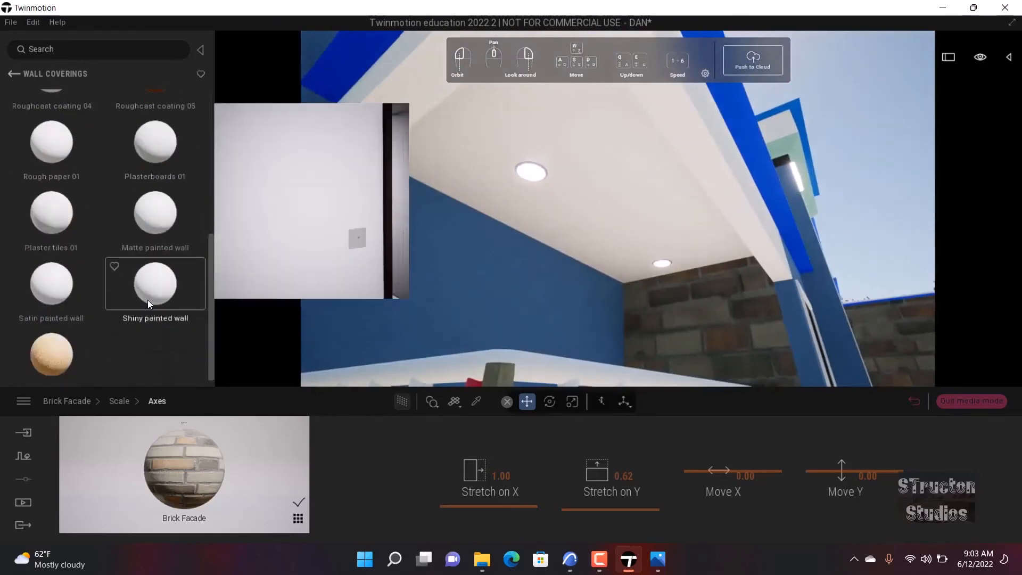
mouse_move(148, 299)
left_mouse_down()
mouse_move(146, 269)
mouse_move(389, 109)
left_mouse_up()
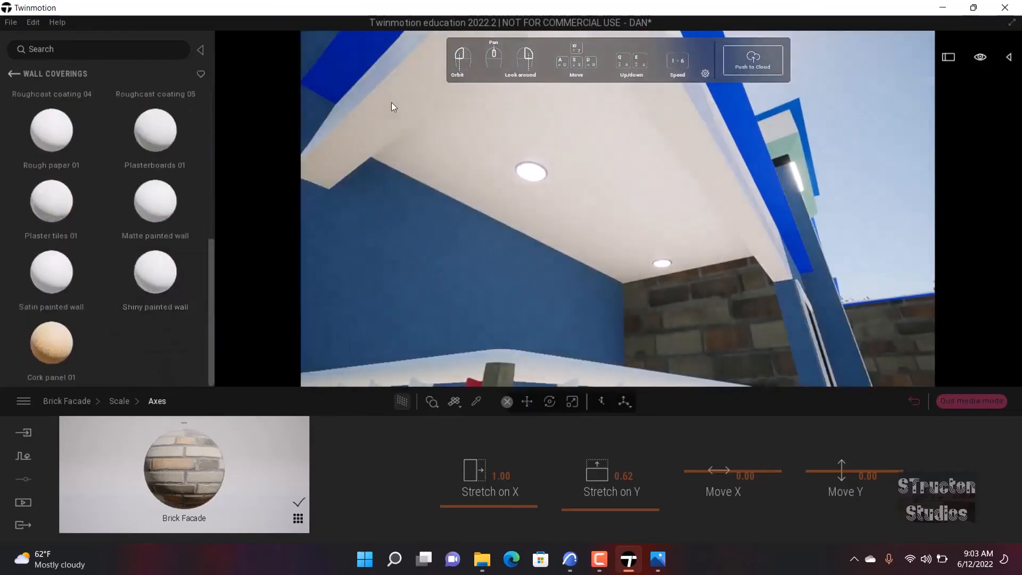
- Set the color of the Shiny painted wall material to black (000000) and view it on the balcony roof fascia
left_click(417, 475)
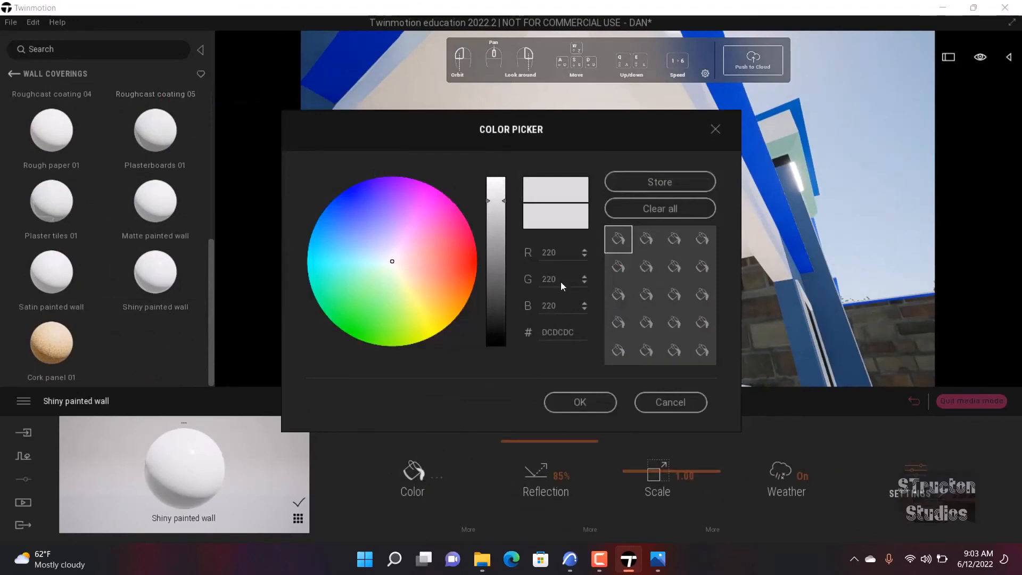
left_click_drag(503, 197, 495, 358)
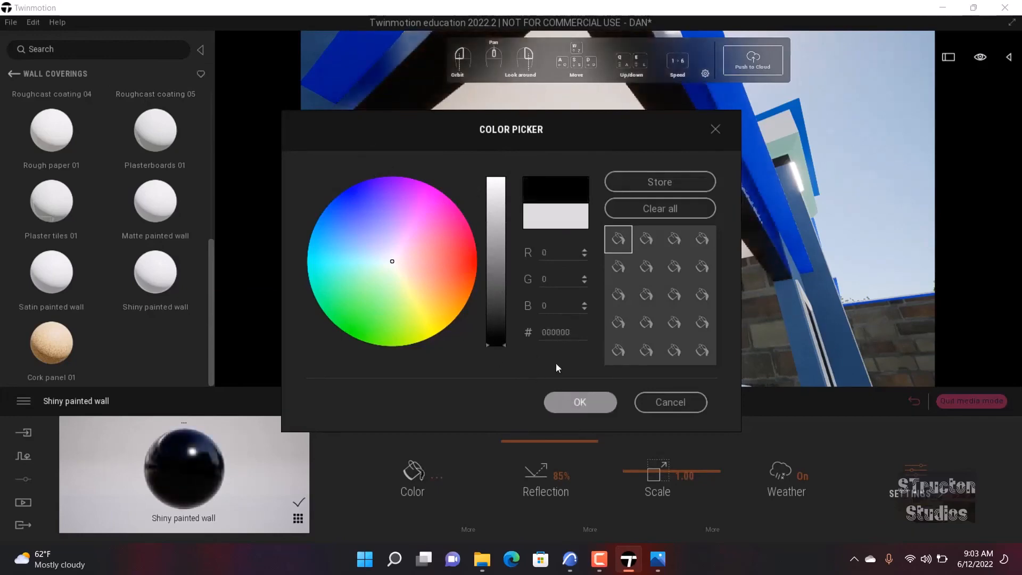
left_click(579, 402)
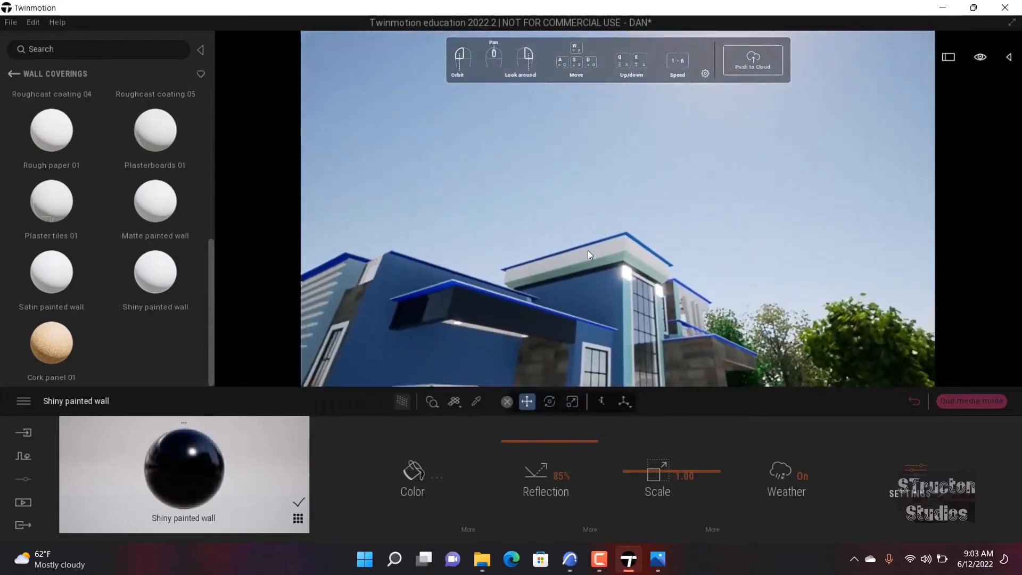
scroll(588, 250, "down", 3)
scroll(479, 322, "up", 5)
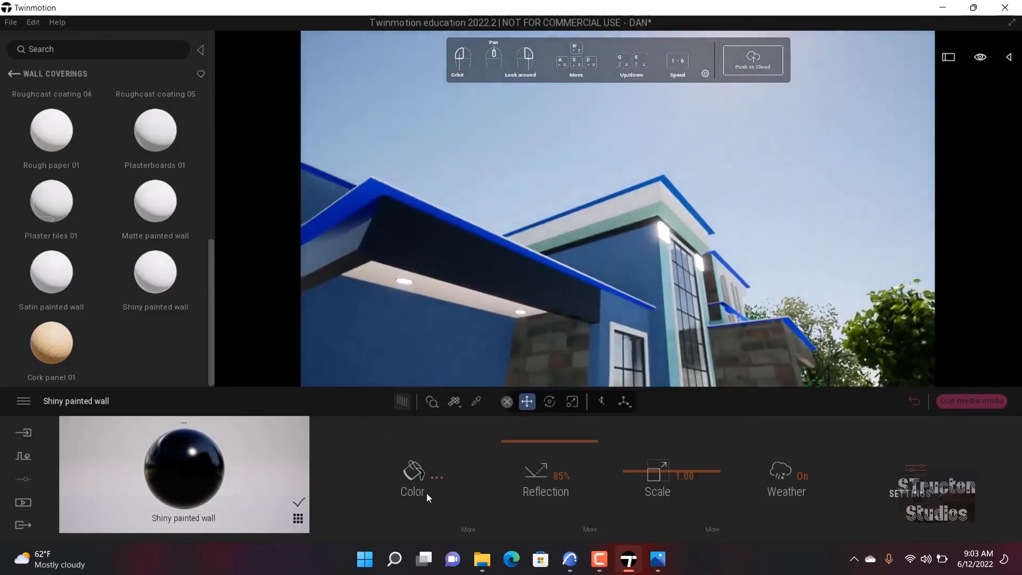
- Change the color of the Shiny painted wall material to dark red (88121A), keeping the fascia in view while picking
left_click(420, 487)
left_click_drag(370, 134, 111, 209)
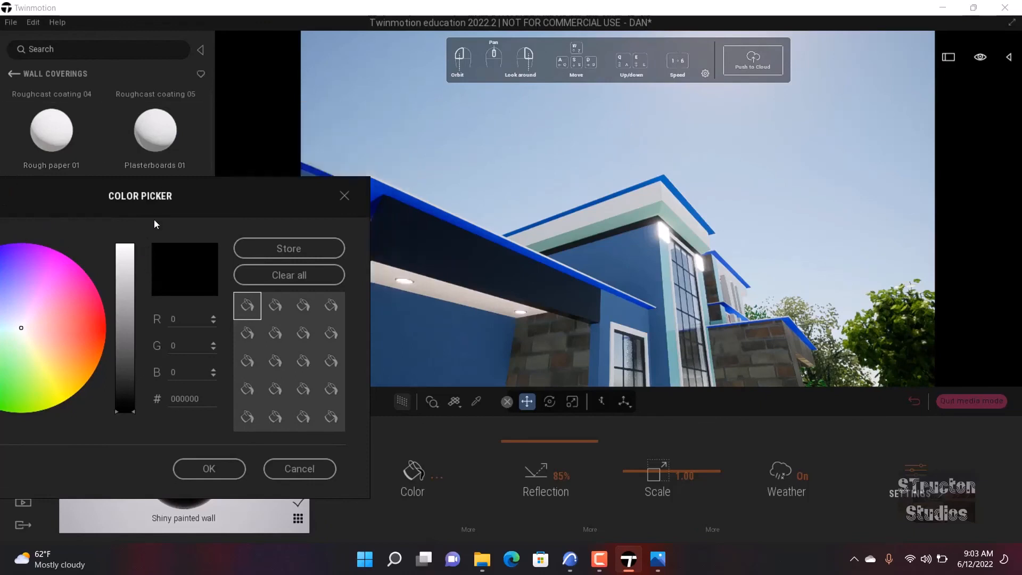
left_click_drag(235, 215, 817, 170)
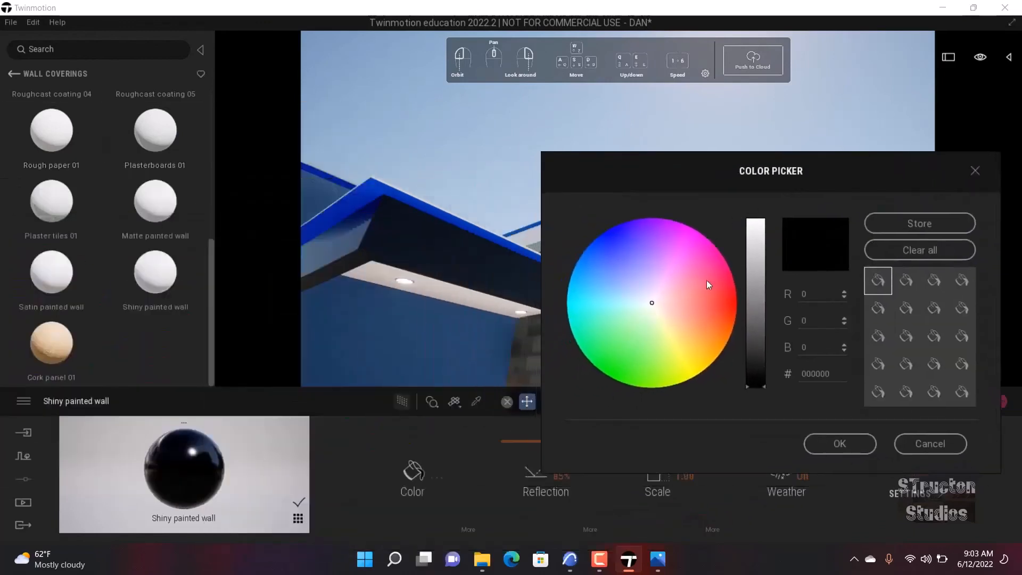
mouse_move(707, 280)
left_mouse_down()
mouse_move(680, 299)
mouse_move(705, 302)
mouse_move(707, 266)
mouse_move(698, 267)
left_mouse_up()
left_click_drag(761, 376, 757, 251)
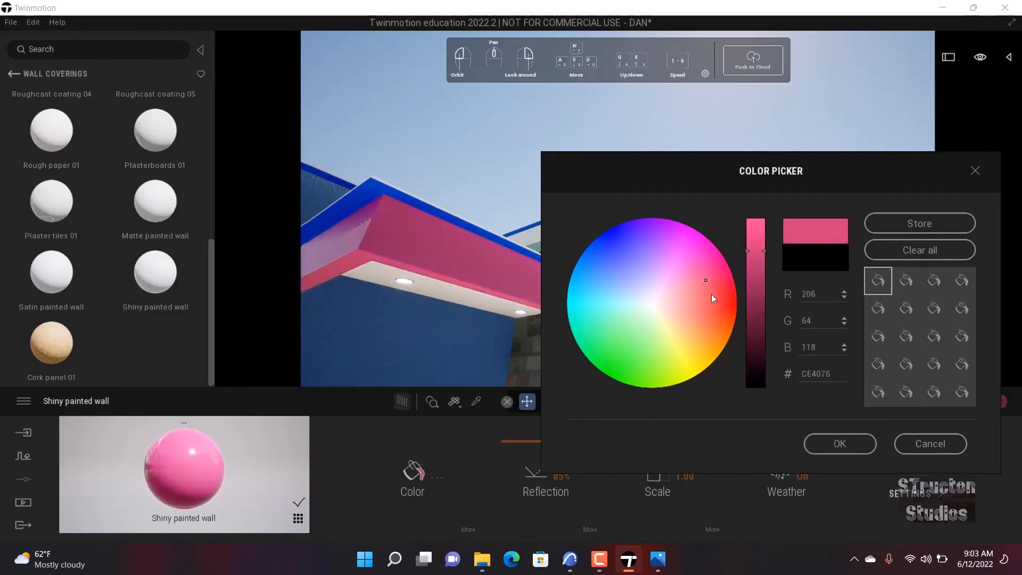
mouse_move(711, 294)
left_mouse_down()
mouse_move(714, 320)
mouse_move(729, 318)
mouse_move(726, 298)
left_mouse_up()
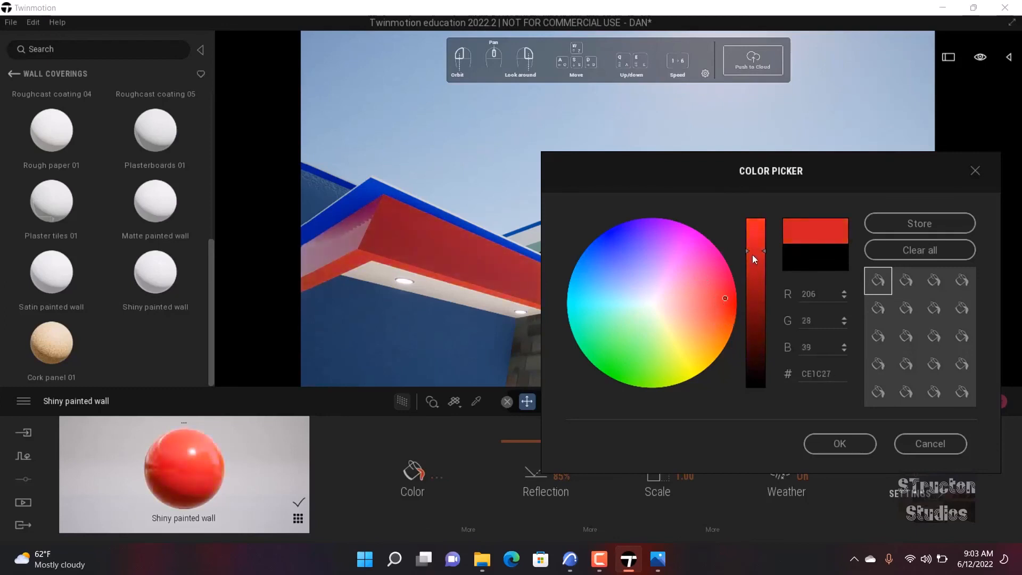
left_click_drag(752, 255, 754, 297)
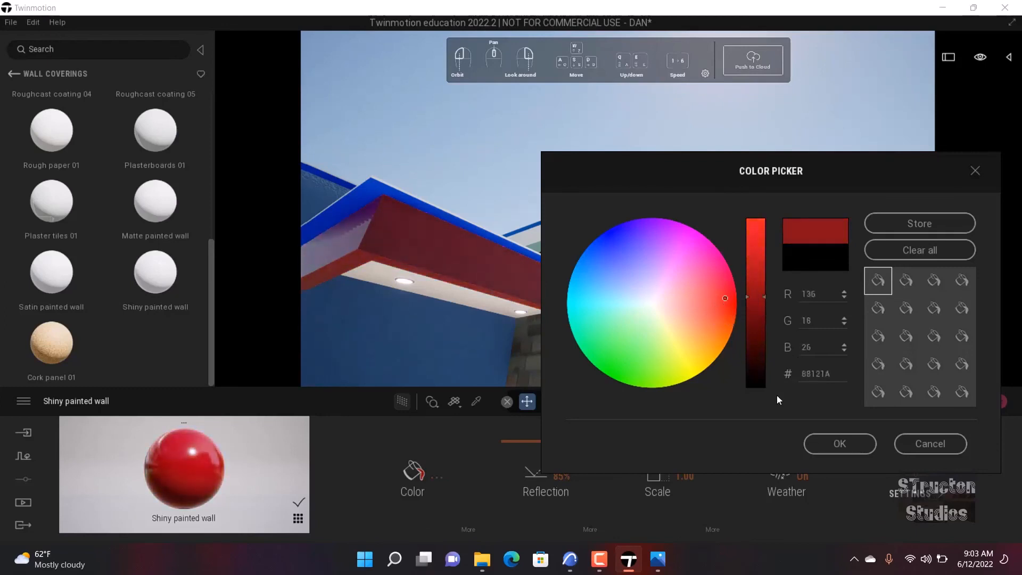
left_click(830, 443)
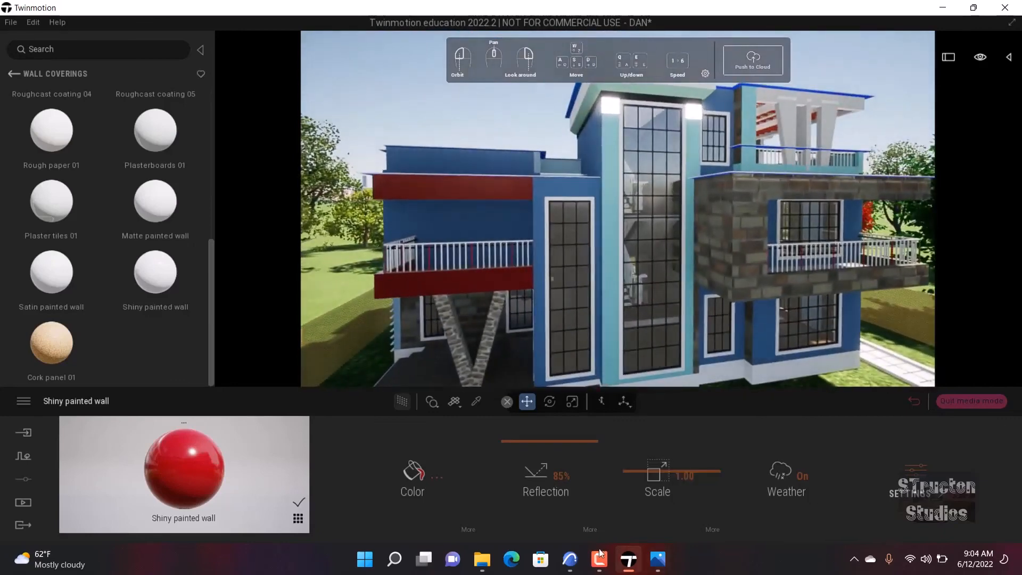
mouse_move(622, 556)
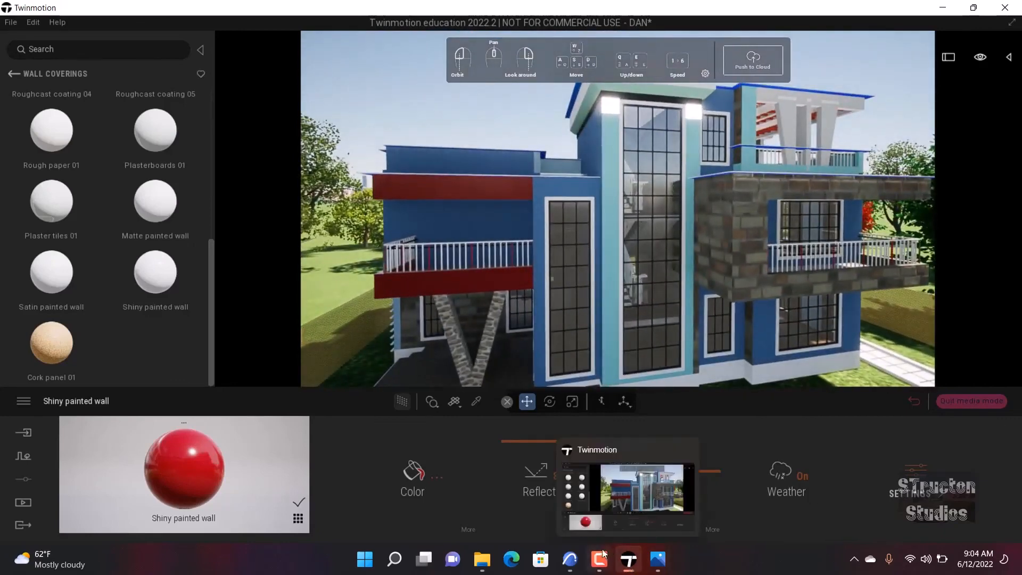
left_click(607, 562)
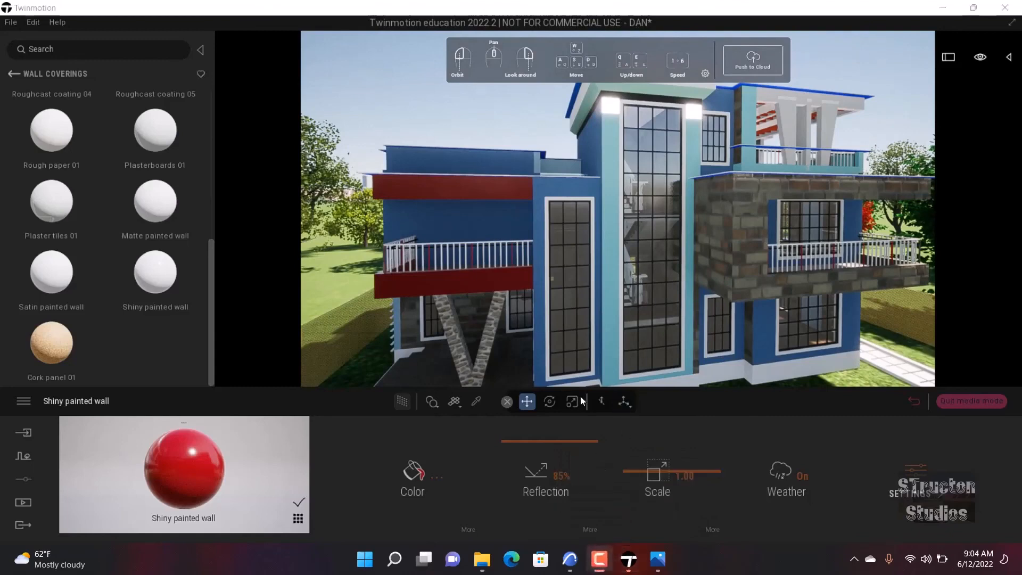